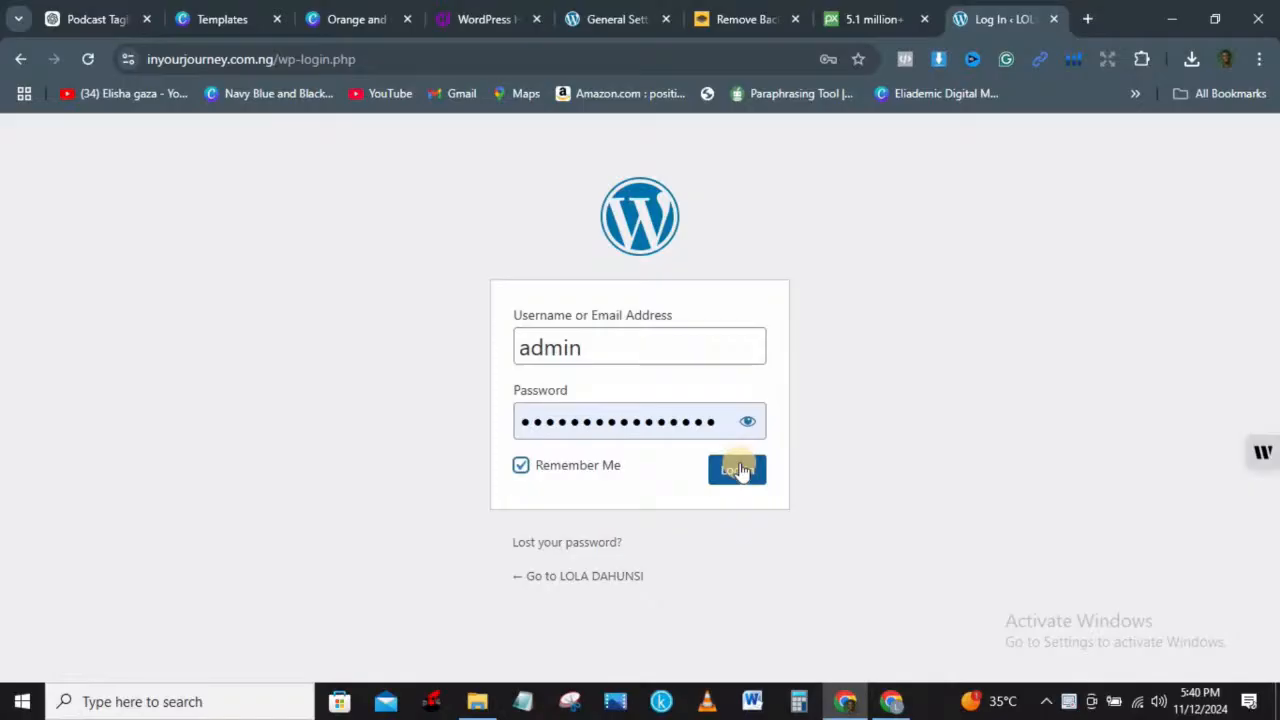
Step: Sign in to the WordPress admin and open the Dashboard's Screen Options panel
click(742, 475)
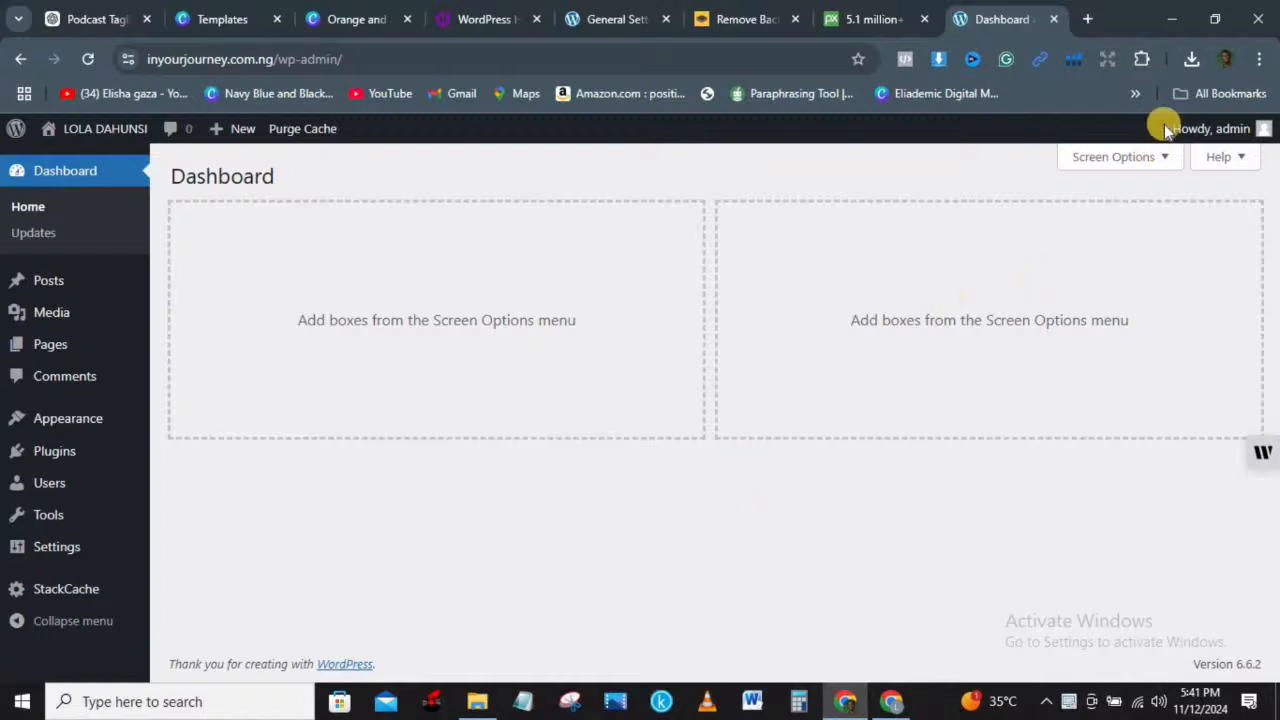
click(1155, 149)
click(1132, 162)
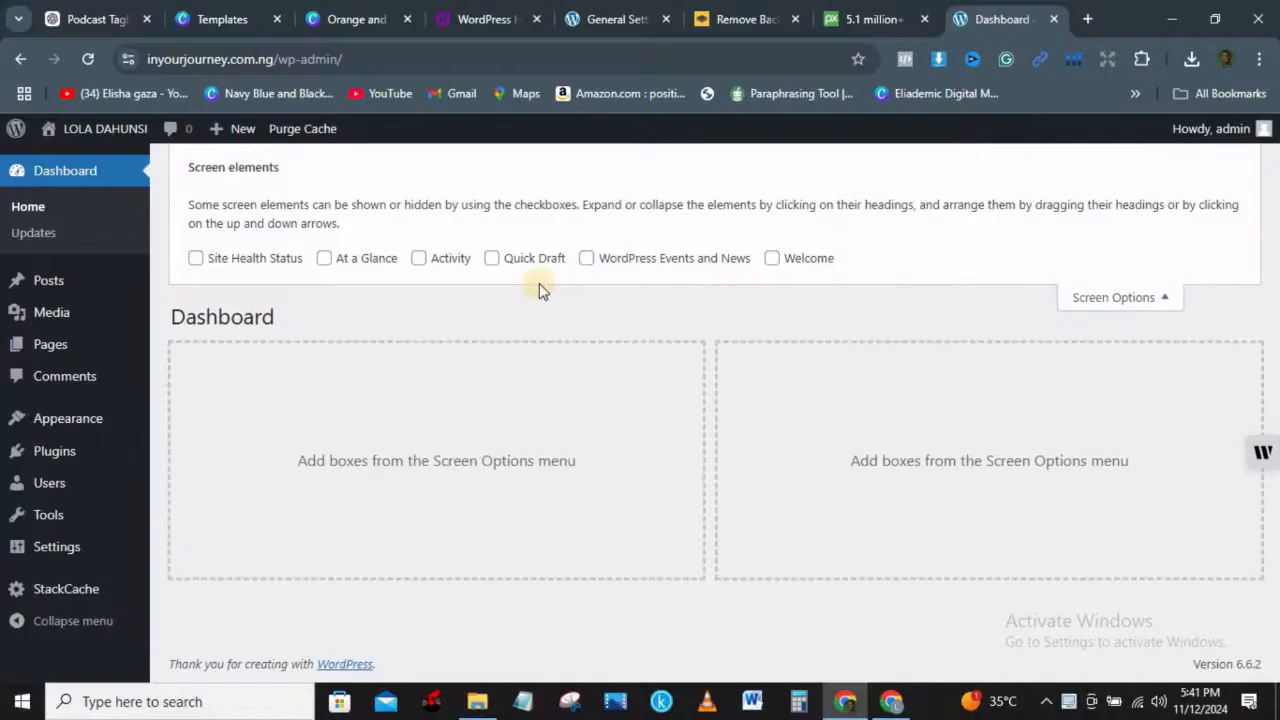
click(195, 259)
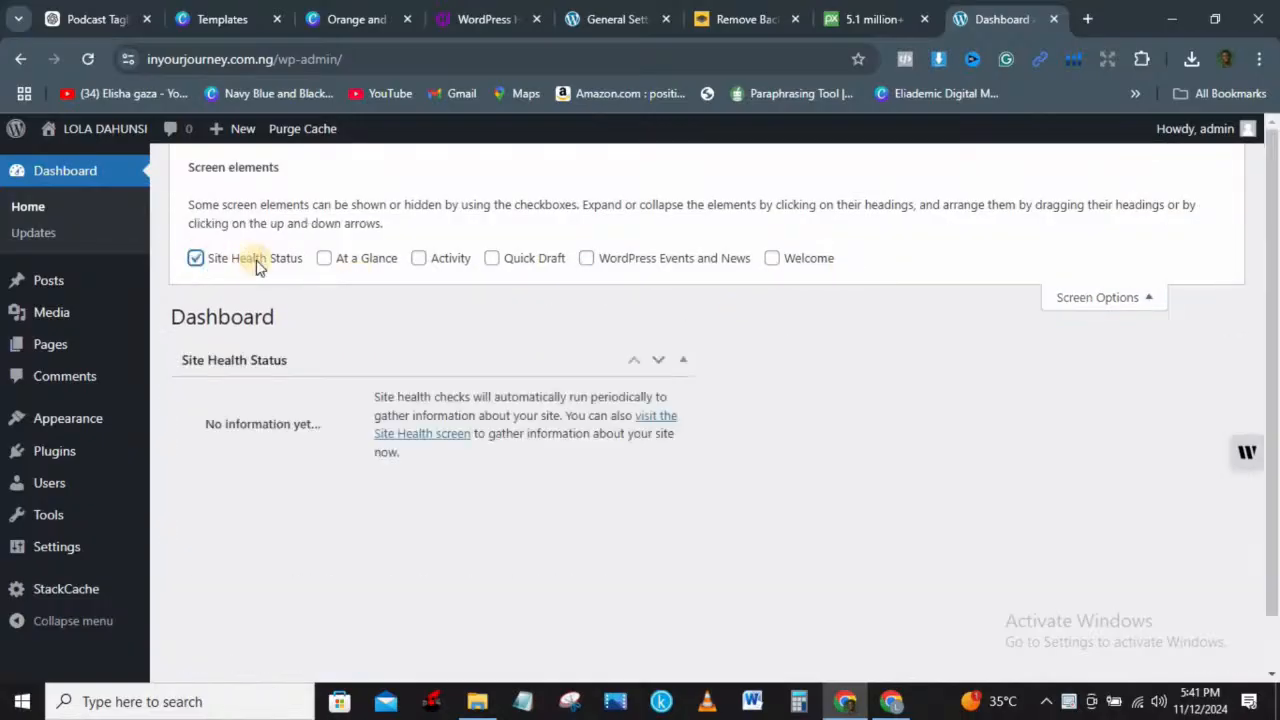
click(324, 260)
click(419, 260)
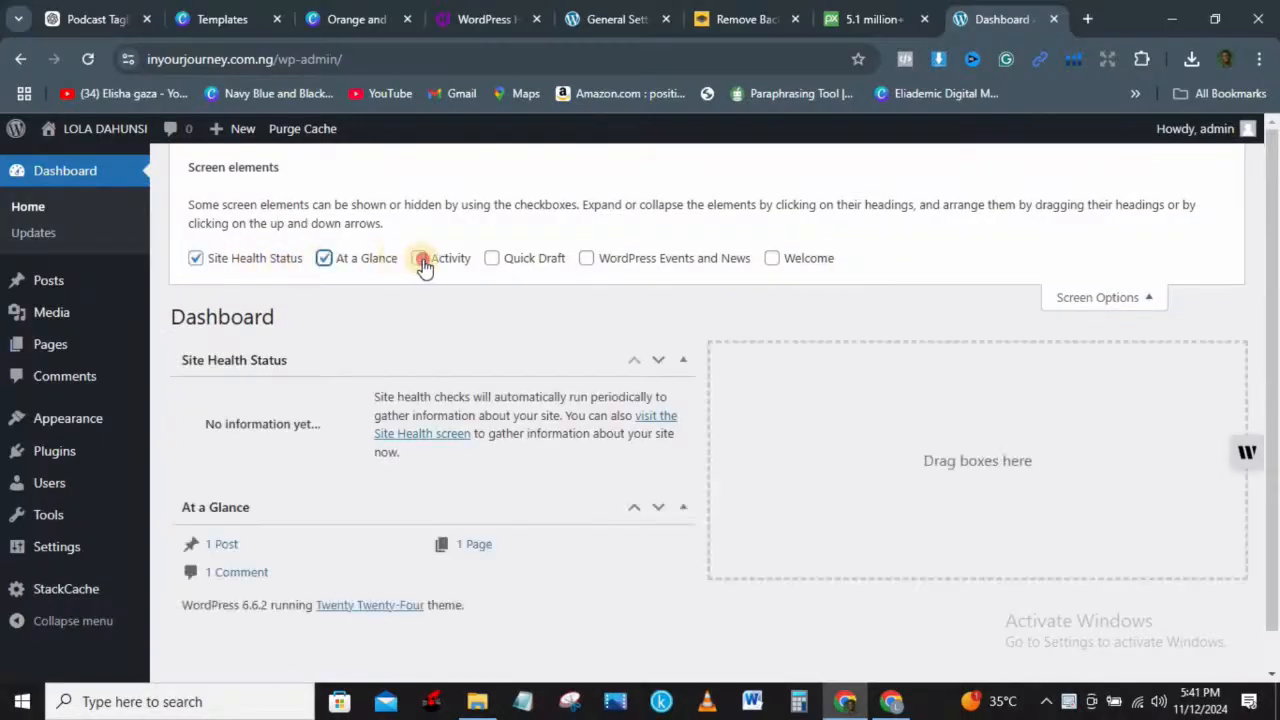
click(491, 259)
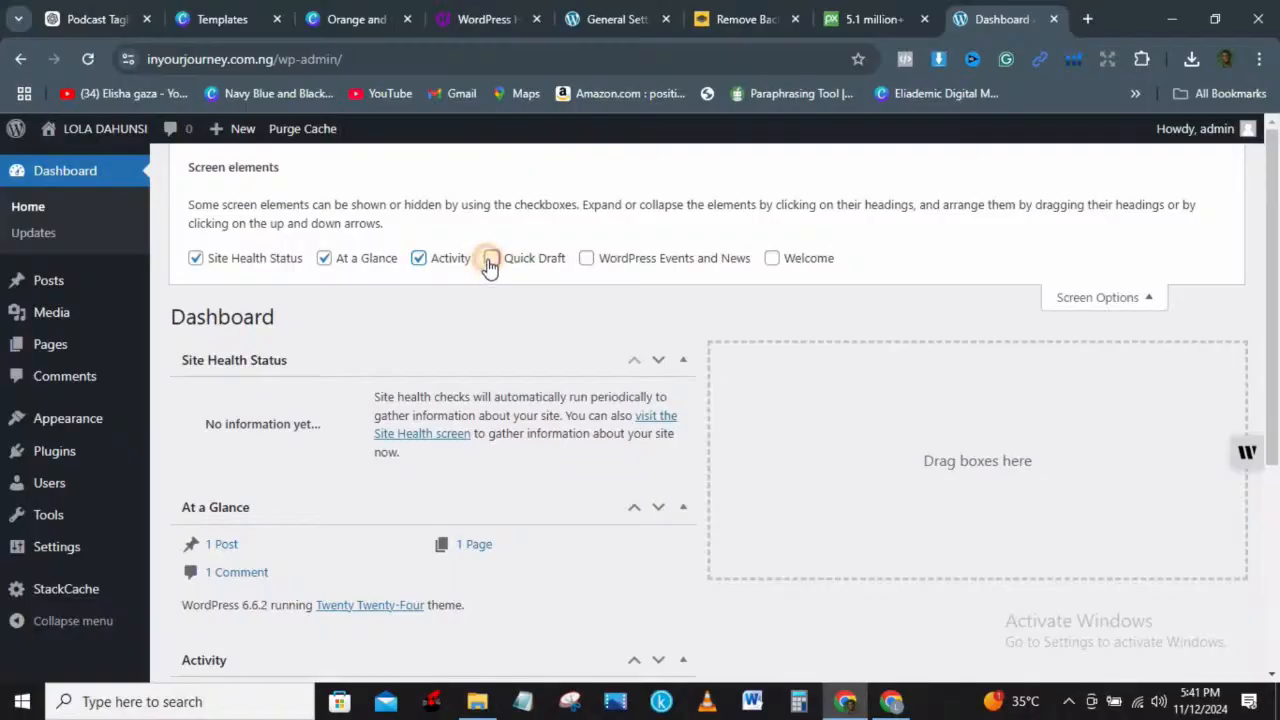
click(603, 258)
click(771, 258)
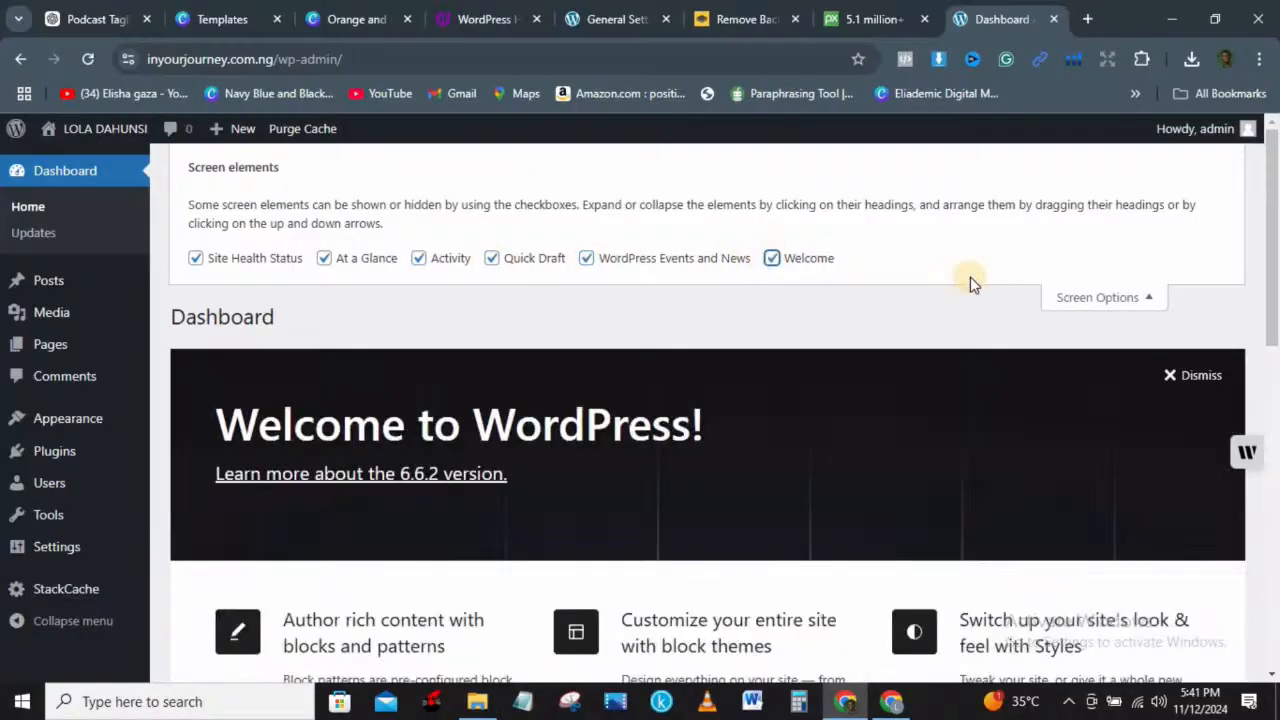
click(1113, 302)
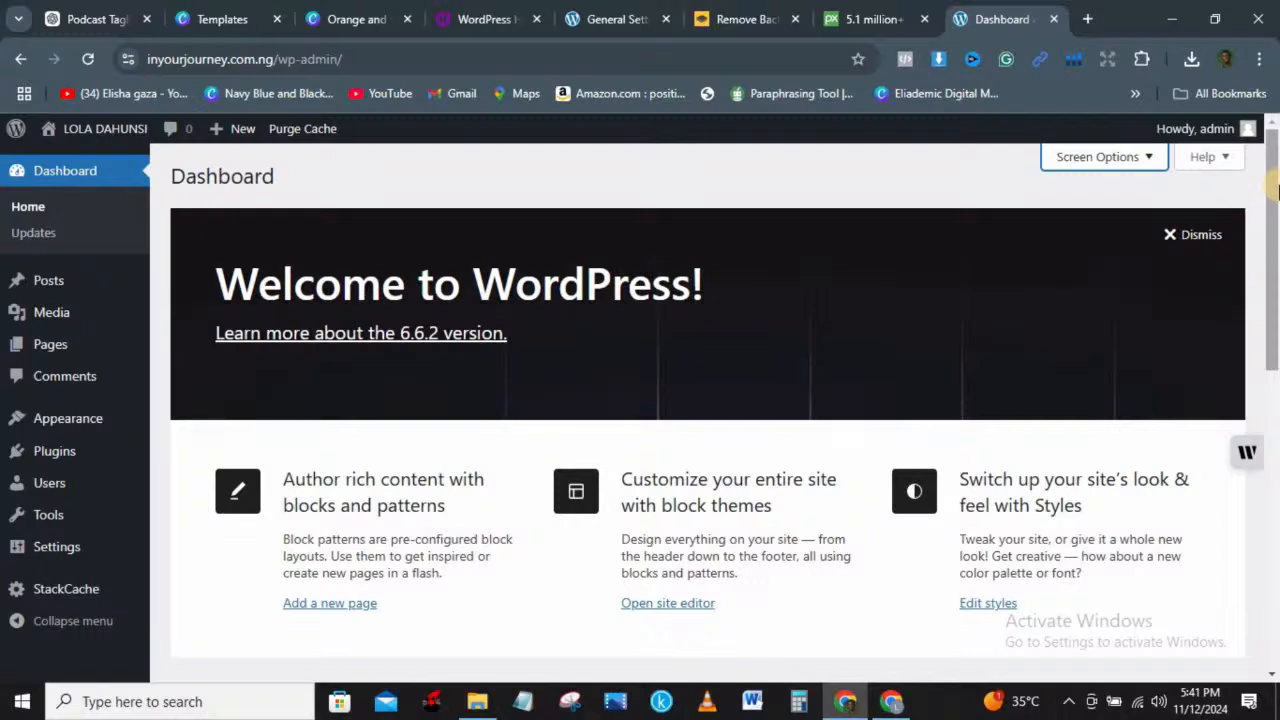
scroll(1125, 163, up, 1)
click(1125, 163)
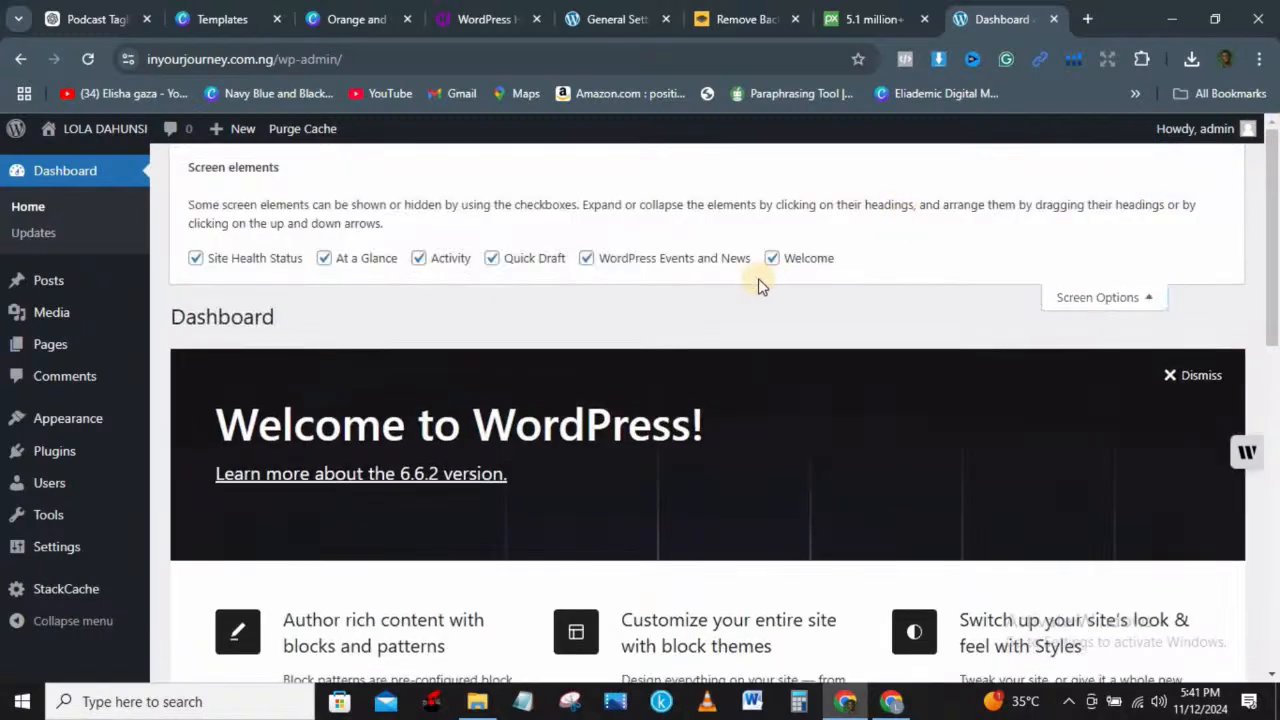
click(771, 259)
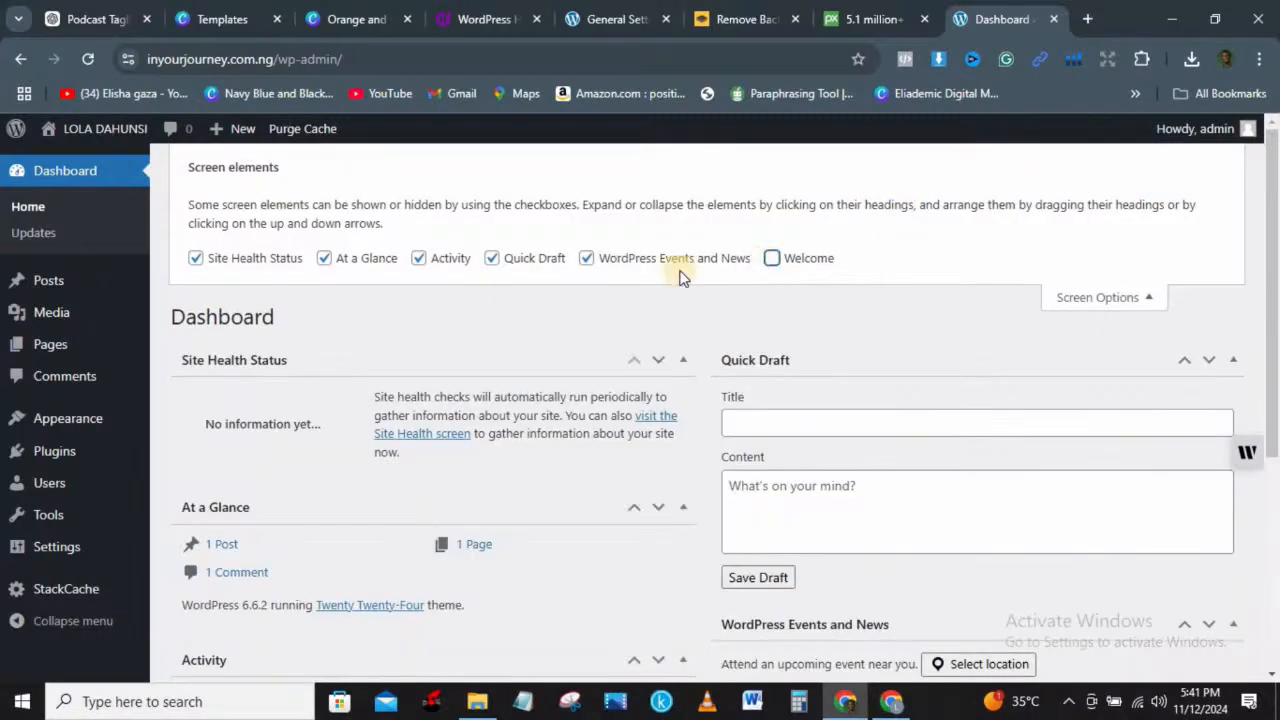
click(586, 258)
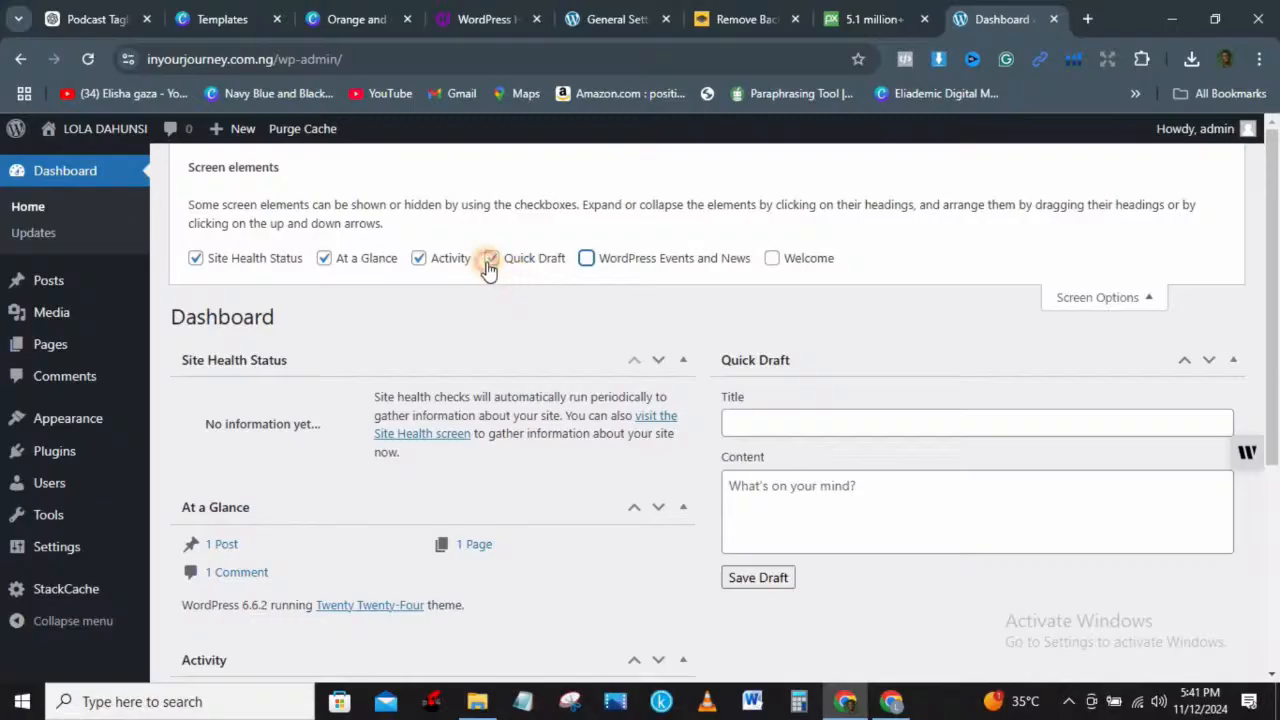
click(490, 262)
click(419, 261)
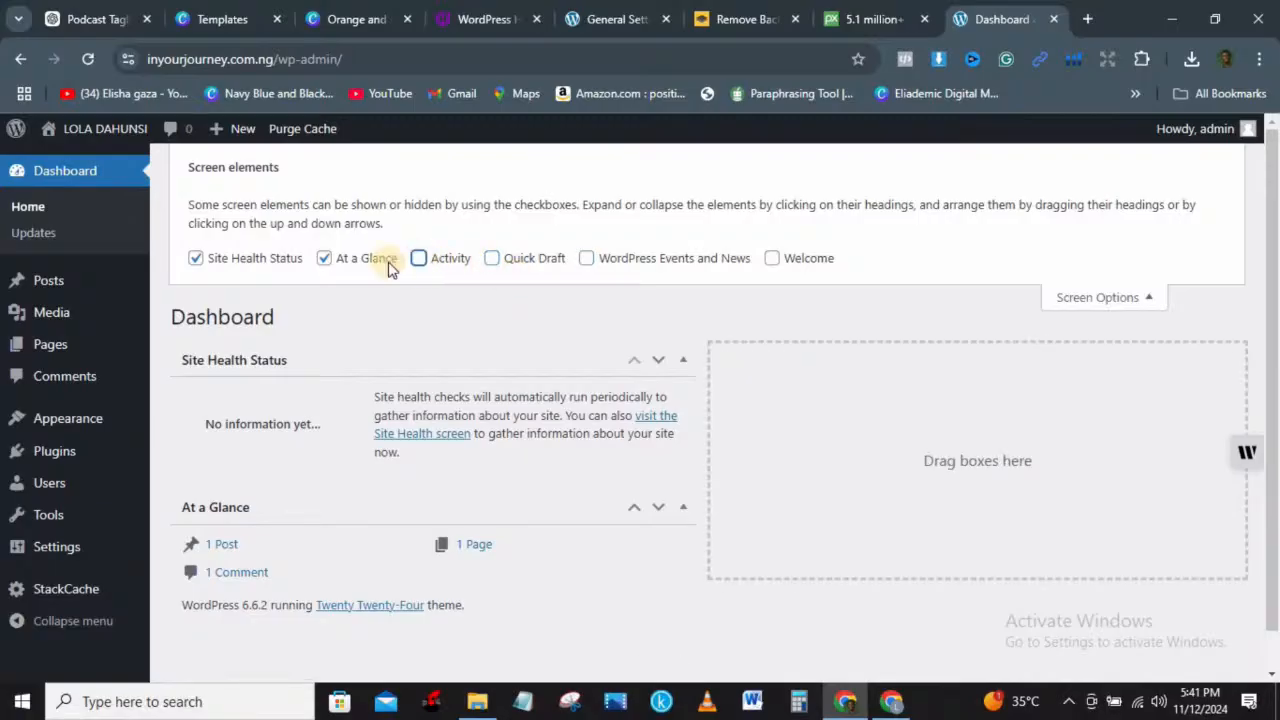
click(324, 259)
click(196, 260)
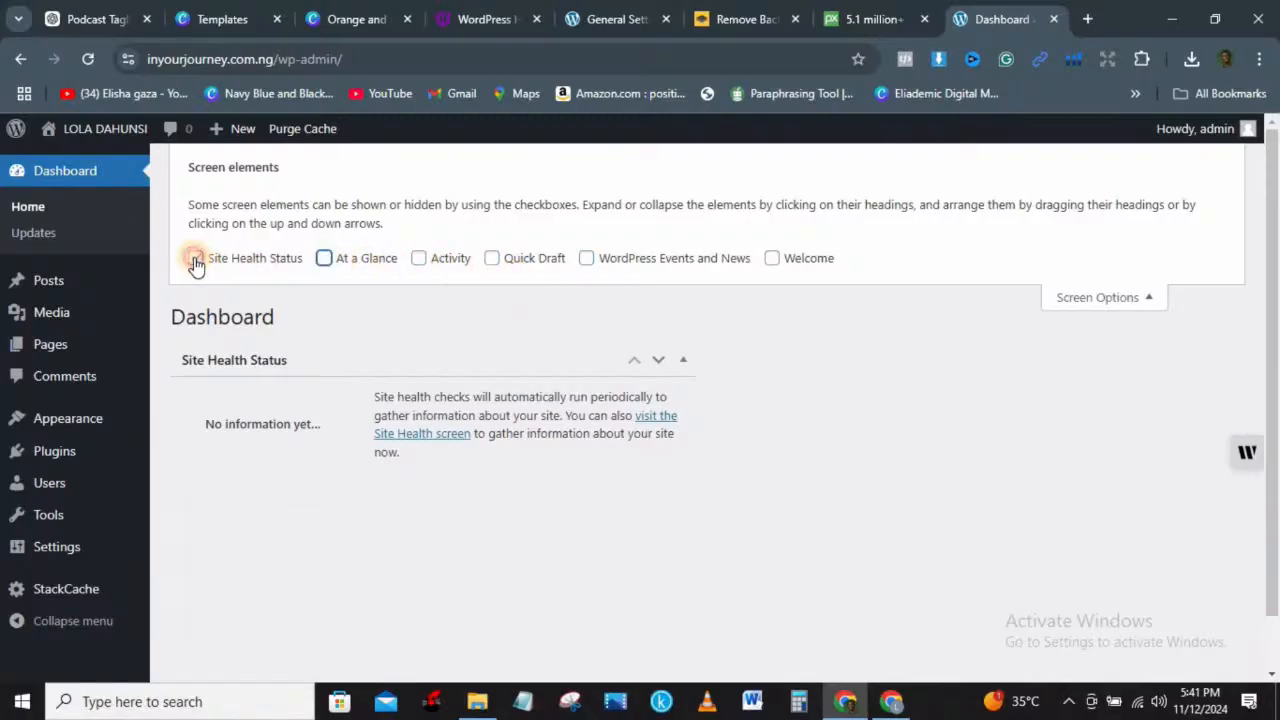
click(1157, 303)
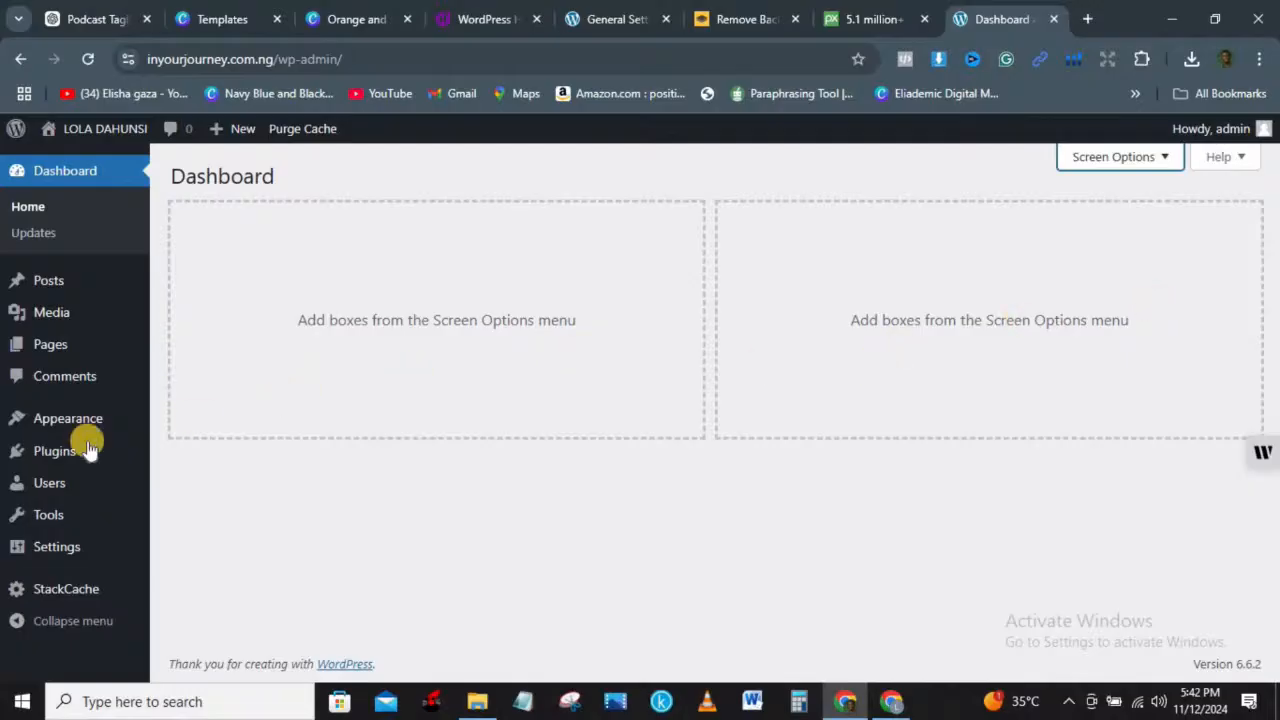
Step: Check the General Settings page, then review ChatGPT's tagline suggestions for In Your Journey
mouse_move(65, 553)
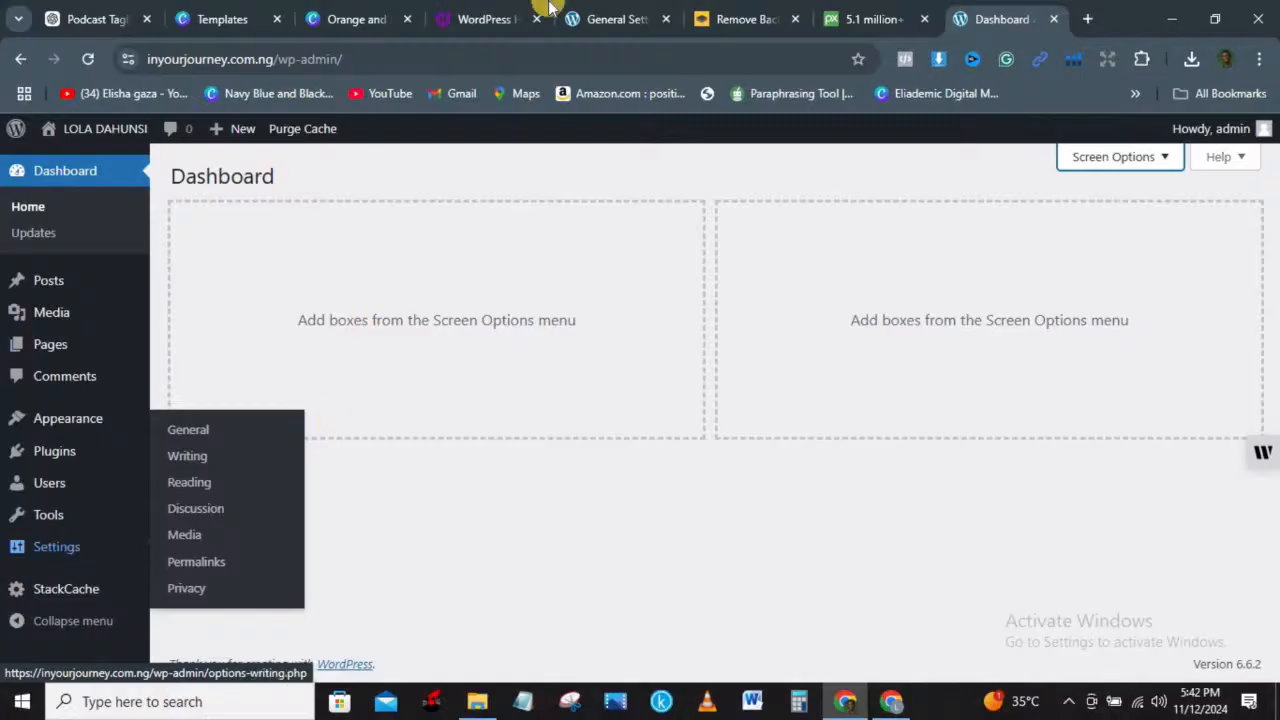
click(597, 10)
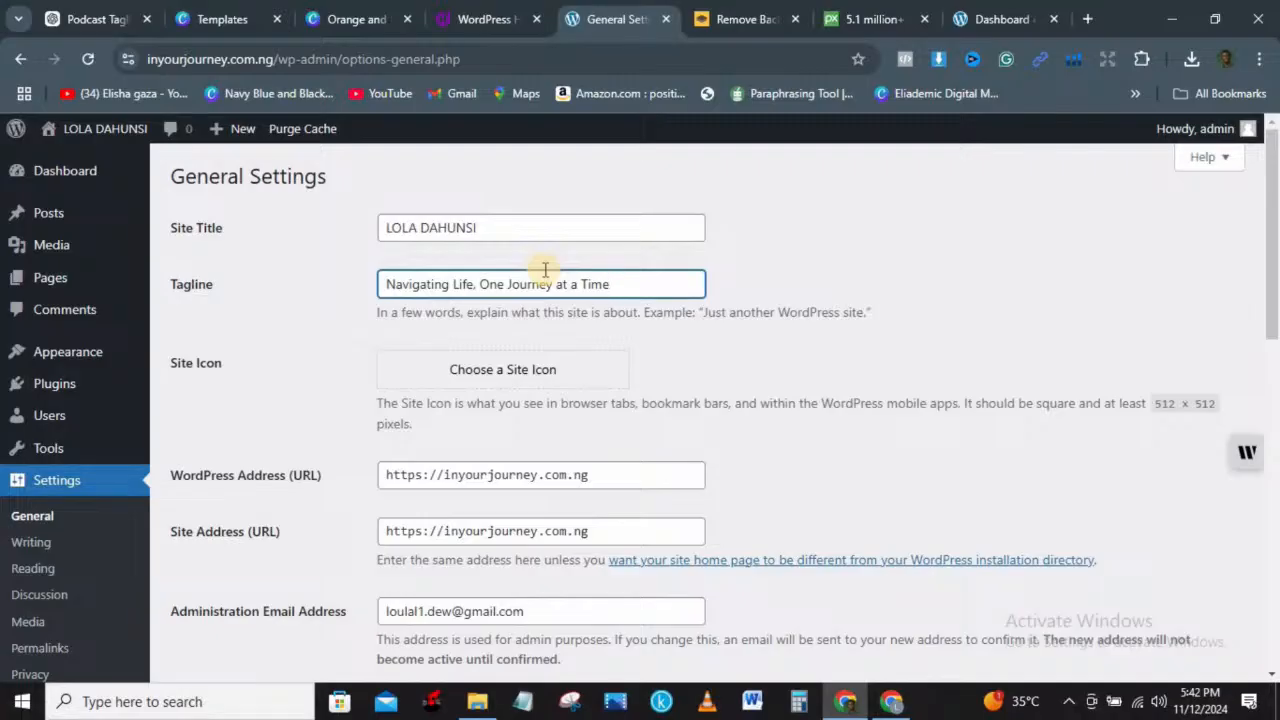
click(97, 10)
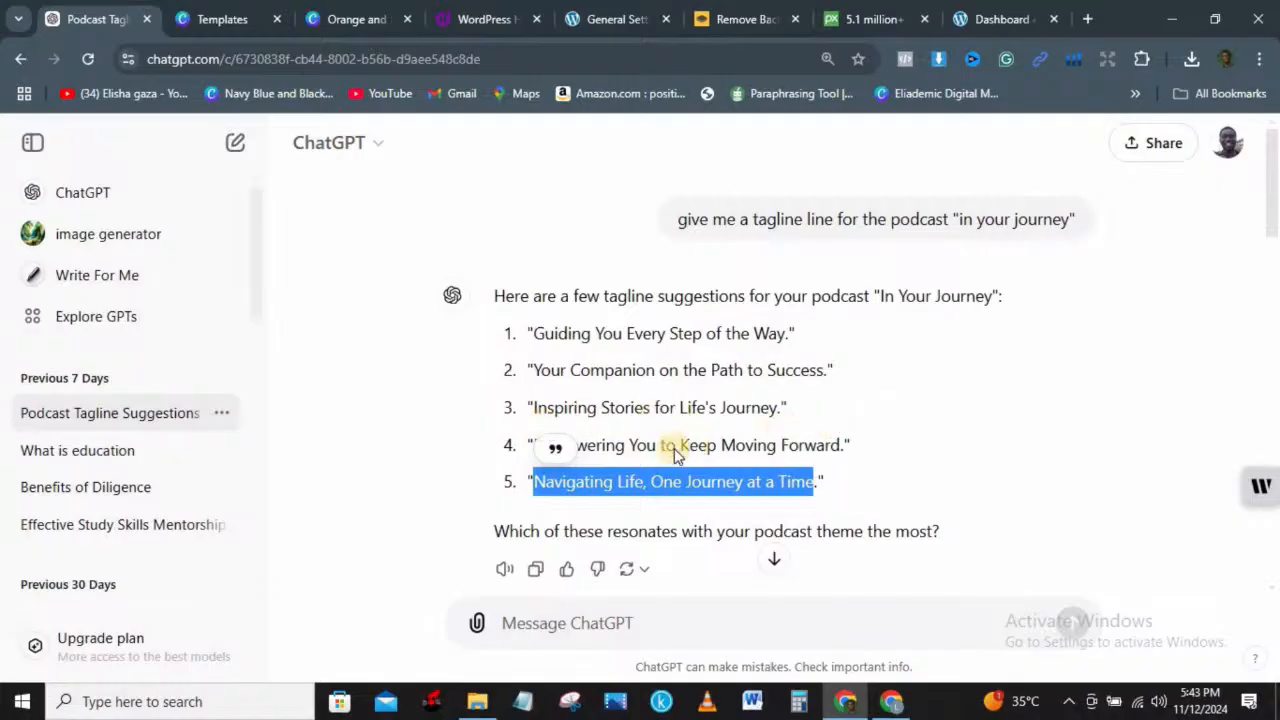
Step: Deselect the highlighted fifth tagline in ChatGPT and return to General Settings
click(922, 420)
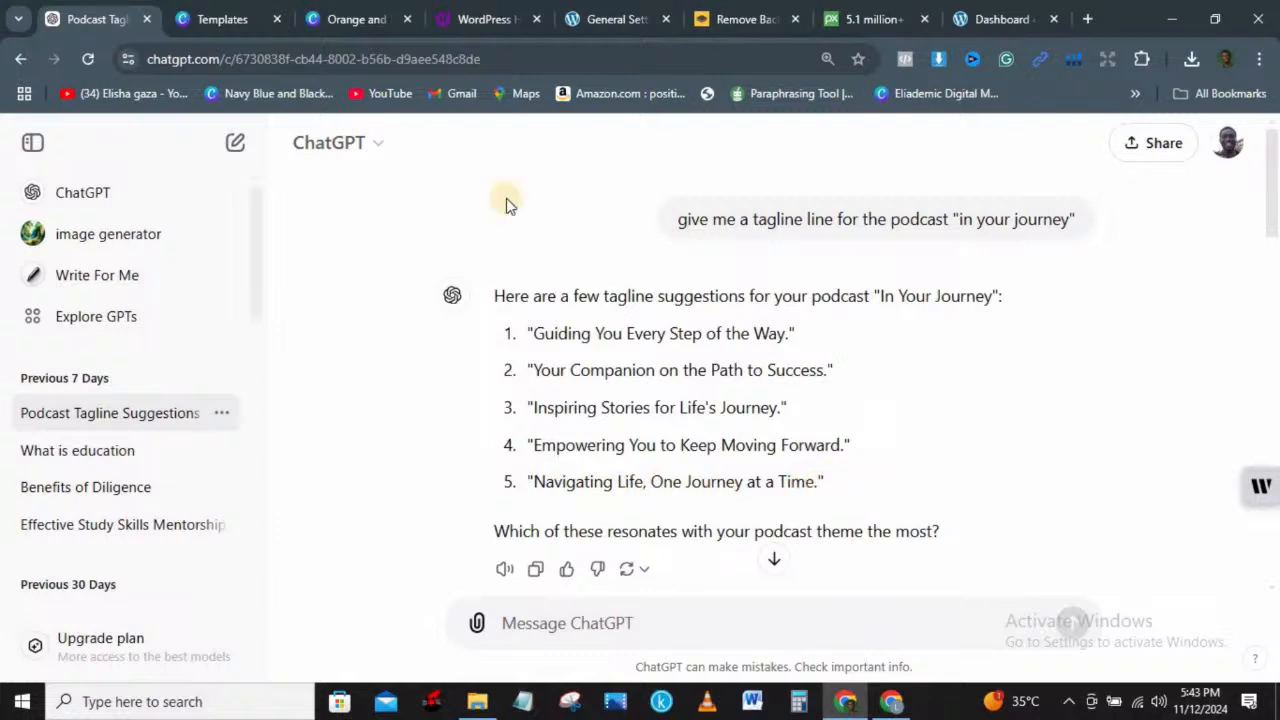
click(598, 14)
Step: Add a comma after 'Life' so the tagline reads 'Navigating Life, One Journey at a Time'
click(475, 284)
text(, One Journey at a Time)
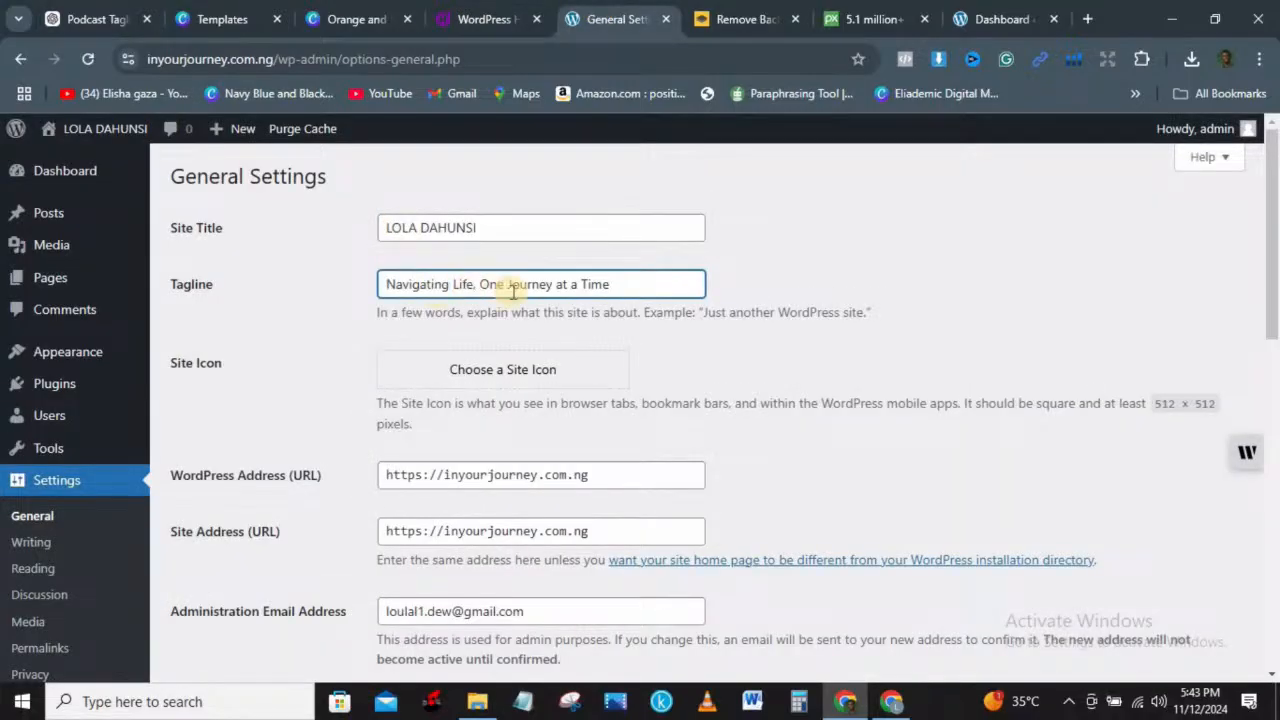
click(606, 284)
Step: Try uploading the In Your Journey photo as the site icon and dismiss the server error
scroll(1276, 244, down, 1)
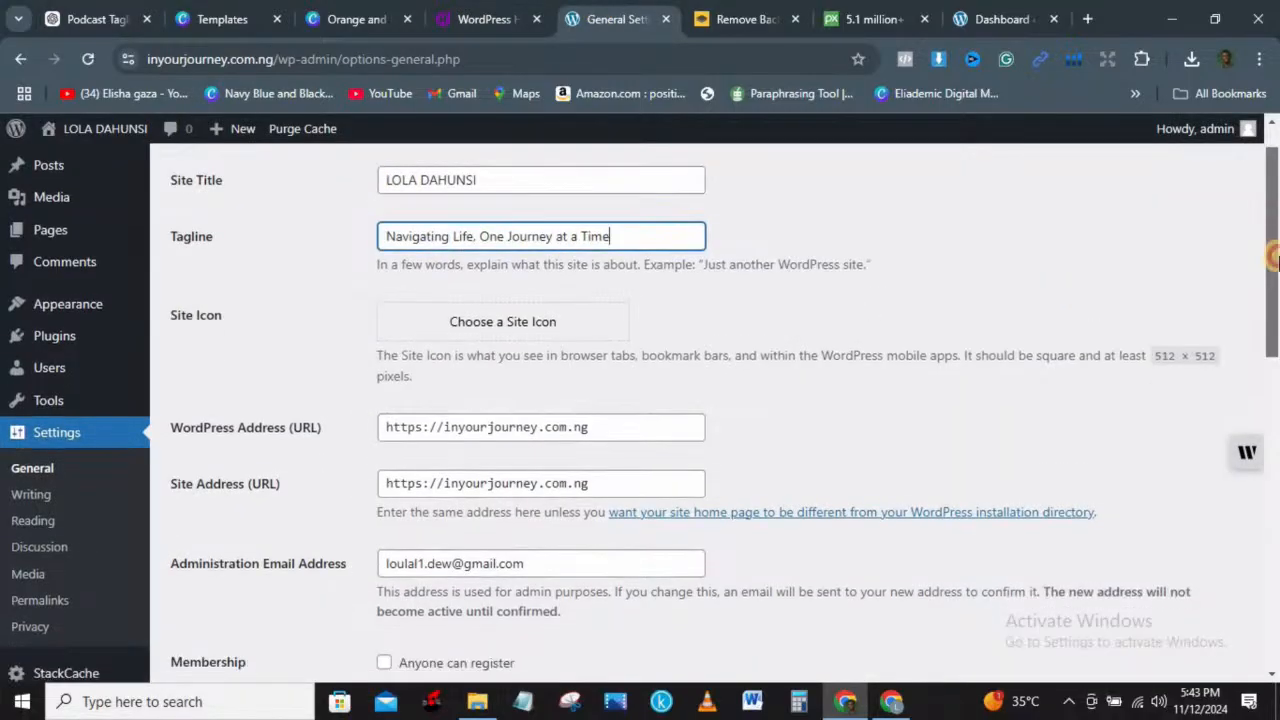
click(571, 330)
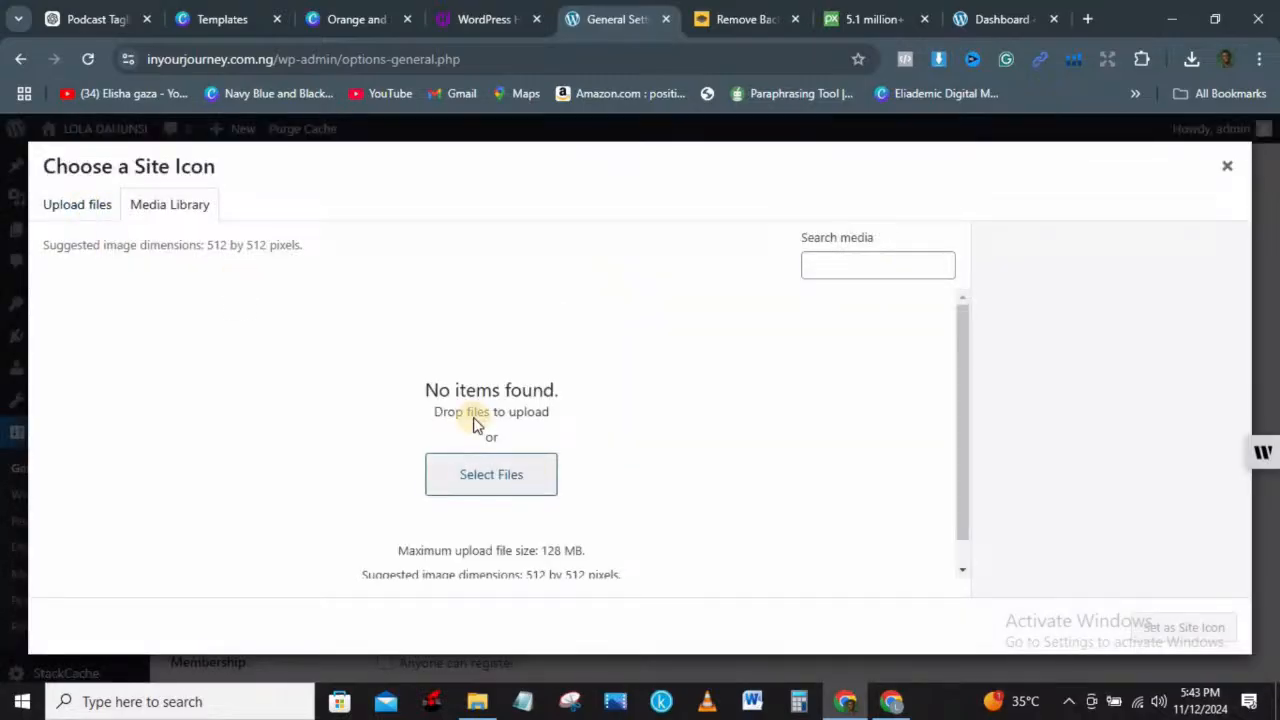
click(72, 208)
click(657, 437)
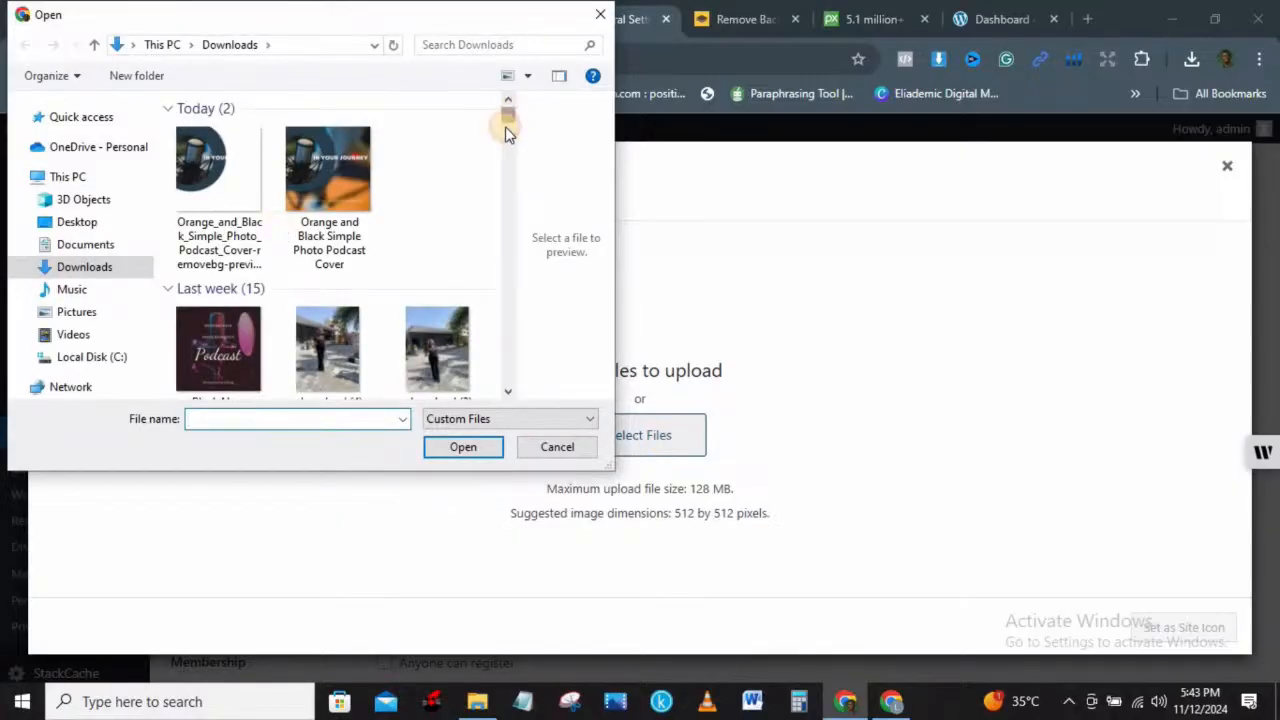
drag(507, 128, 507, 127)
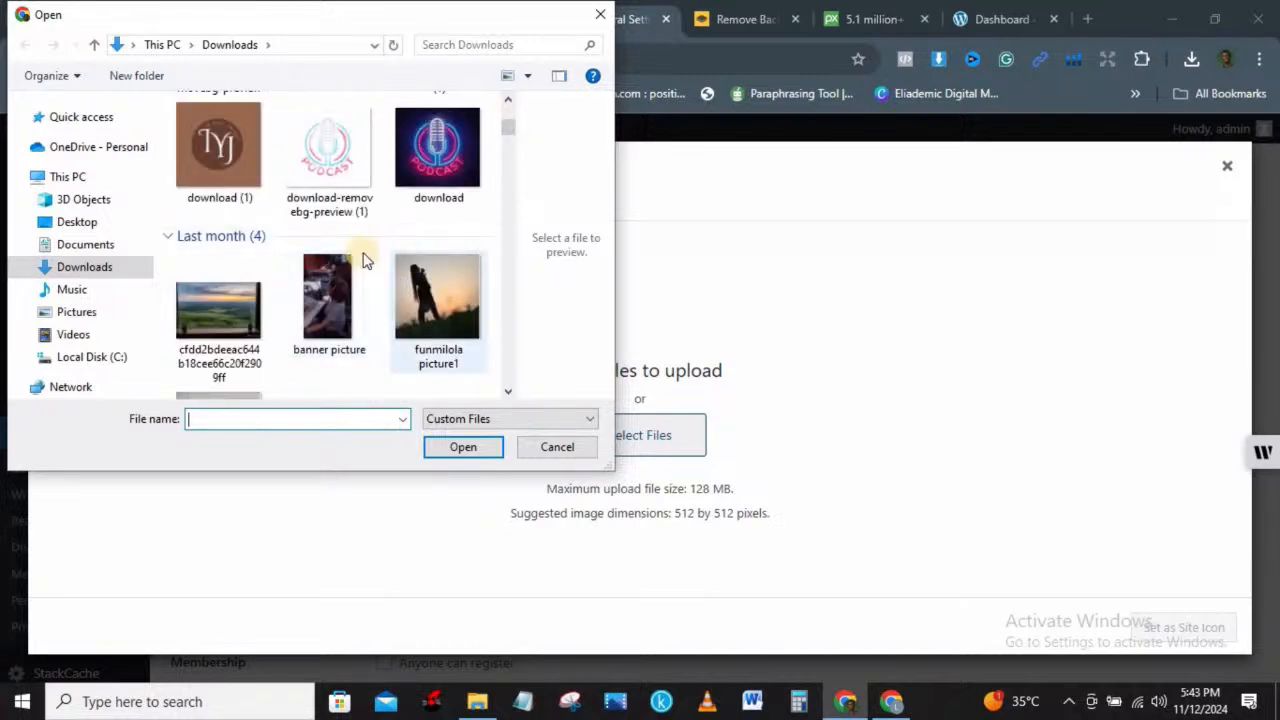
drag(507, 122, 507, 133)
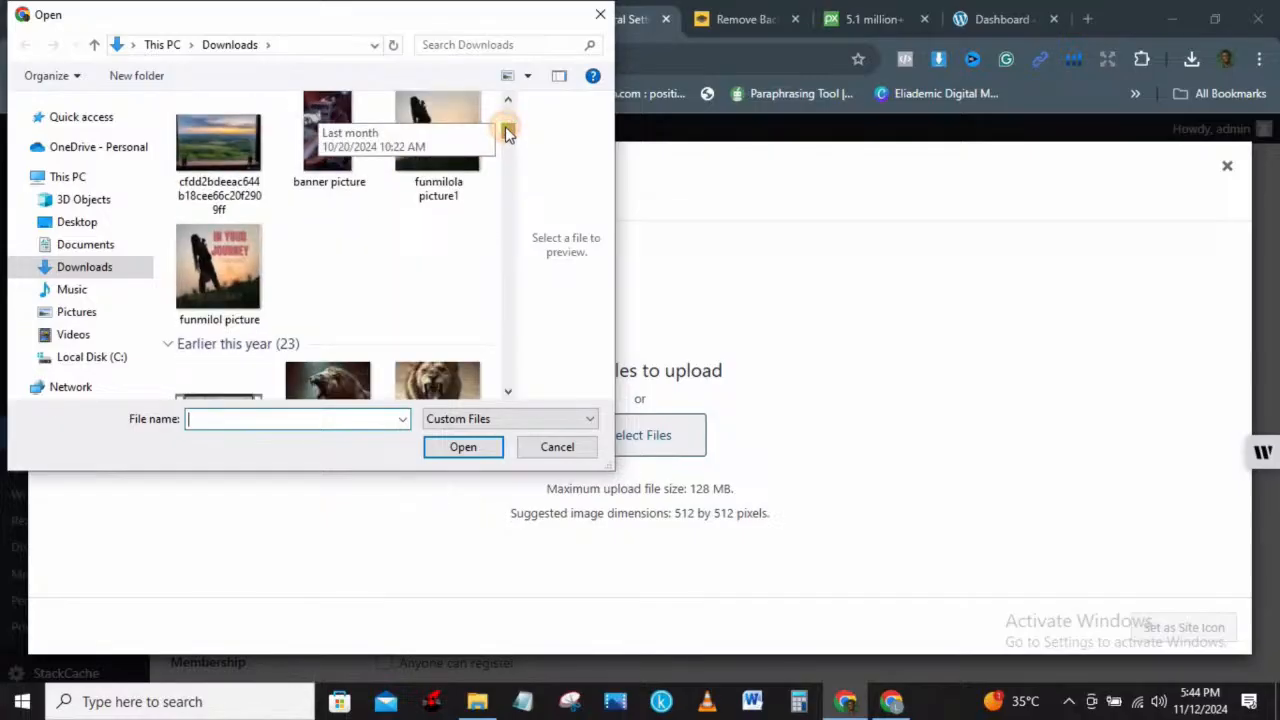
click(220, 260)
click(463, 446)
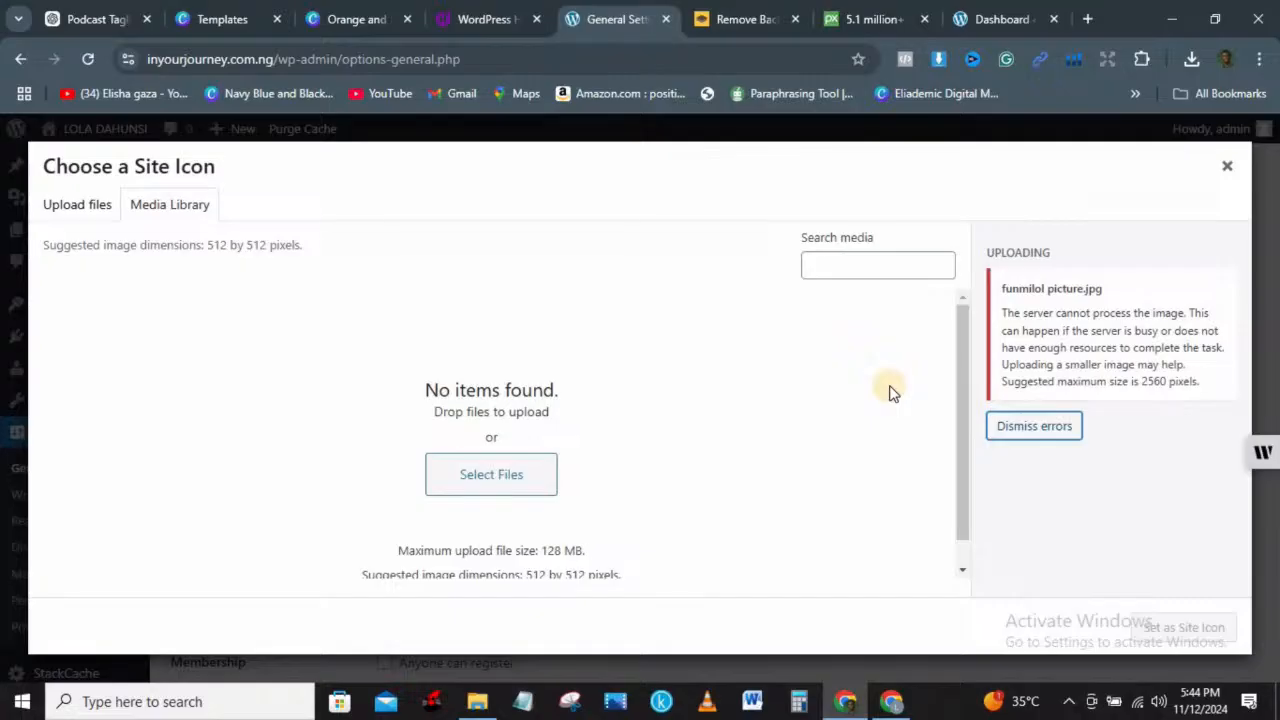
click(1010, 429)
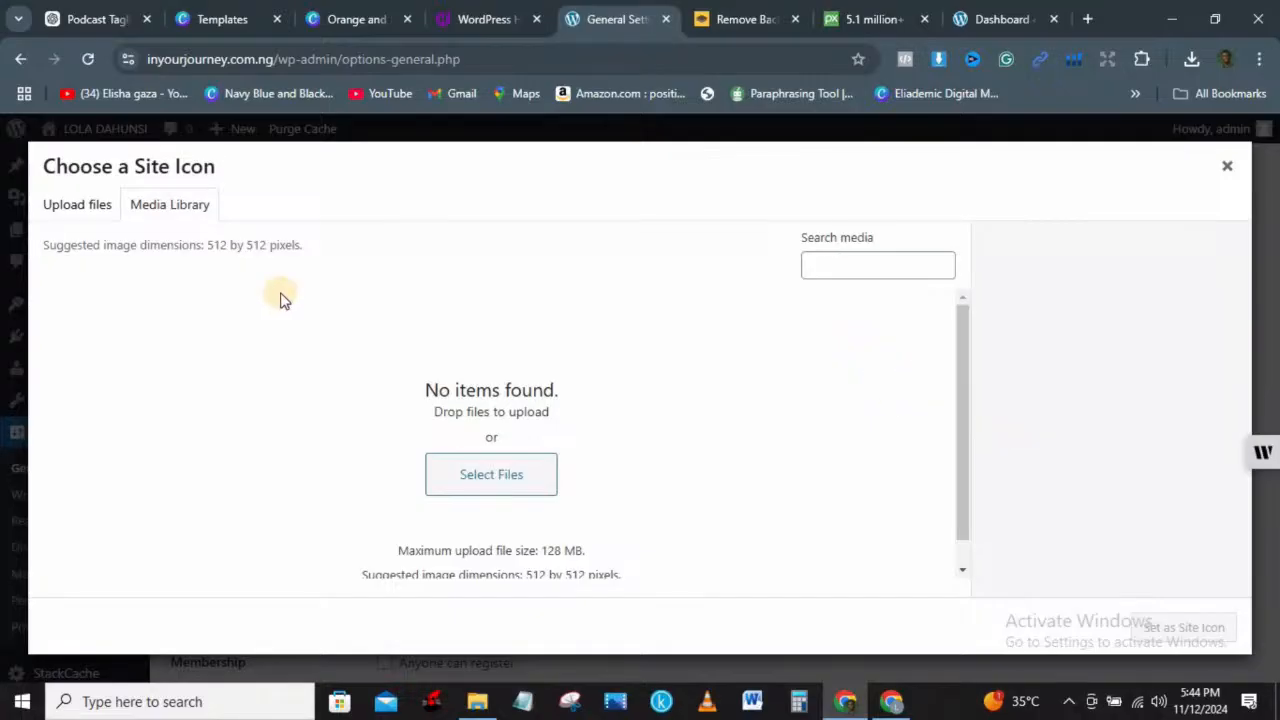
Step: Retry the photo upload, dismiss the repeated error, and close the icon chooser without an icon
click(86, 206)
click(645, 437)
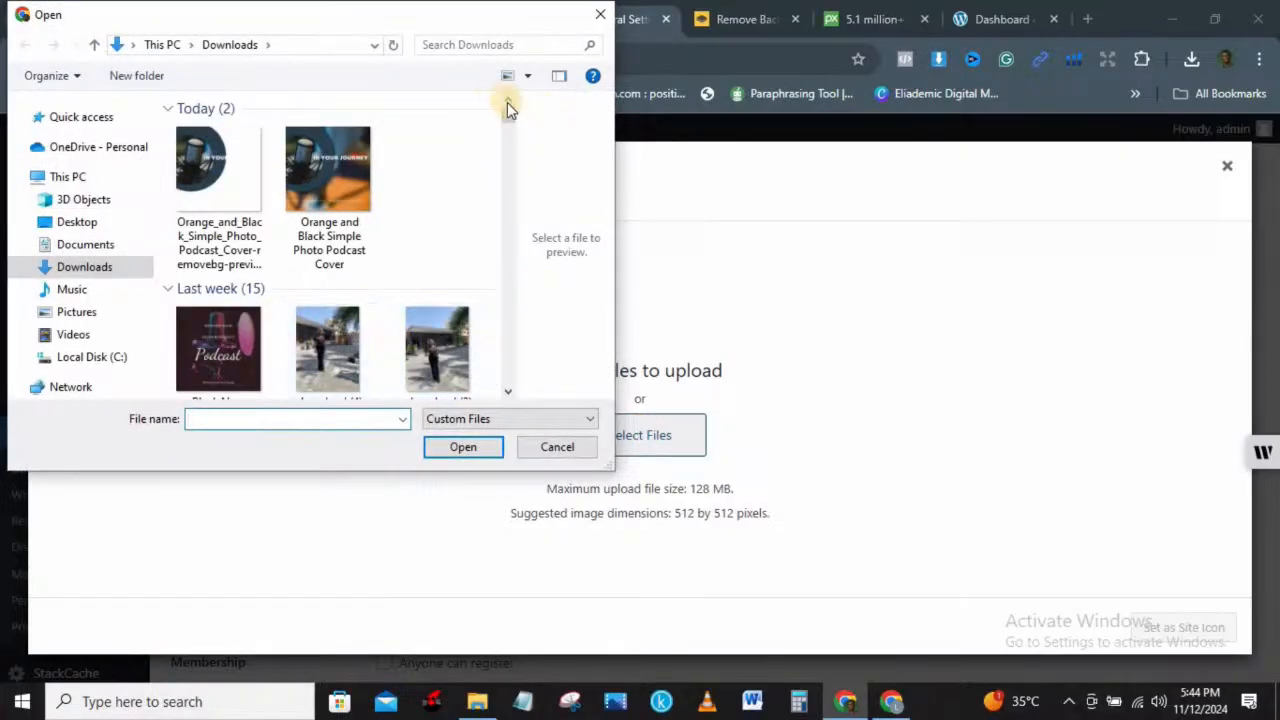
drag(512, 119, 513, 124)
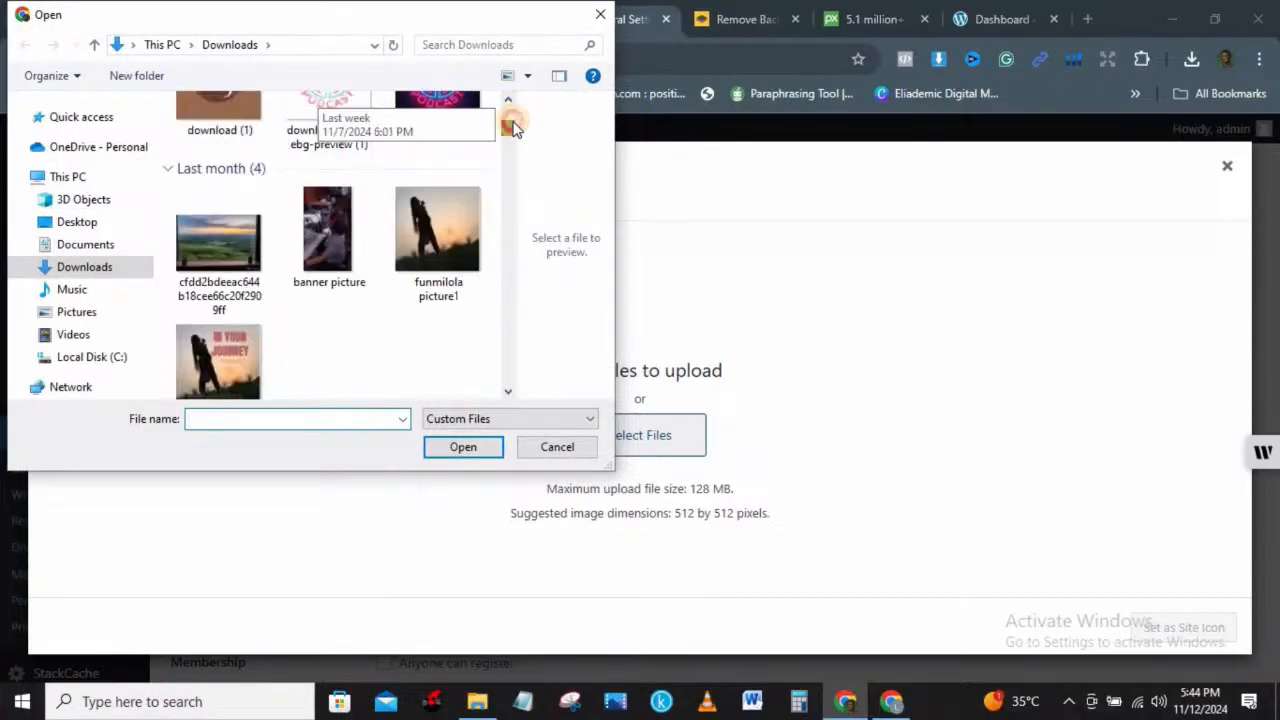
click(207, 358)
click(458, 448)
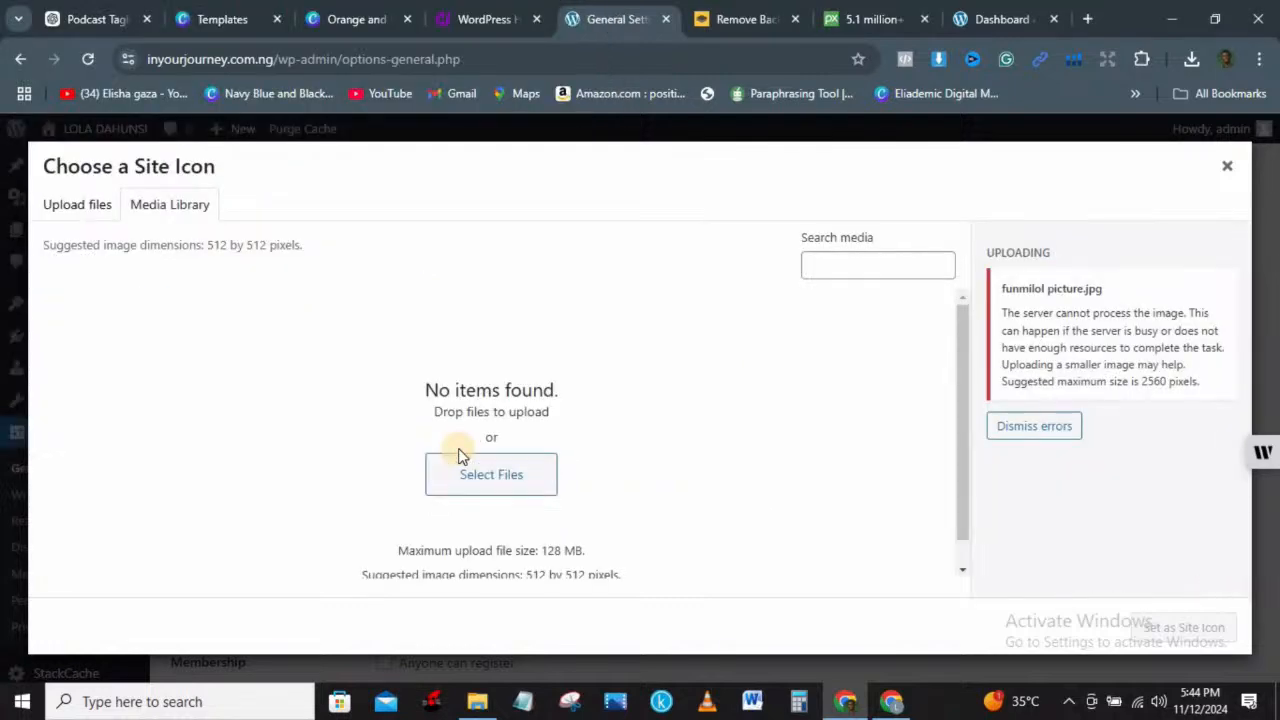
click(1046, 432)
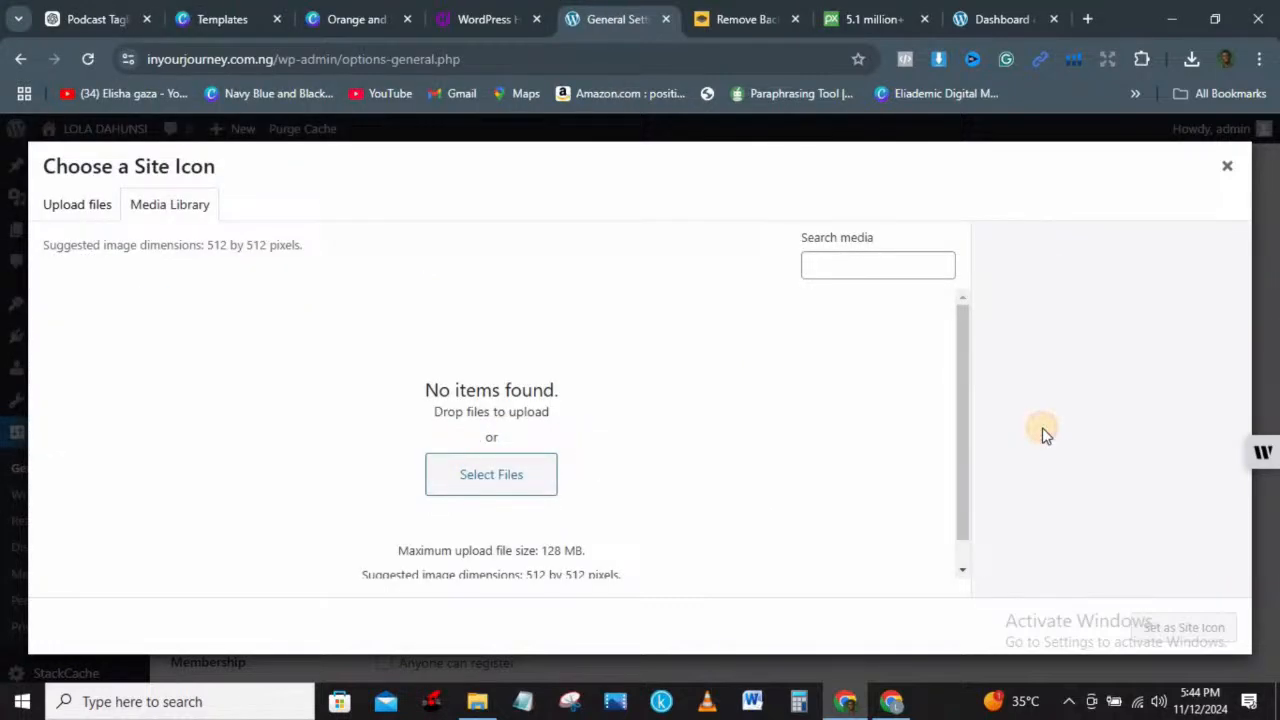
click(1227, 166)
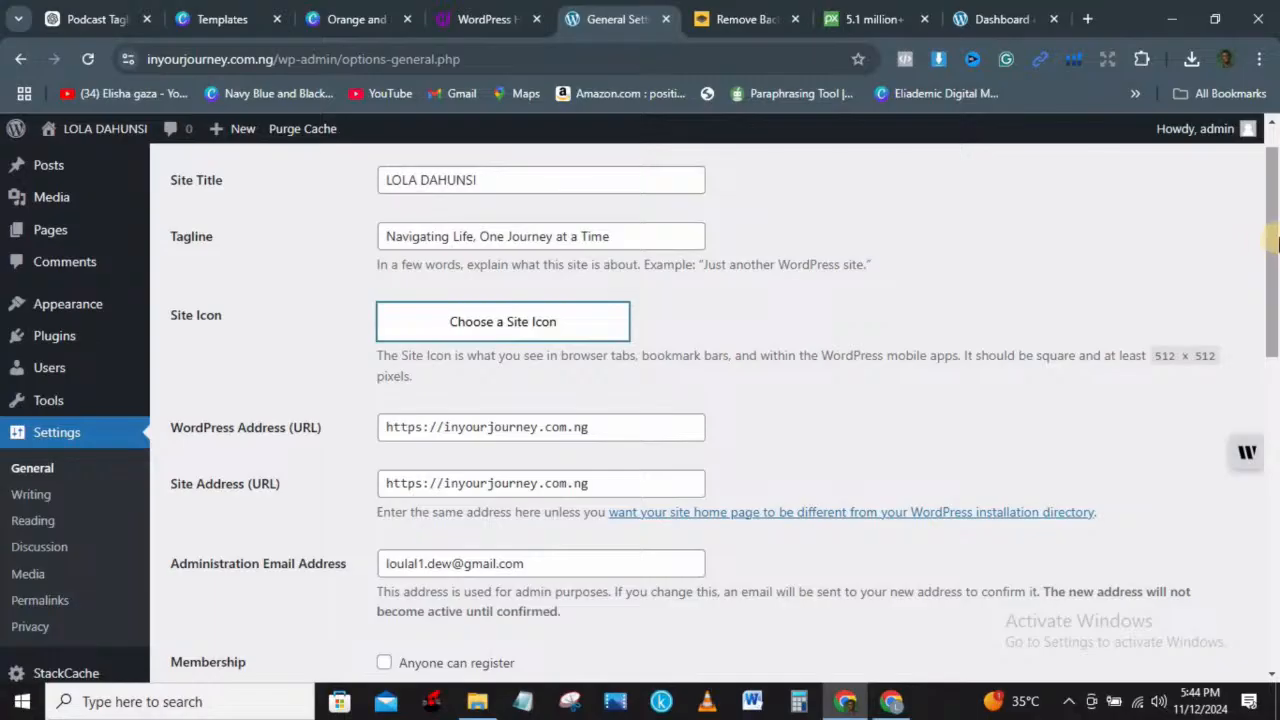
Step: Save General Settings, then get back to General Settings after the expired-link error
drag(1273, 238, 1275, 255)
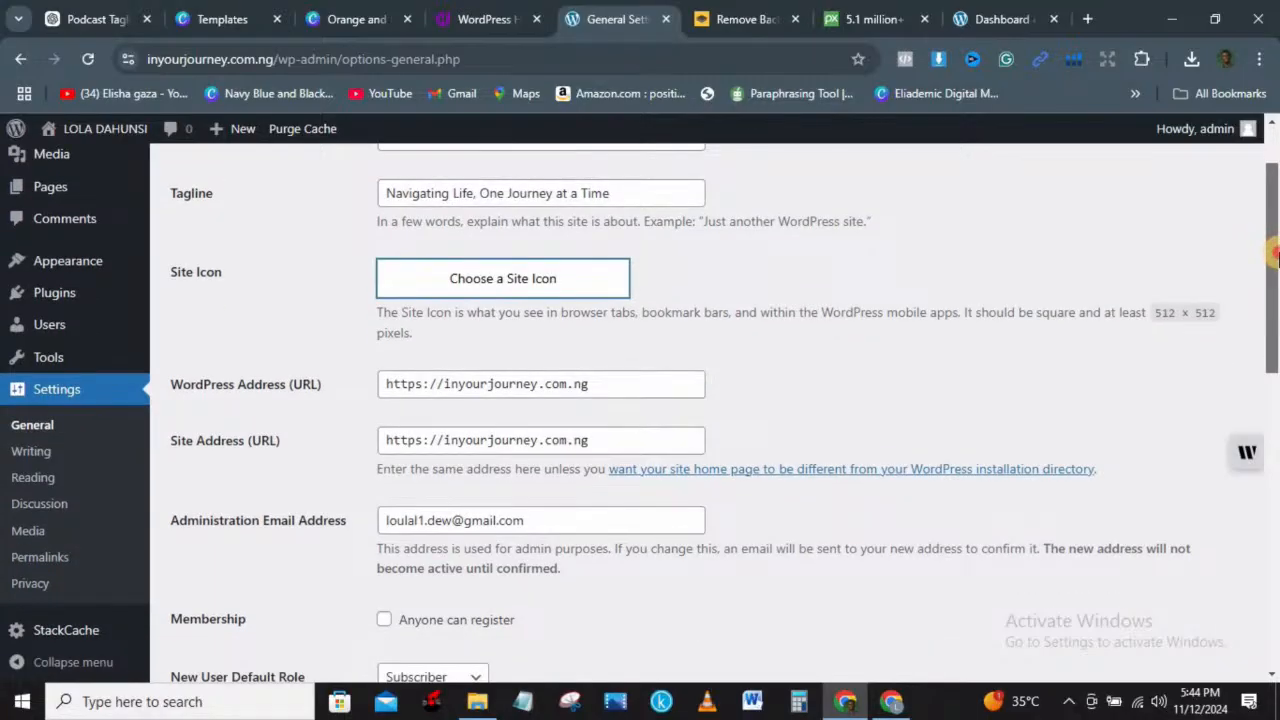
drag(1275, 256, 1276, 552)
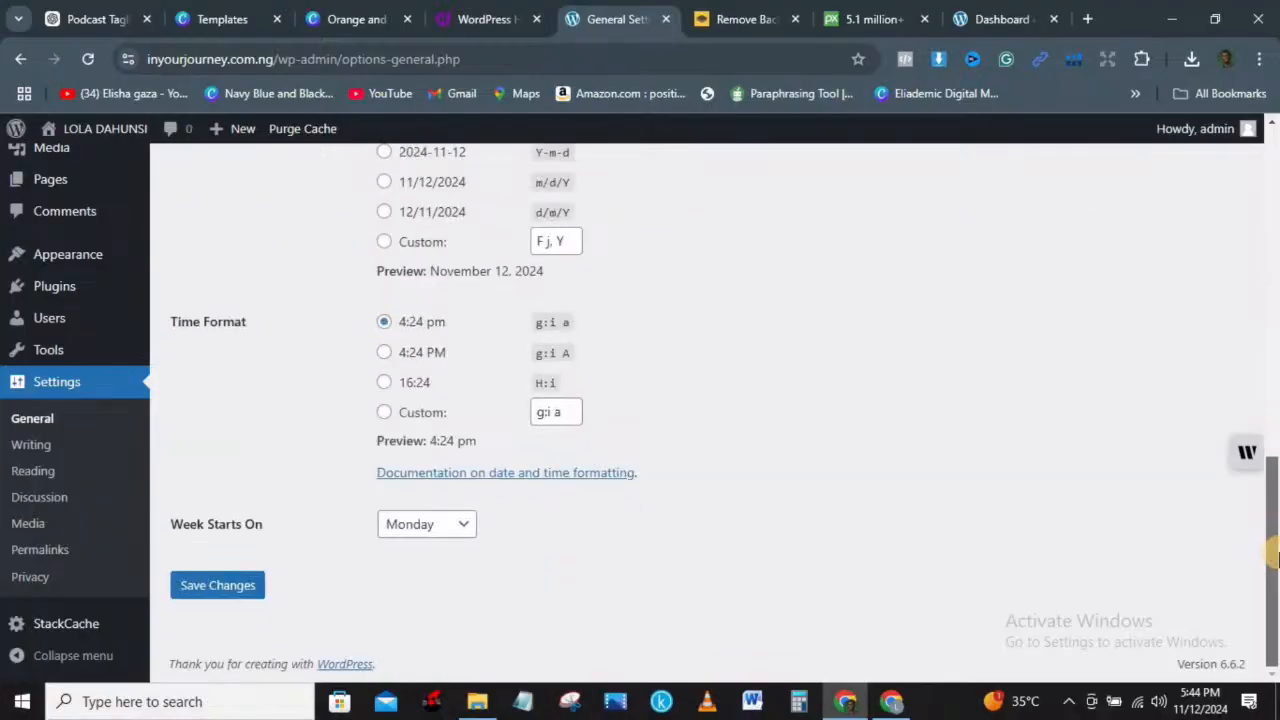
click(222, 582)
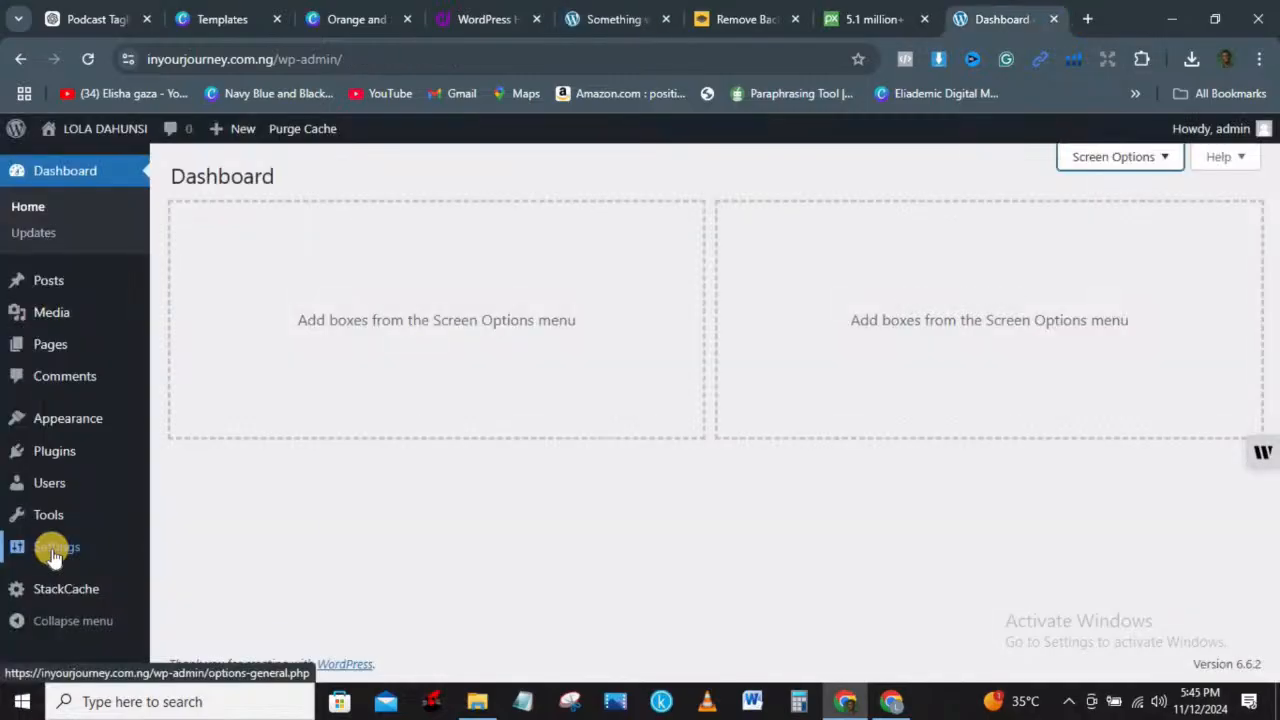
mouse_move(53, 552)
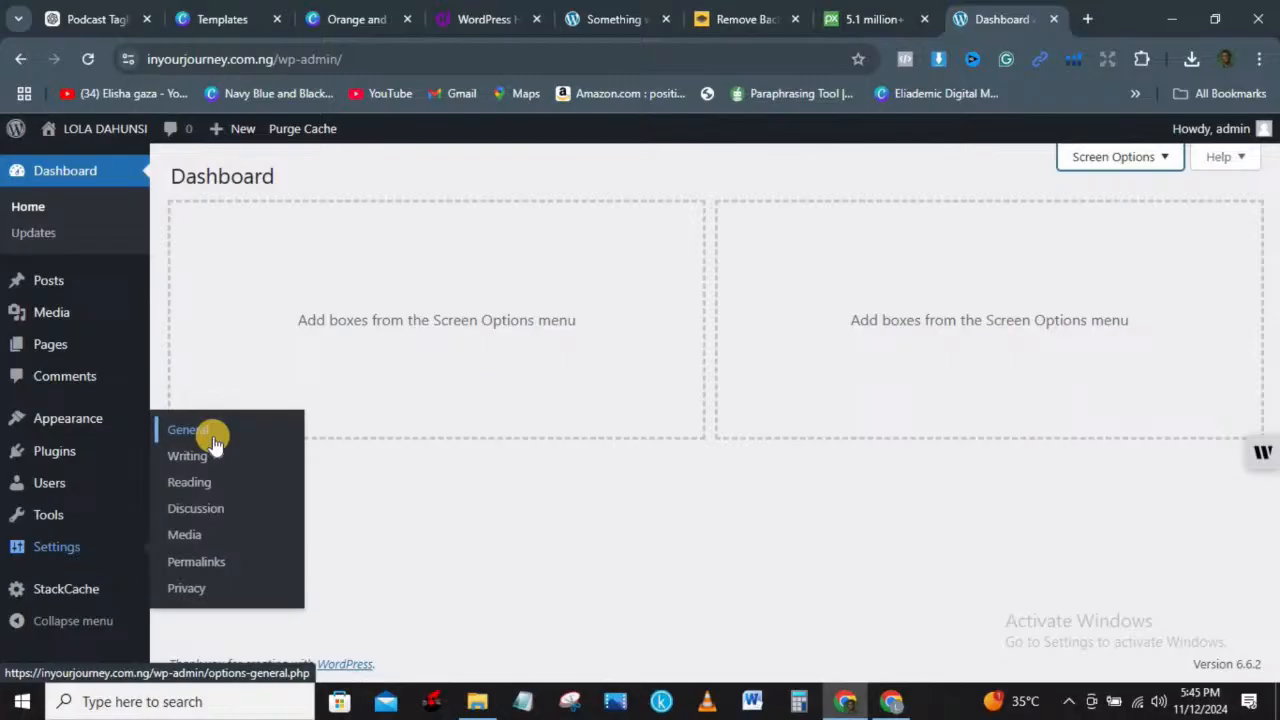
click(213, 438)
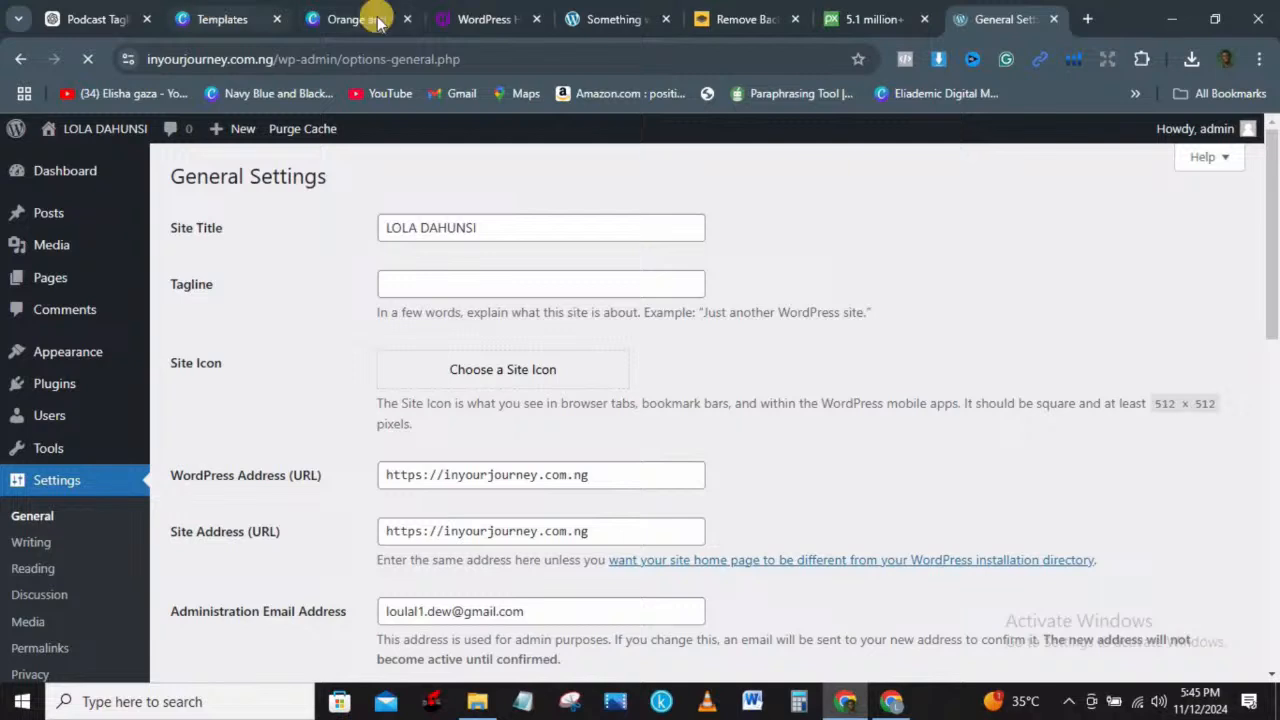
Step: Copy ChatGPT's fifth tagline, 'Navigating Life, One Journey at a Time'
click(85, 17)
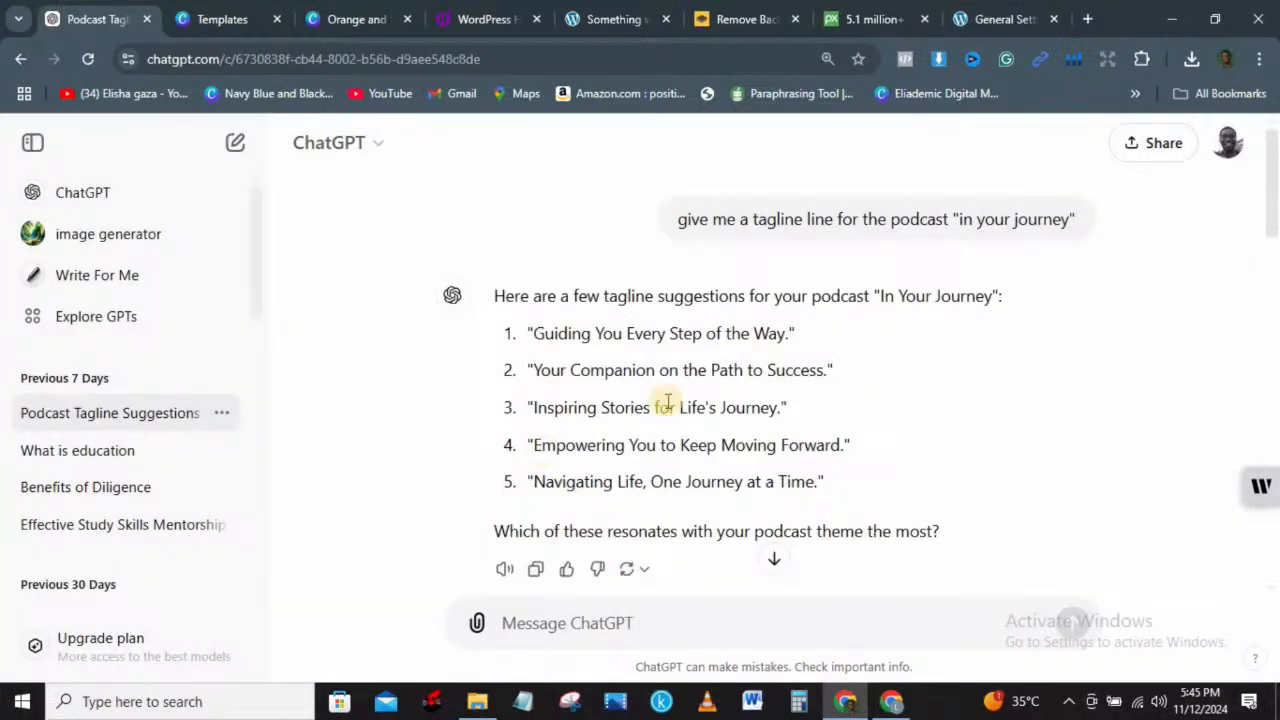
drag(826, 484, 524, 484)
key(ctrl+c)
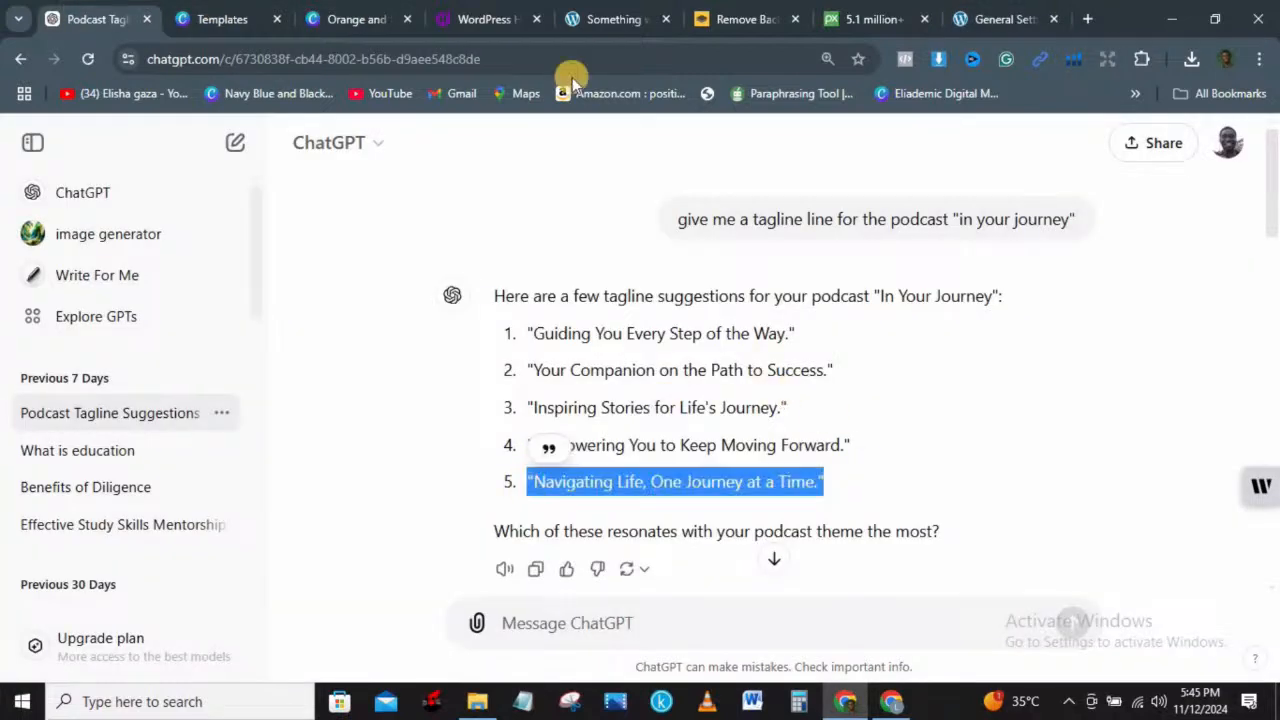
click(666, 20)
click(866, 20)
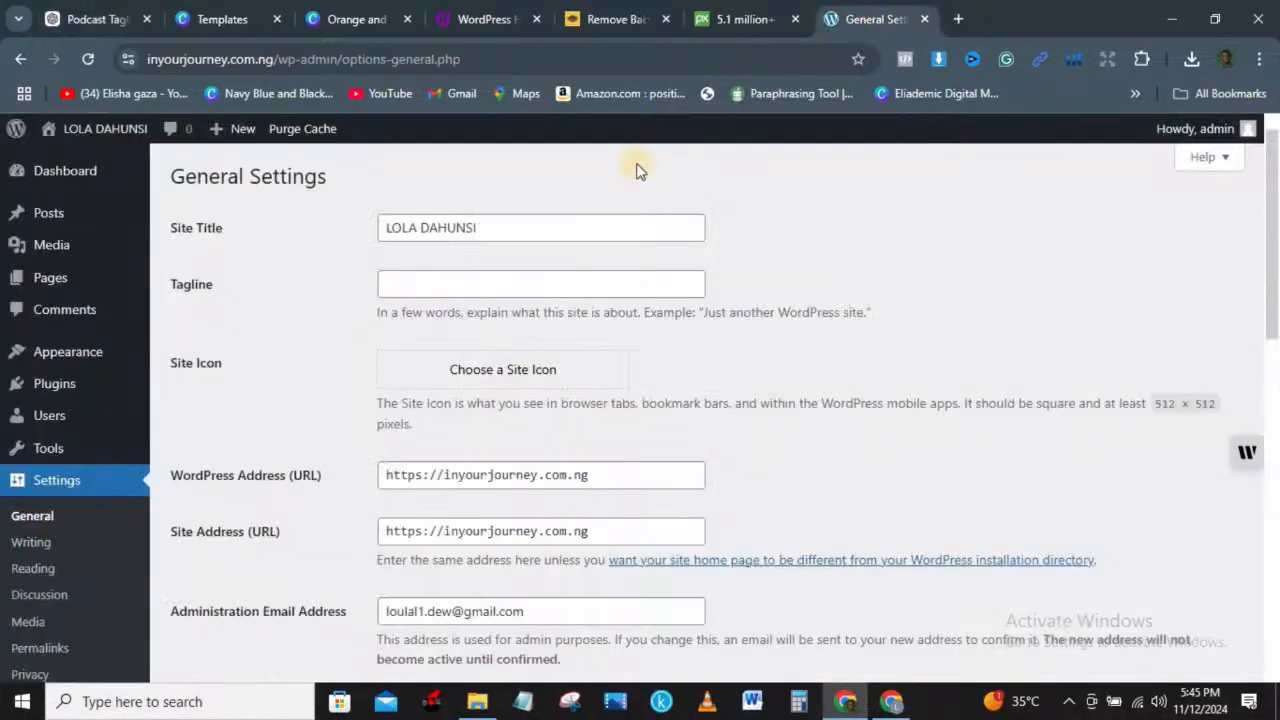
Step: Paste it into the Tagline field and strip the quotation marks, keeping the final period
click(434, 286)
key(ctrl+v)
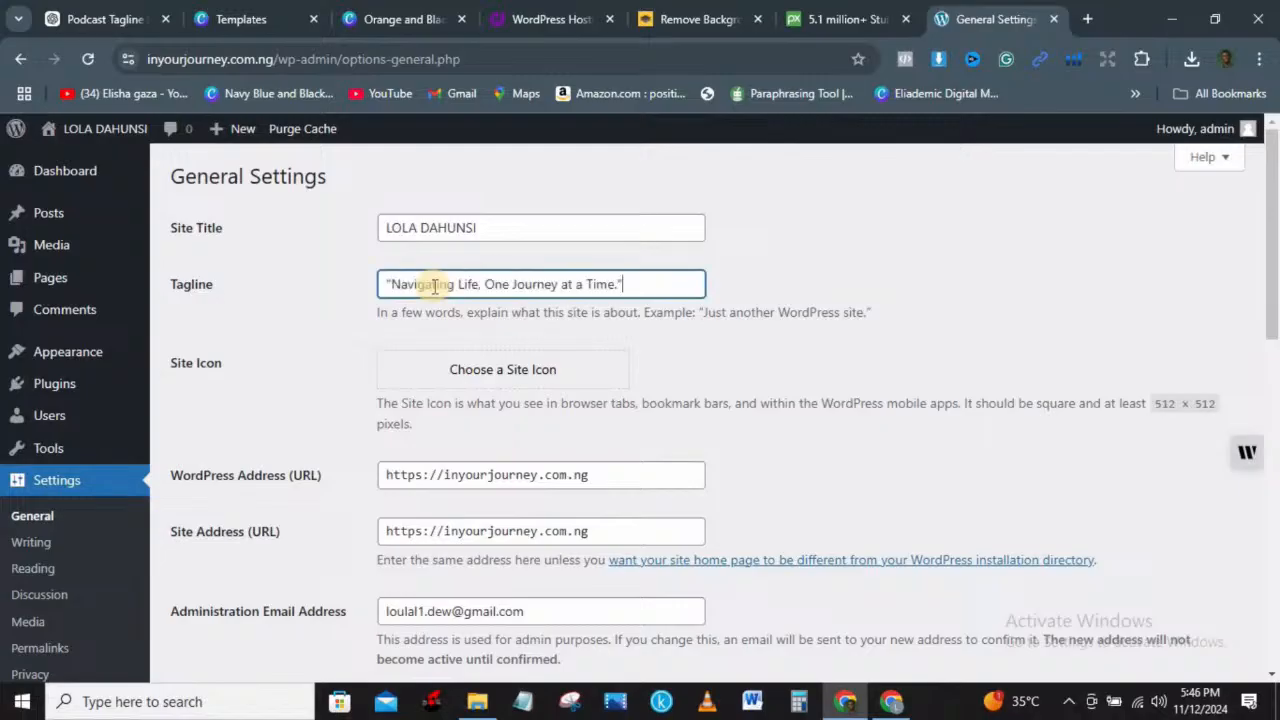
key(BackSpace)
key(BackSpace)
text(.)
key(Home)
key(Delete)
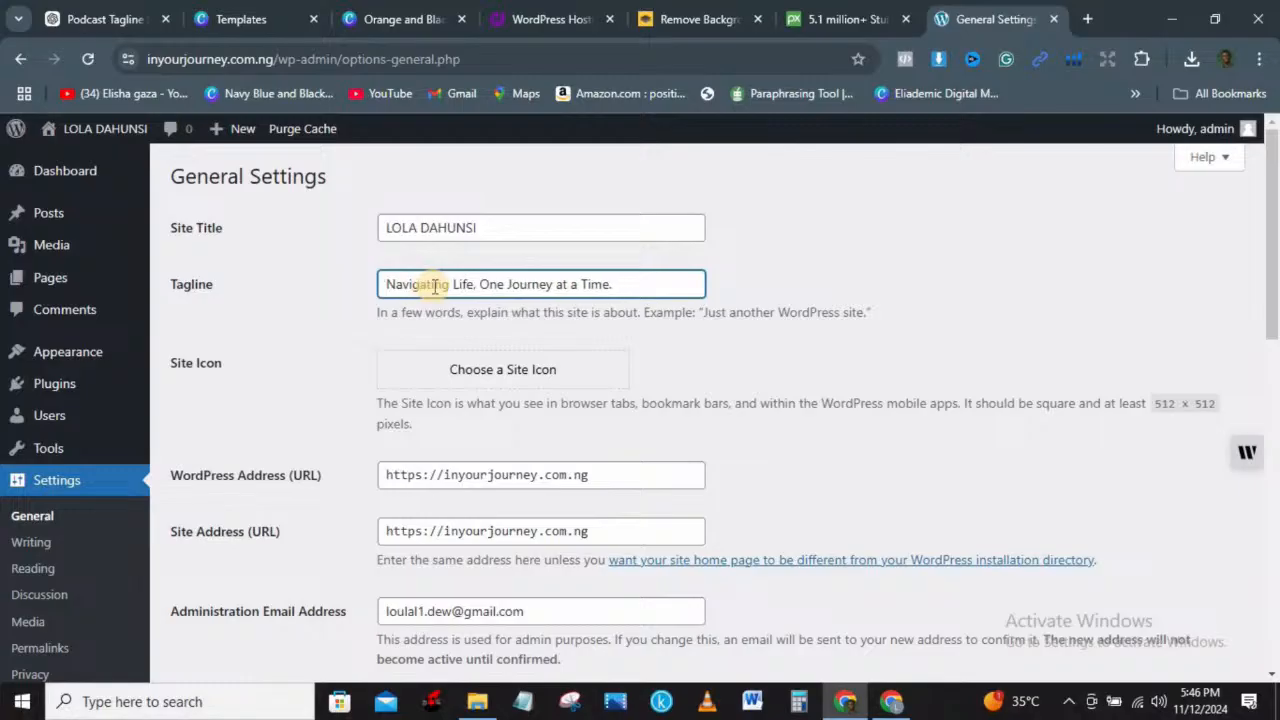
Step: Upload the In Your Journey podcast cover, set it as the site icon, and crop it
click(508, 367)
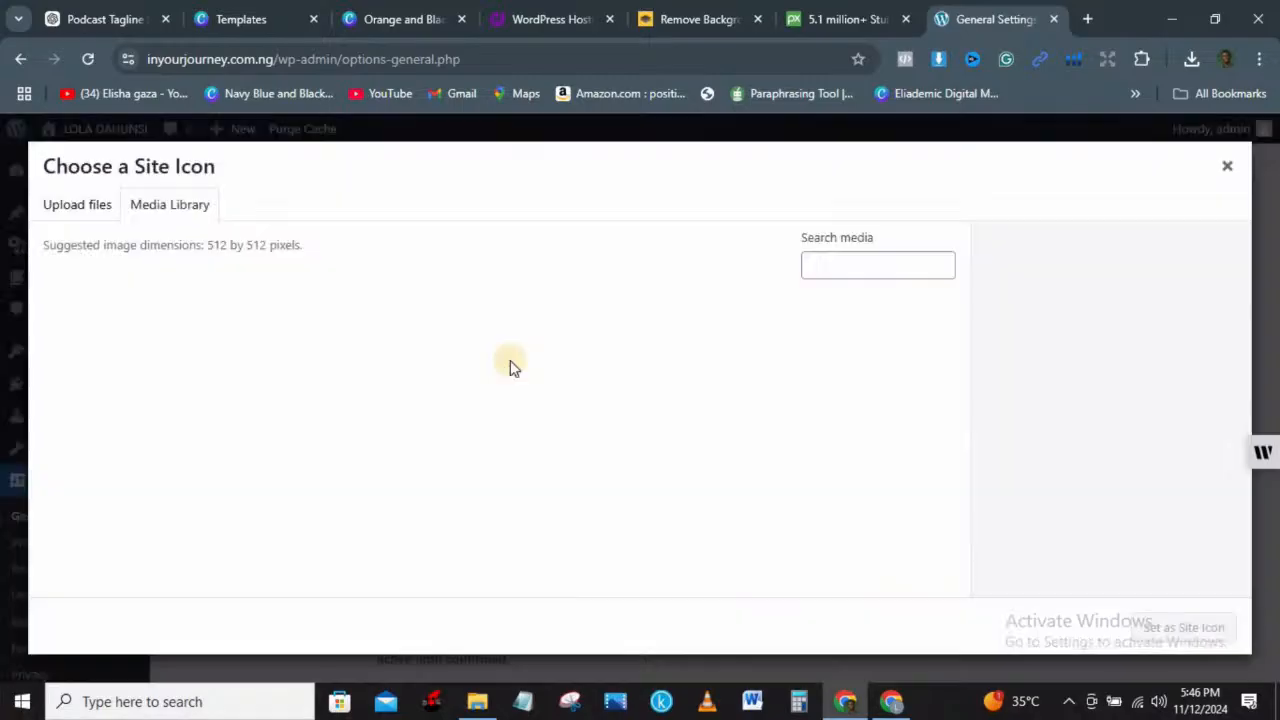
click(88, 207)
click(623, 438)
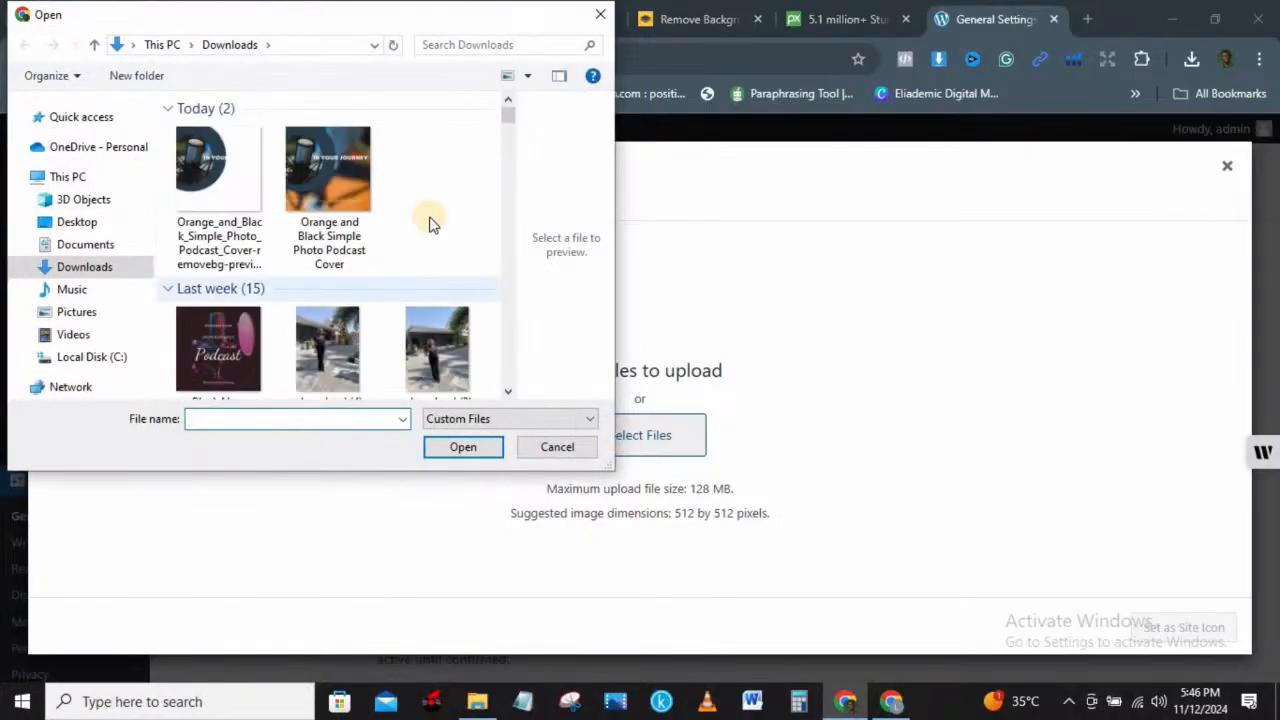
drag(508, 113, 508, 127)
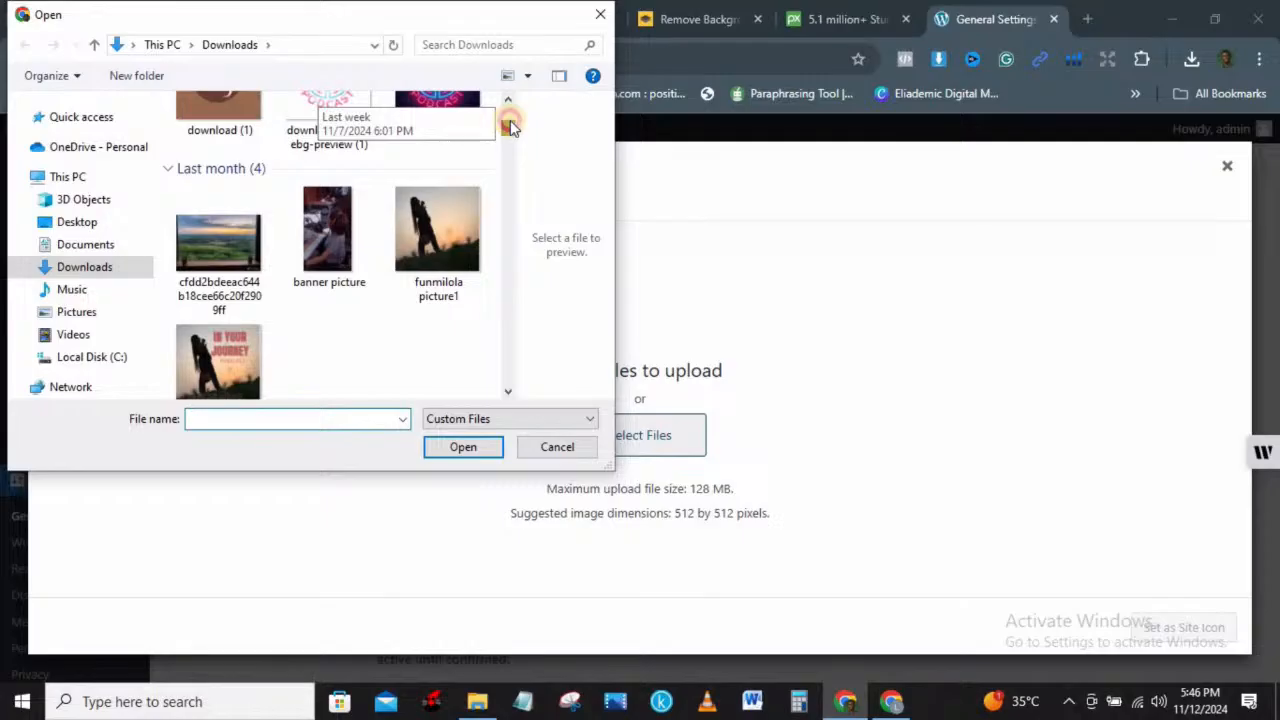
click(214, 361)
click(467, 449)
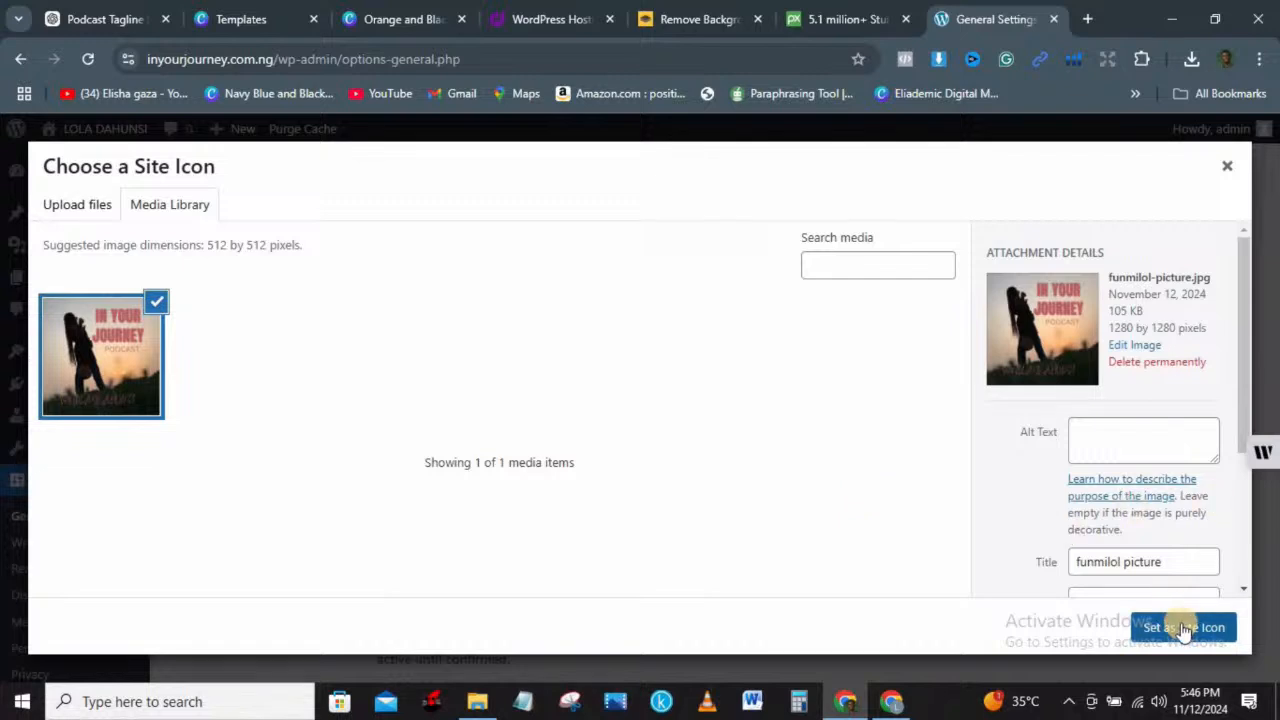
click(1183, 628)
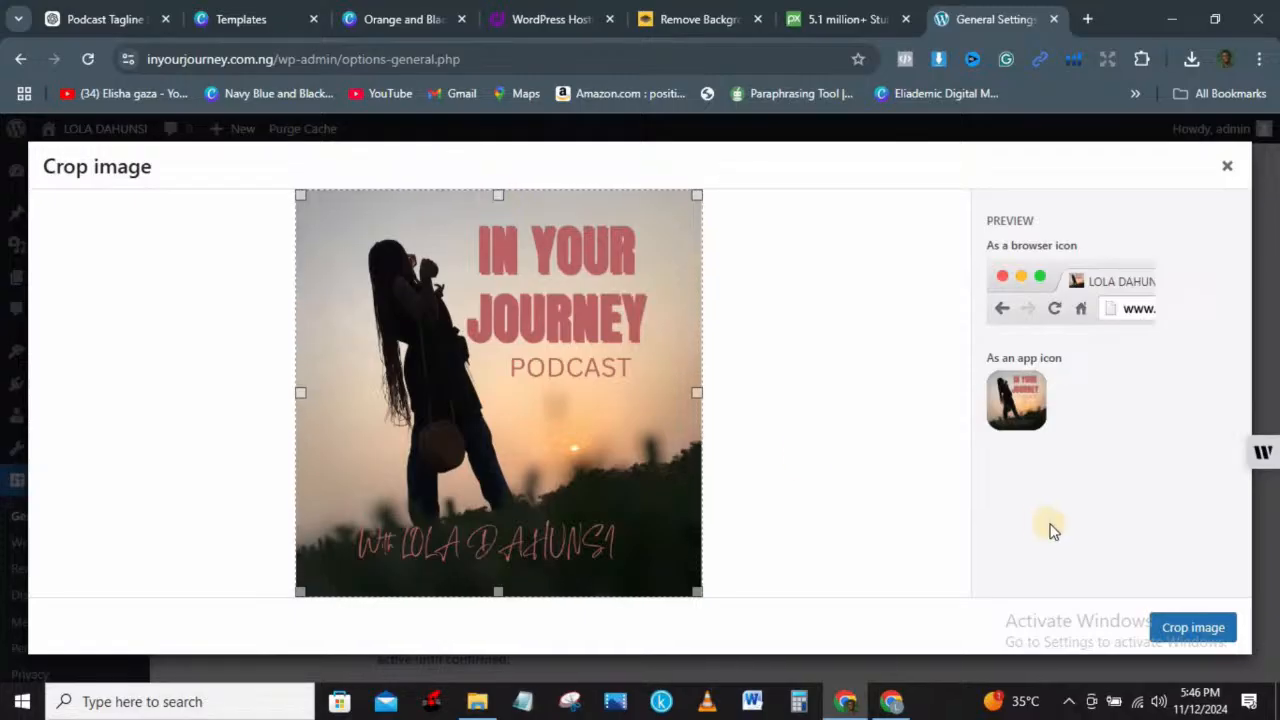
click(1199, 628)
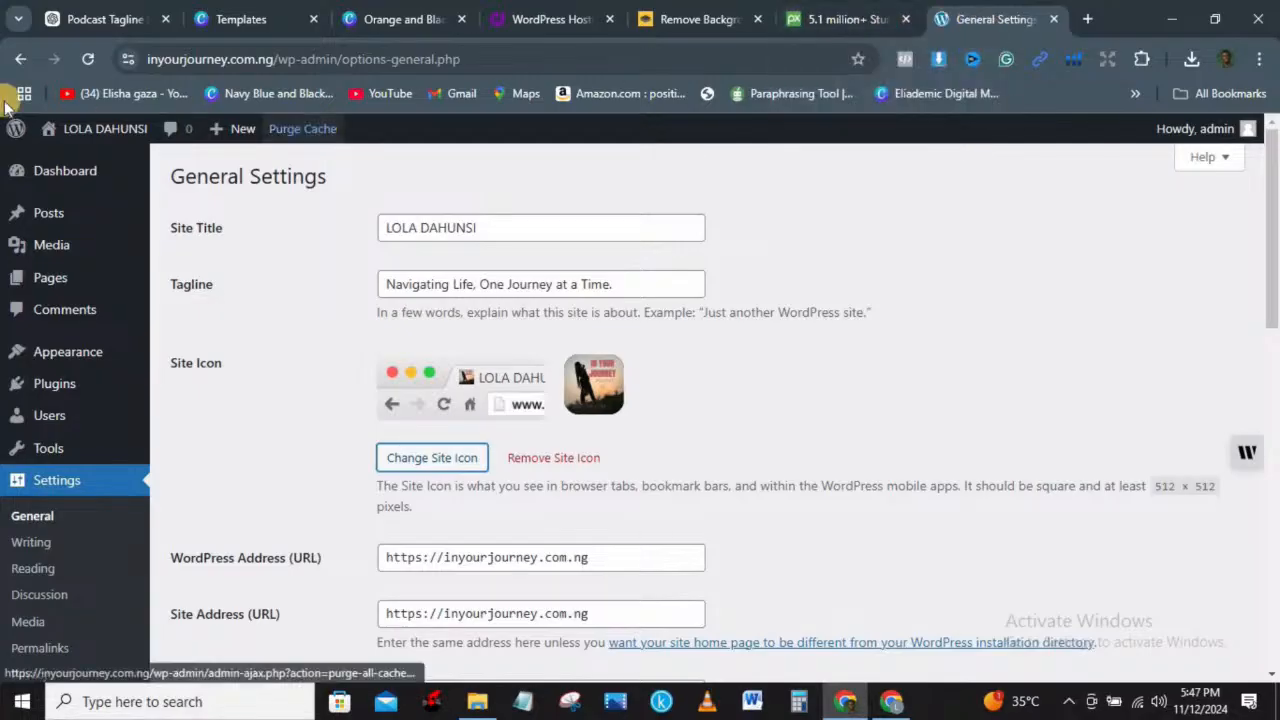
Step: Confirm General Settings now shows the podcast cover as the site icon
mouse_move(90, 129)
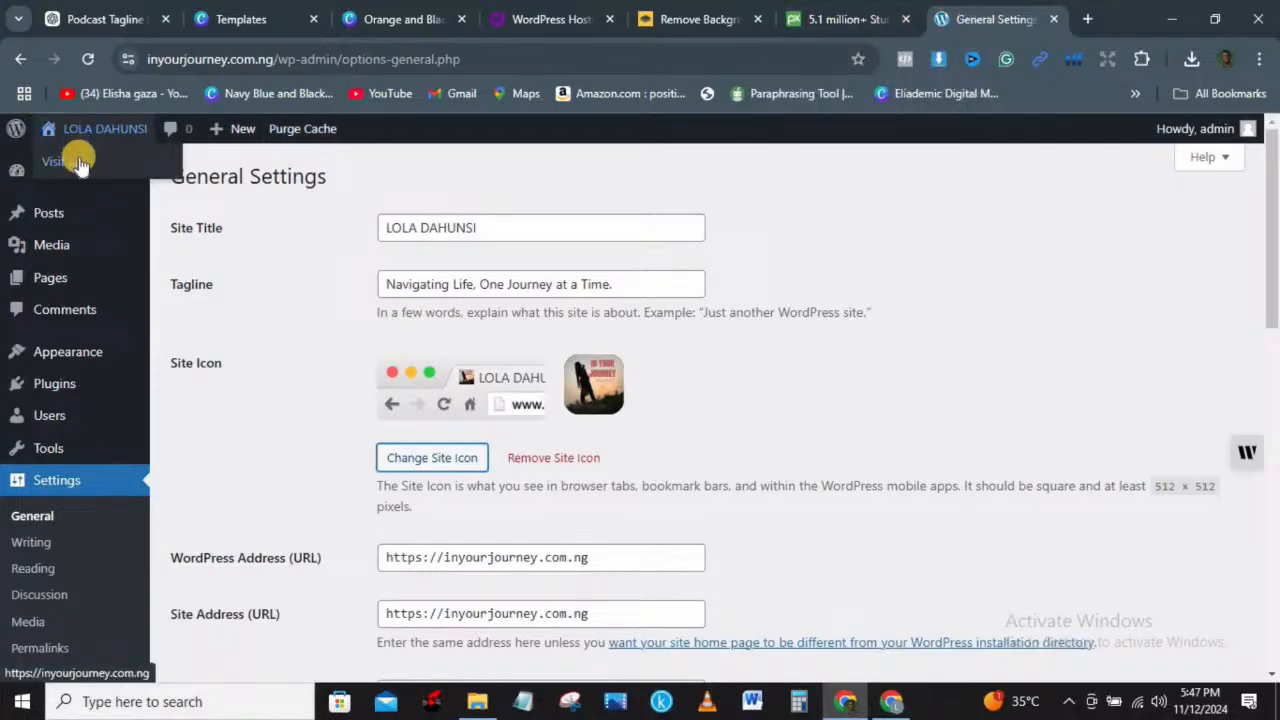
Step: Open the live site's front page in a new tab
right_click(79, 158)
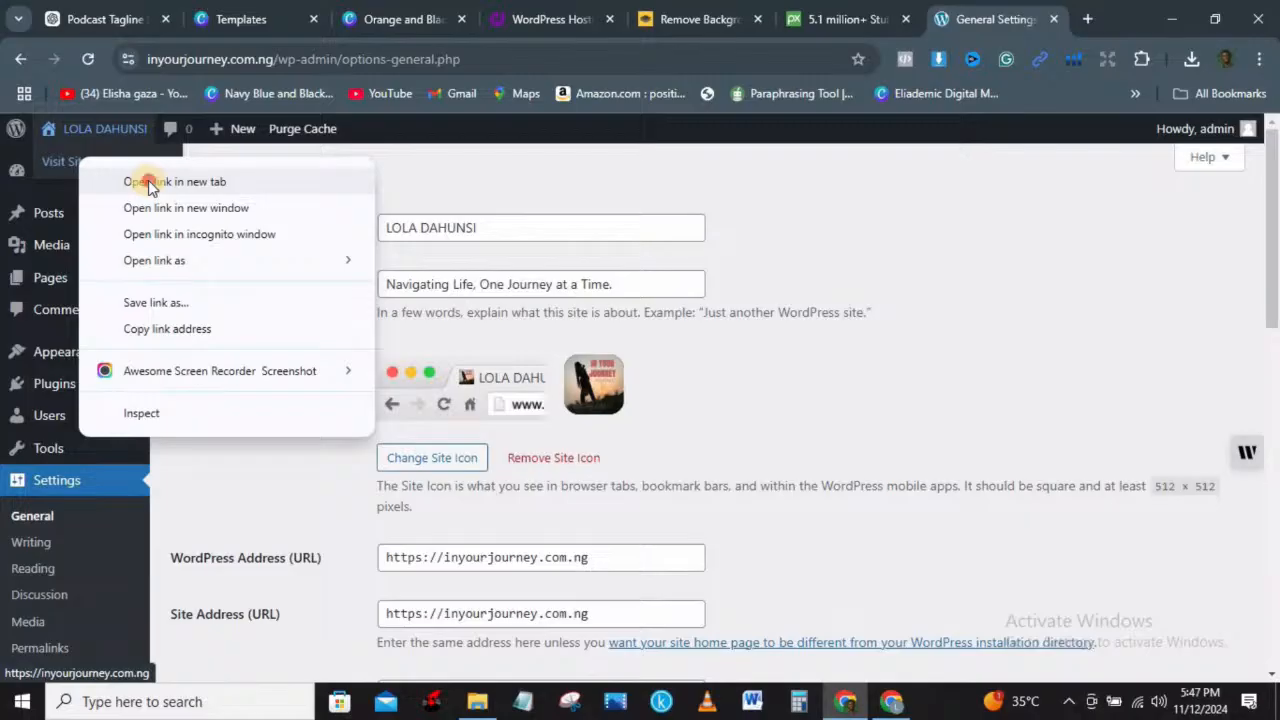
click(148, 180)
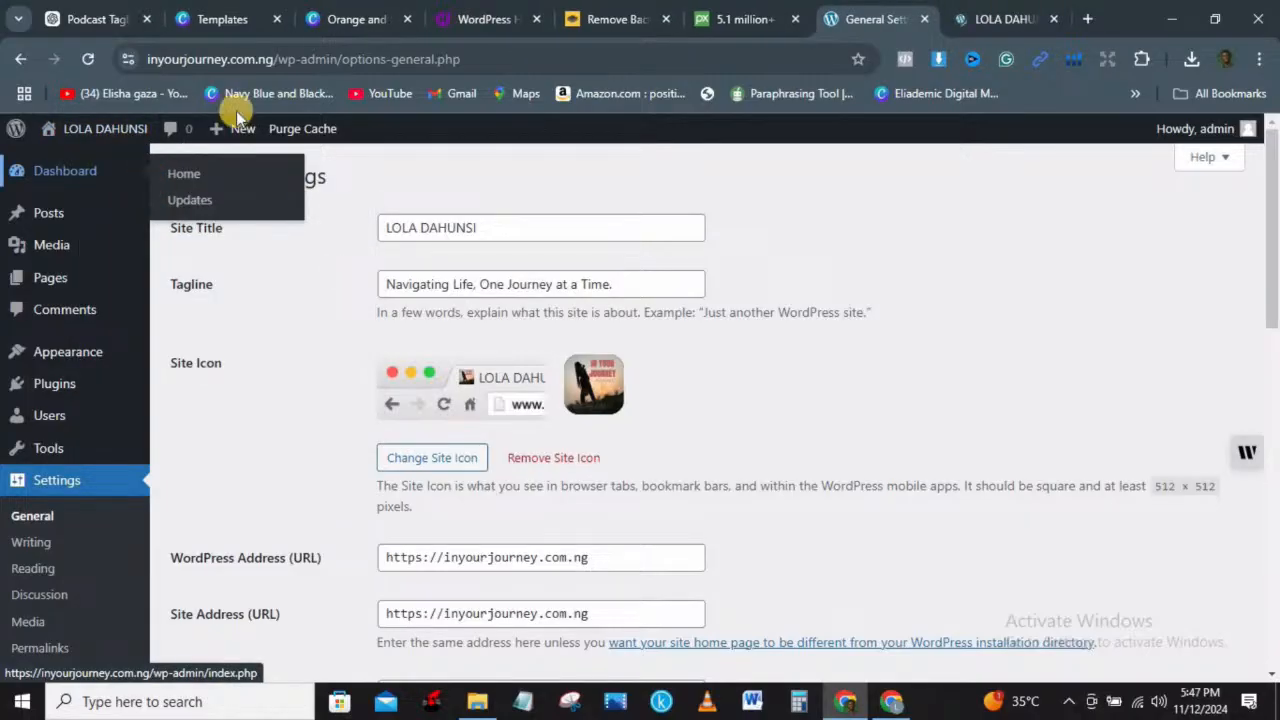
click(1002, 20)
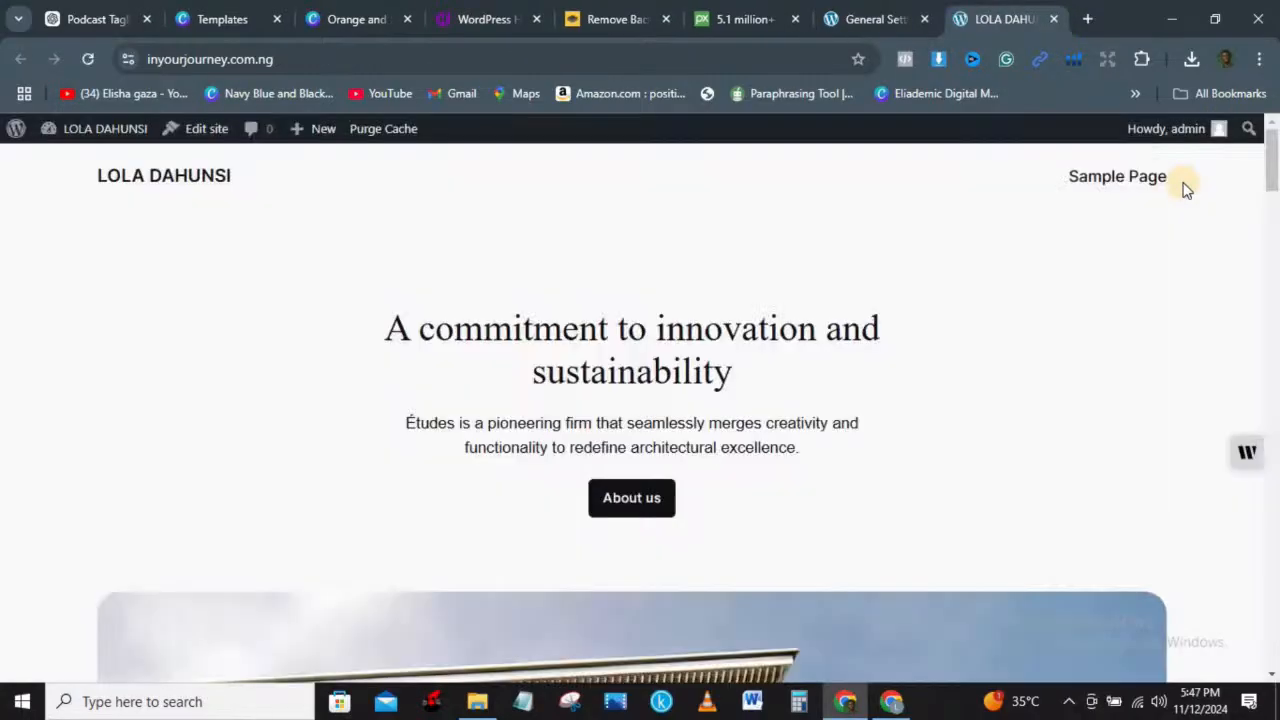
mouse_move(1273, 165)
mouse_down()
mouse_move(1275, 283)
mouse_move(1273, 150)
mouse_up()
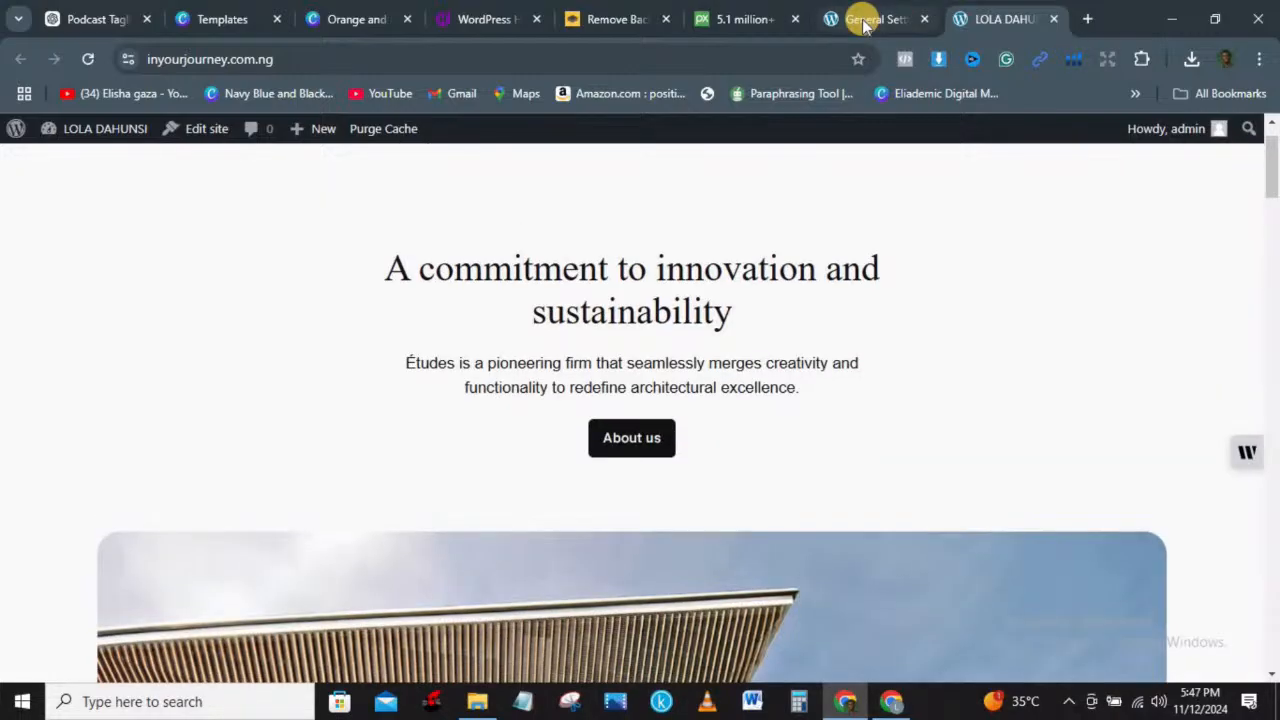
Step: Save the new tagline and site icon, then reload the live site to confirm title and favicon
click(865, 22)
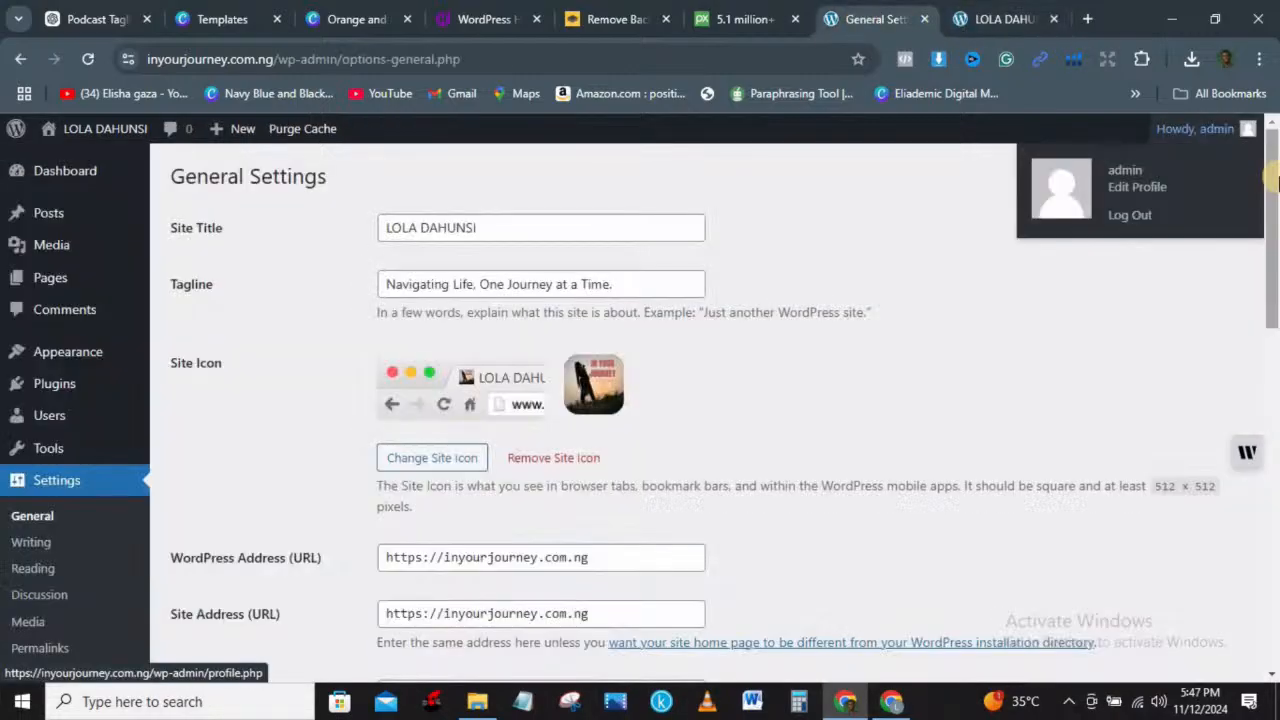
drag(1275, 262, 1276, 568)
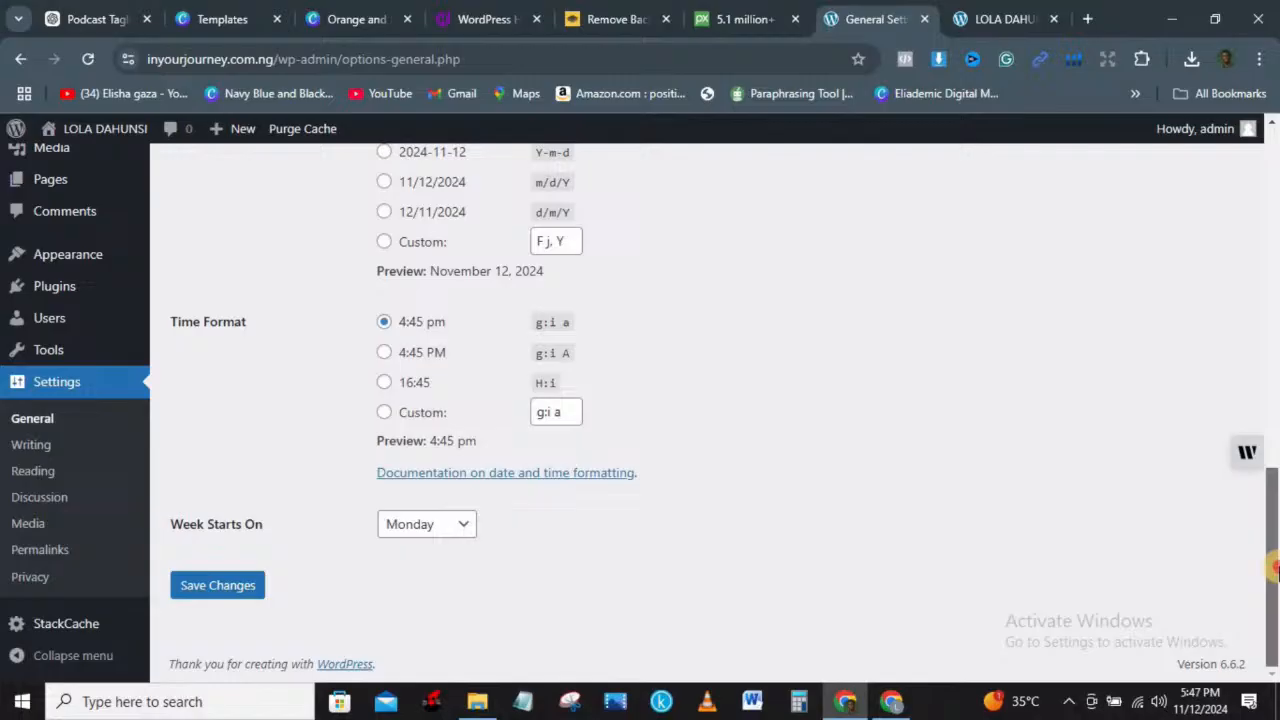
click(214, 586)
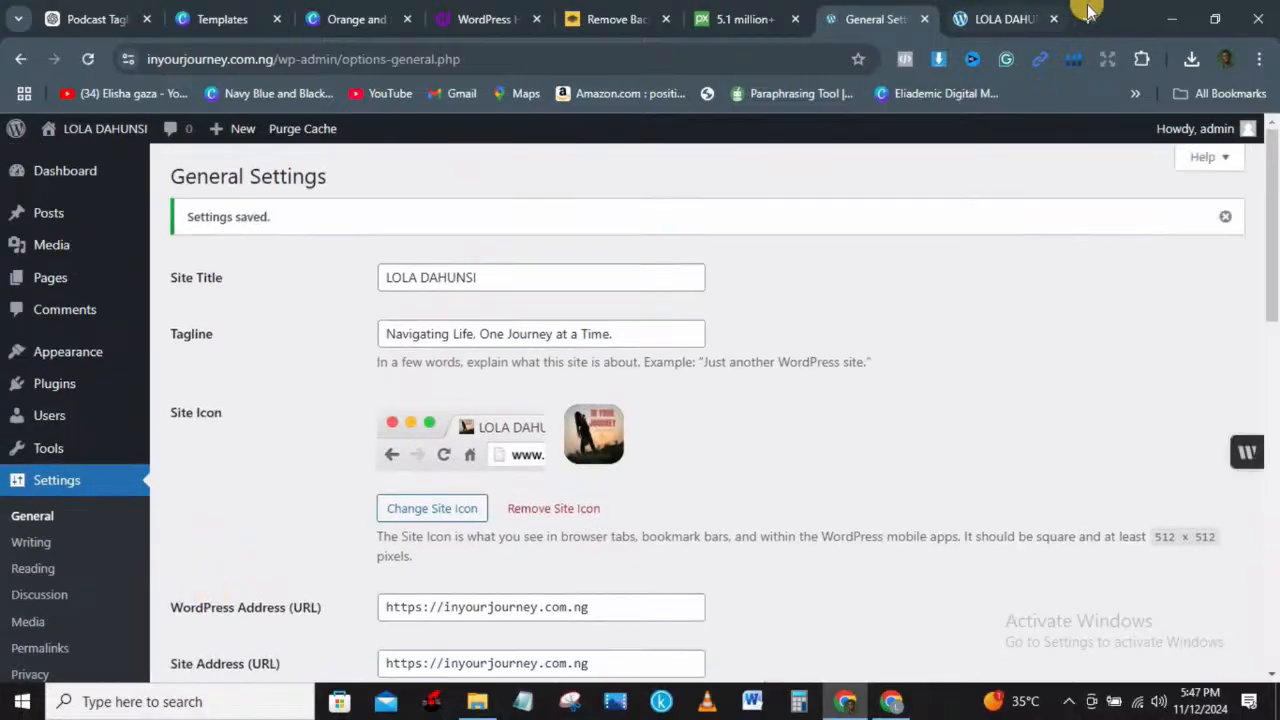
click(1000, 18)
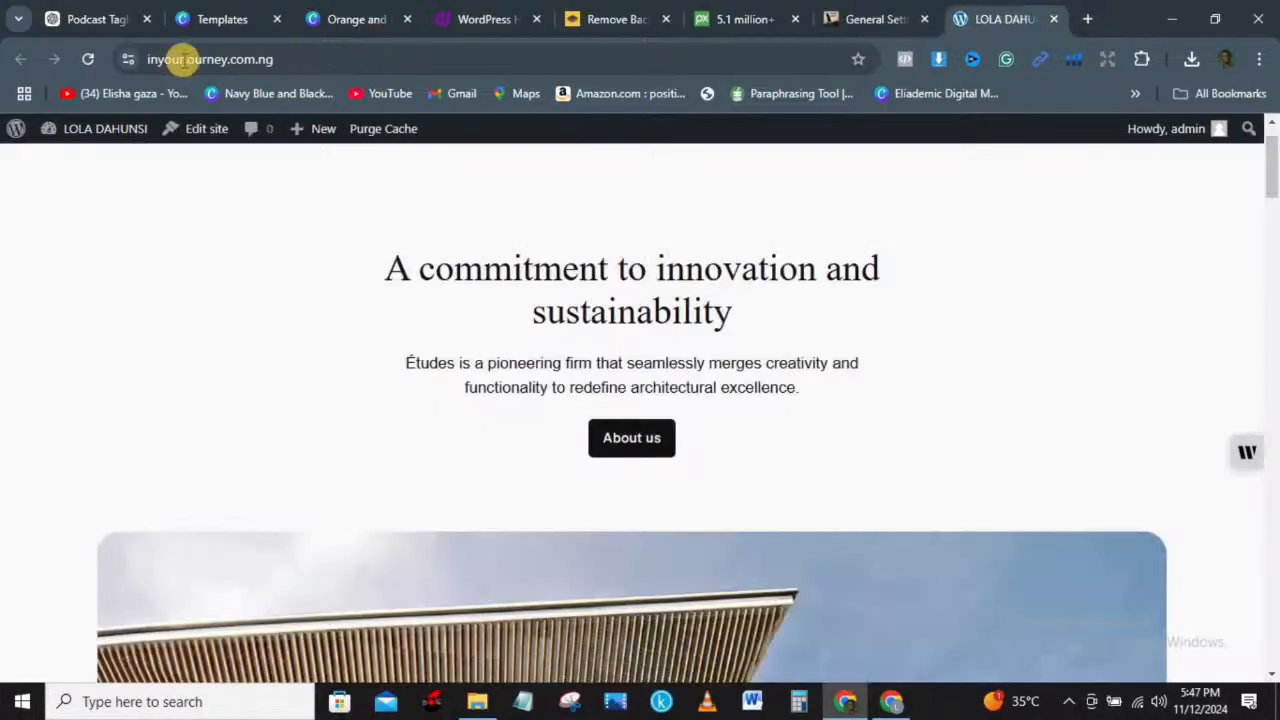
click(89, 59)
click(90, 58)
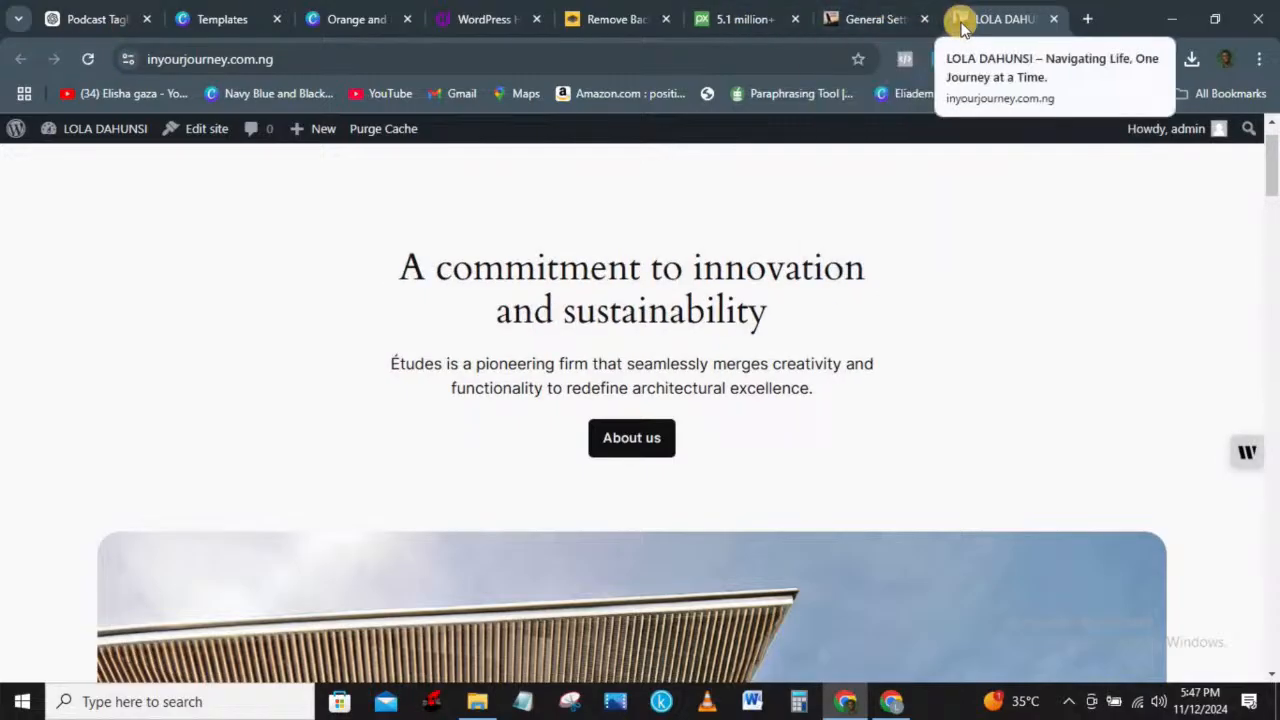
click(870, 19)
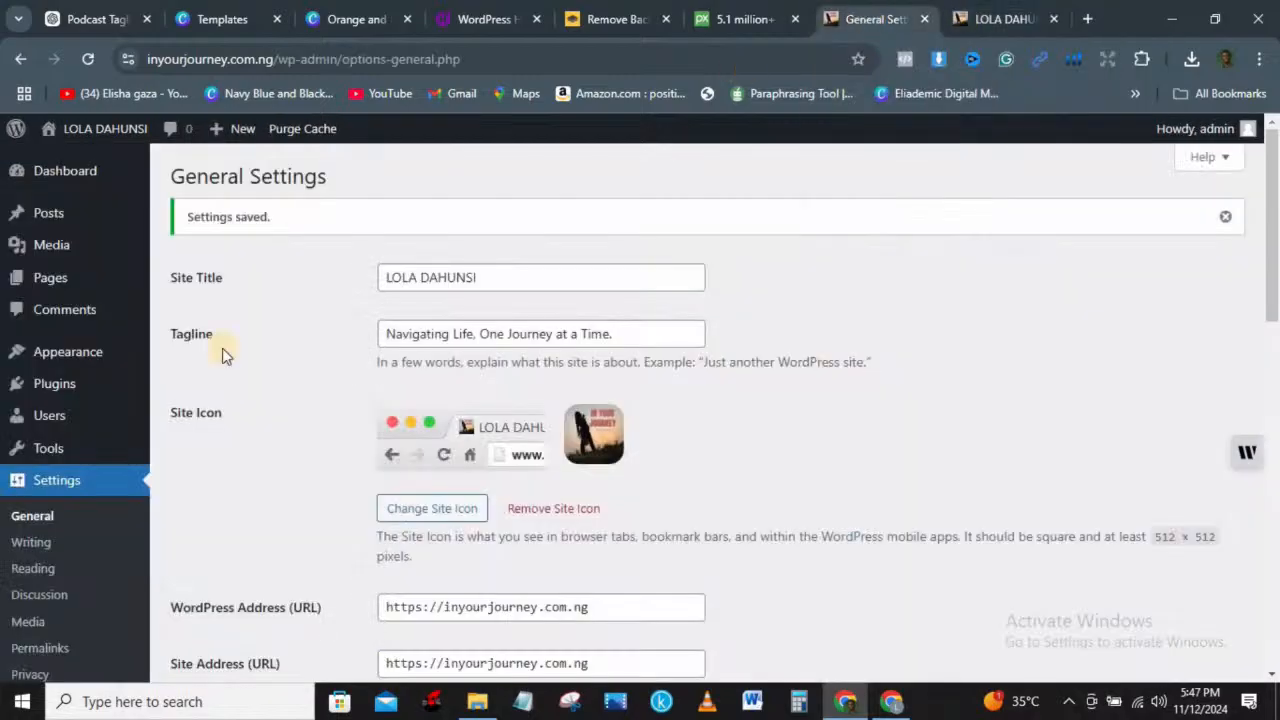
Step: Resave the Writing settings unchanged
click(30, 550)
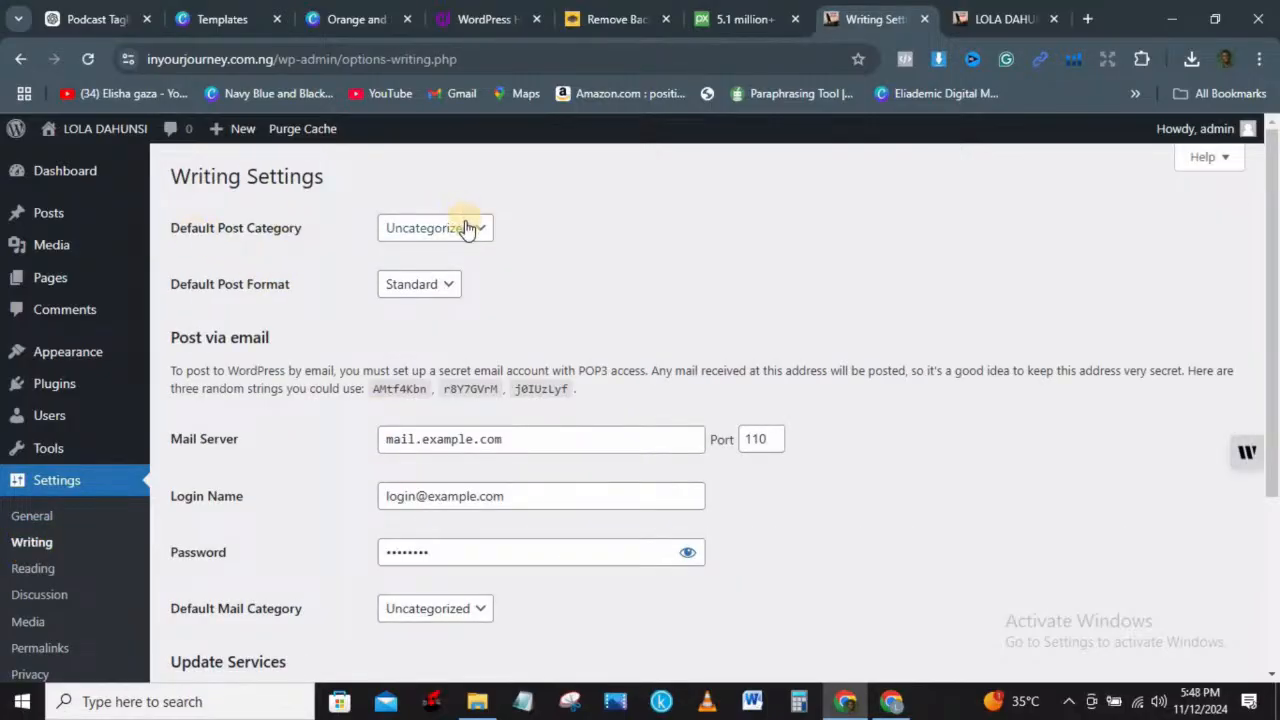
drag(1274, 362, 1275, 522)
click(218, 588)
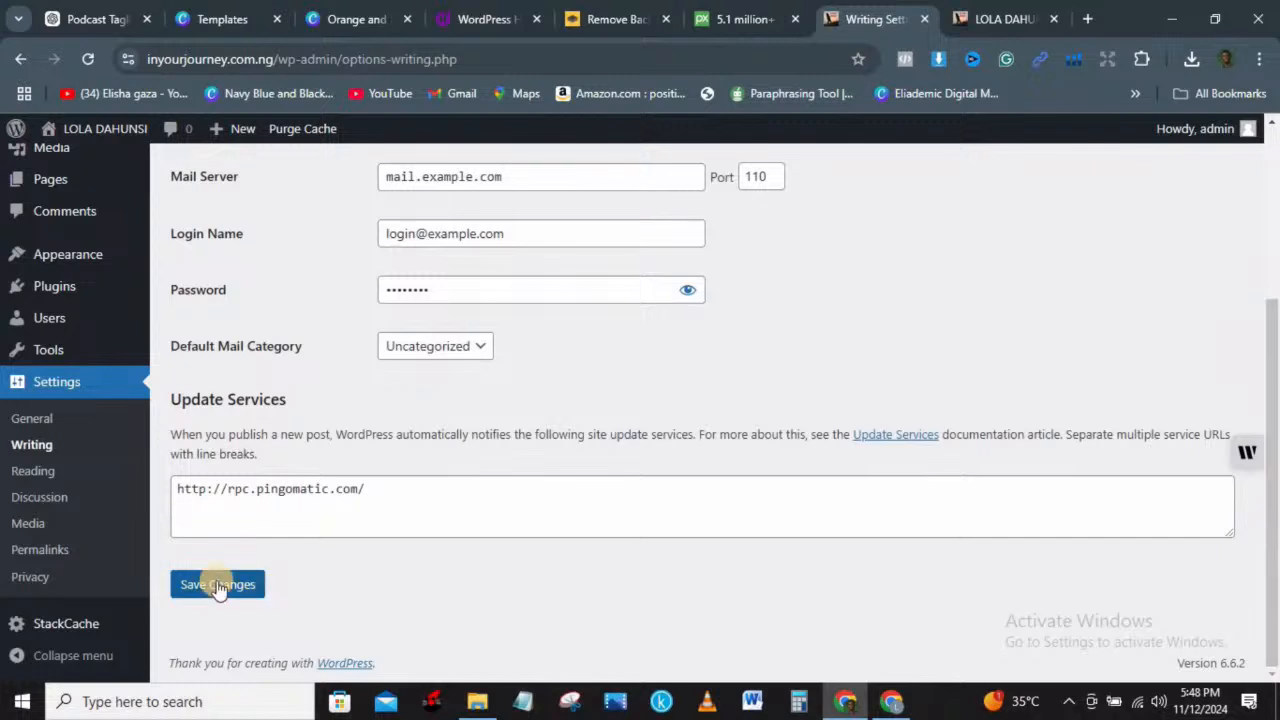
Step: Open the 'Hello world!' post from the Posts list on the live site in a new tab
click(37, 470)
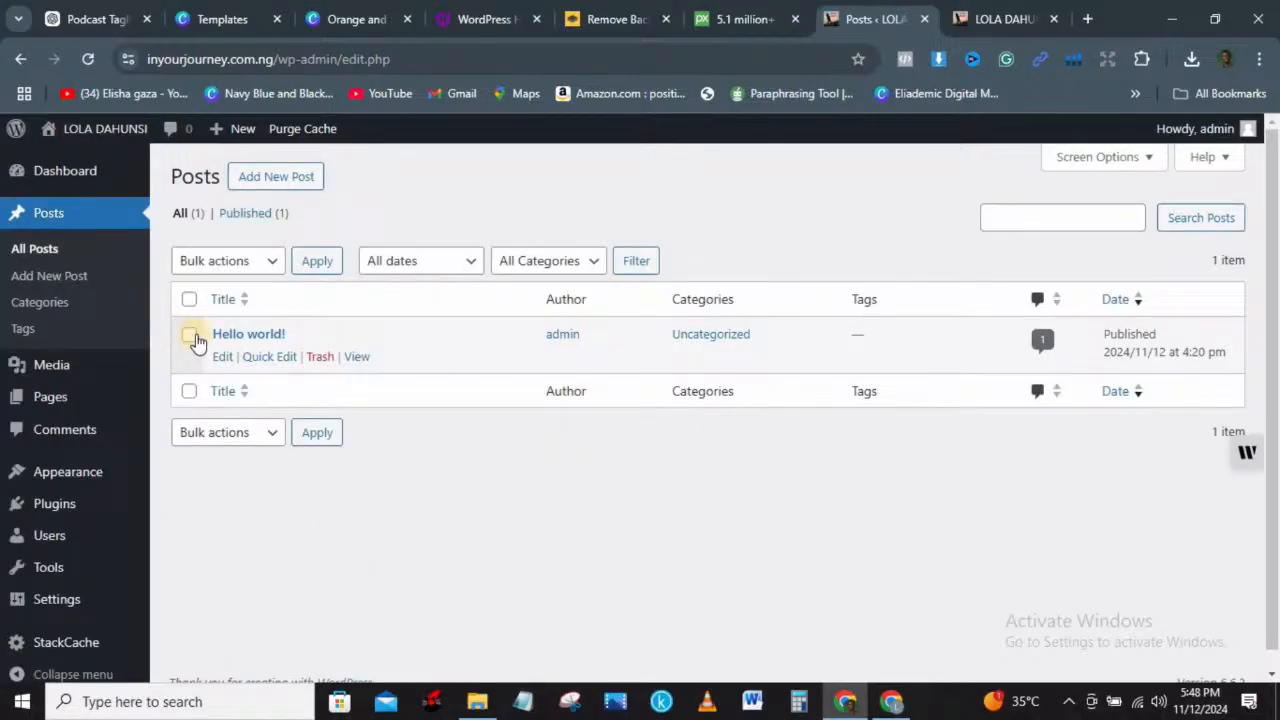
right_click(357, 359)
click(420, 377)
click(995, 20)
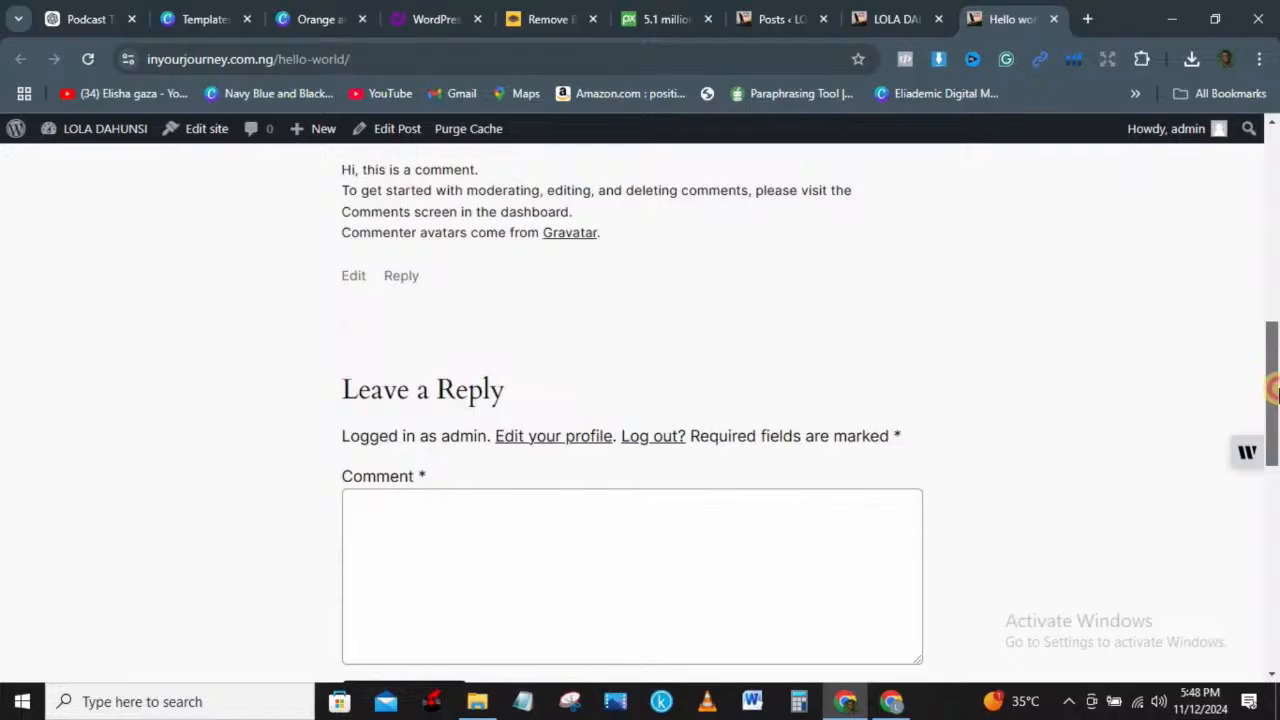
drag(1272, 384, 1177, 155)
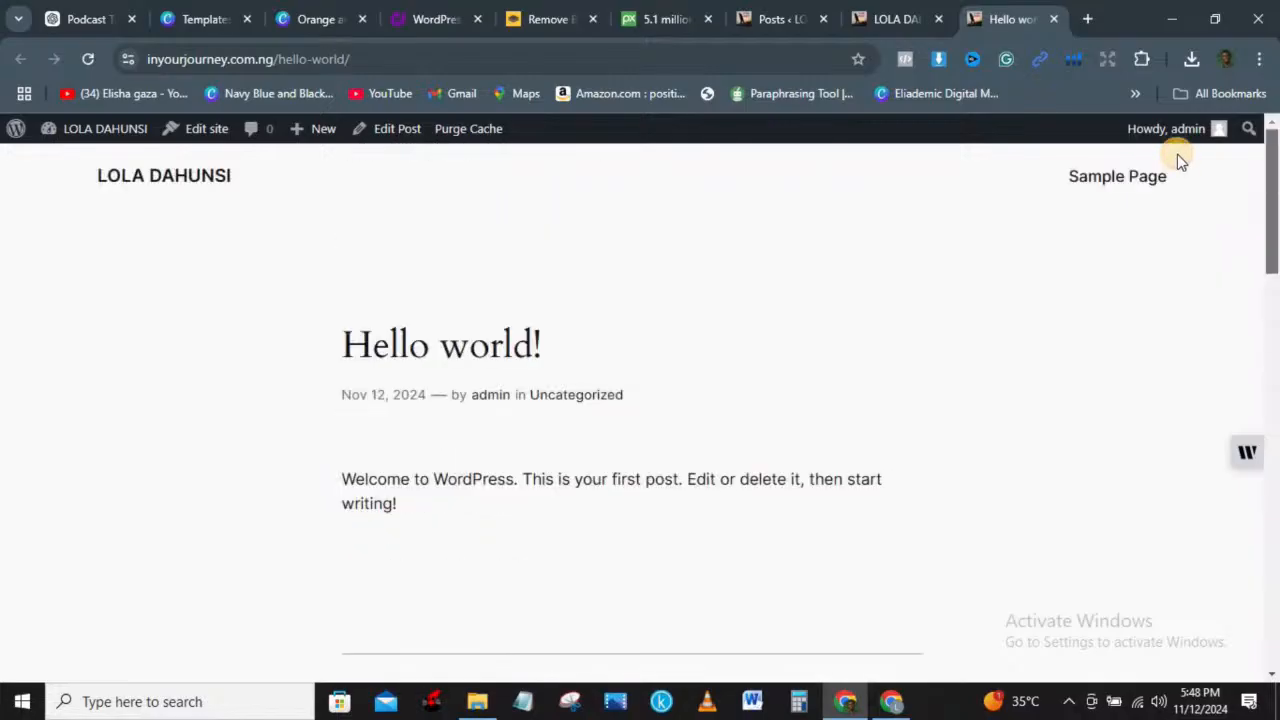
Step: Go to Appearance > Themes and delete the Twenty Twenty-Three theme
click(1053, 19)
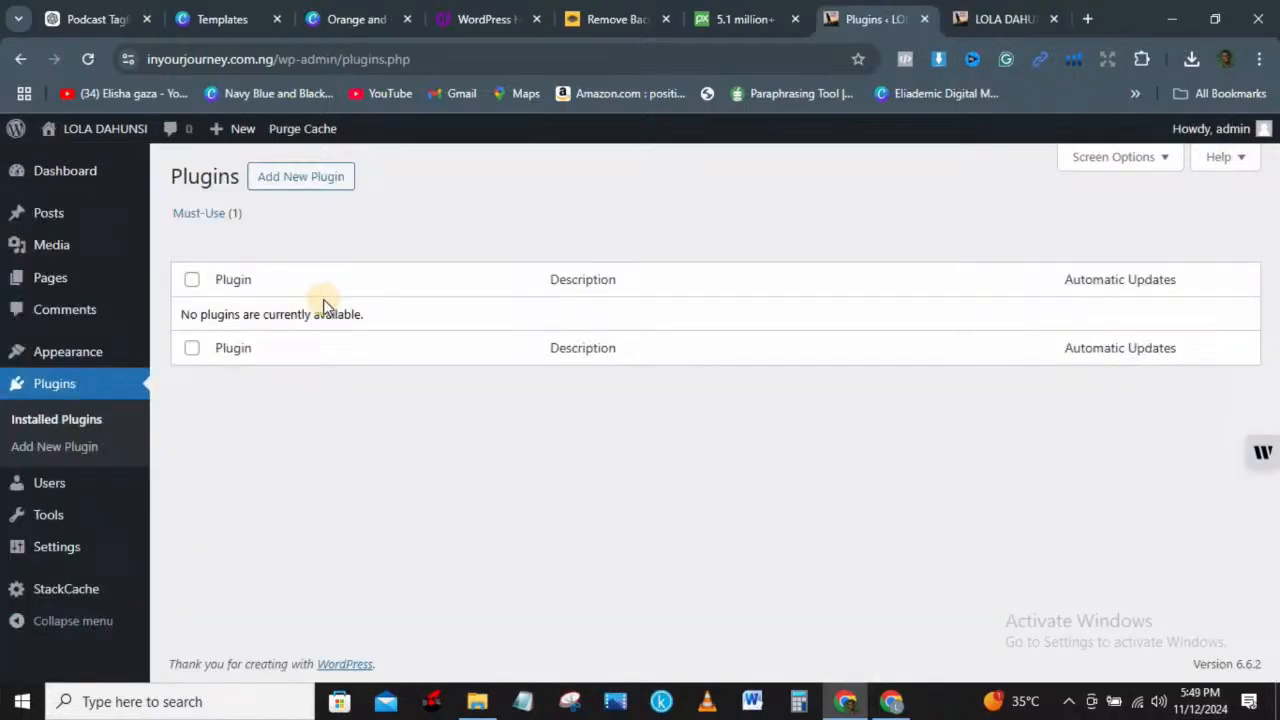
mouse_move(48, 520)
mouse_move(60, 349)
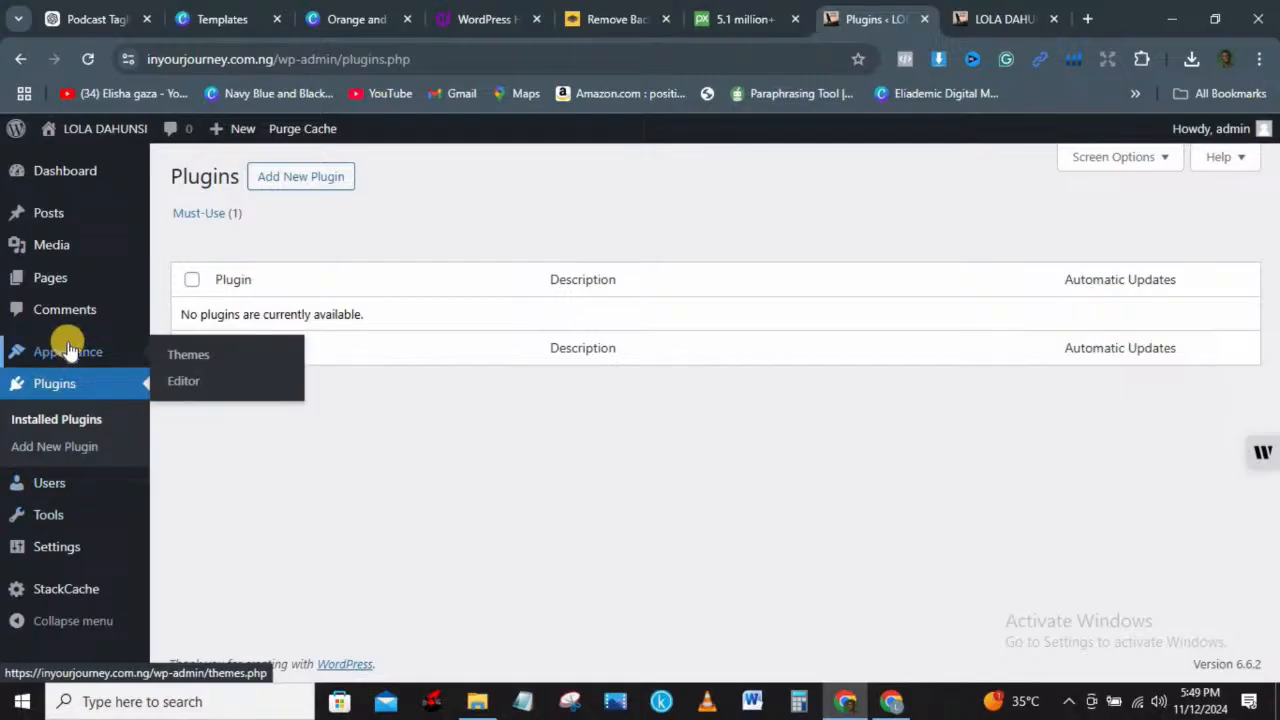
click(68, 349)
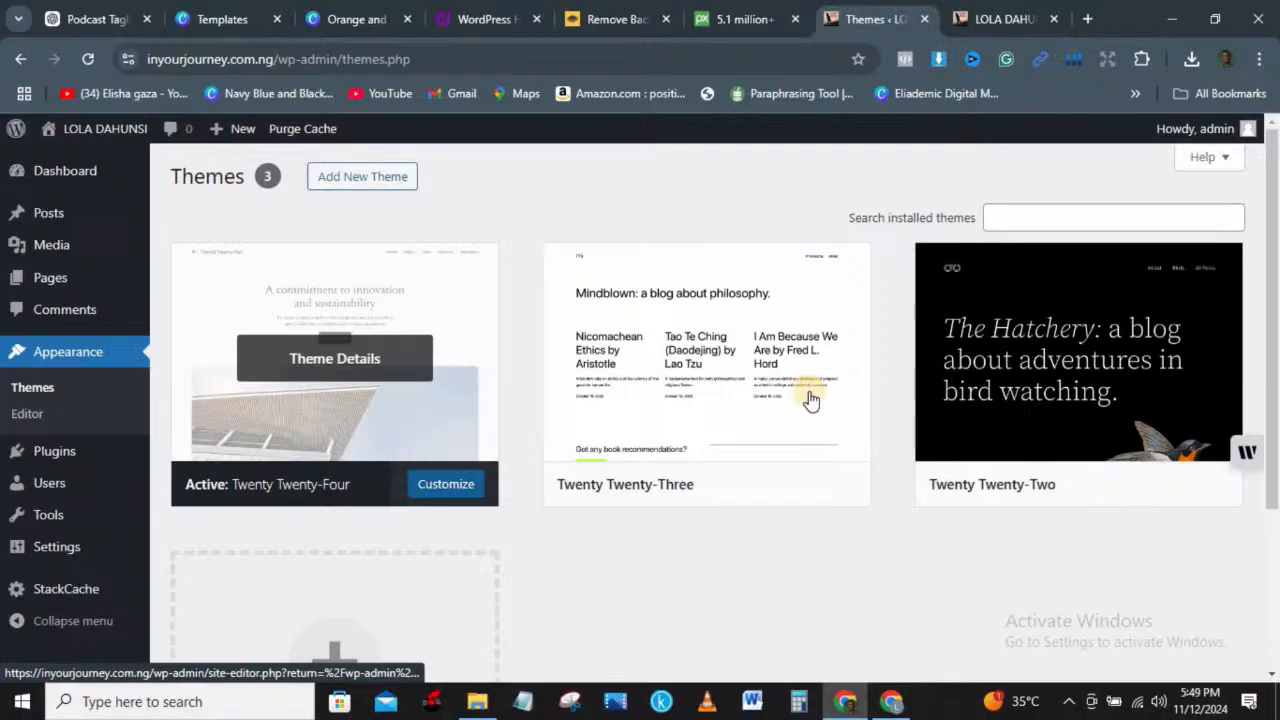
click(770, 358)
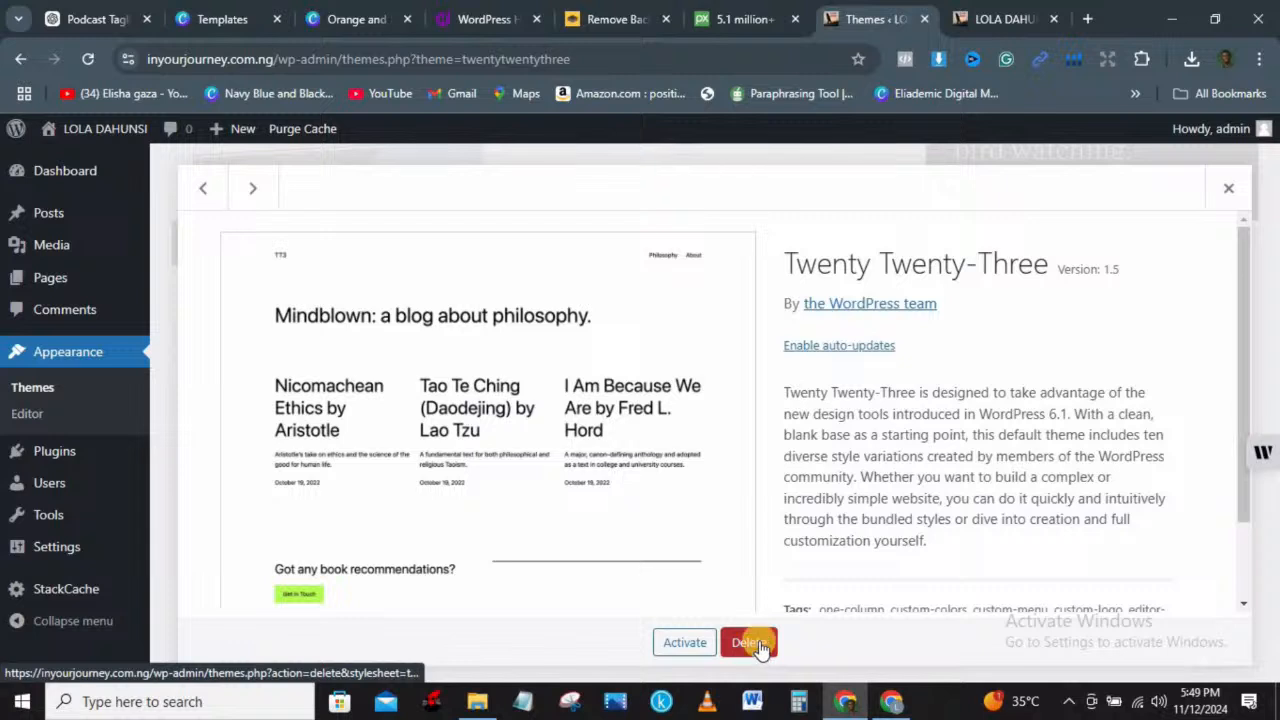
click(750, 643)
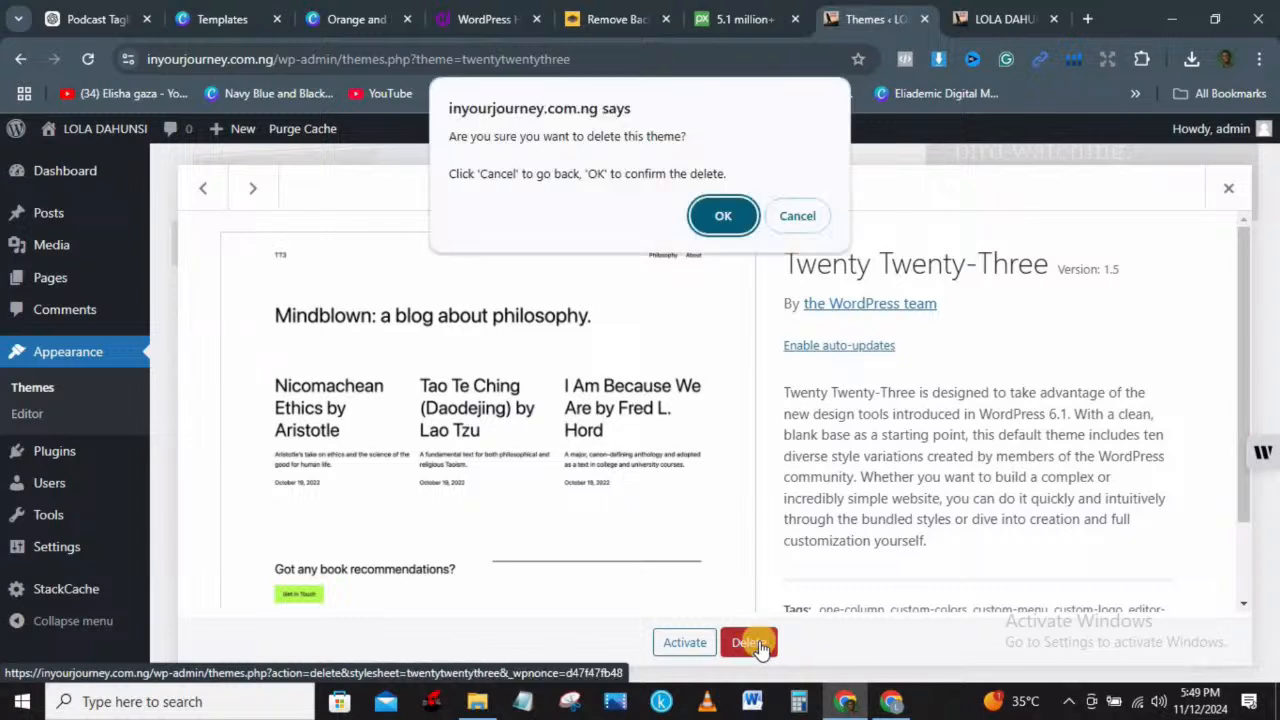
click(722, 214)
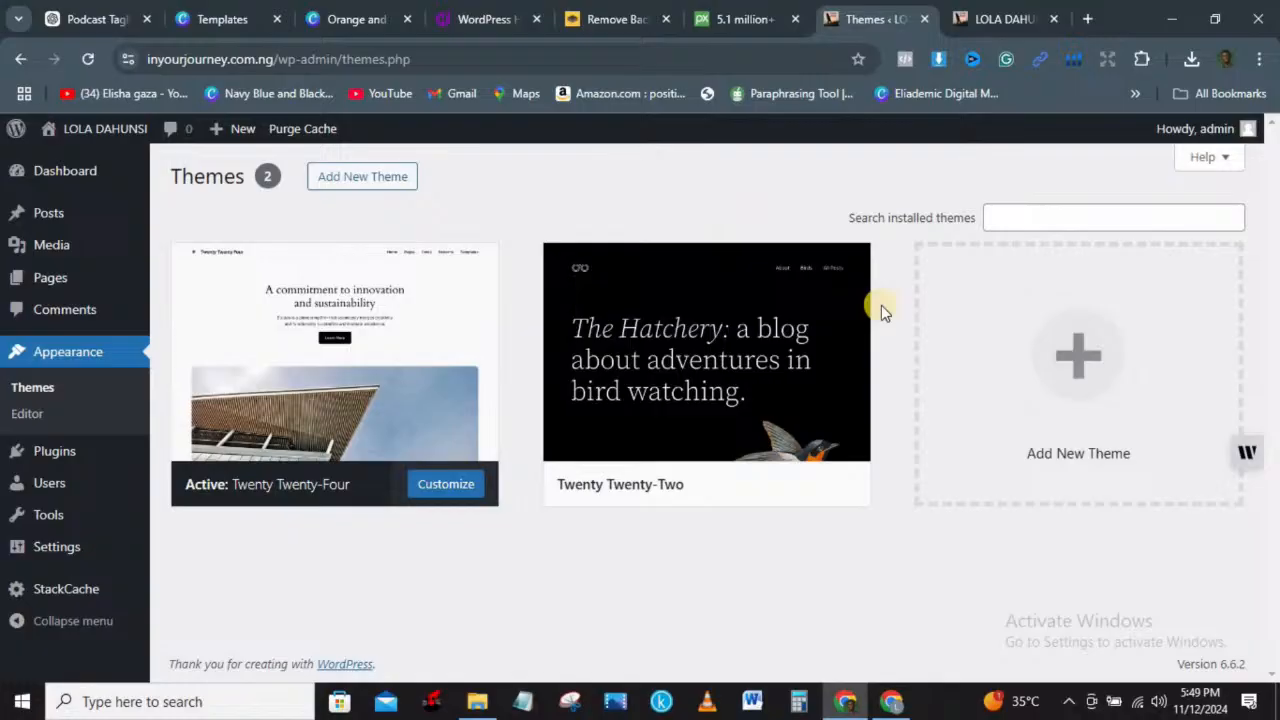
Step: Delete the Twenty Twenty-Two theme as well
click(728, 357)
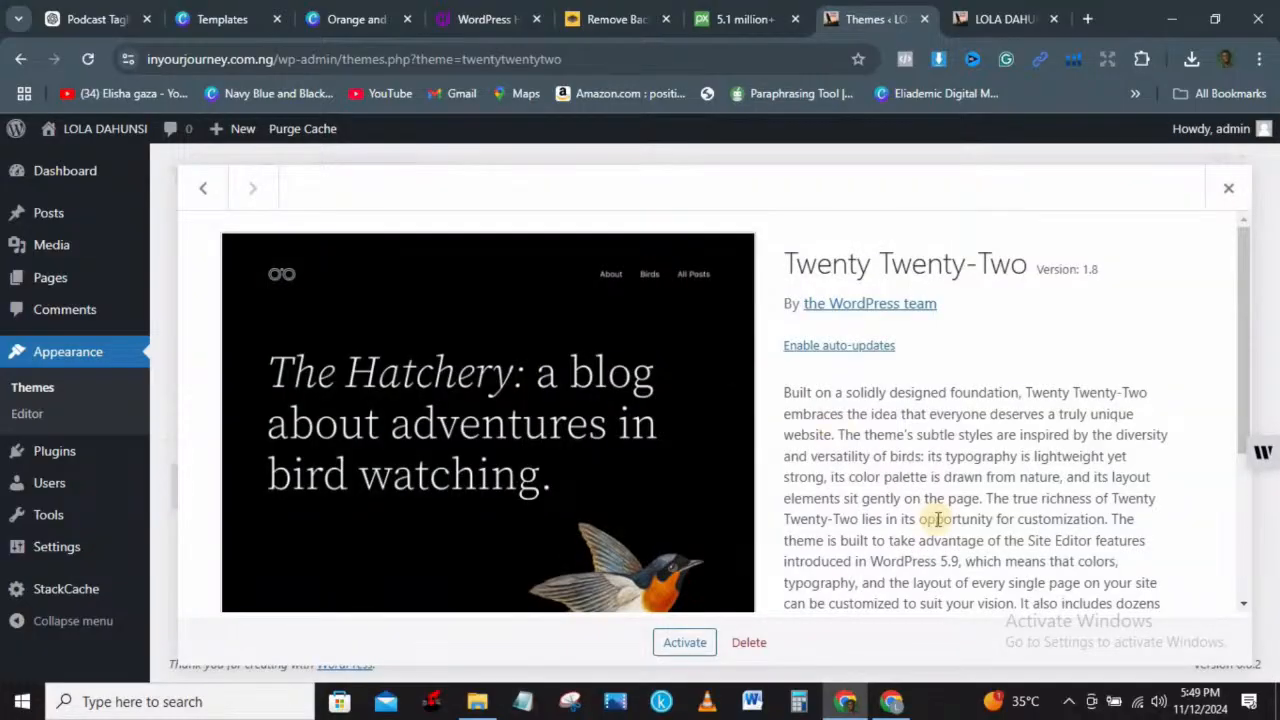
click(749, 642)
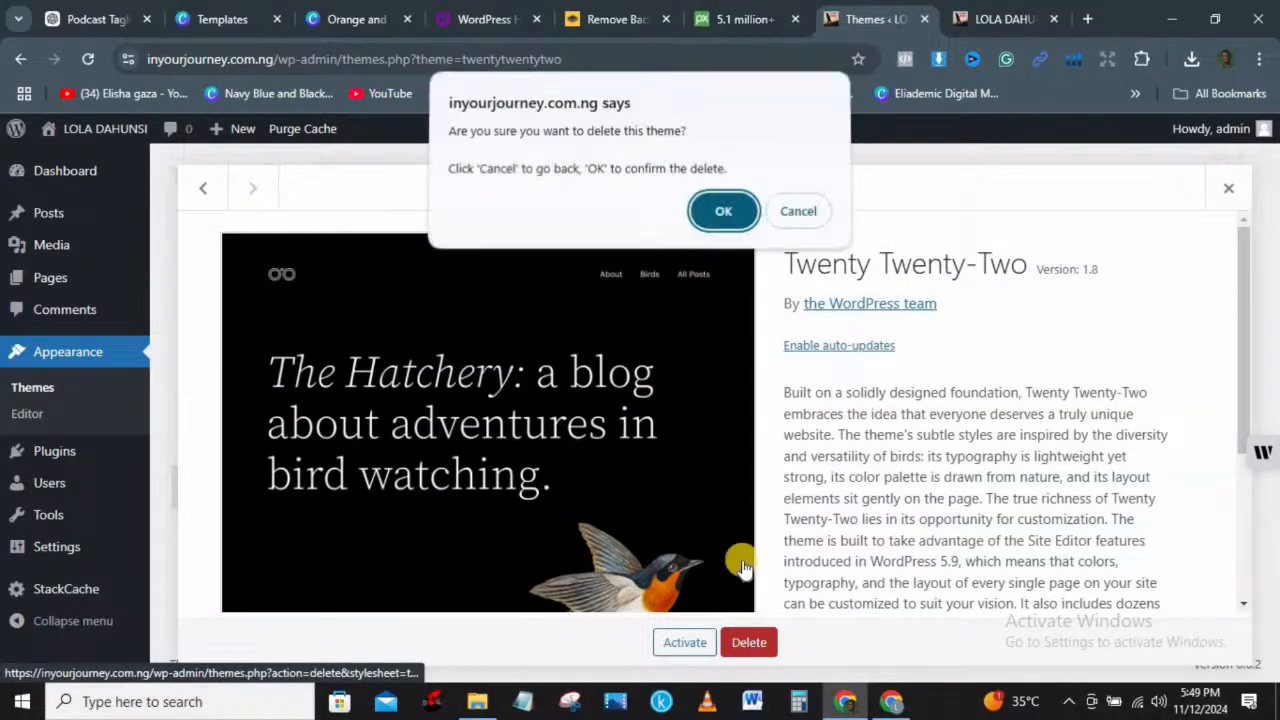
click(726, 207)
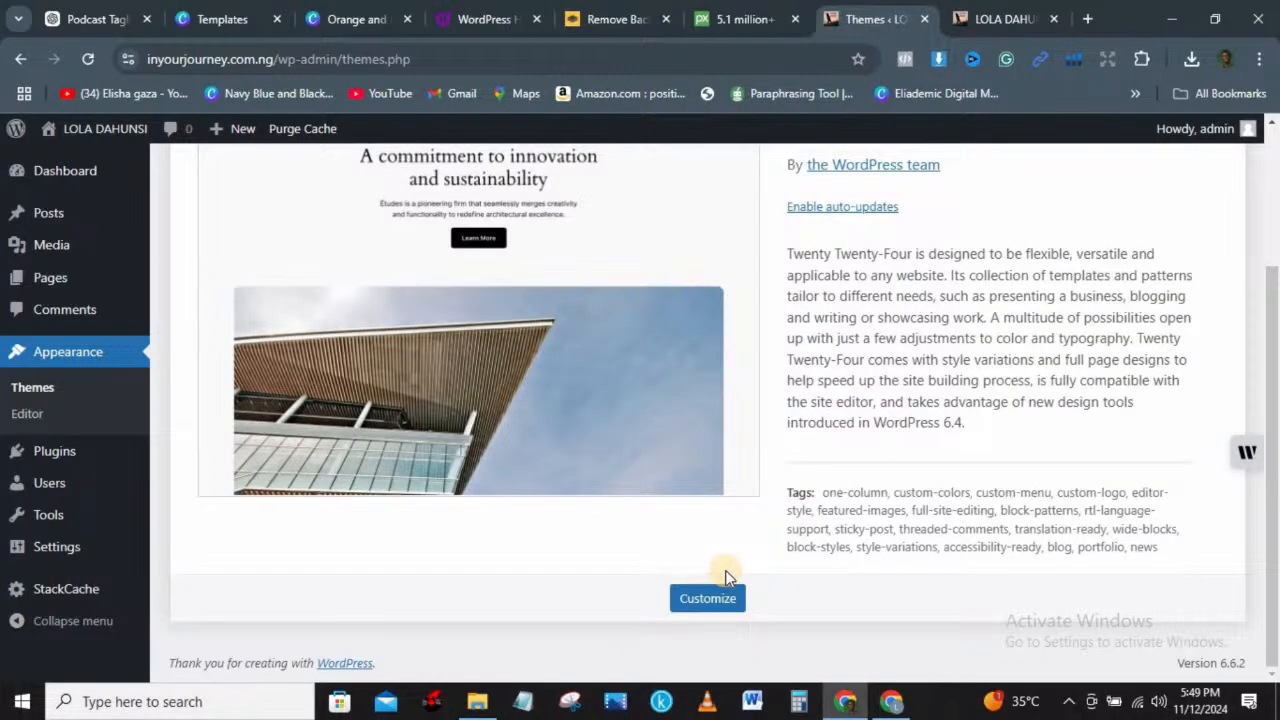
drag(1272, 345, 1265, 195)
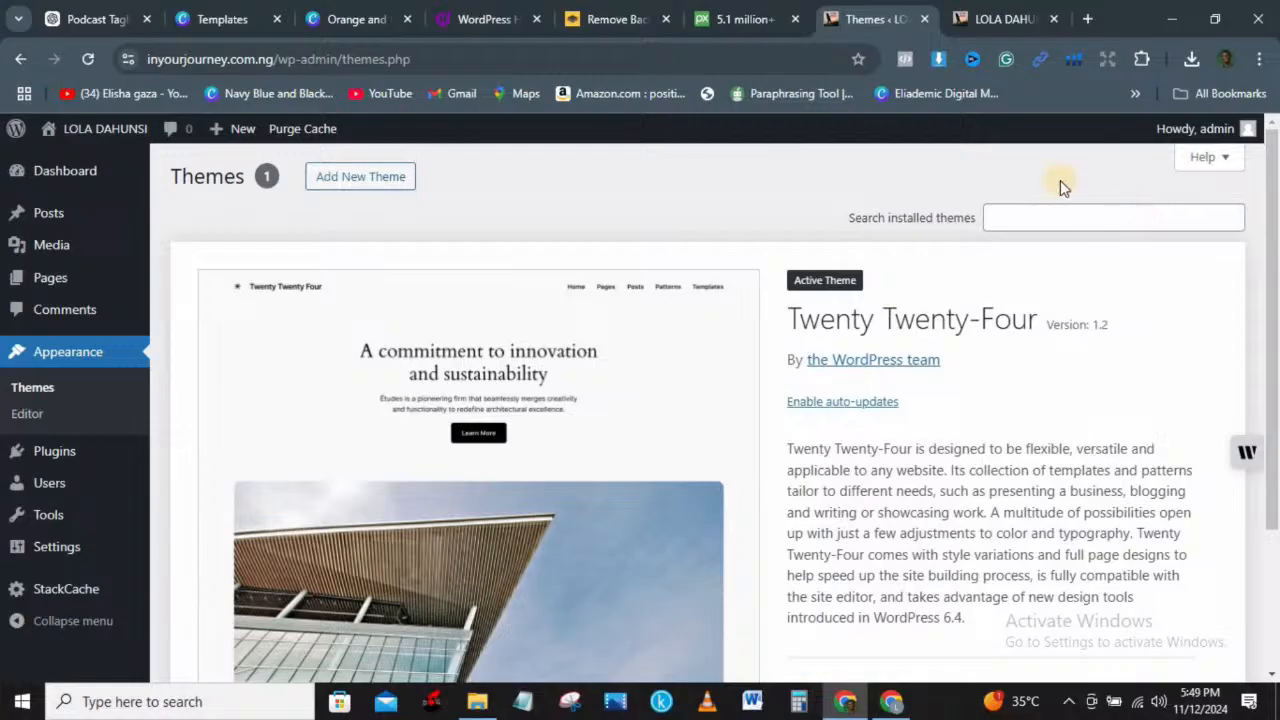
Step: Search the theme directory for 'block', then install and activate Blocksy
click(352, 178)
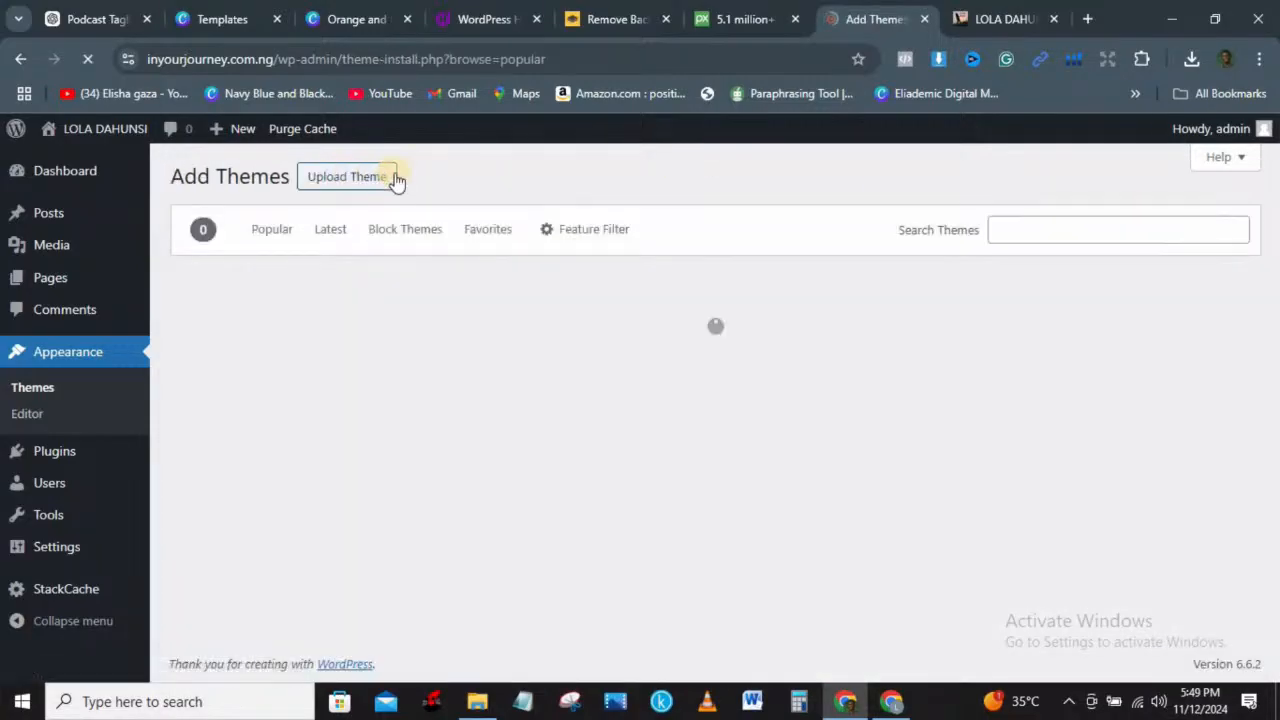
click(1038, 231)
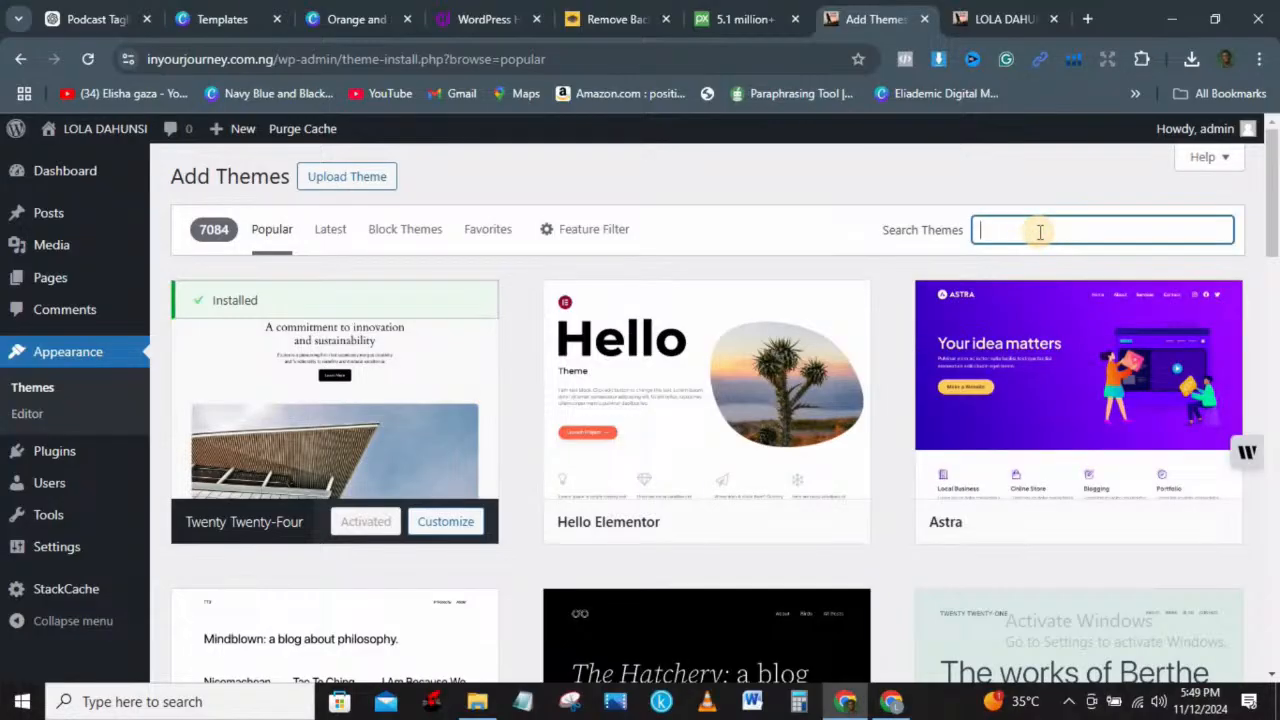
text(blocksy)
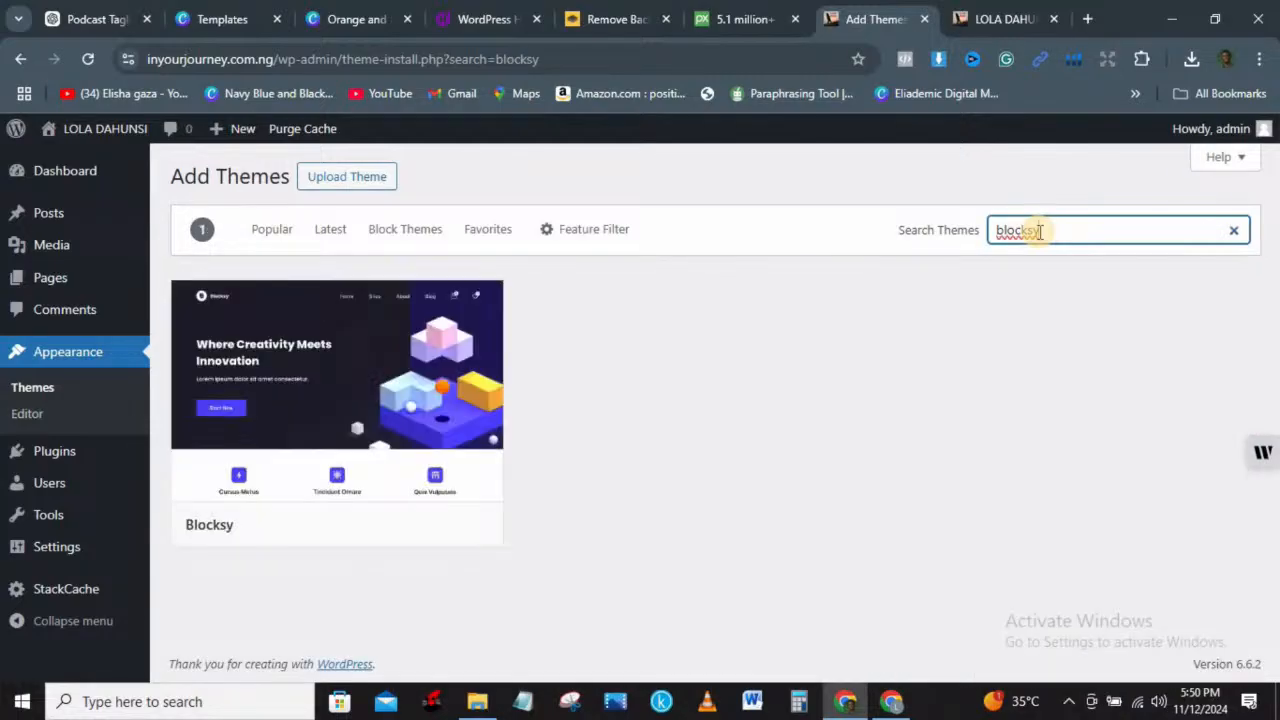
mouse_move(395, 477)
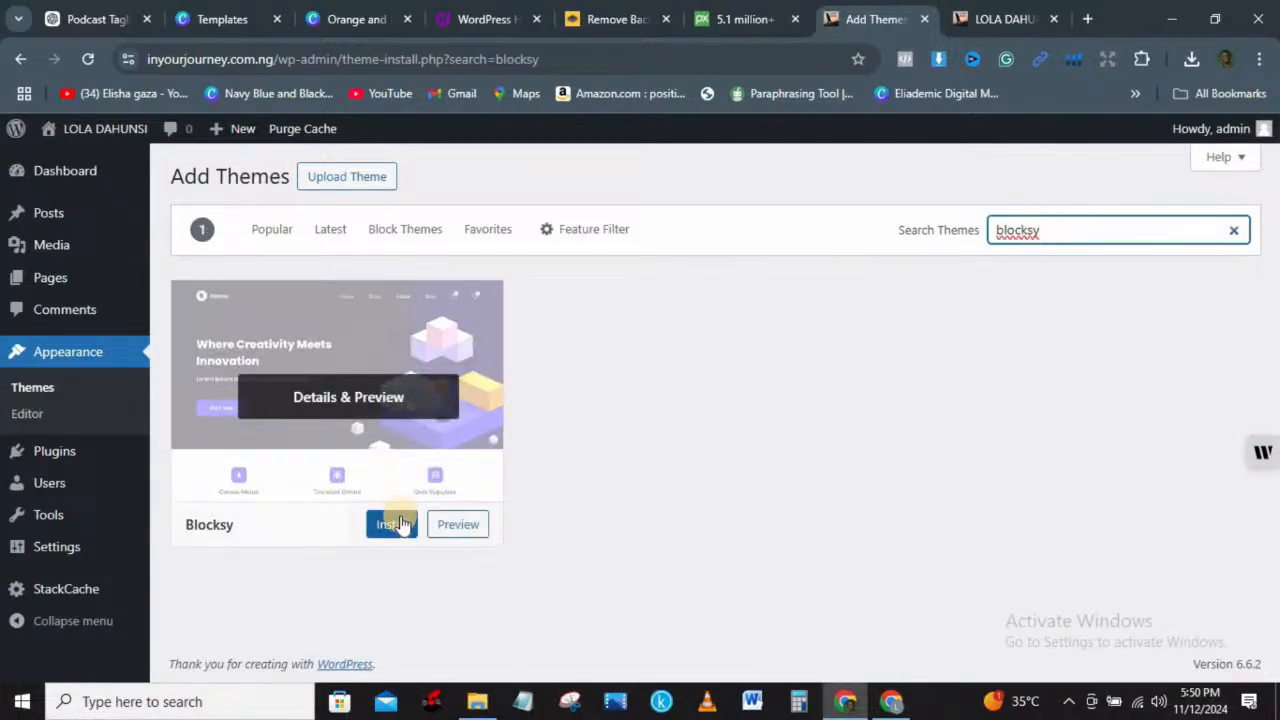
click(397, 526)
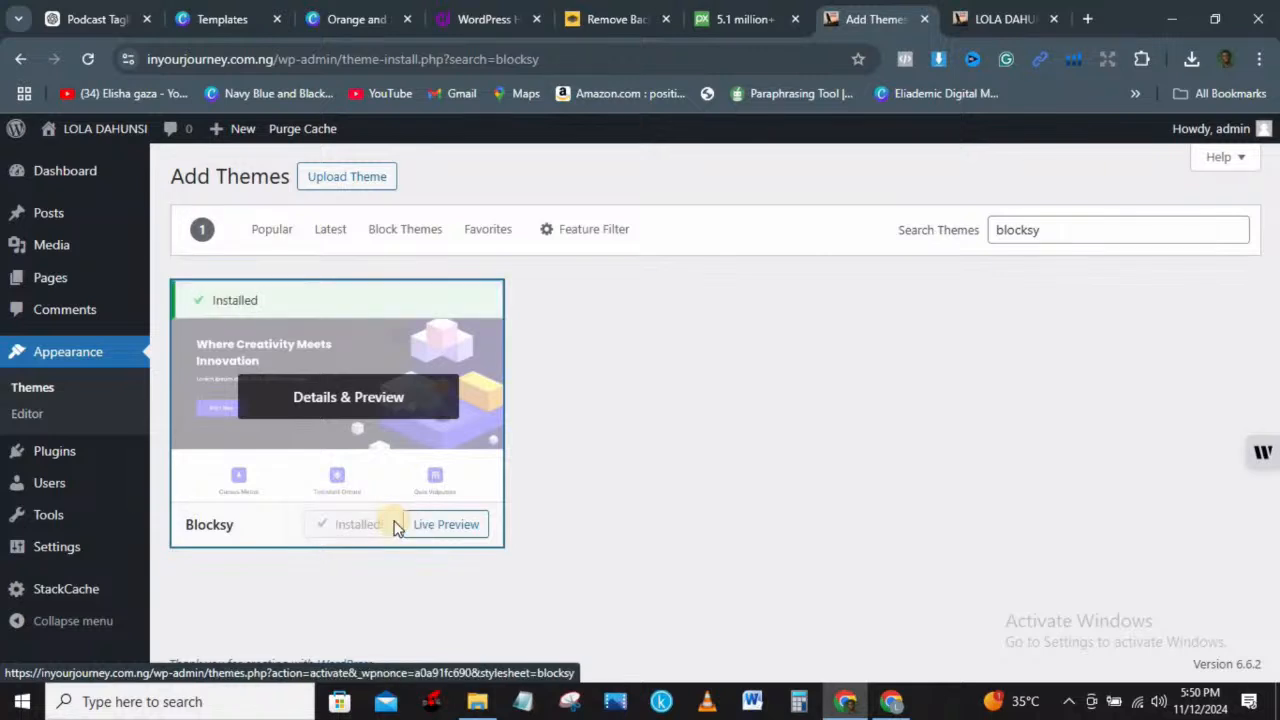
click(361, 527)
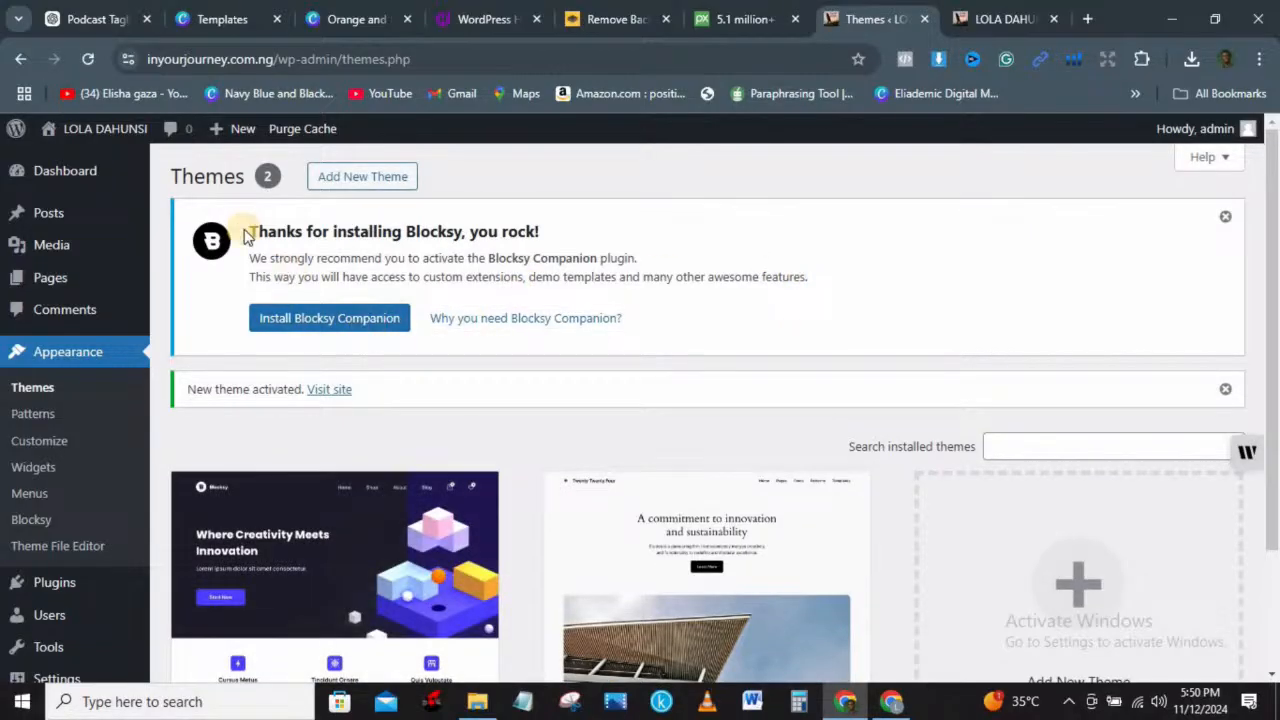
click(1004, 20)
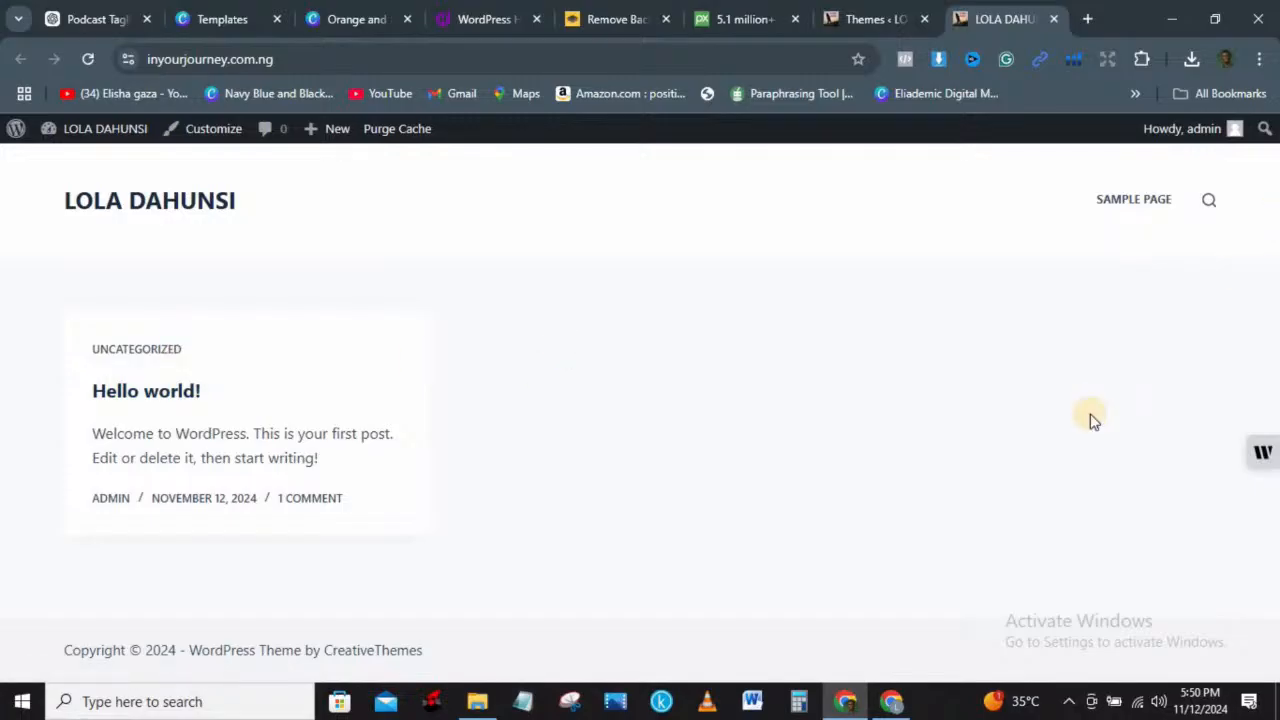
click(902, 16)
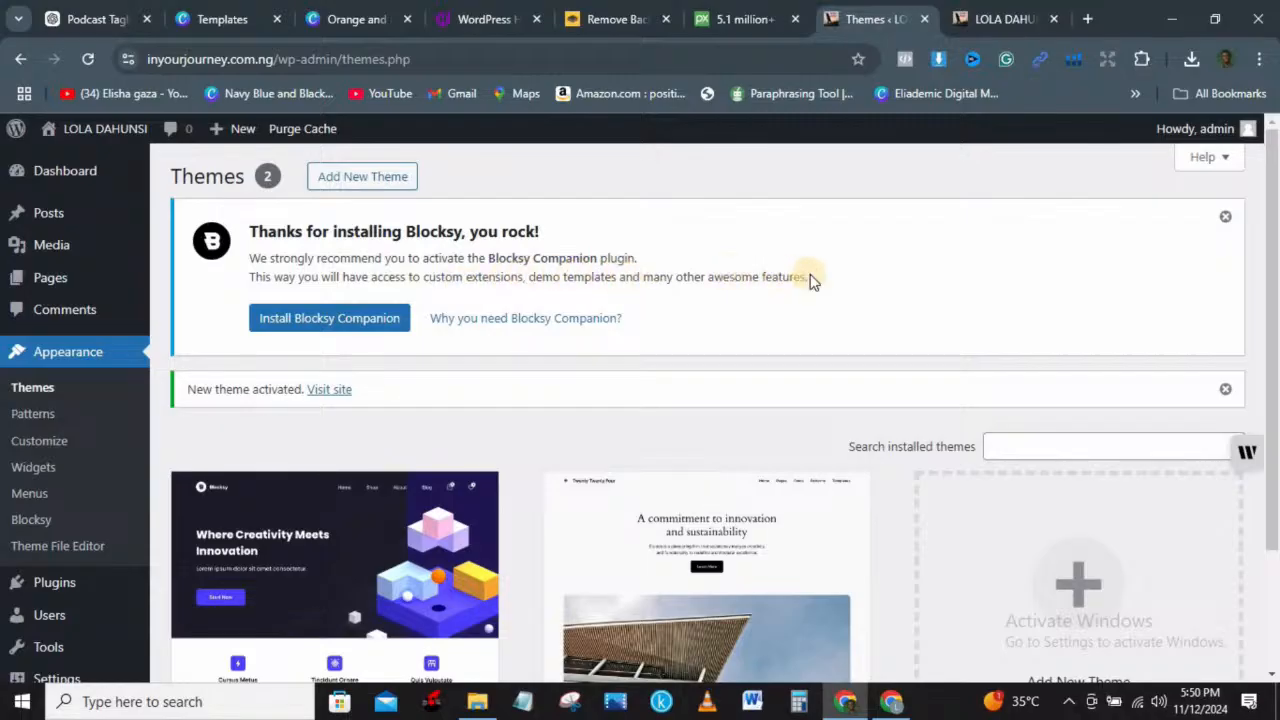
Step: Install the Blocksy Companion plugin and browse its Starter Sites designs
click(296, 324)
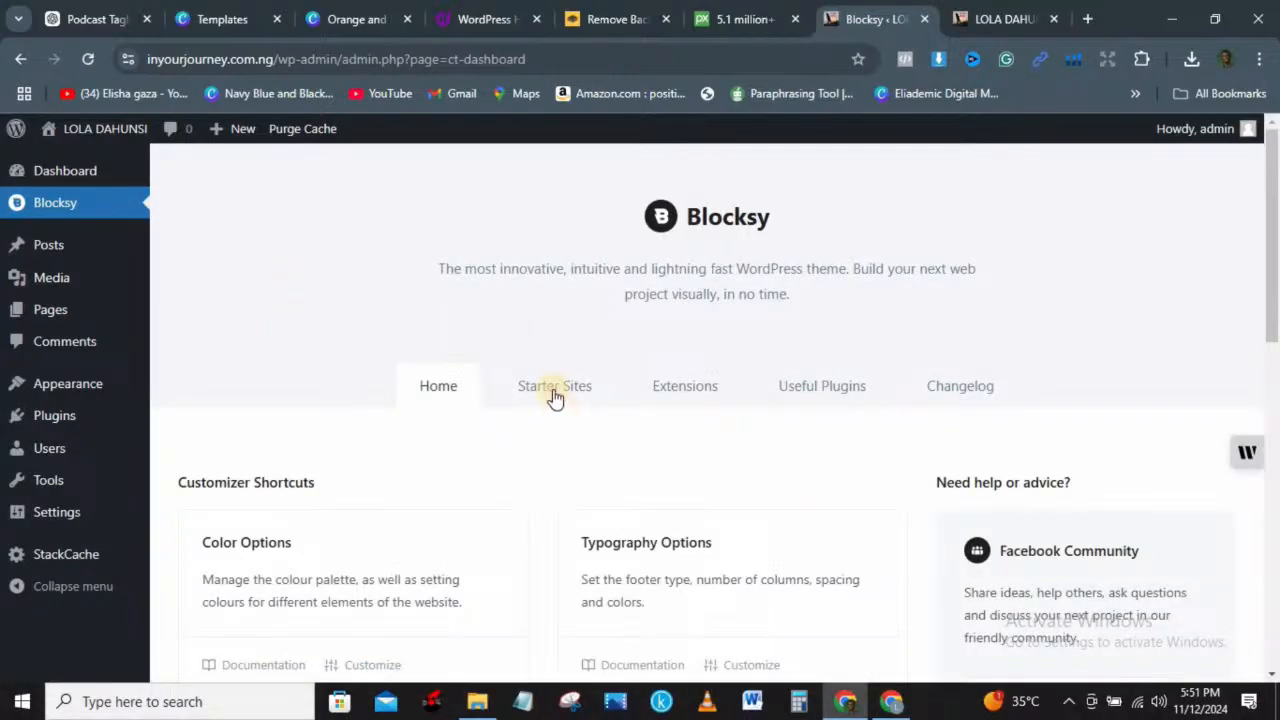
drag(1273, 246, 1273, 312)
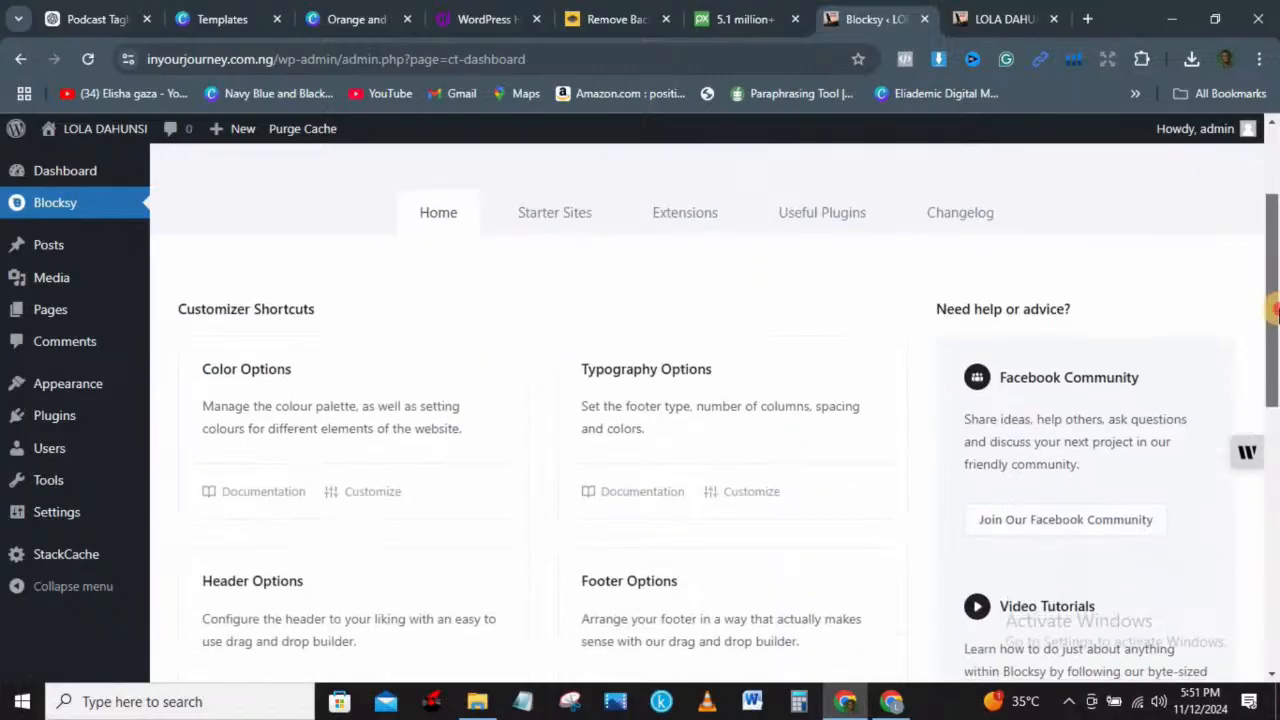
click(560, 217)
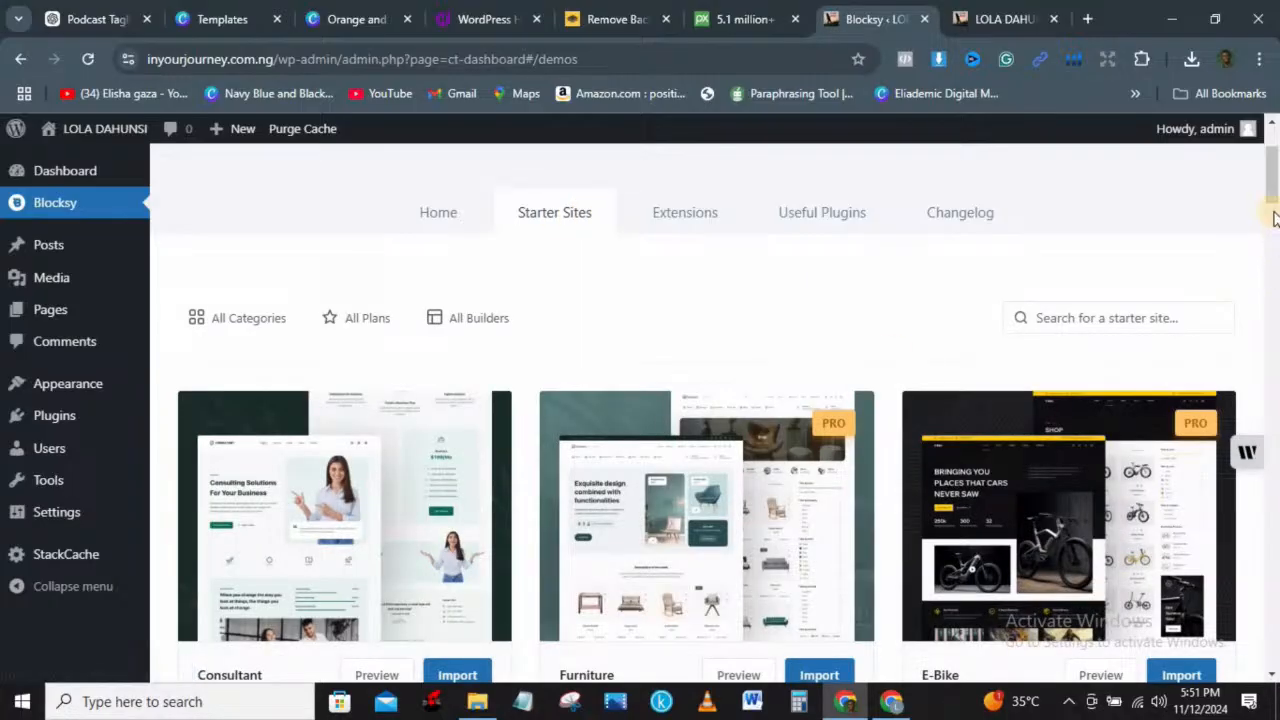
scroll(1275, 180, down, 1)
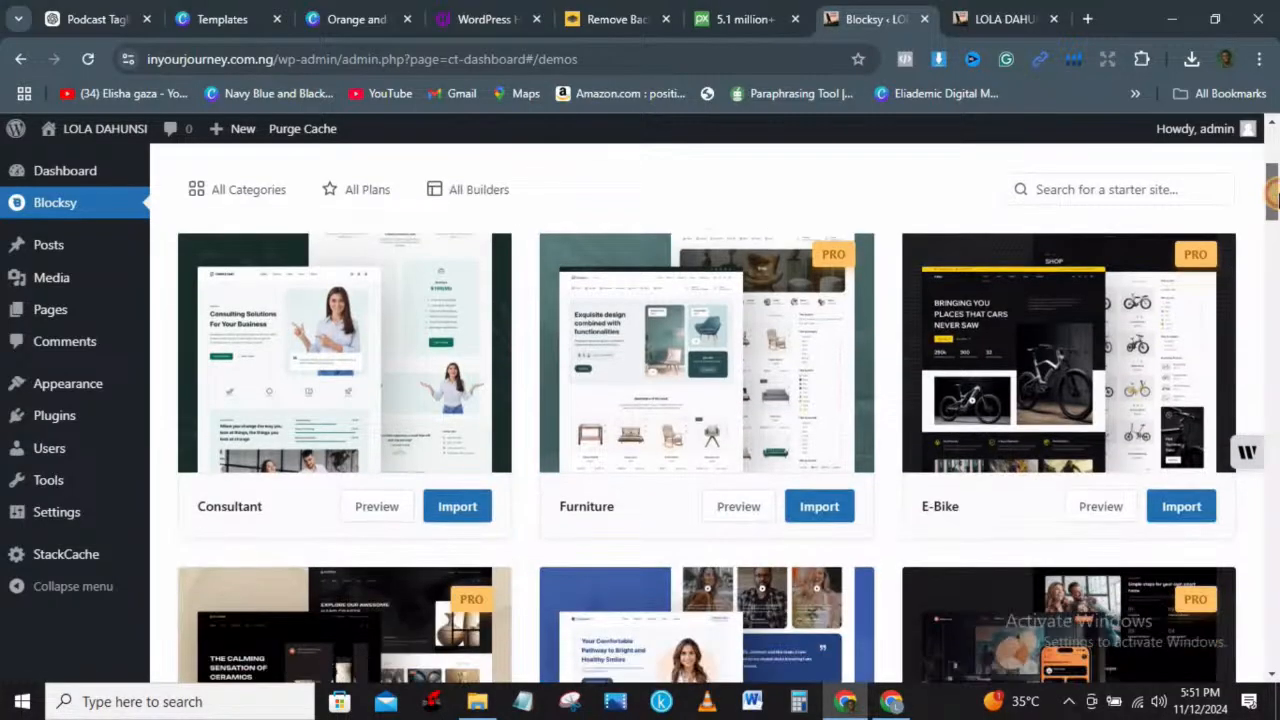
mouse_move(1180, 265)
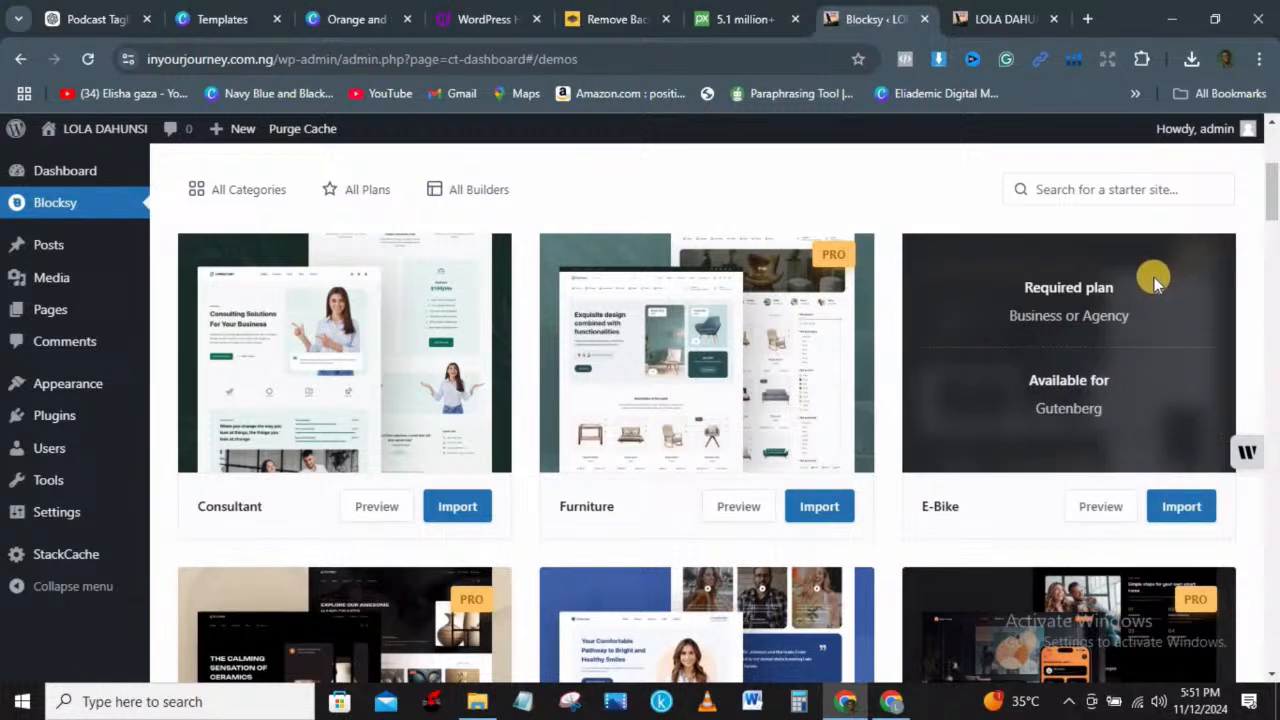
mouse_move(823, 280)
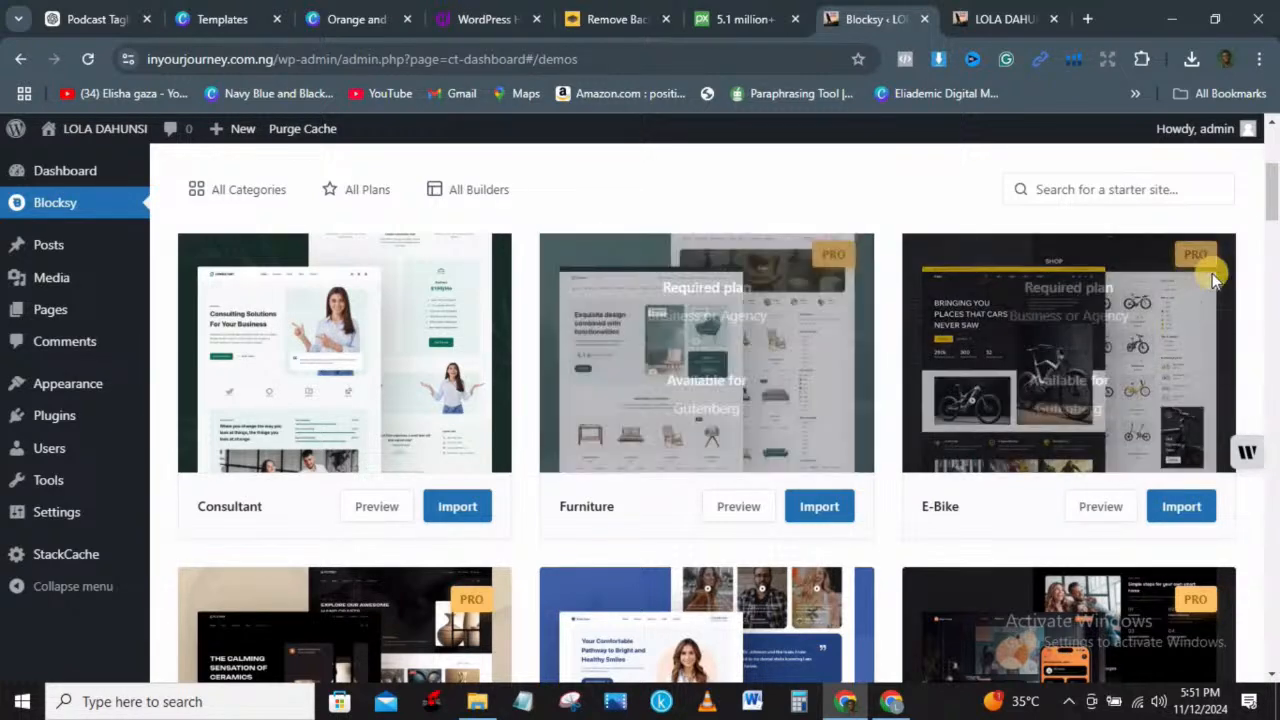
scroll(1275, 163, up, 1)
scroll(1275, 163, up, 2)
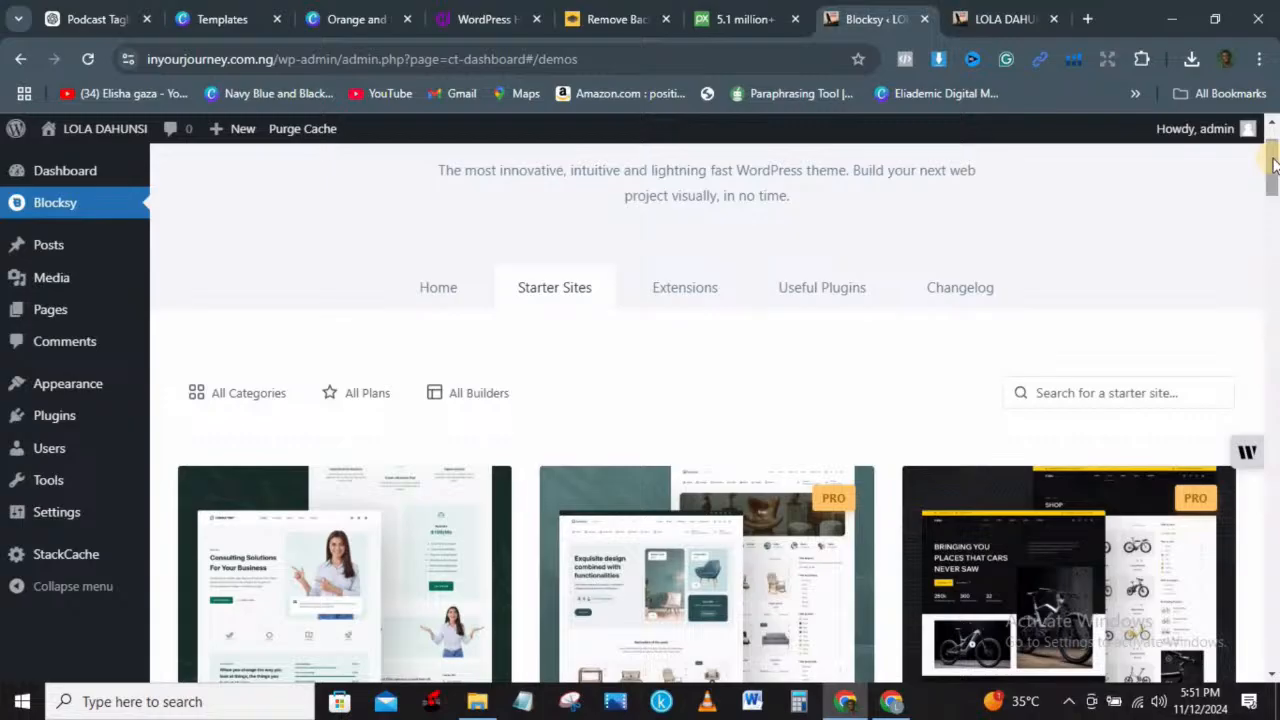
Step: Search the starter sites and start importing the Persona design
click(1073, 400)
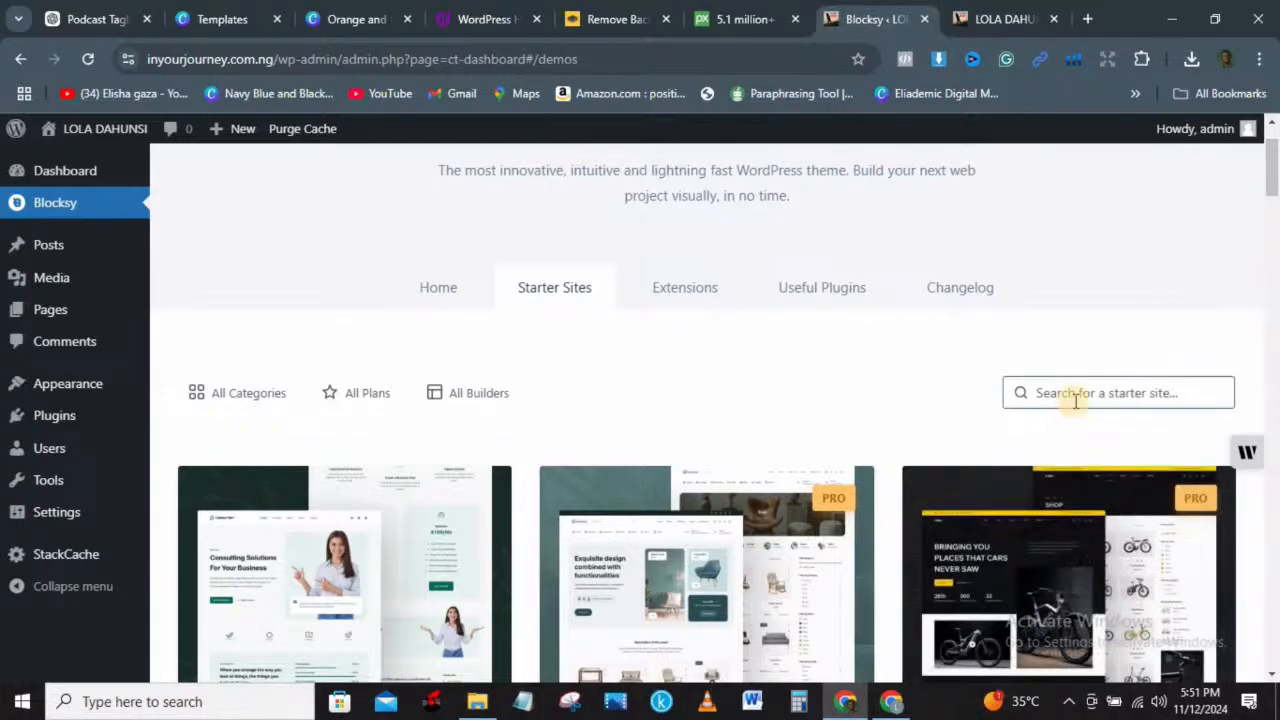
drag(1273, 178, 1273, 316)
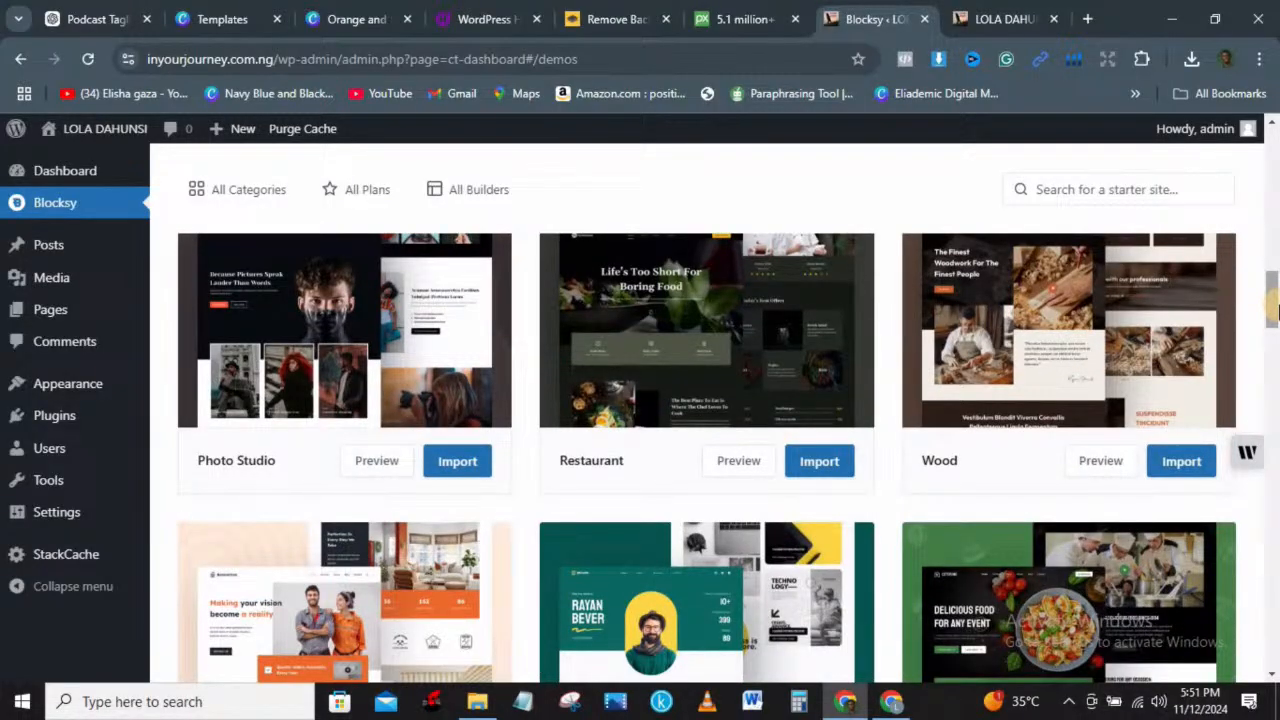
drag(1273, 295, 1273, 505)
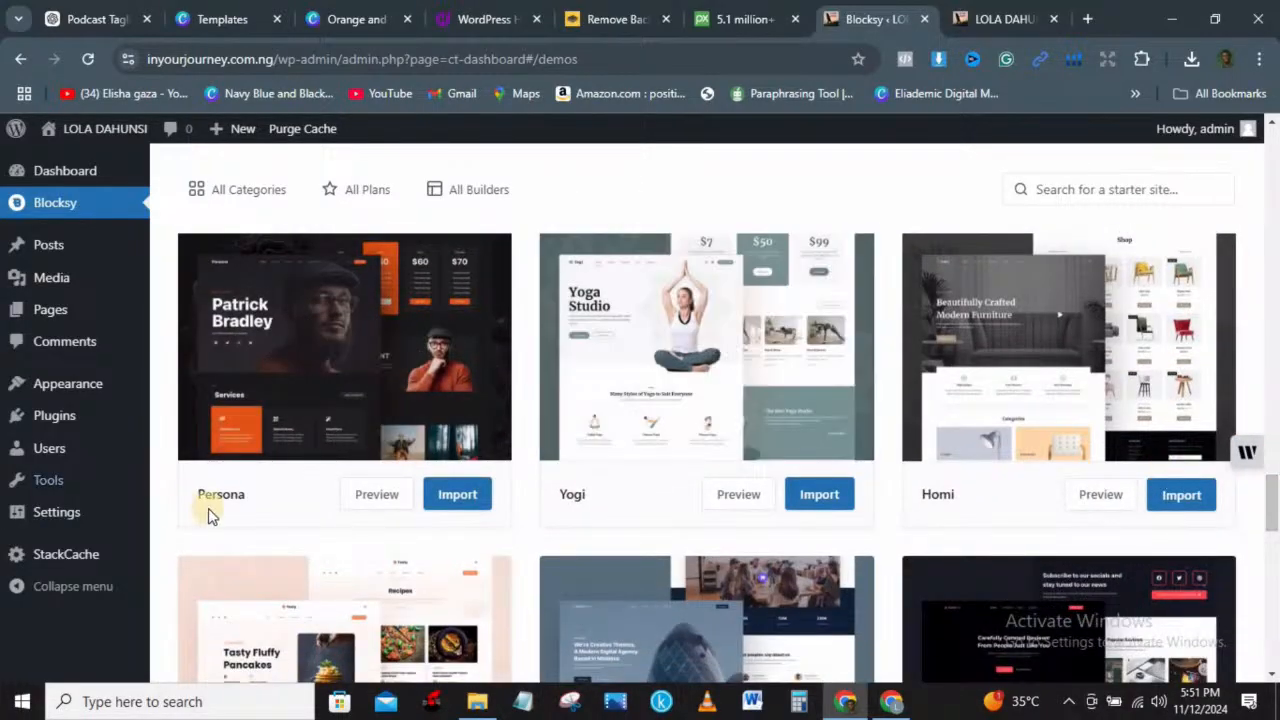
click(468, 495)
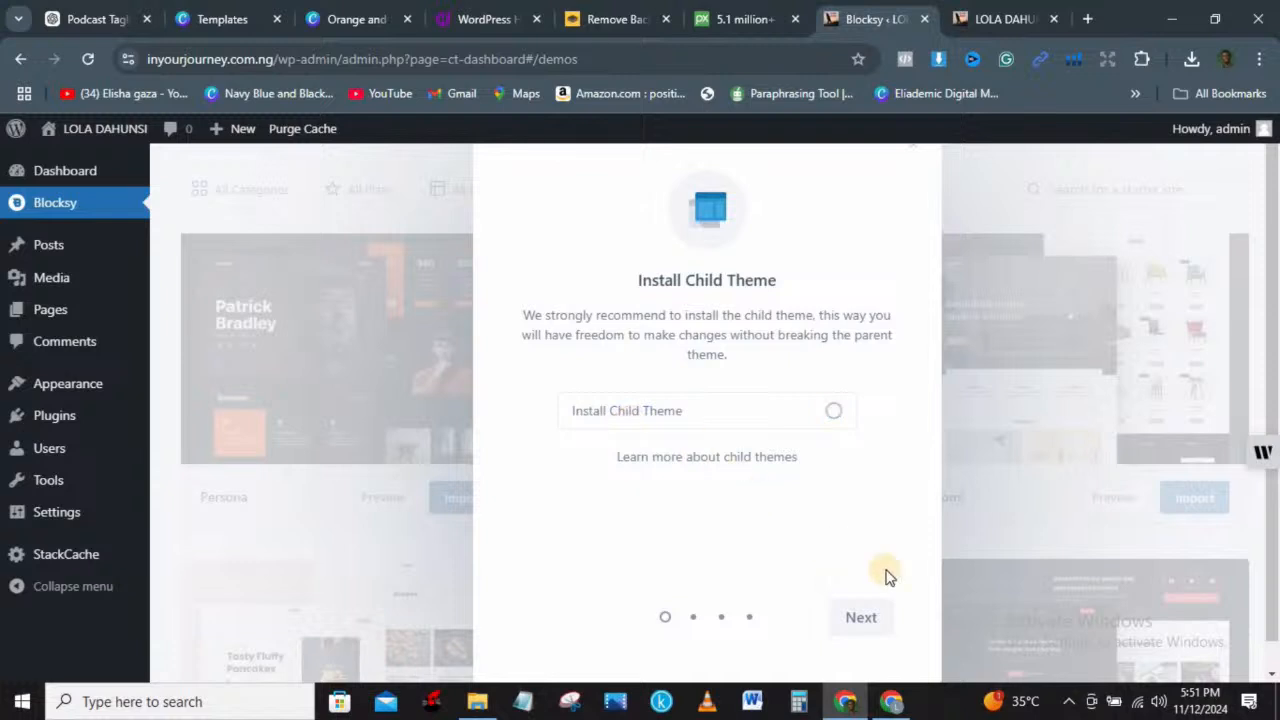
Step: Run the Persona import wizard with Elementor as page builder, installing plugins and content
click(864, 628)
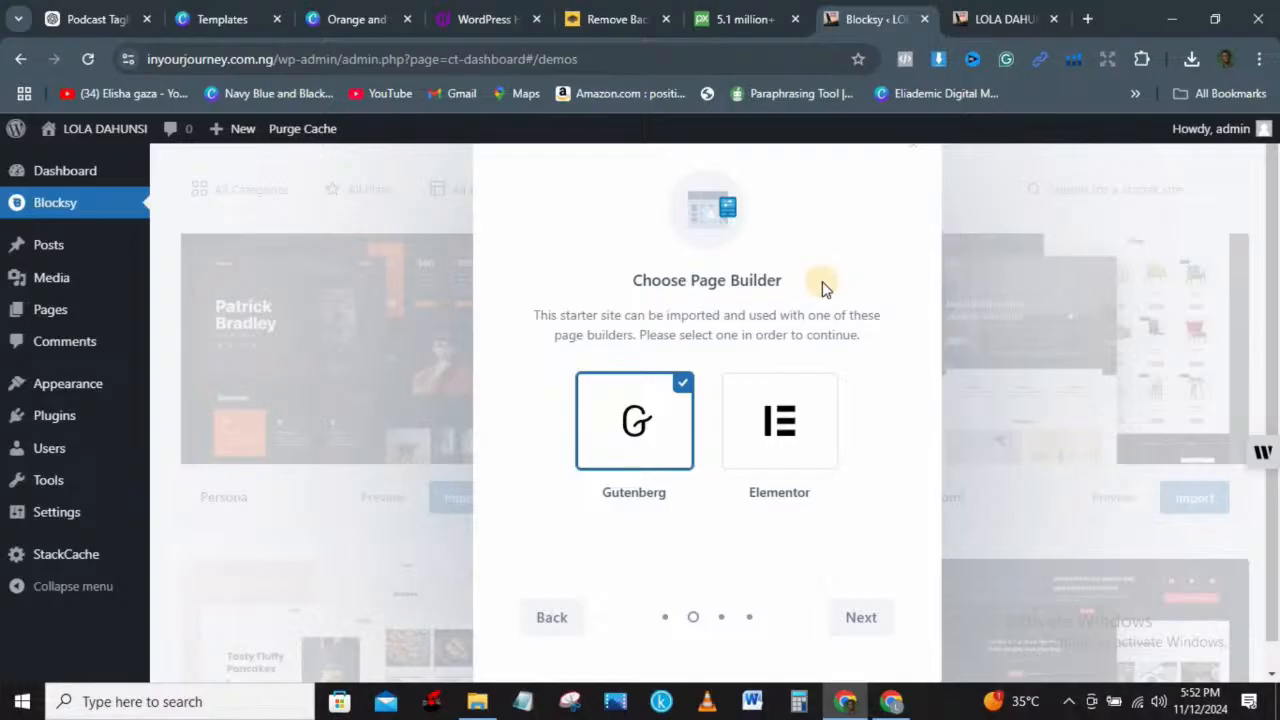
click(784, 415)
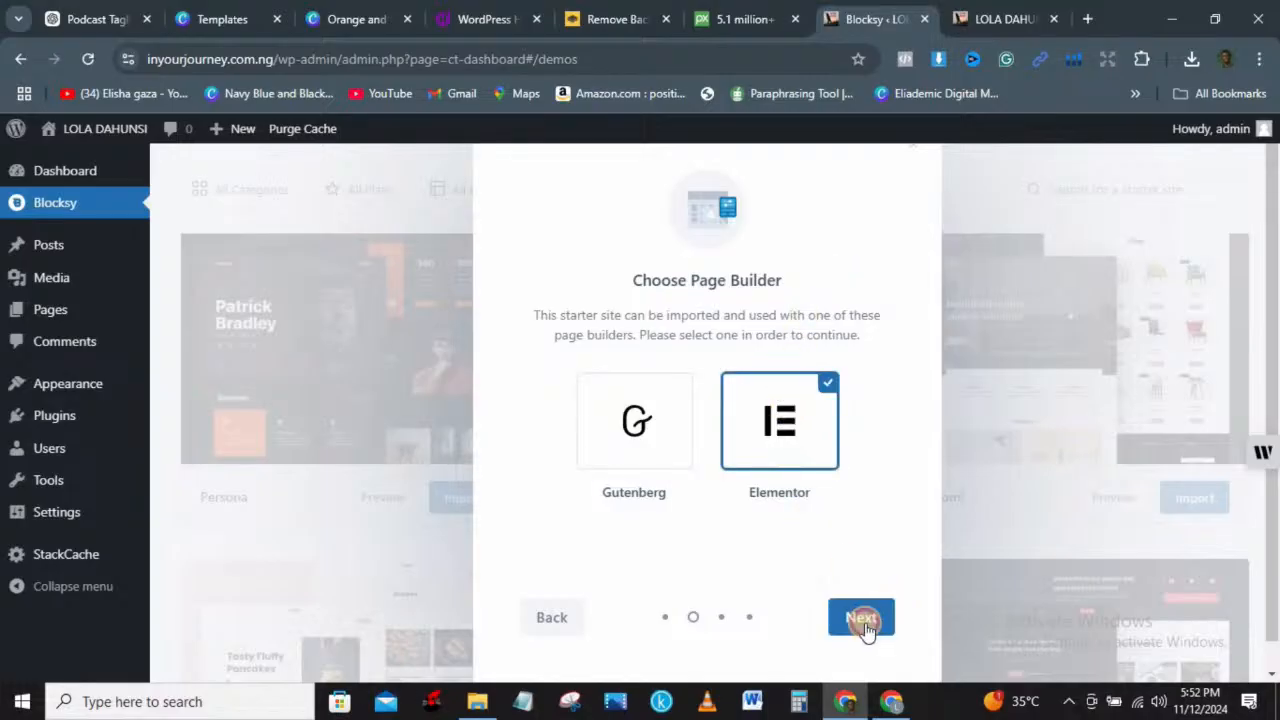
click(860, 618)
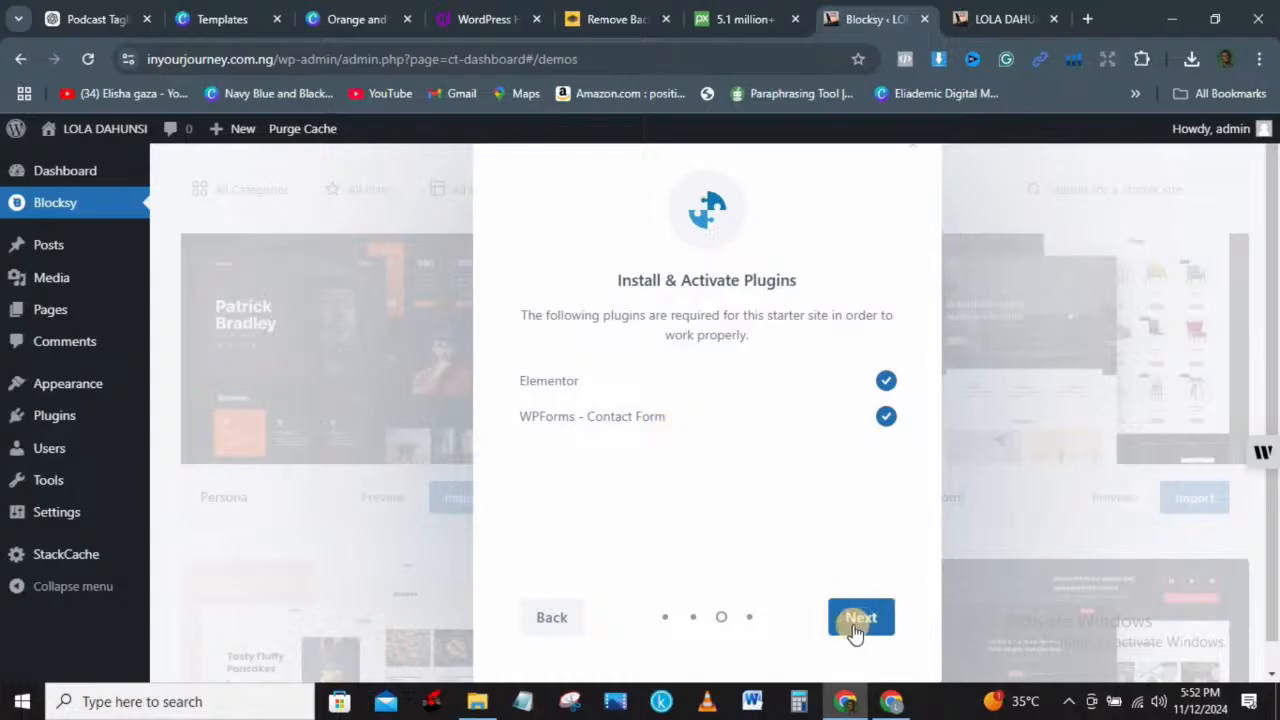
click(855, 628)
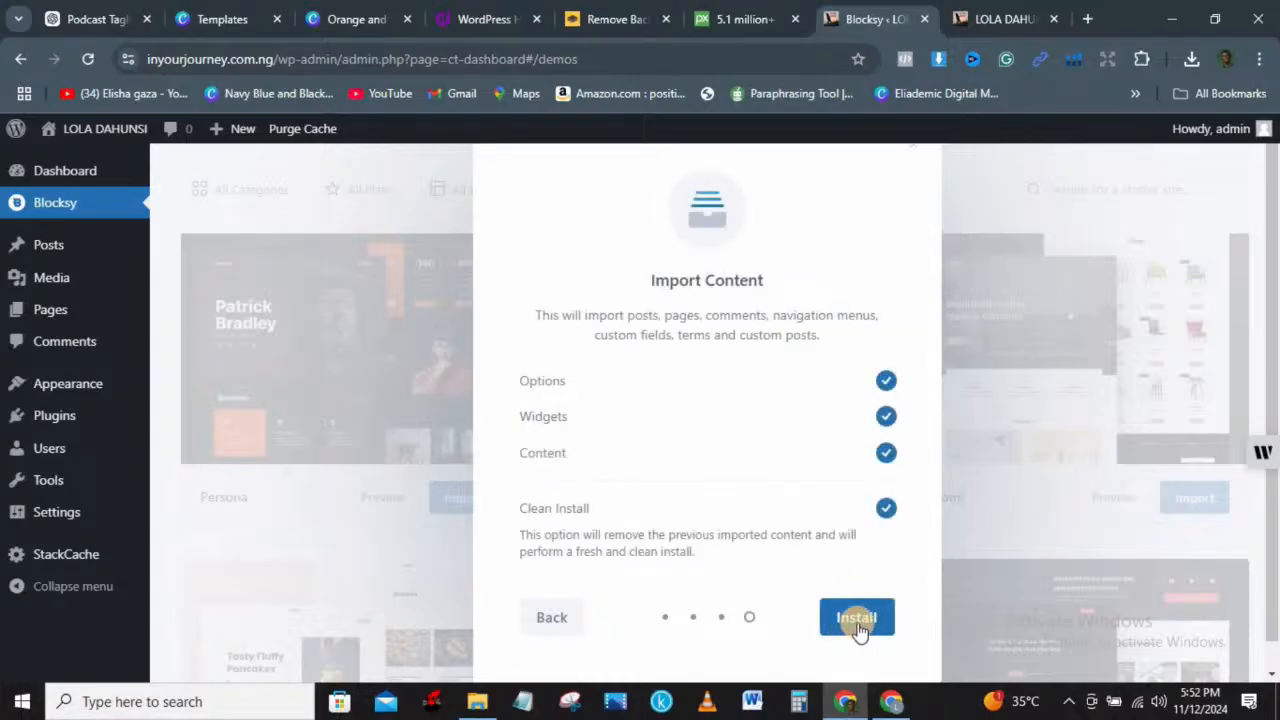
click(856, 625)
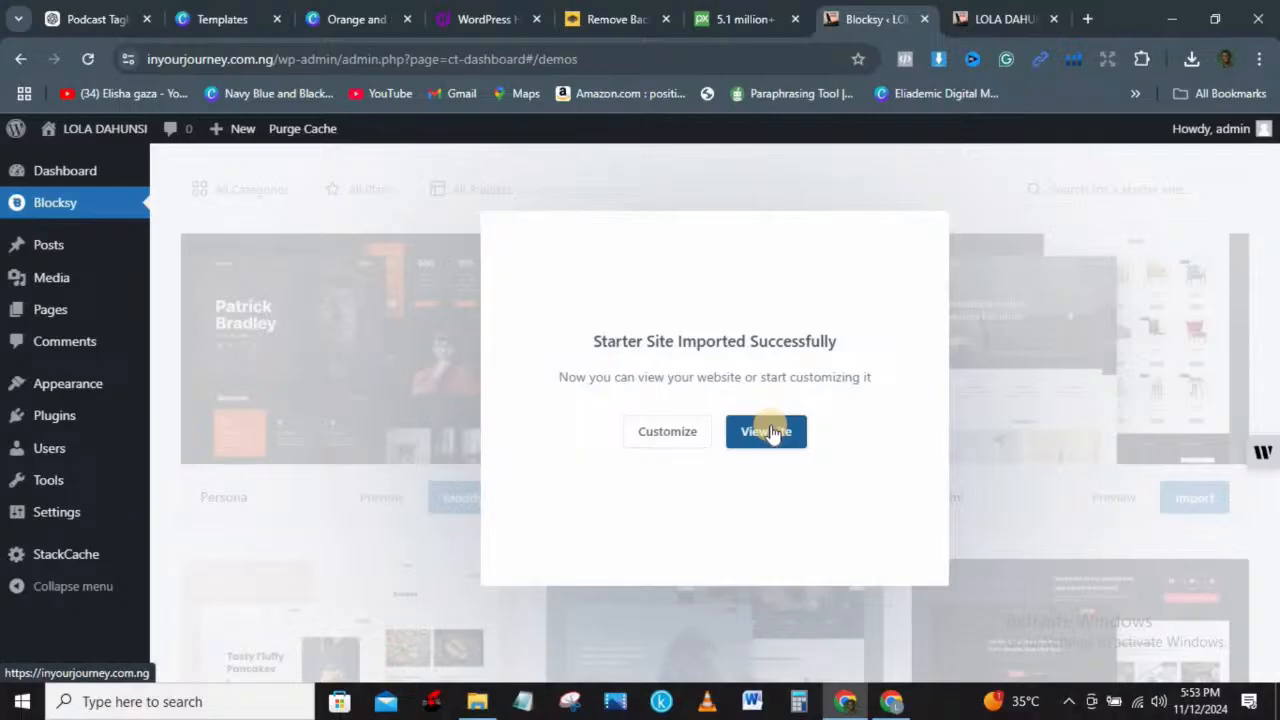
click(992, 10)
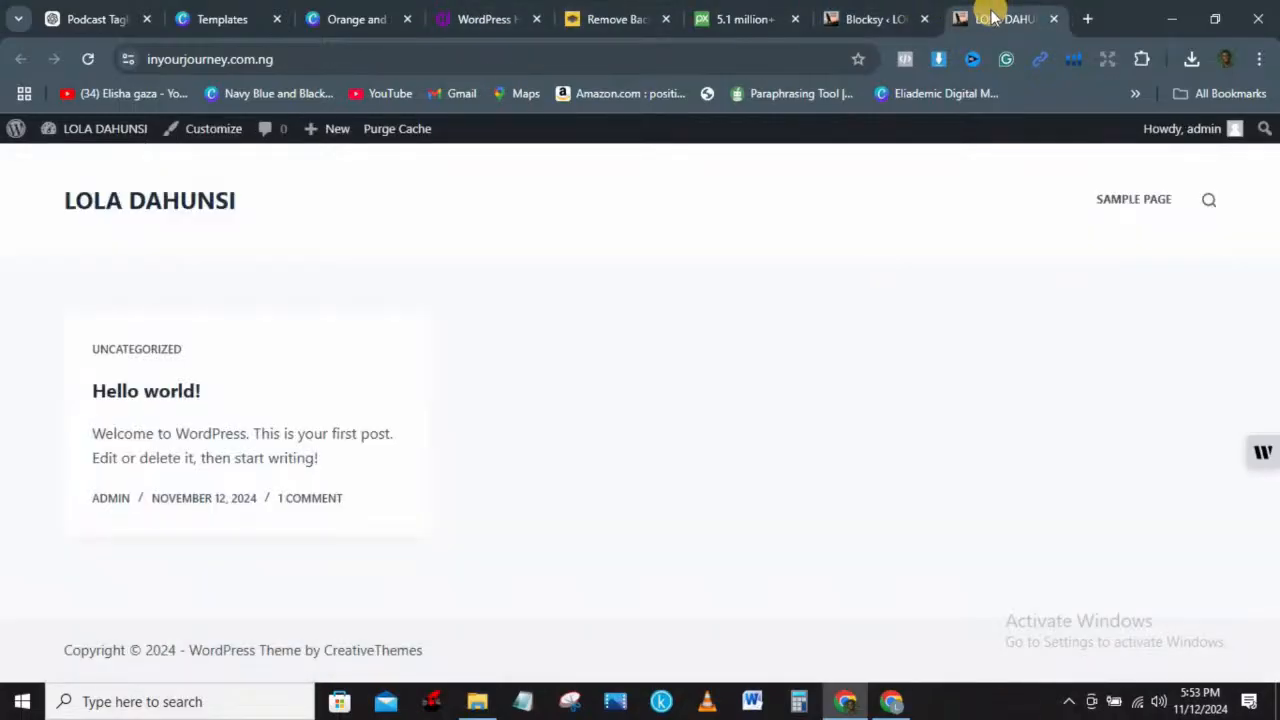
Step: Reload the live site, scroll the Persona home page, and dismiss the import success message
click(90, 59)
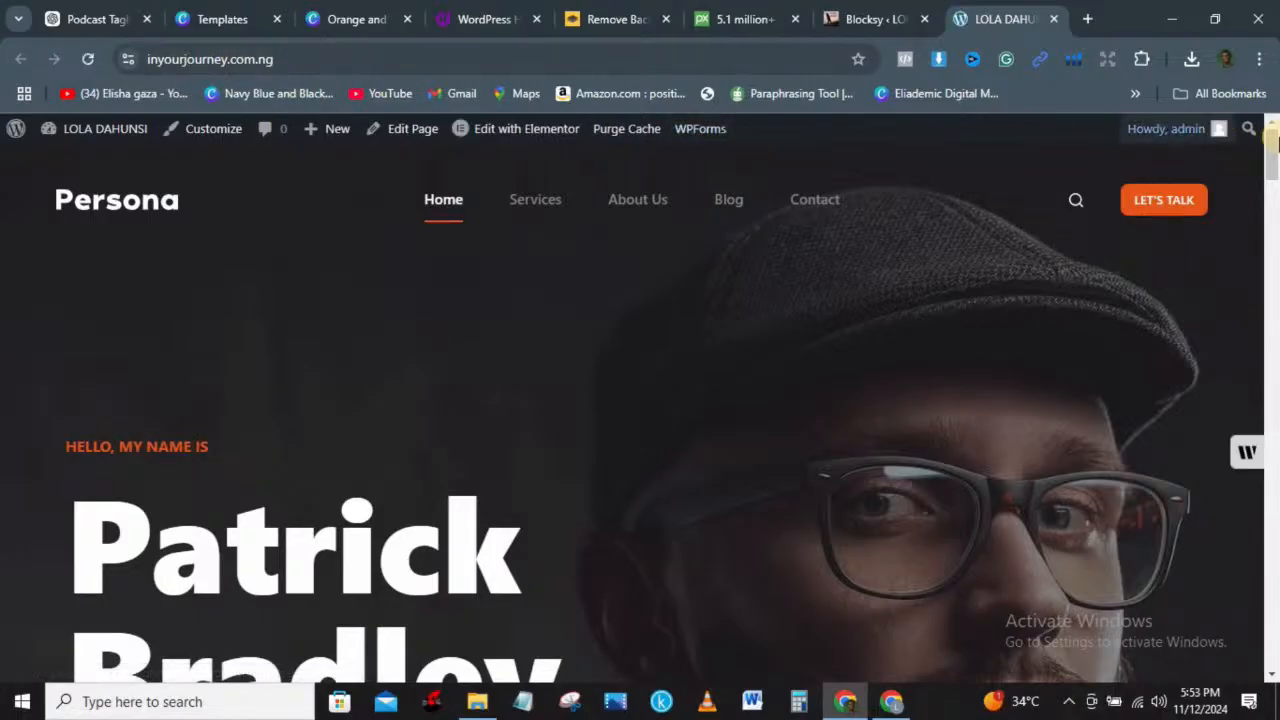
drag(1272, 165, 1275, 355)
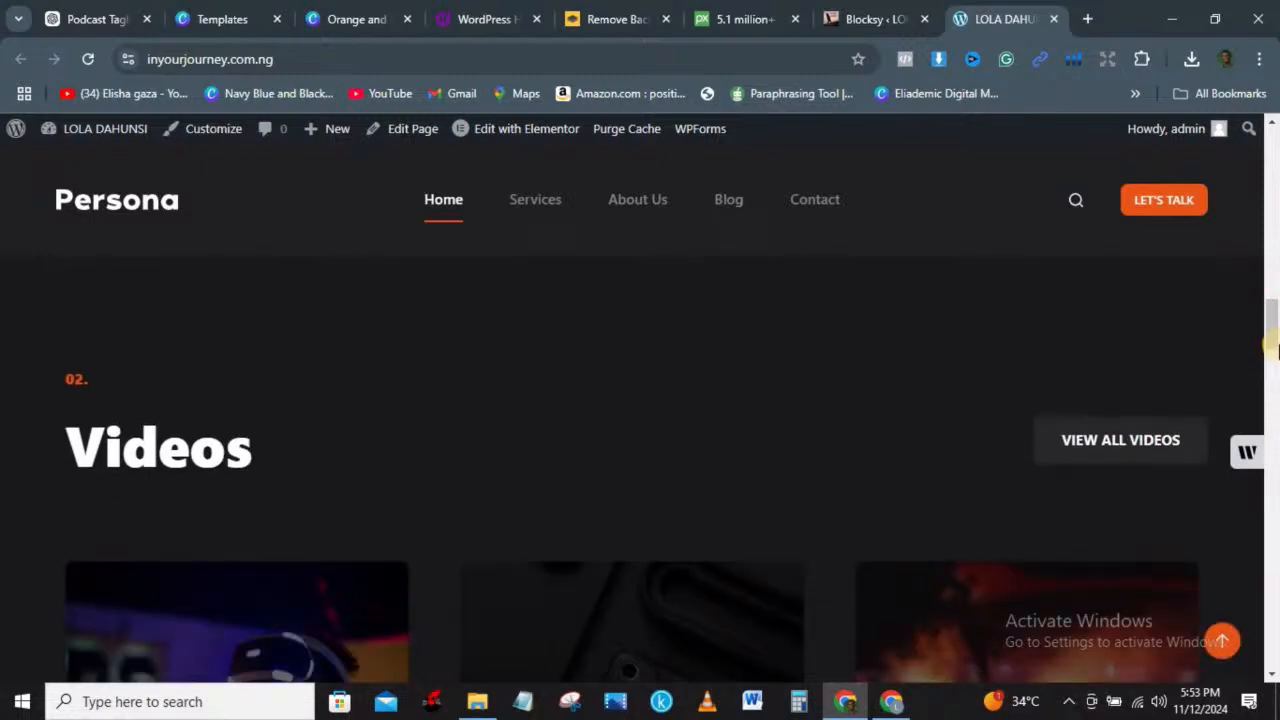
drag(1270, 318, 1270, 365)
drag(1275, 225, 1272, 122)
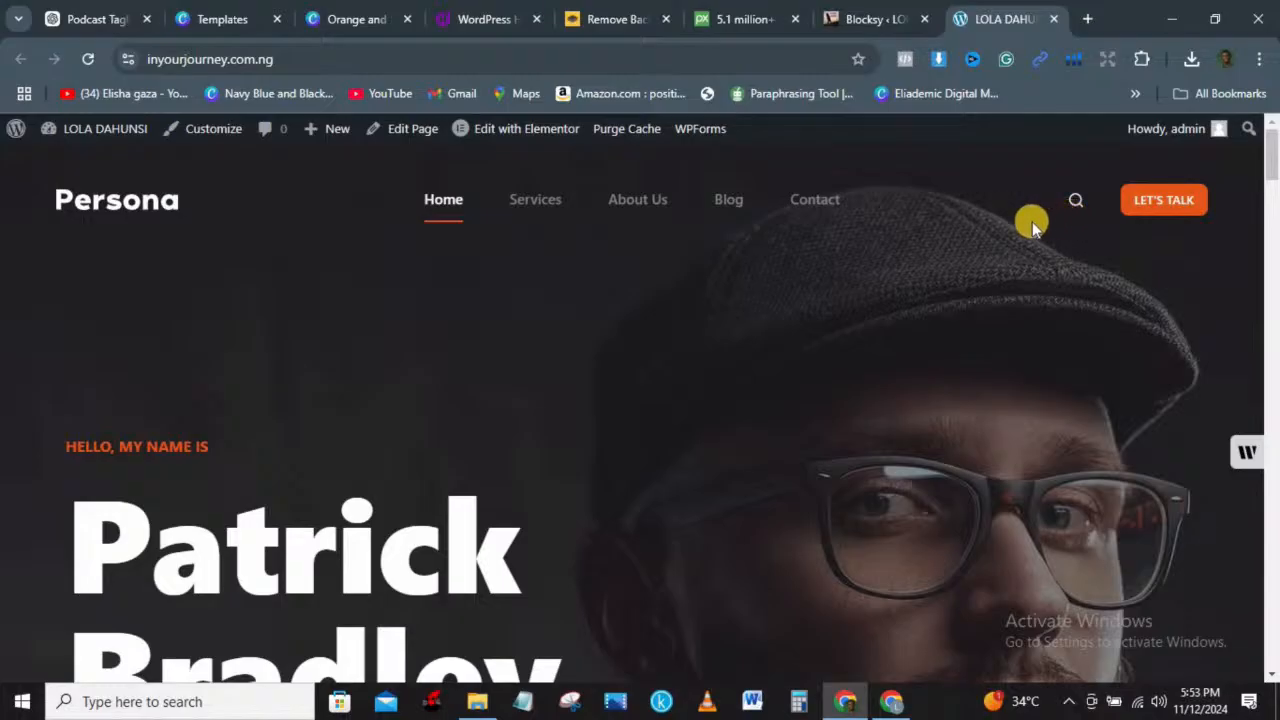
click(850, 12)
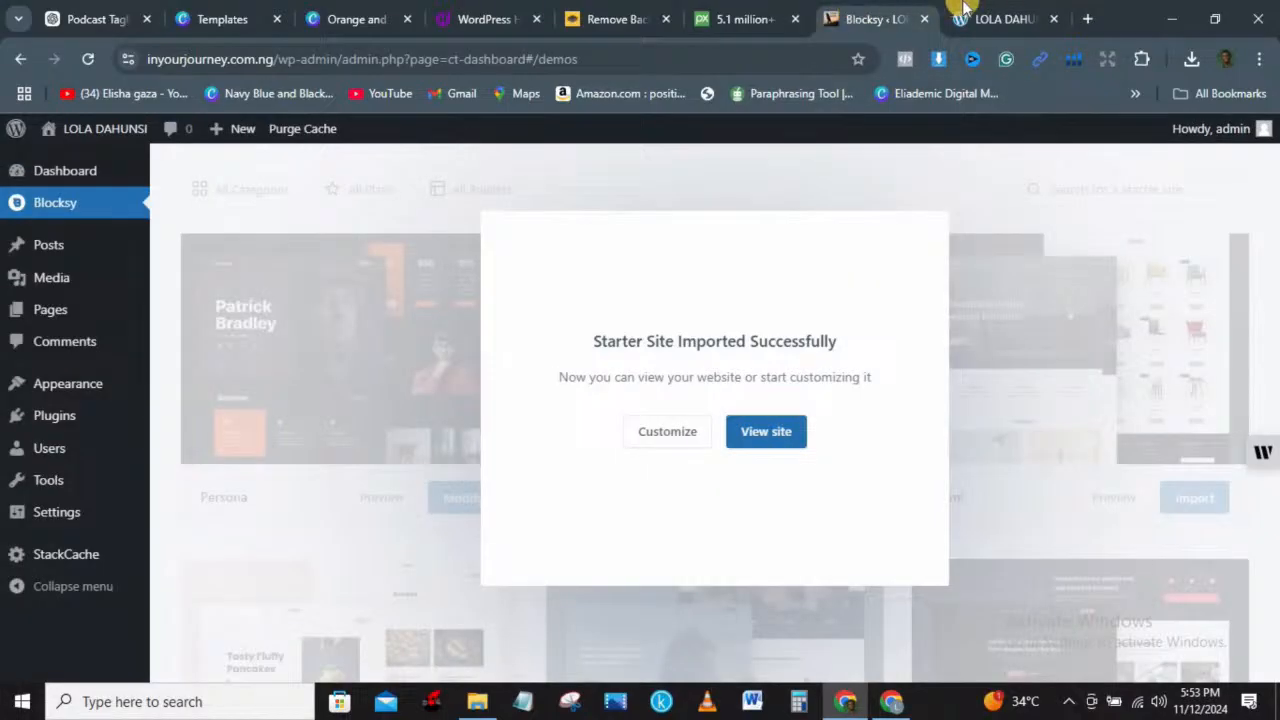
click(966, 12)
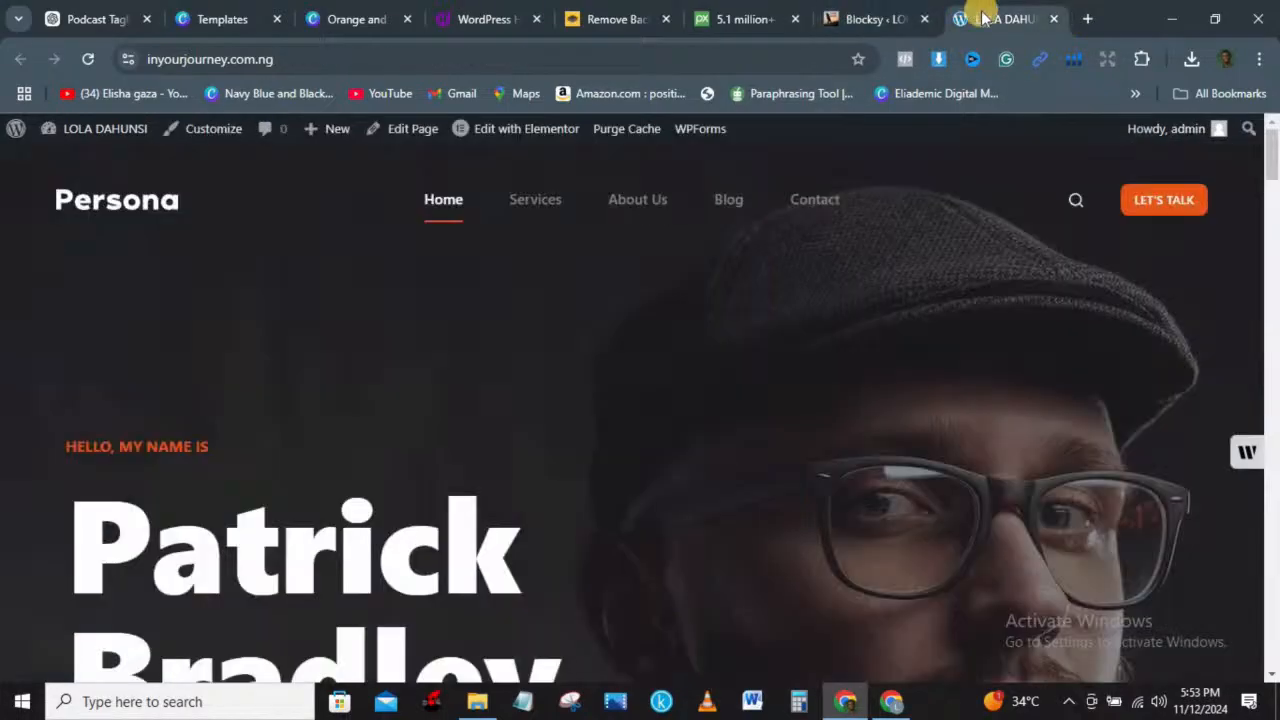
click(870, 20)
click(220, 219)
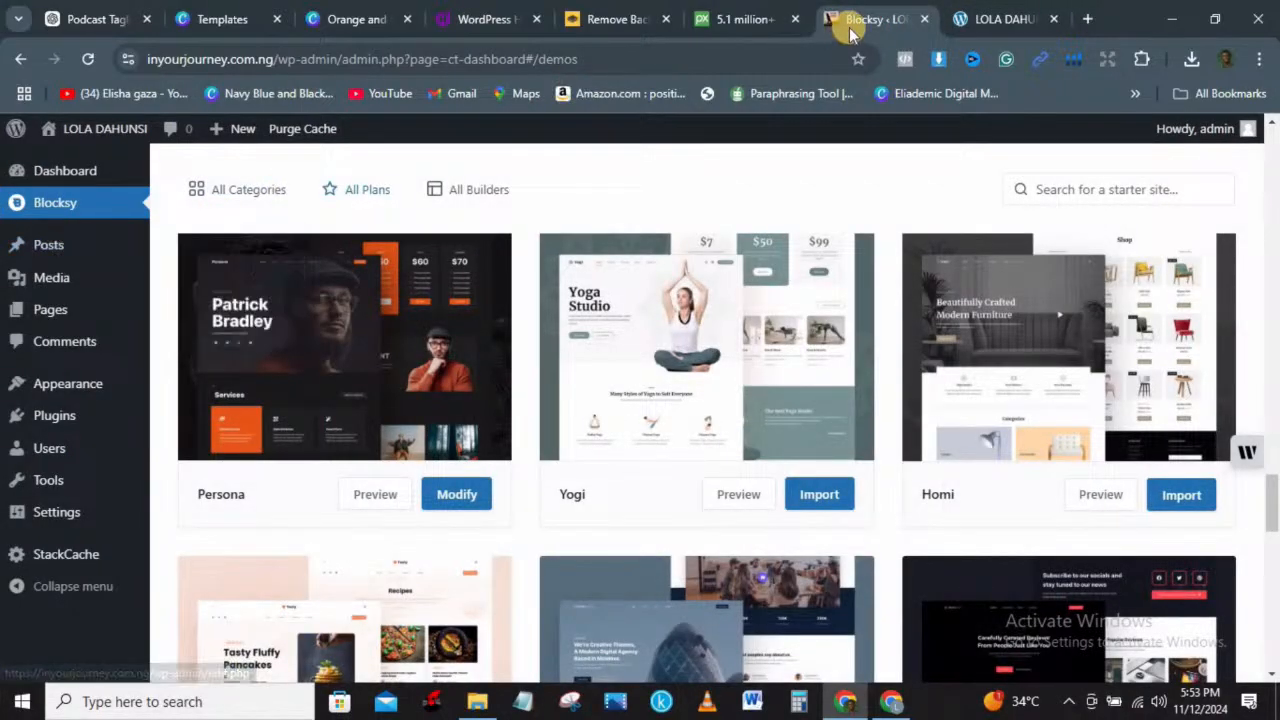
click(962, 15)
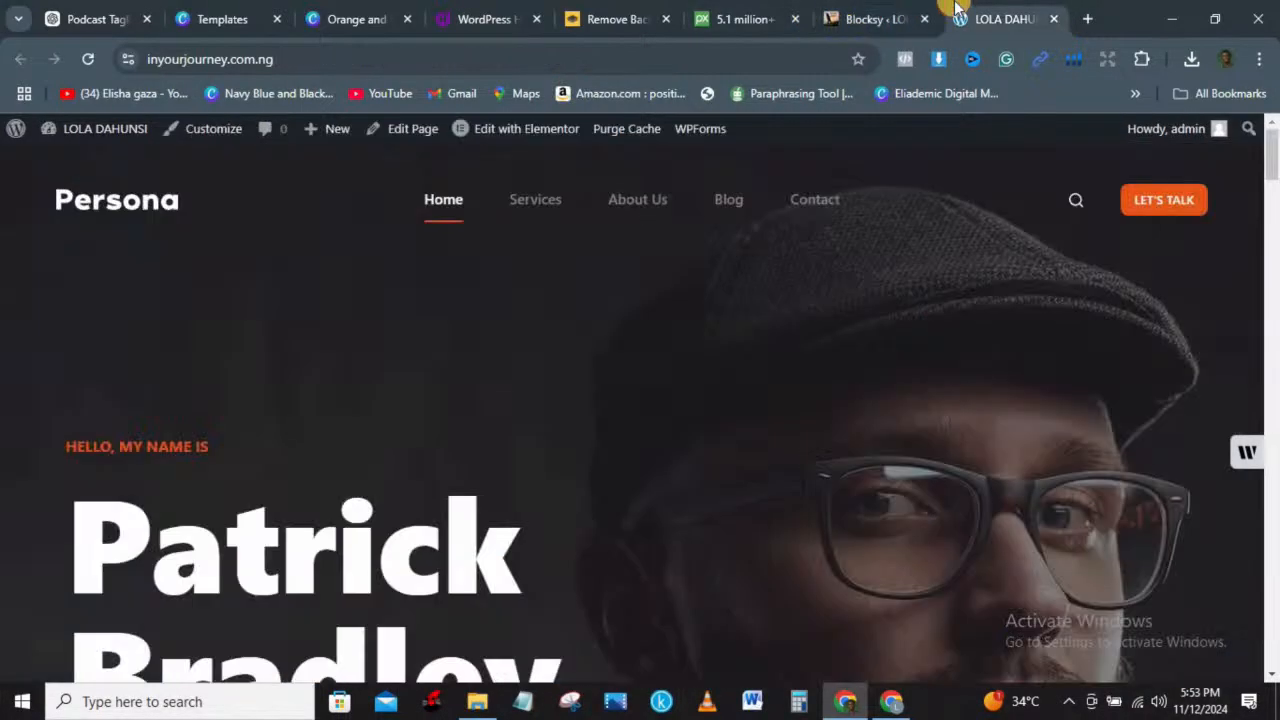
Step: Launch the Customizer from the admin bar, check Colors, and scroll down to the Core sections
click(190, 138)
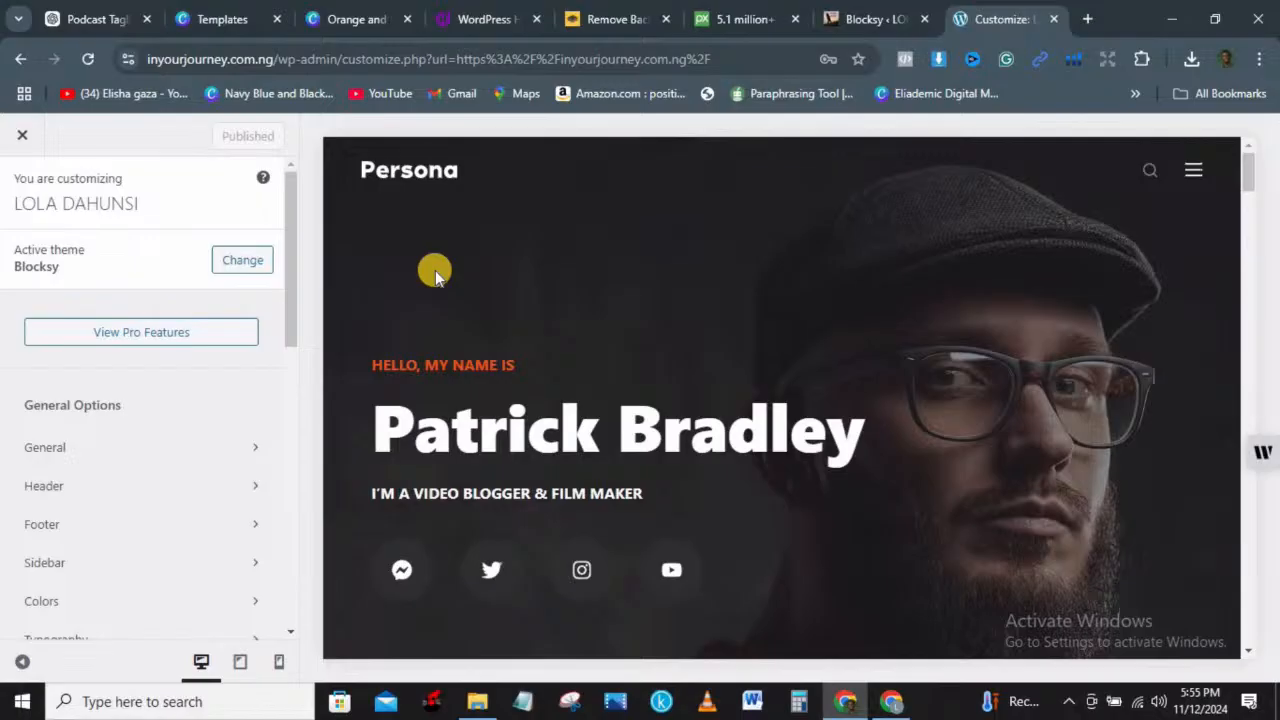
drag(289, 207, 300, 290)
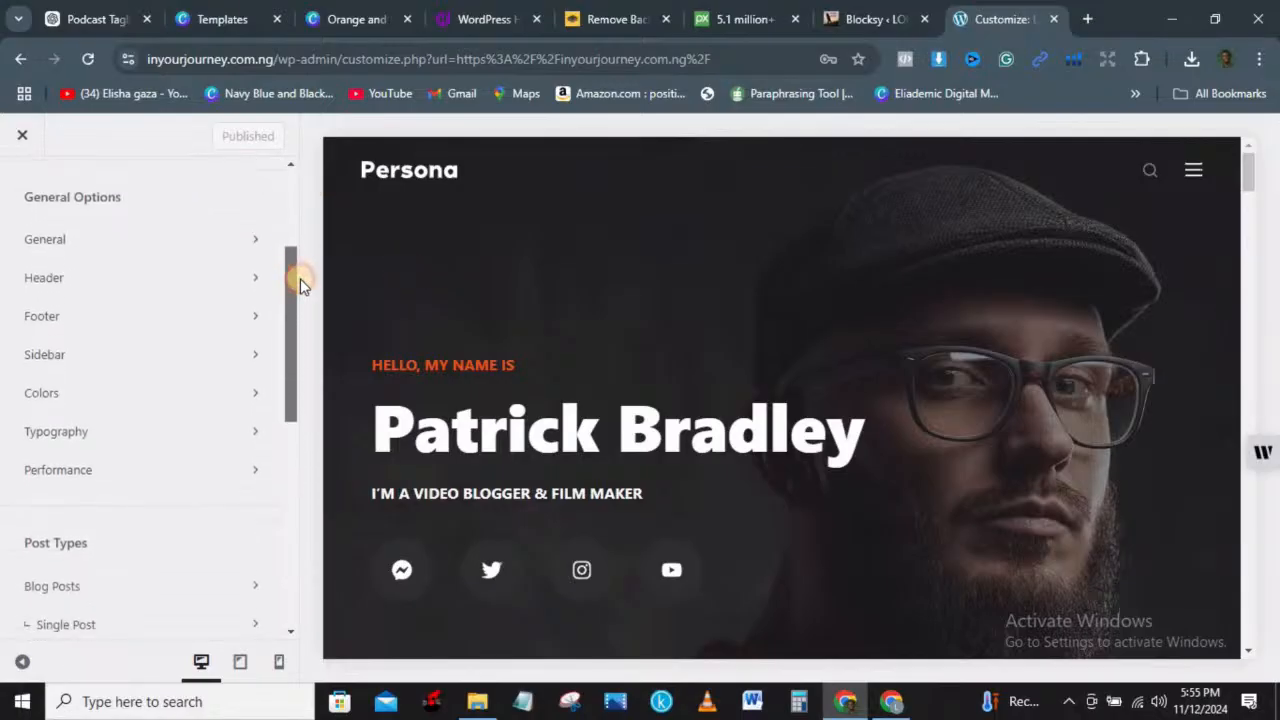
click(217, 395)
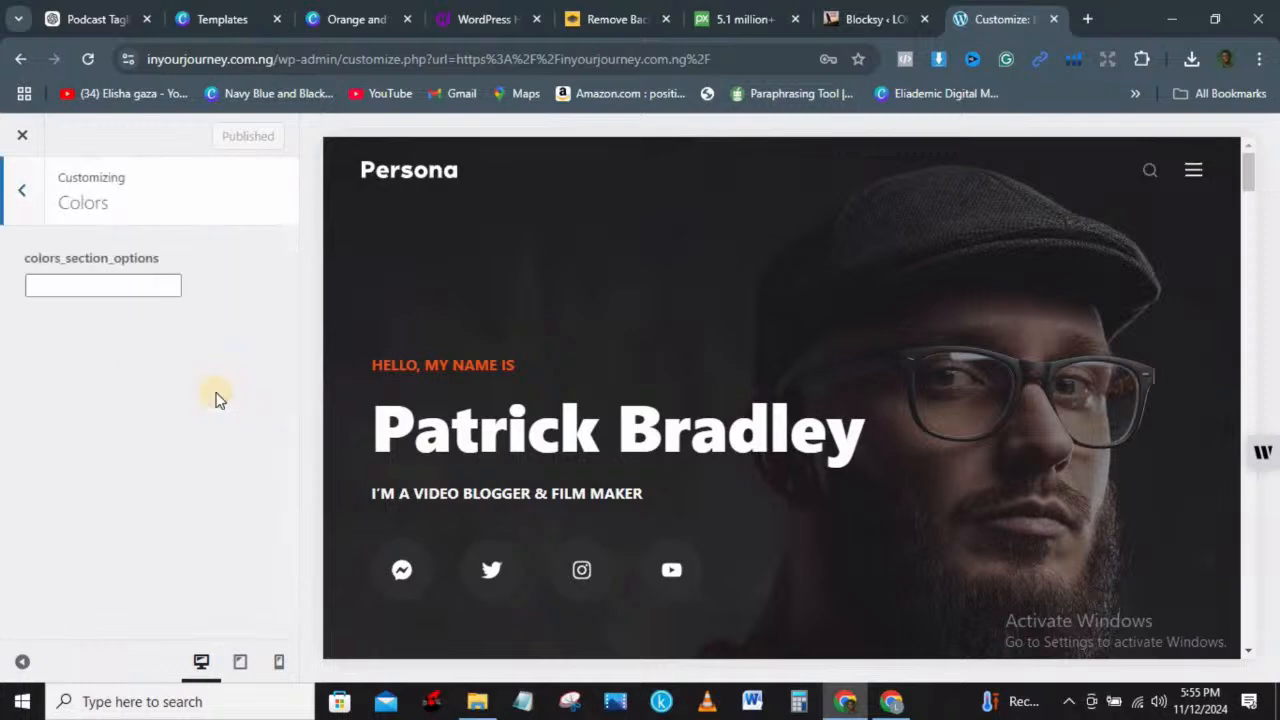
click(18, 194)
drag(288, 309, 330, 490)
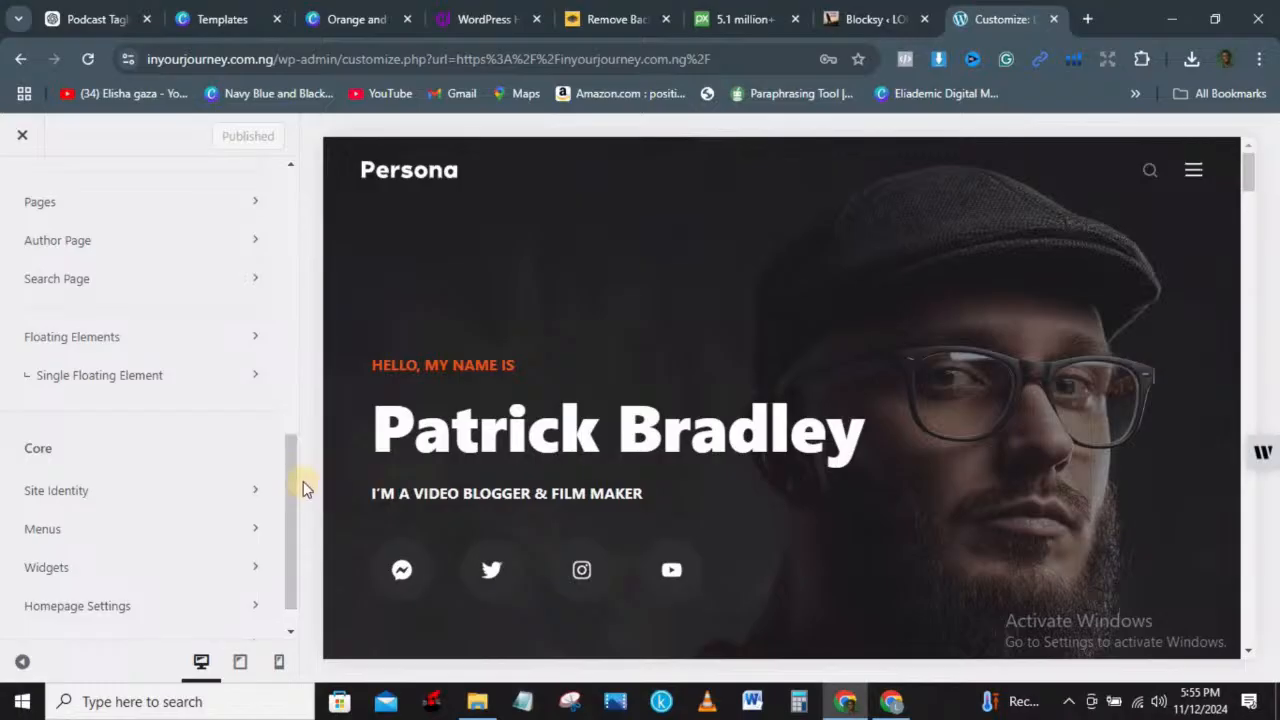
drag(288, 469, 288, 553)
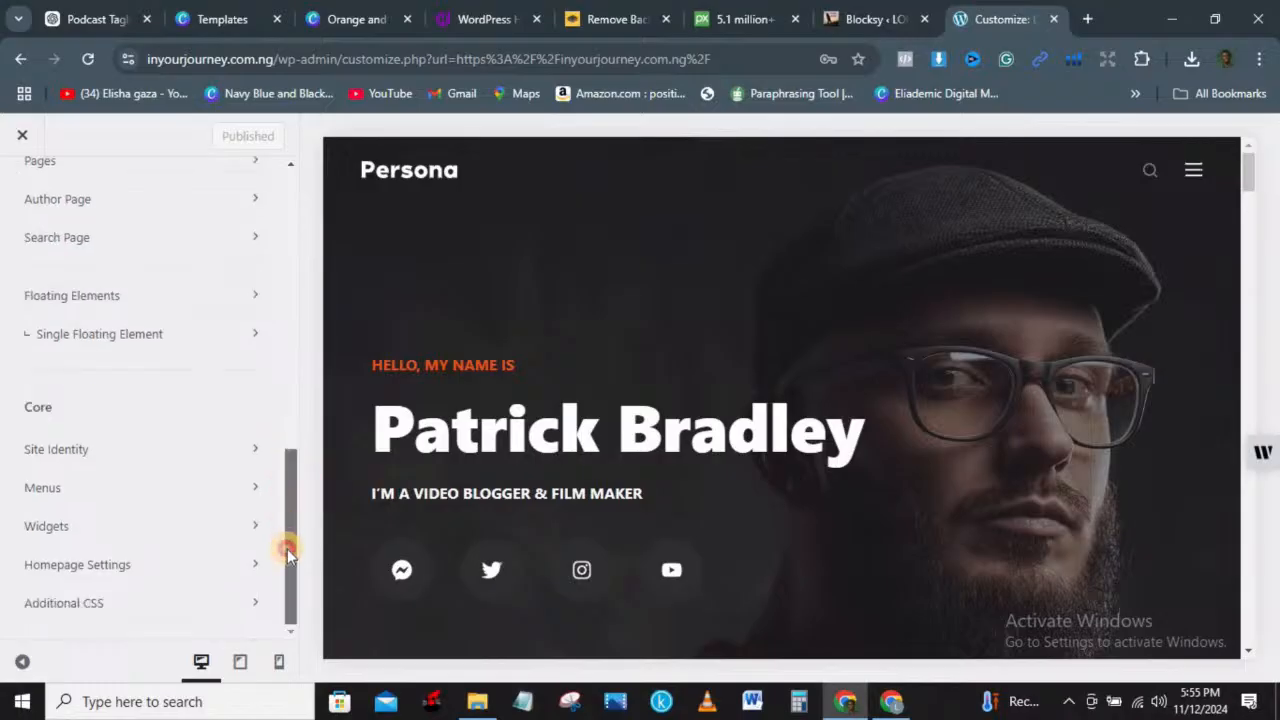
Step: Set the cropped In Your Journey podcast image as the site icon and publish
click(145, 449)
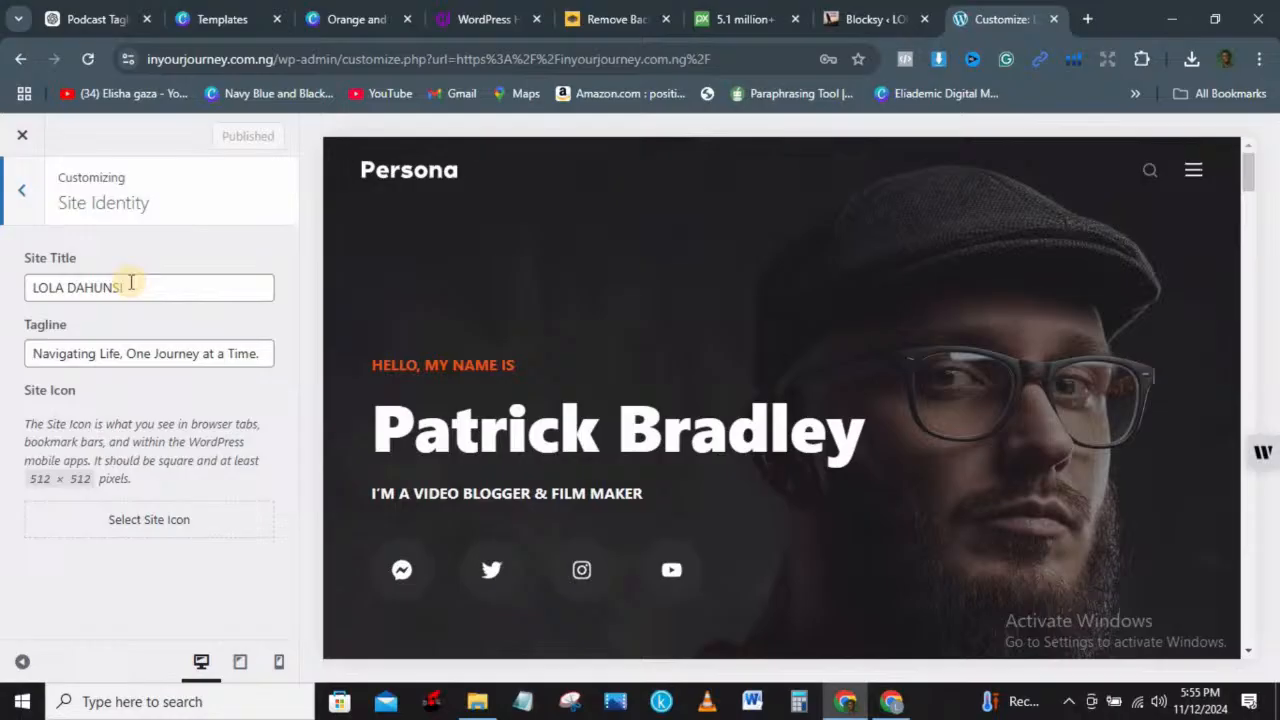
click(171, 518)
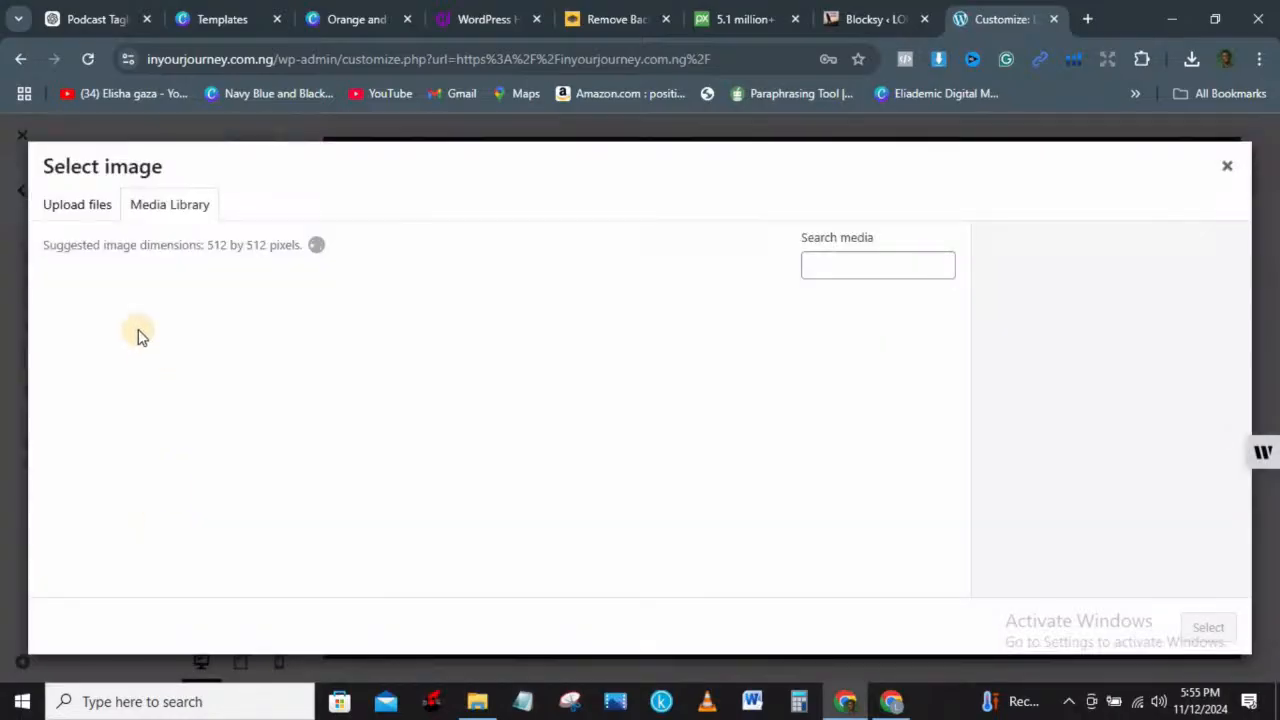
click(215, 365)
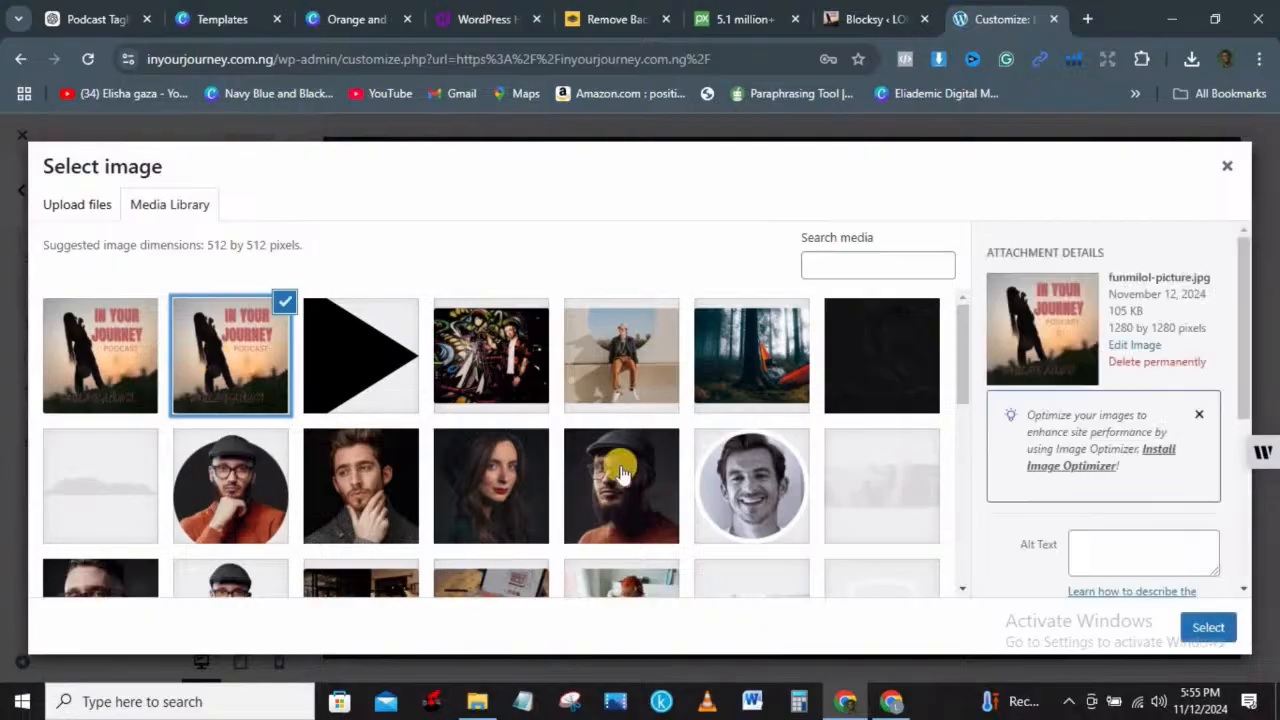
click(1212, 632)
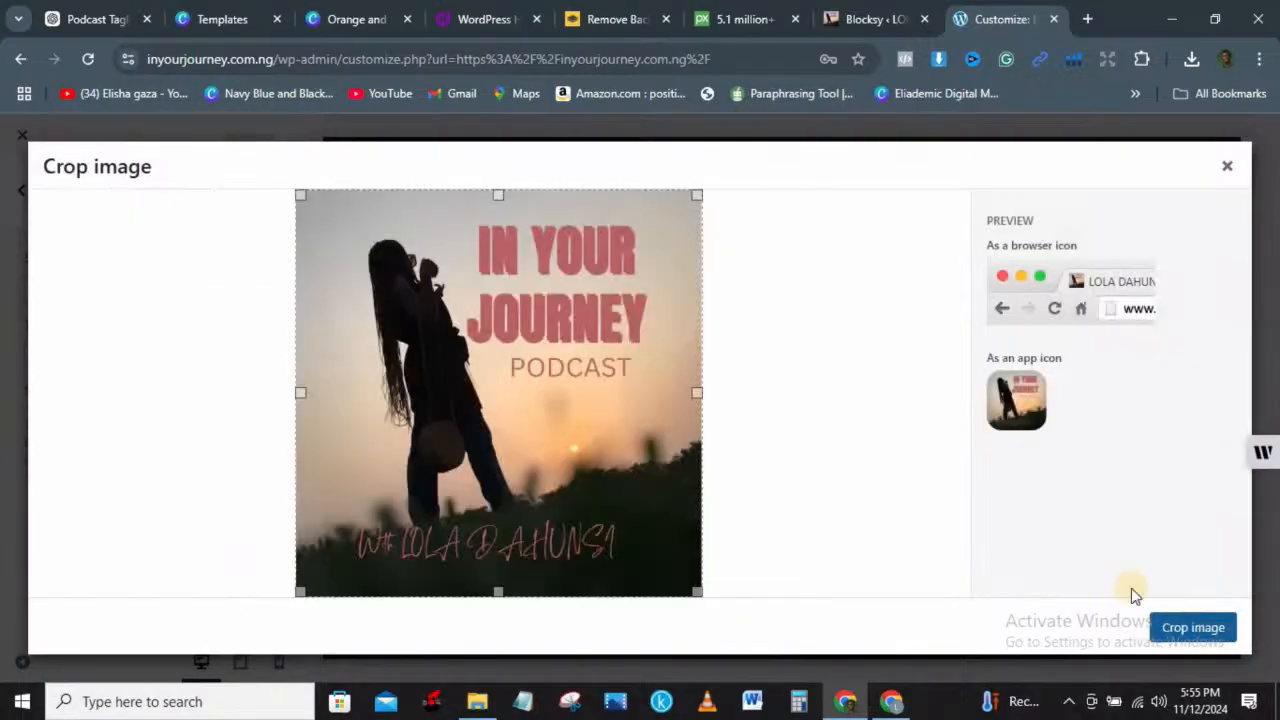
click(1207, 632)
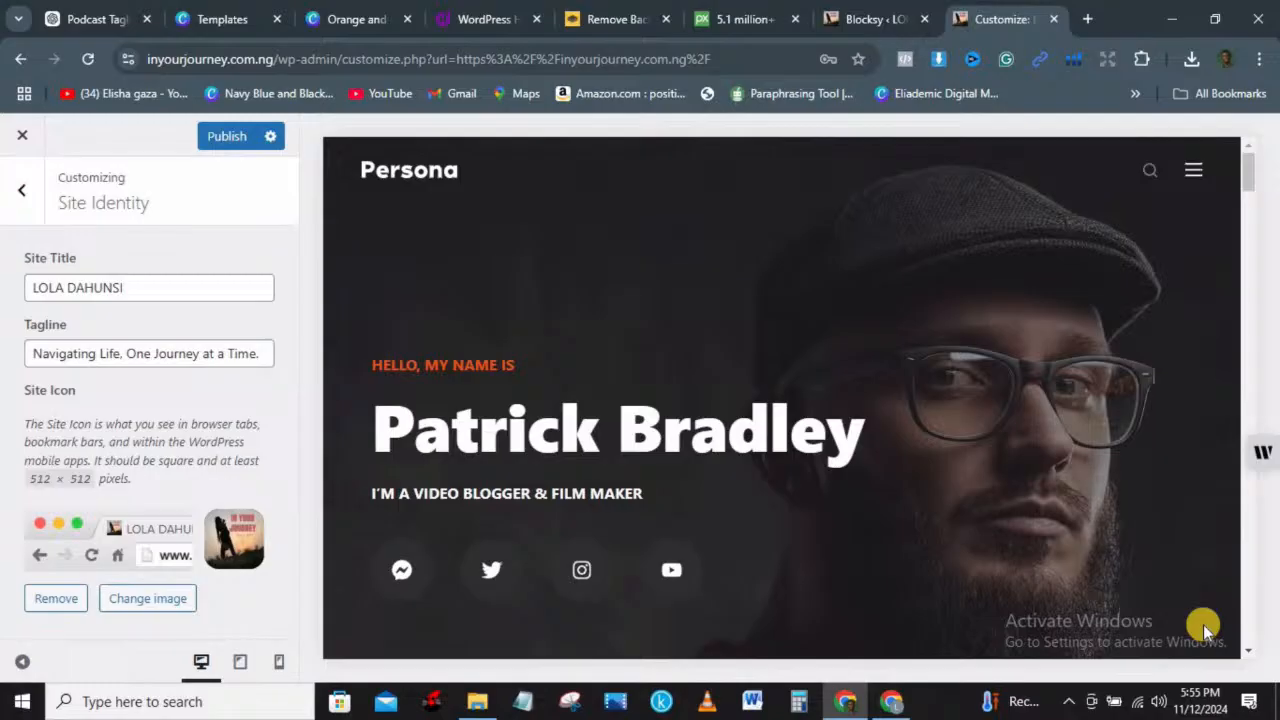
click(226, 136)
click(22, 200)
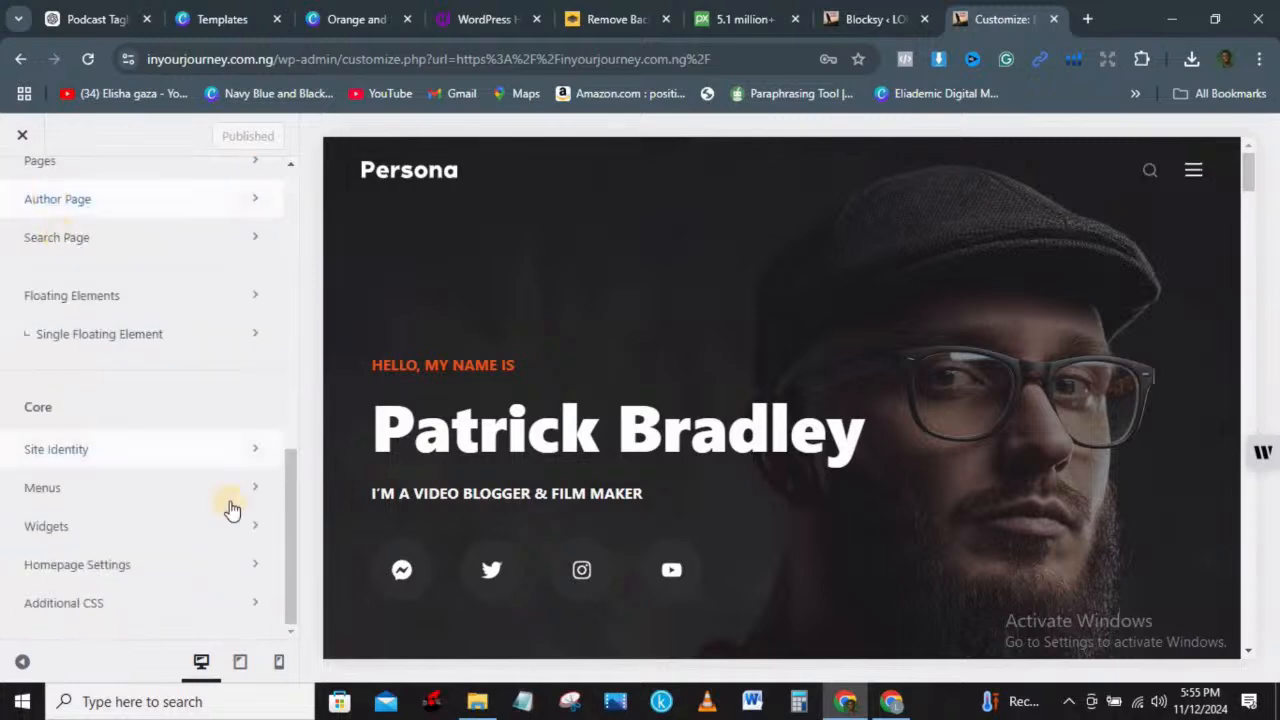
Step: Assign Main Menu to the Footer, Header Menu 2 and Mobile Menu locations, then publish
click(108, 487)
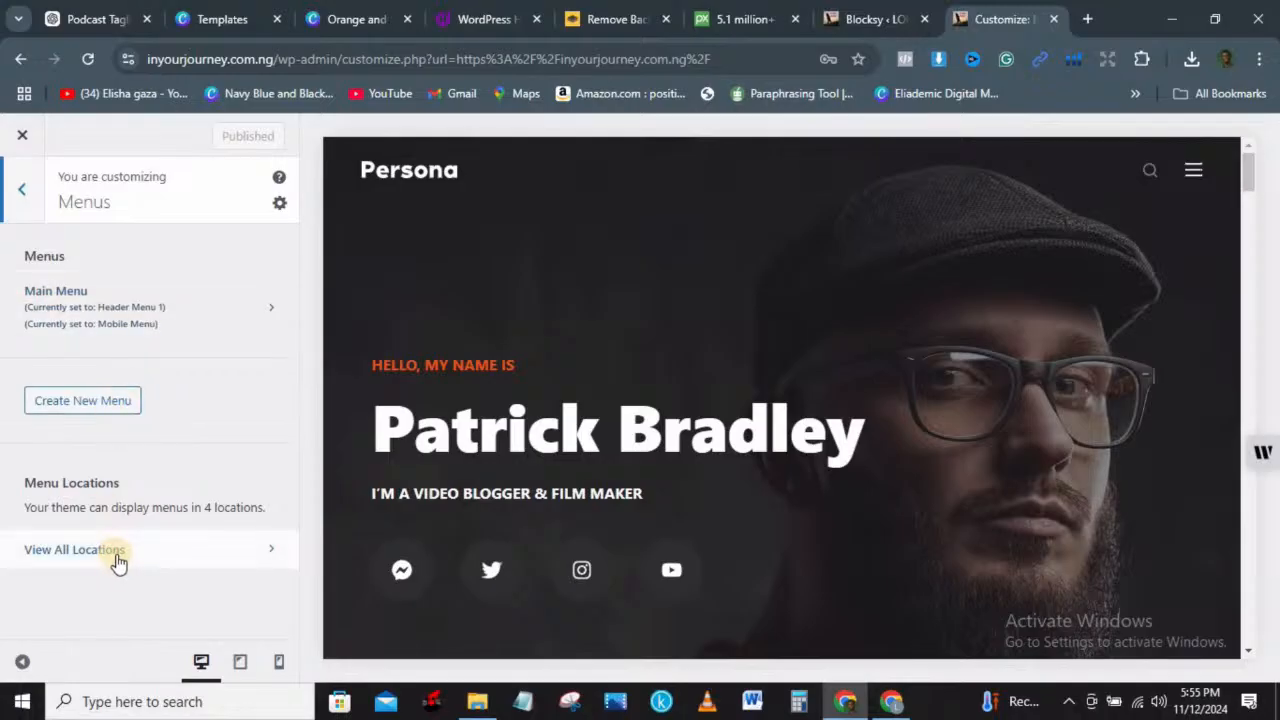
click(260, 560)
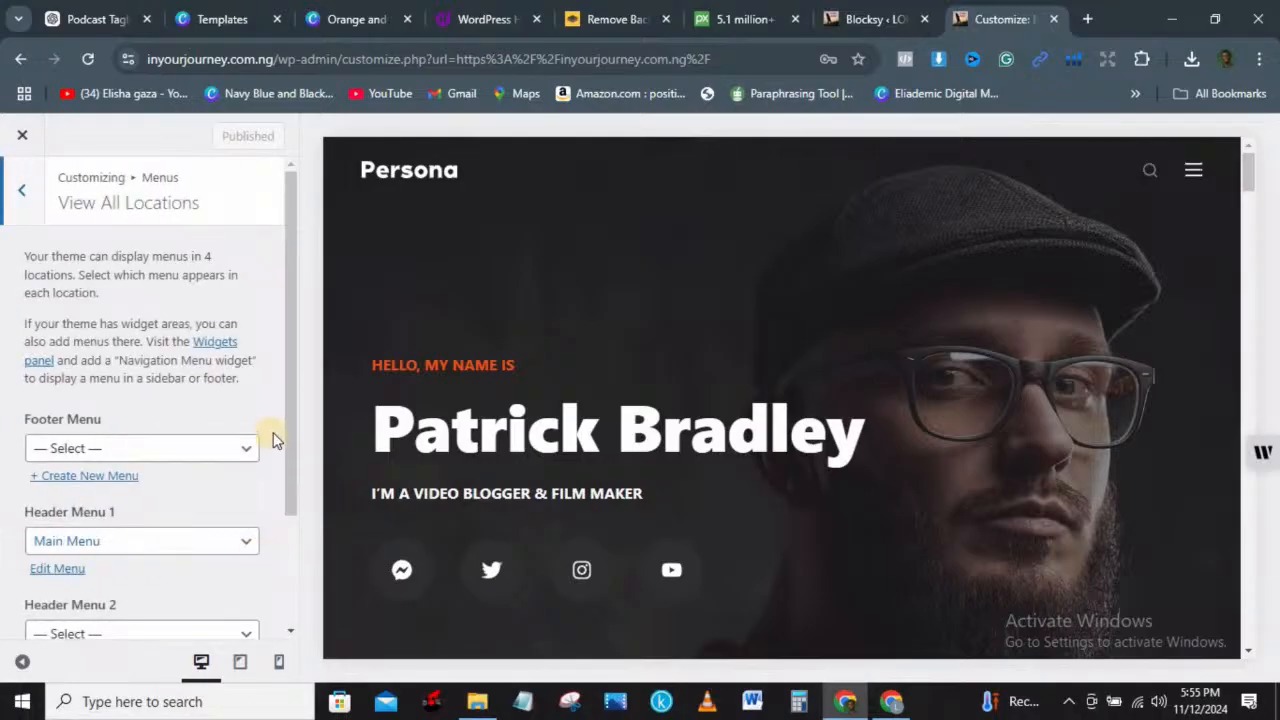
click(177, 452)
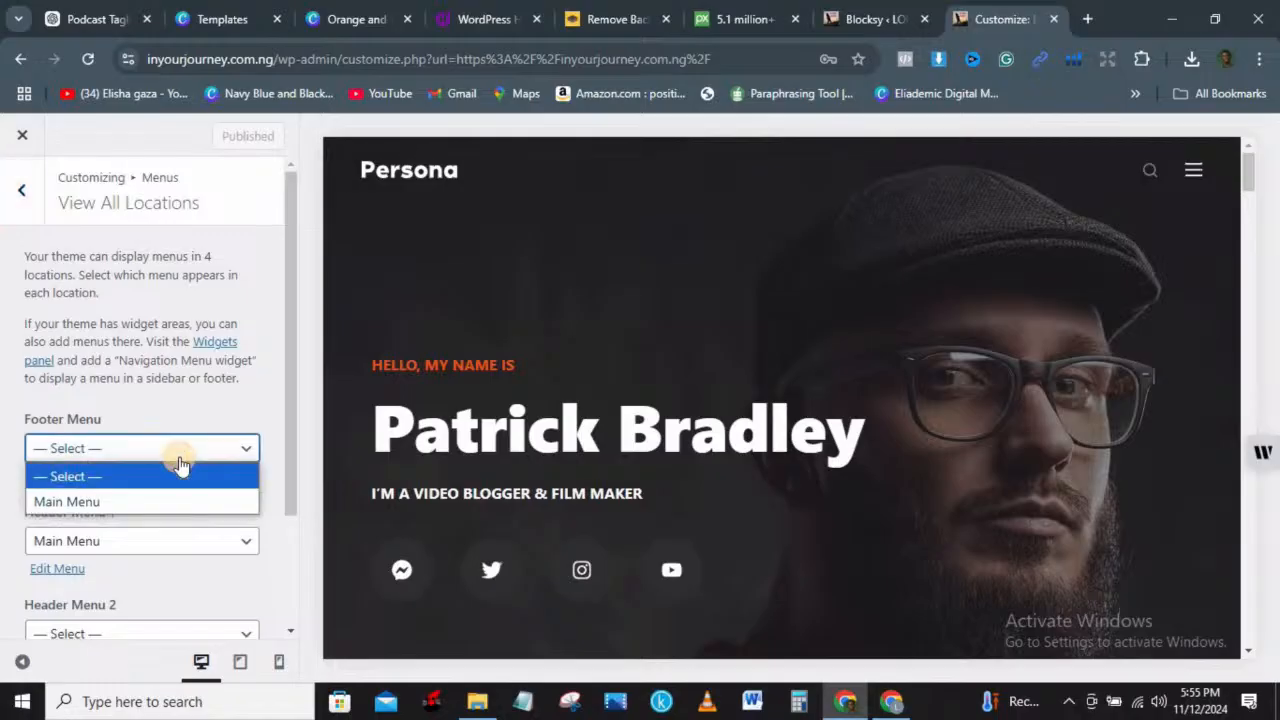
click(173, 503)
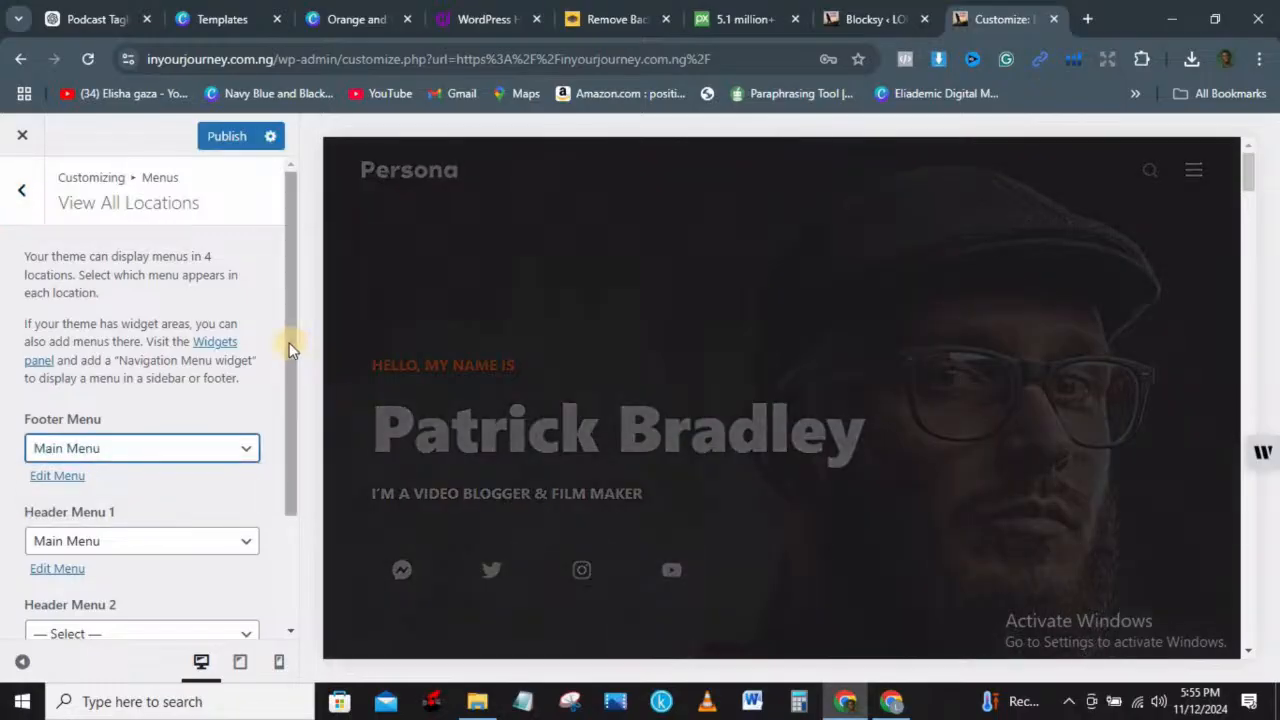
drag(300, 380, 314, 451)
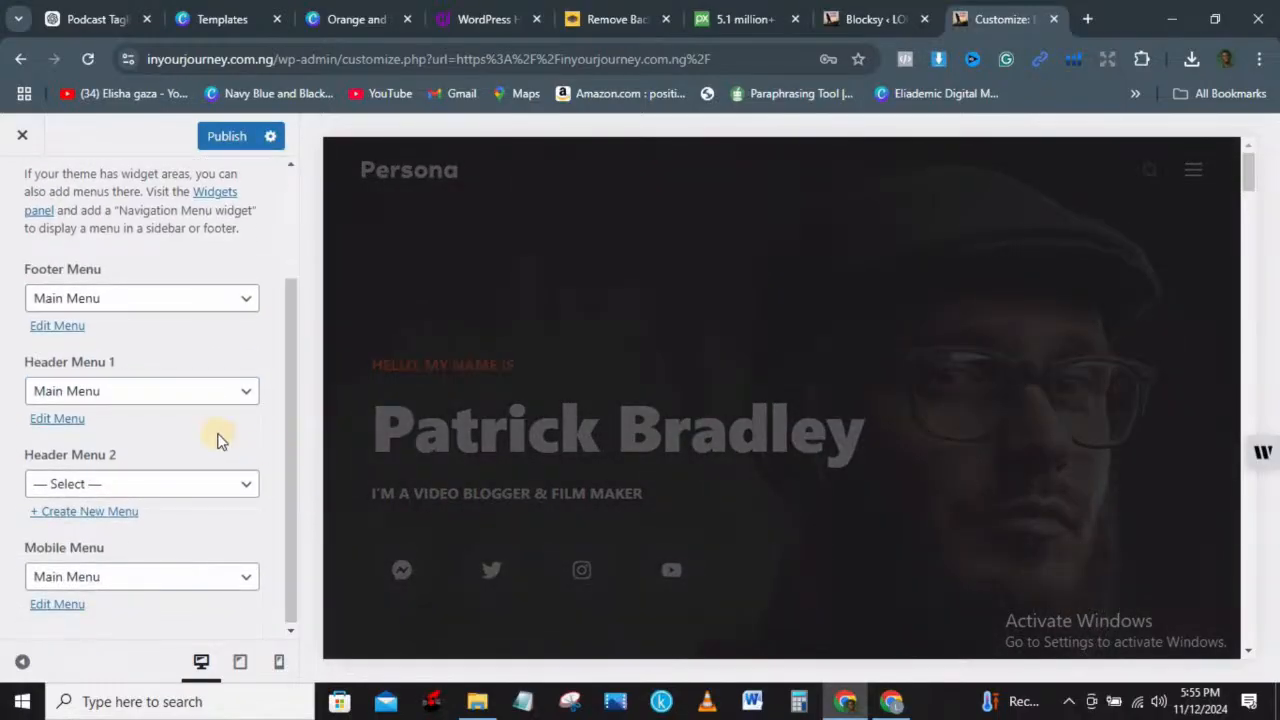
click(154, 492)
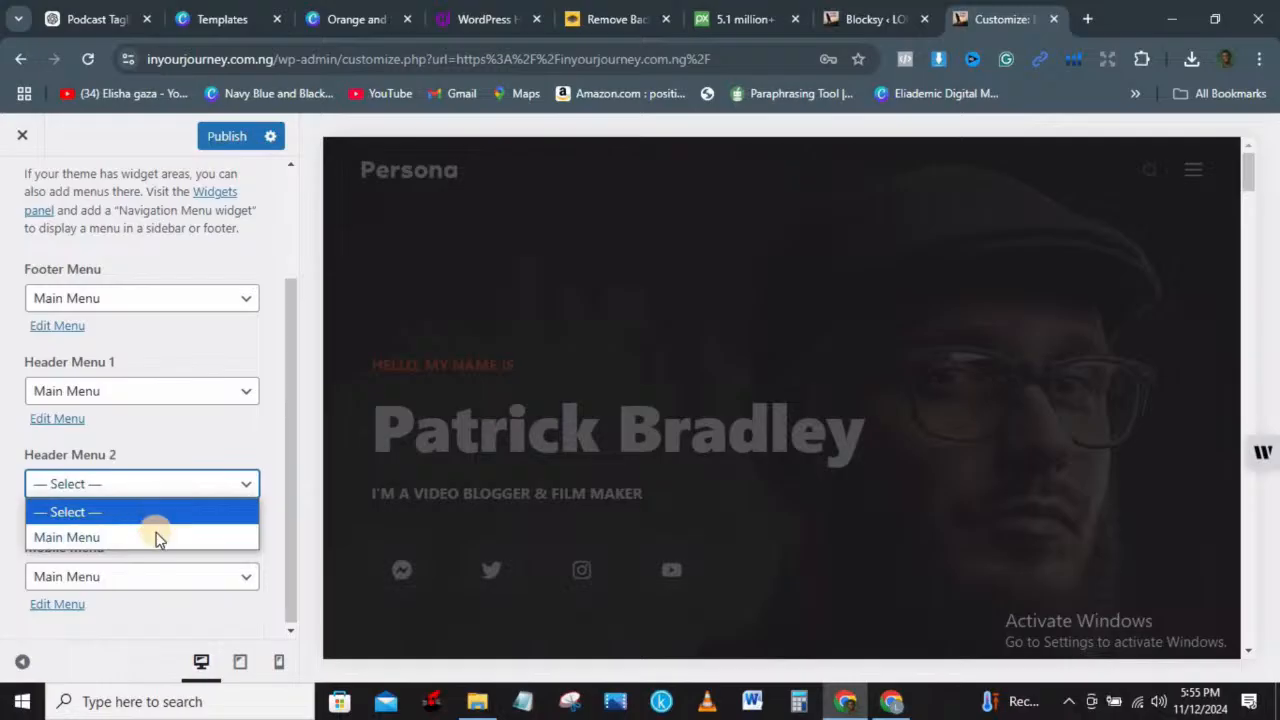
click(156, 532)
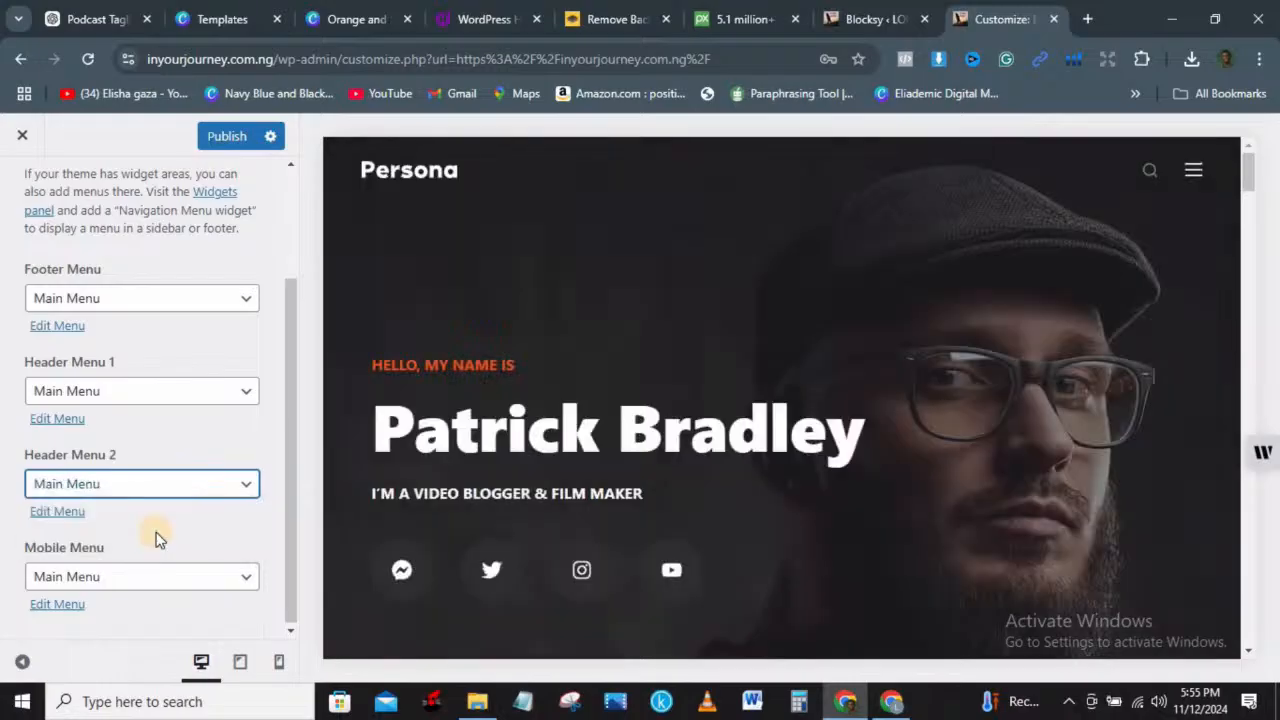
click(127, 580)
click(114, 626)
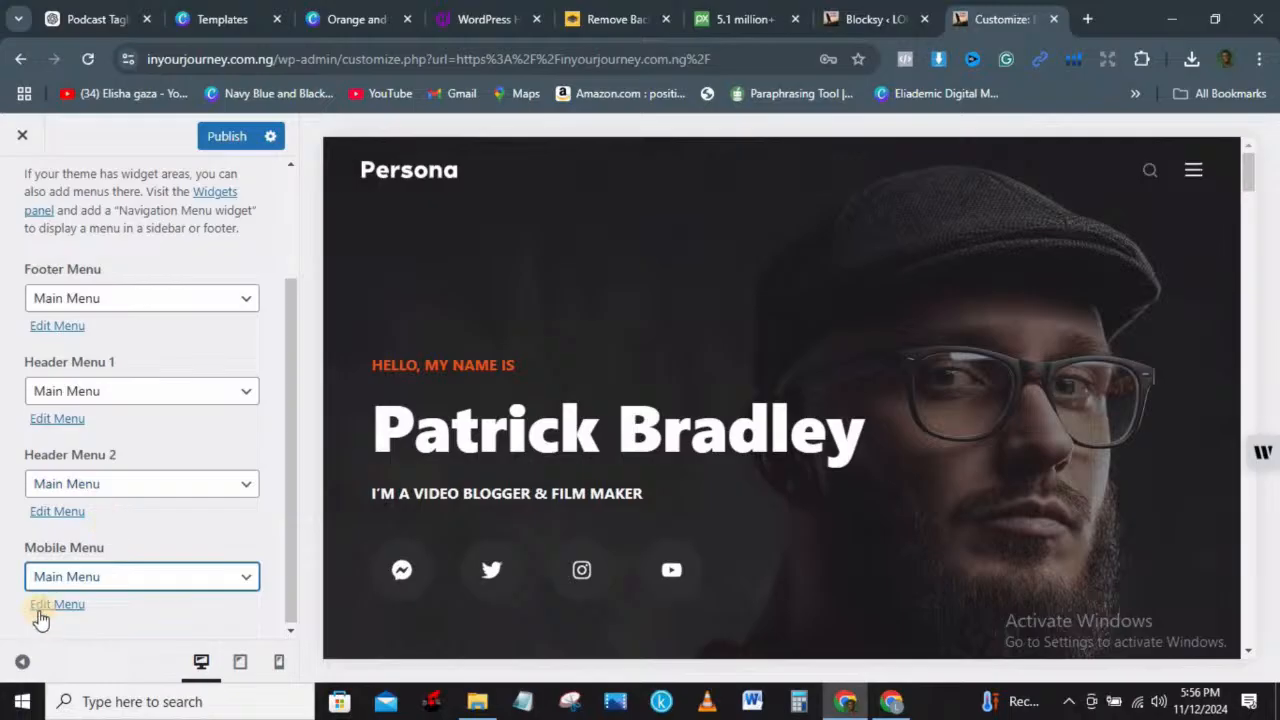
click(220, 137)
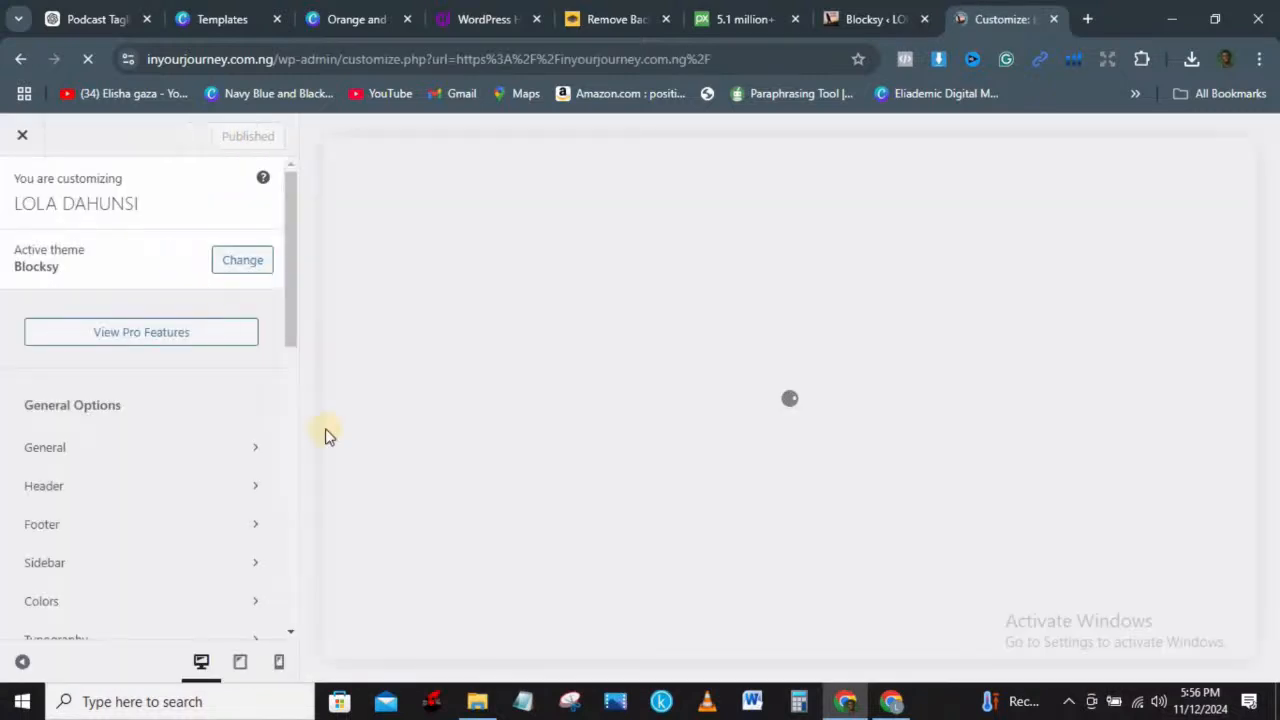
click(168, 450)
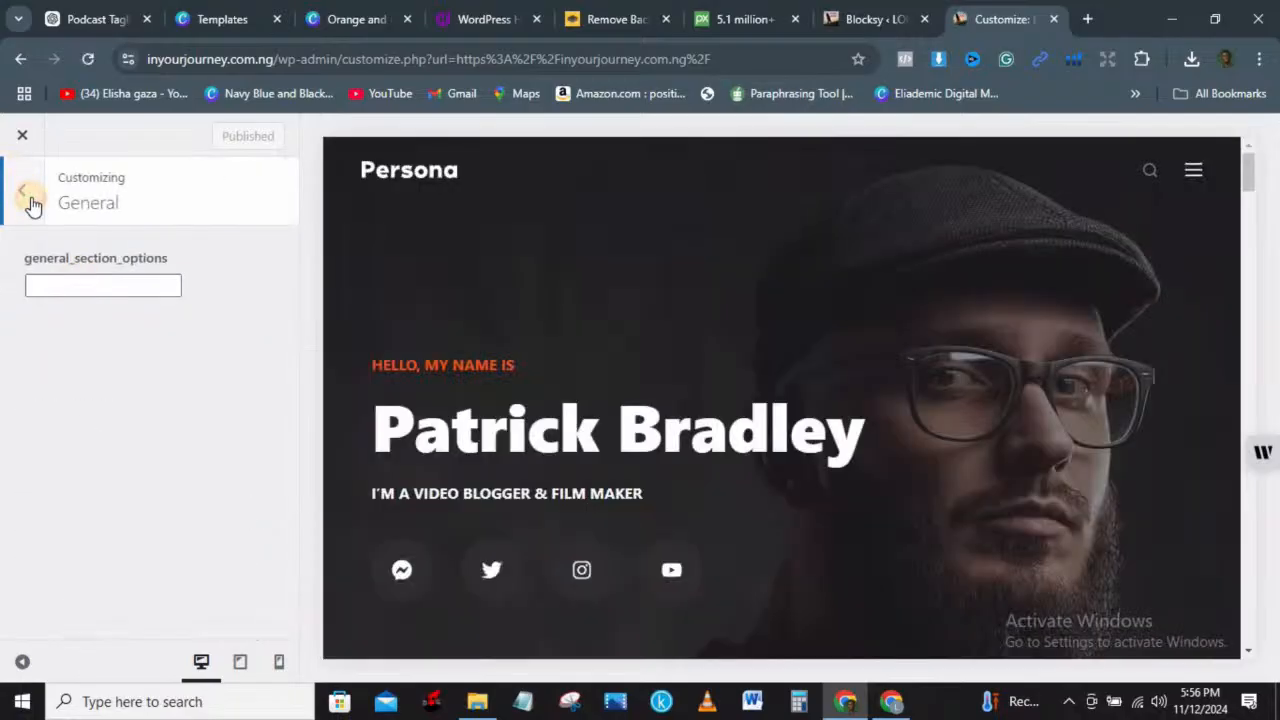
click(24, 194)
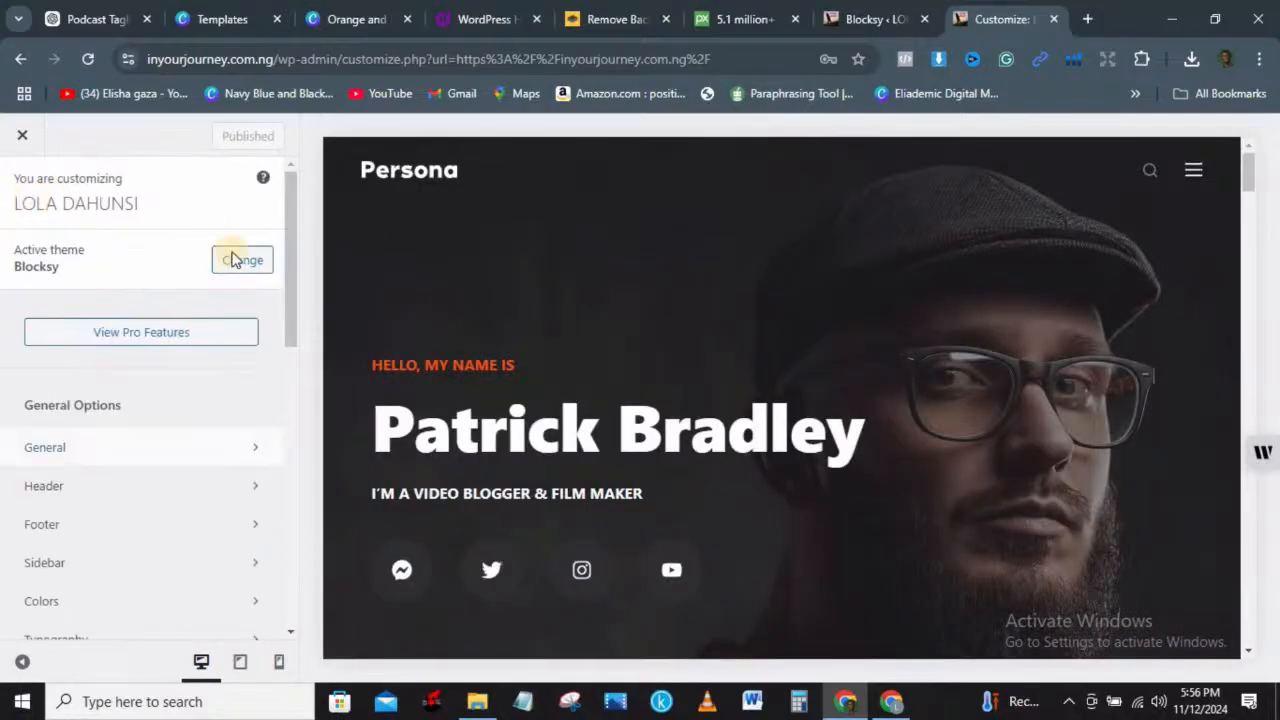
drag(297, 287, 320, 507)
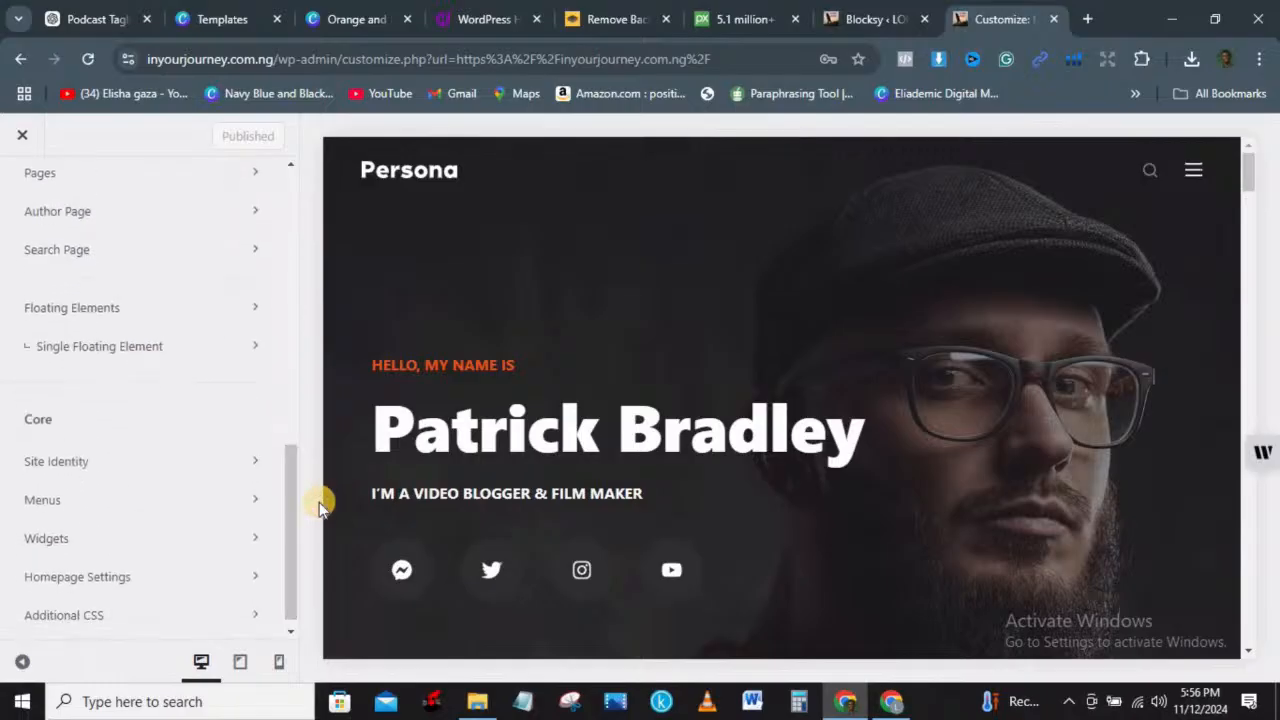
click(221, 500)
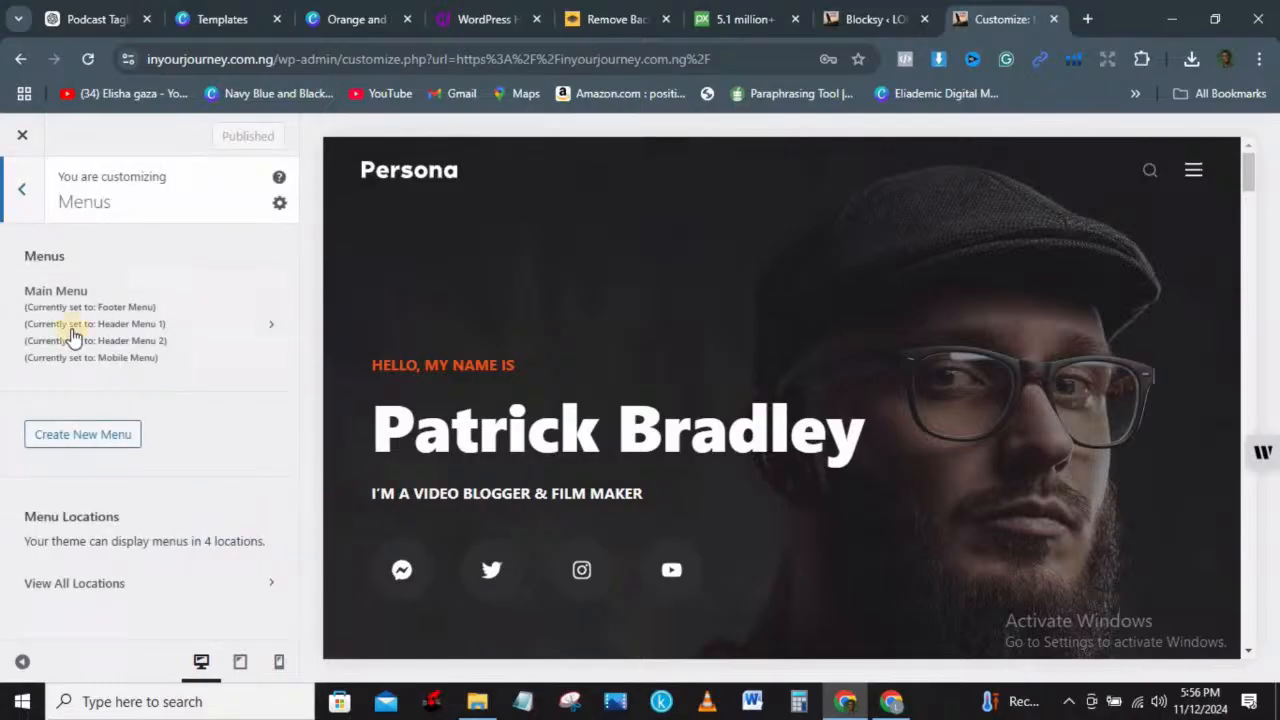
click(97, 586)
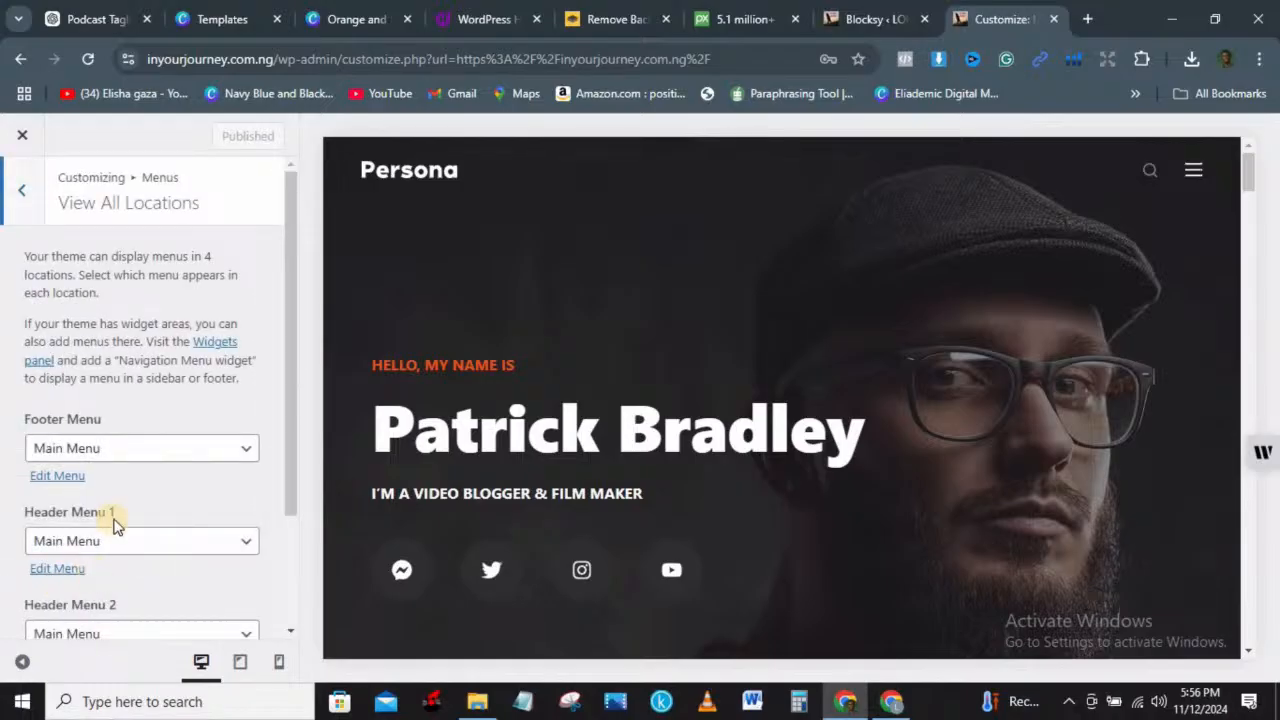
click(16, 190)
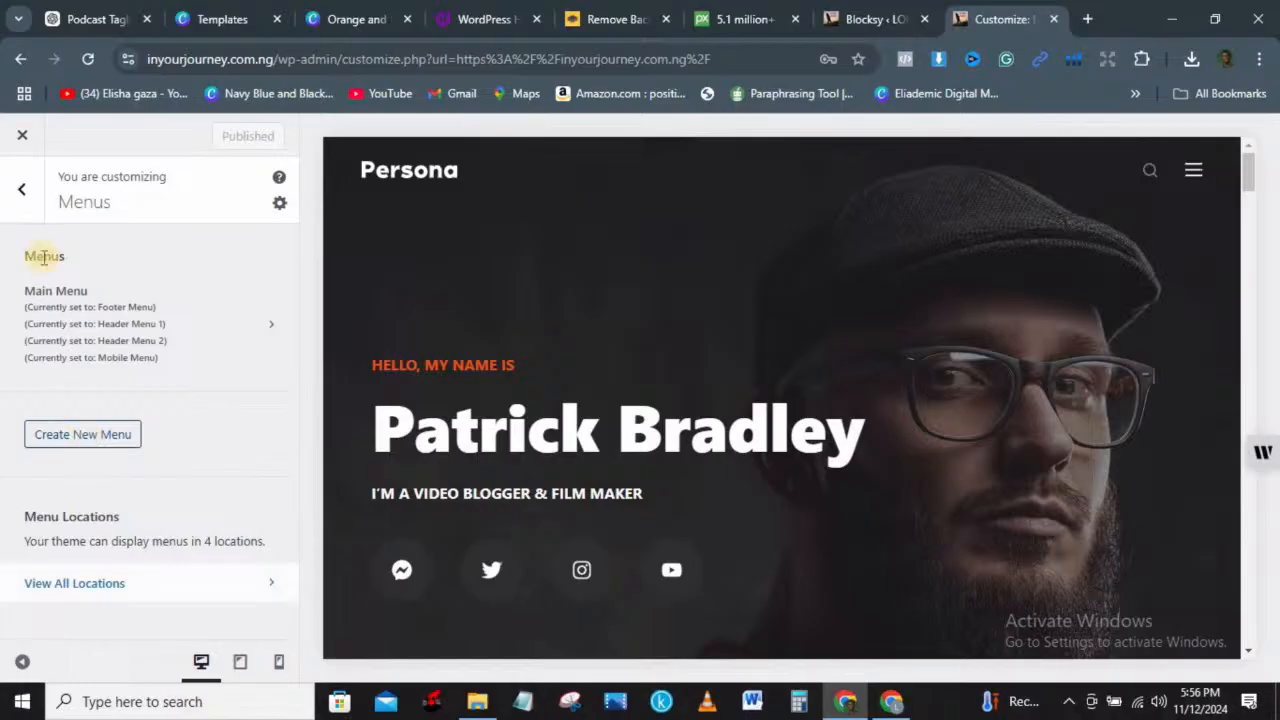
click(6, 208)
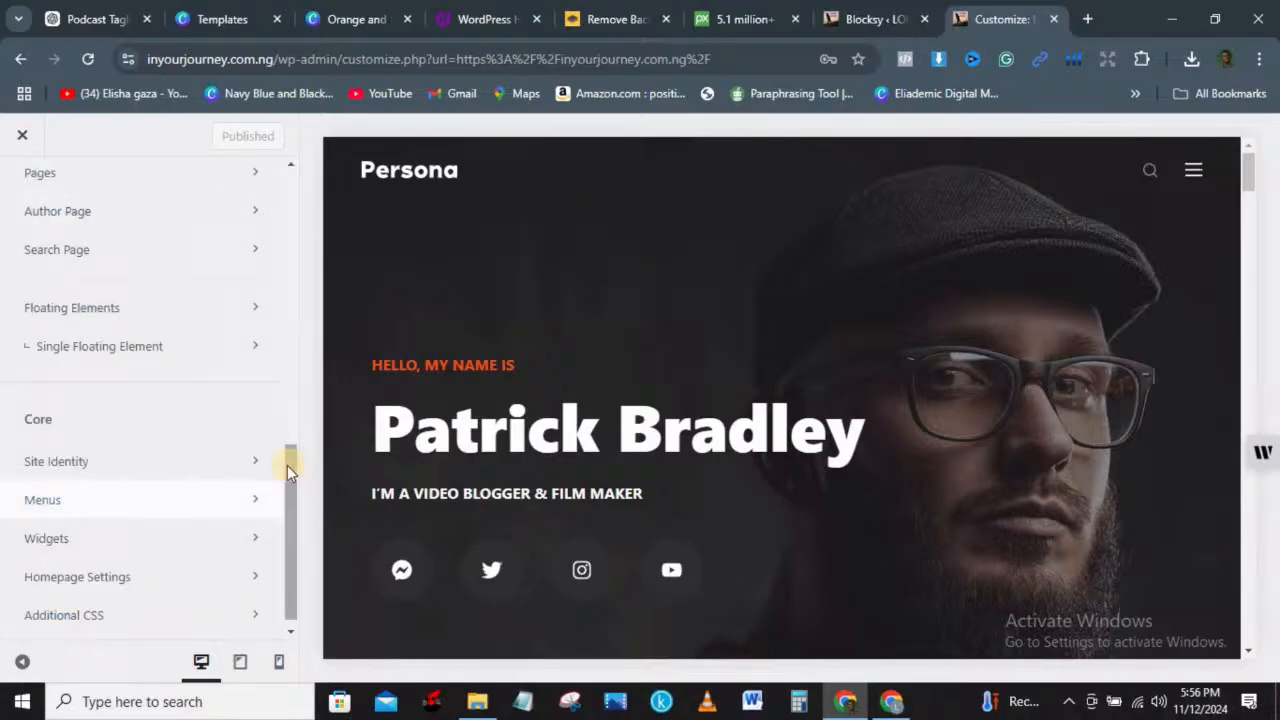
scroll(157, 229, up, 10)
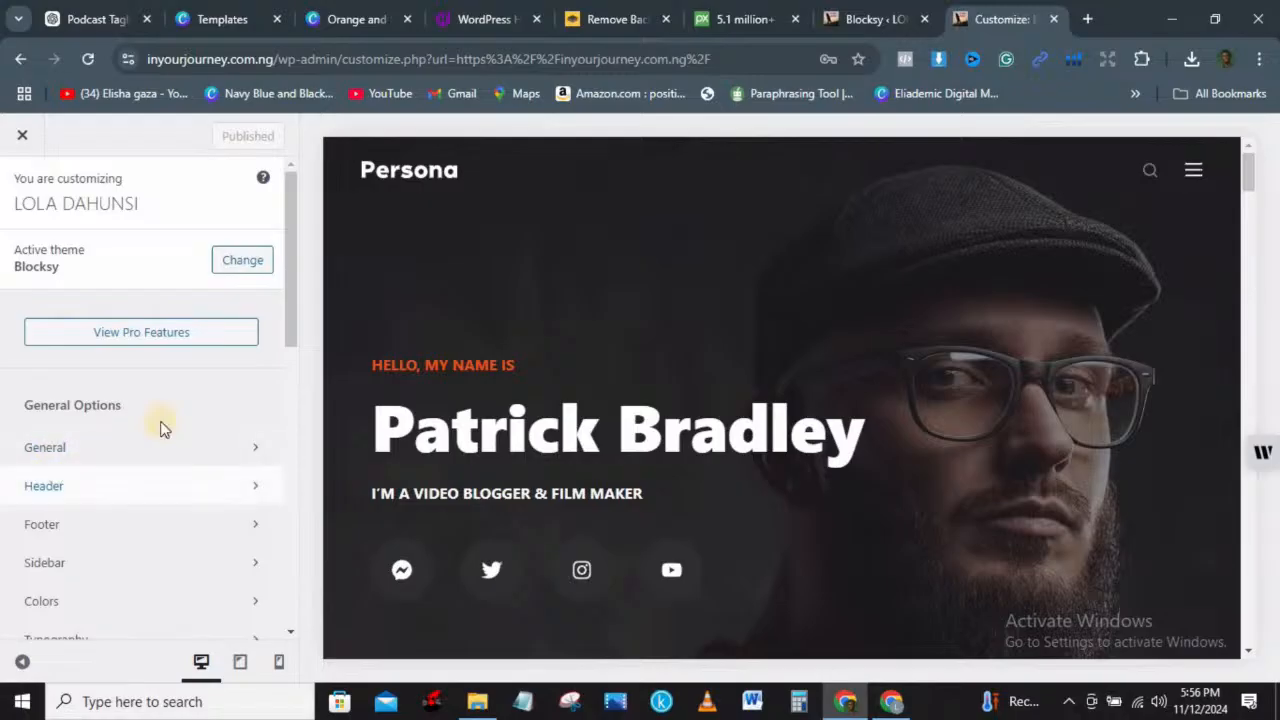
drag(285, 280, 288, 326)
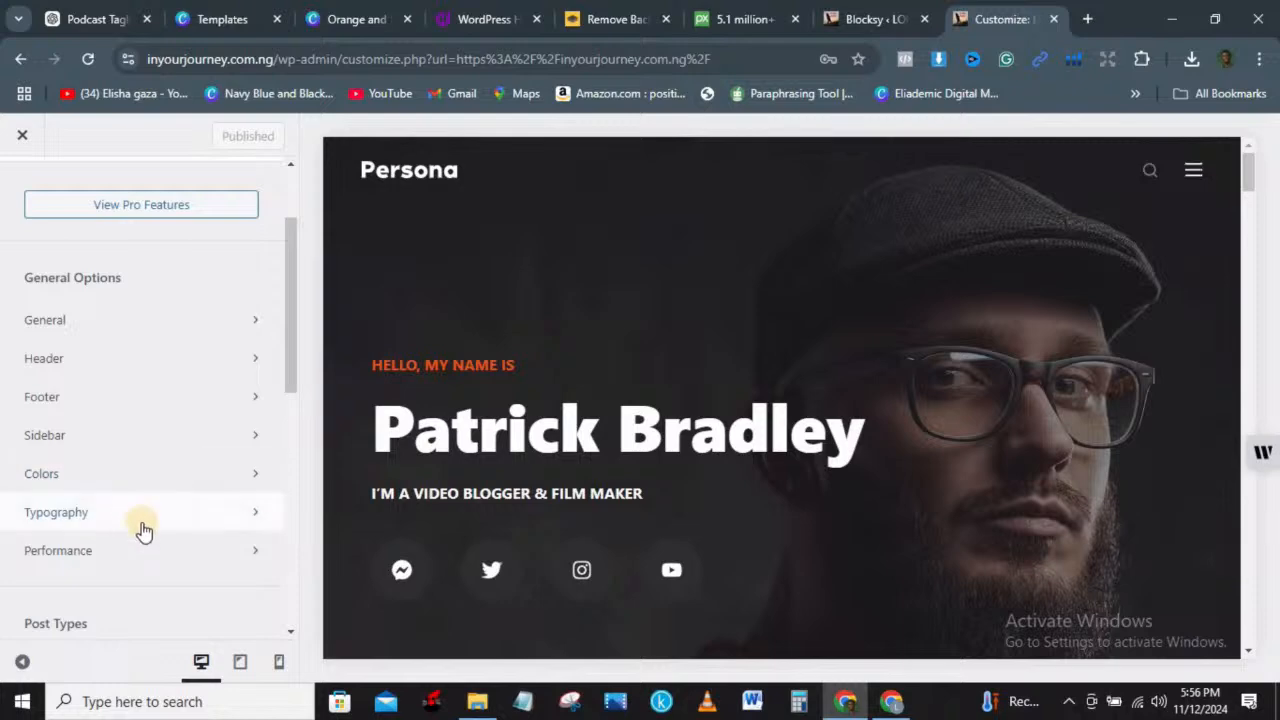
Step: Close the Customizer and open the Home page with Edit with Elementor
click(16, 145)
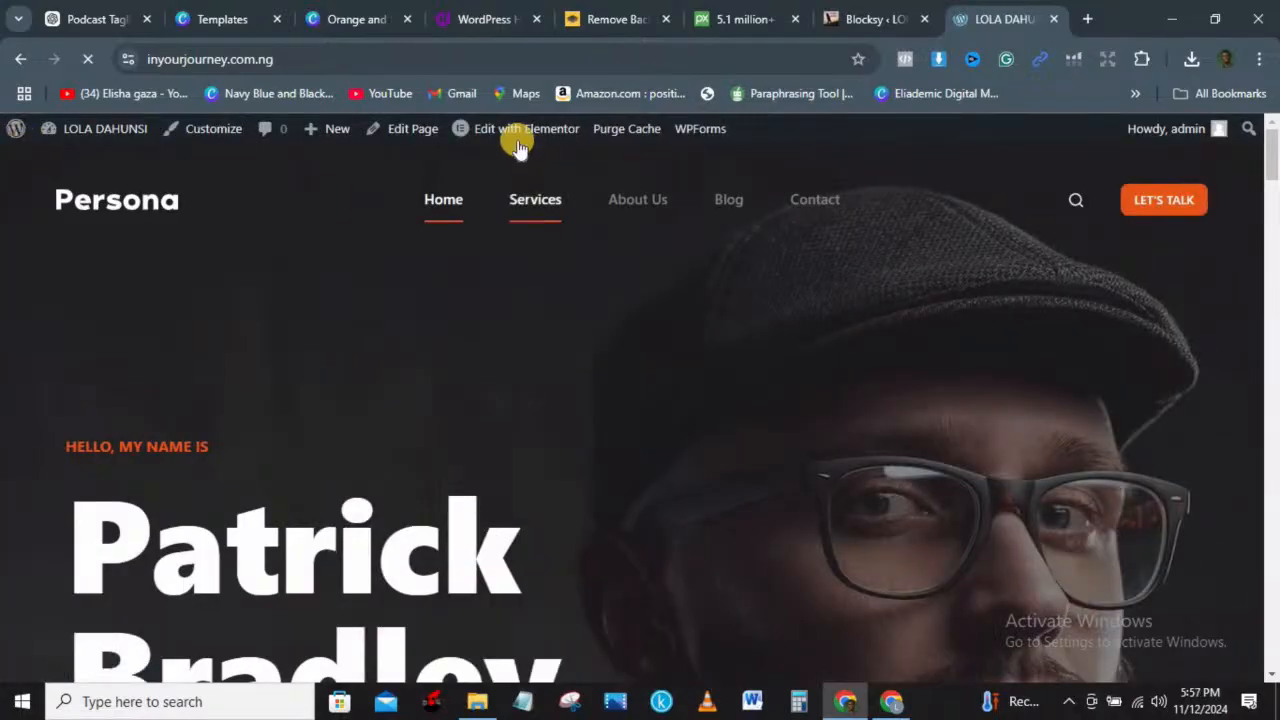
mouse_move(510, 137)
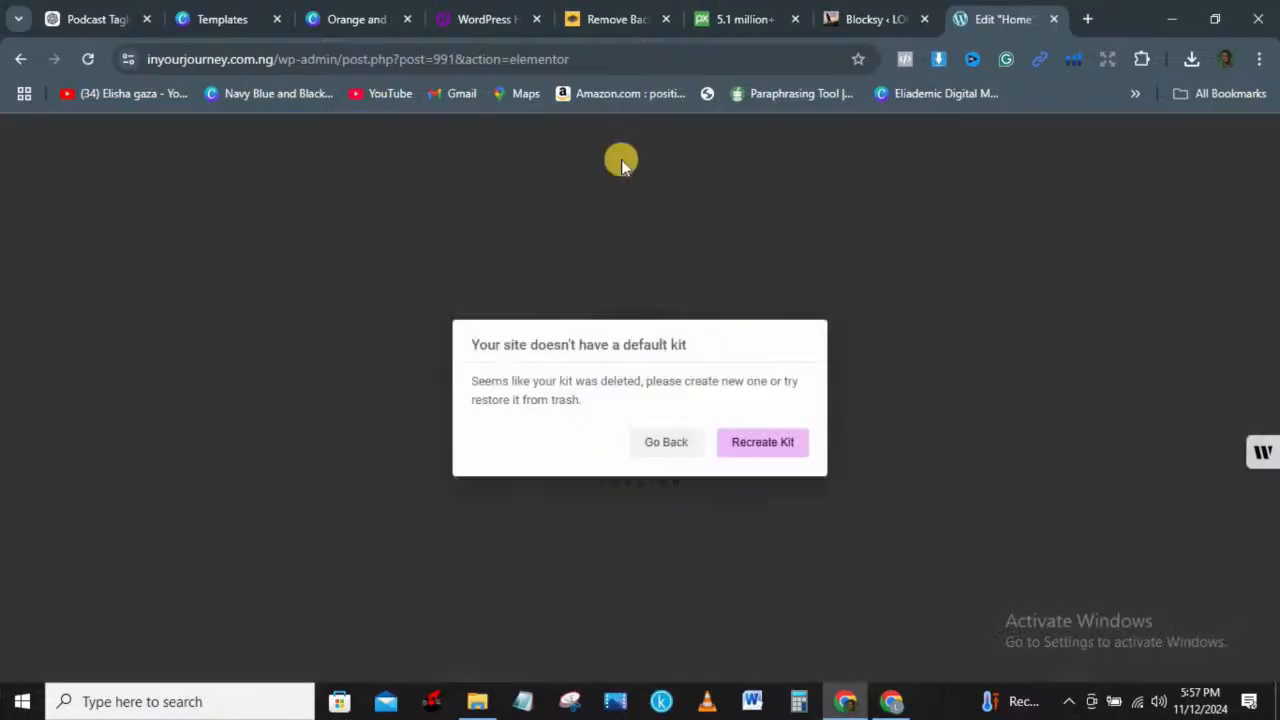
Step: Recreate the default Elementor kit on the Tools page, then go back from the editor's kit warning
click(779, 446)
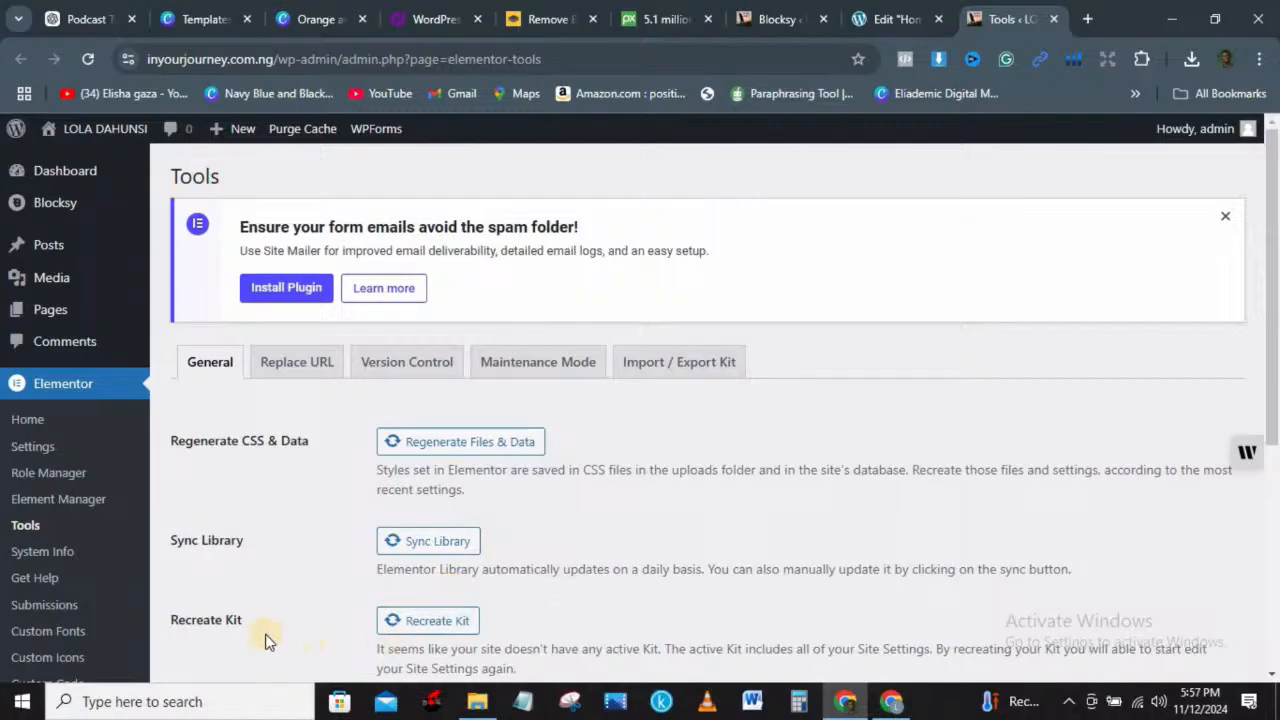
click(437, 626)
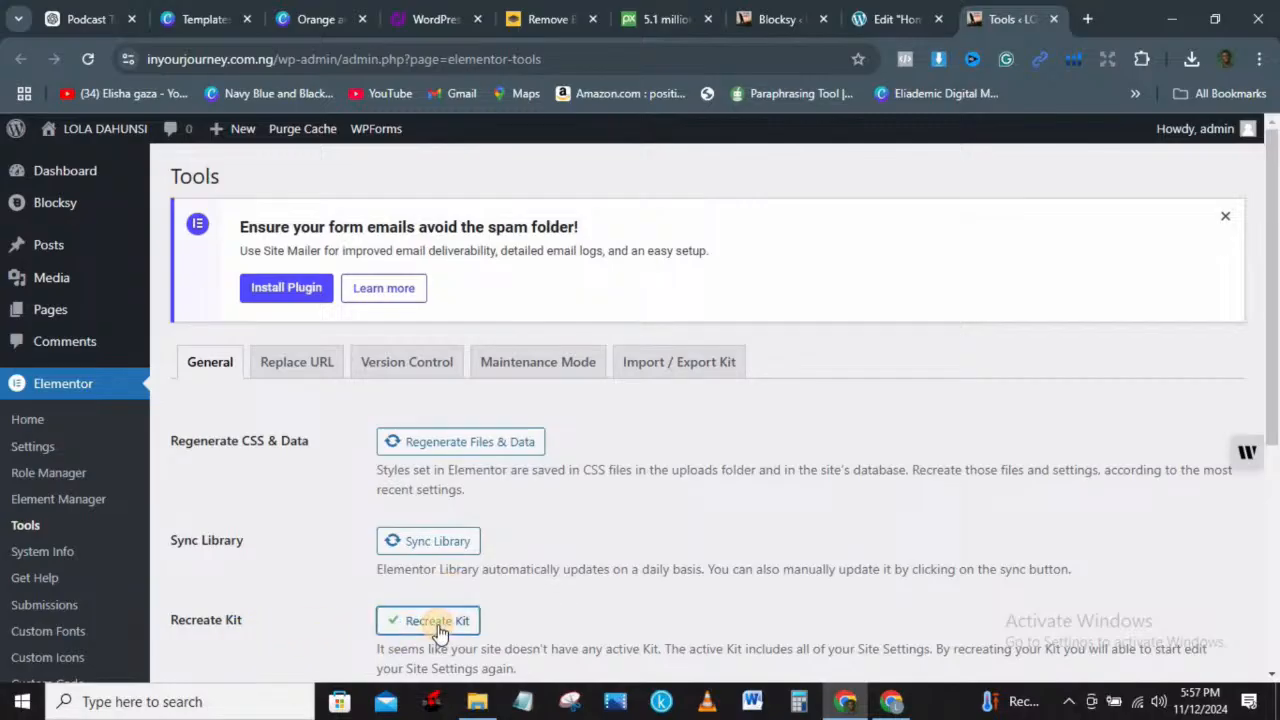
click(926, 28)
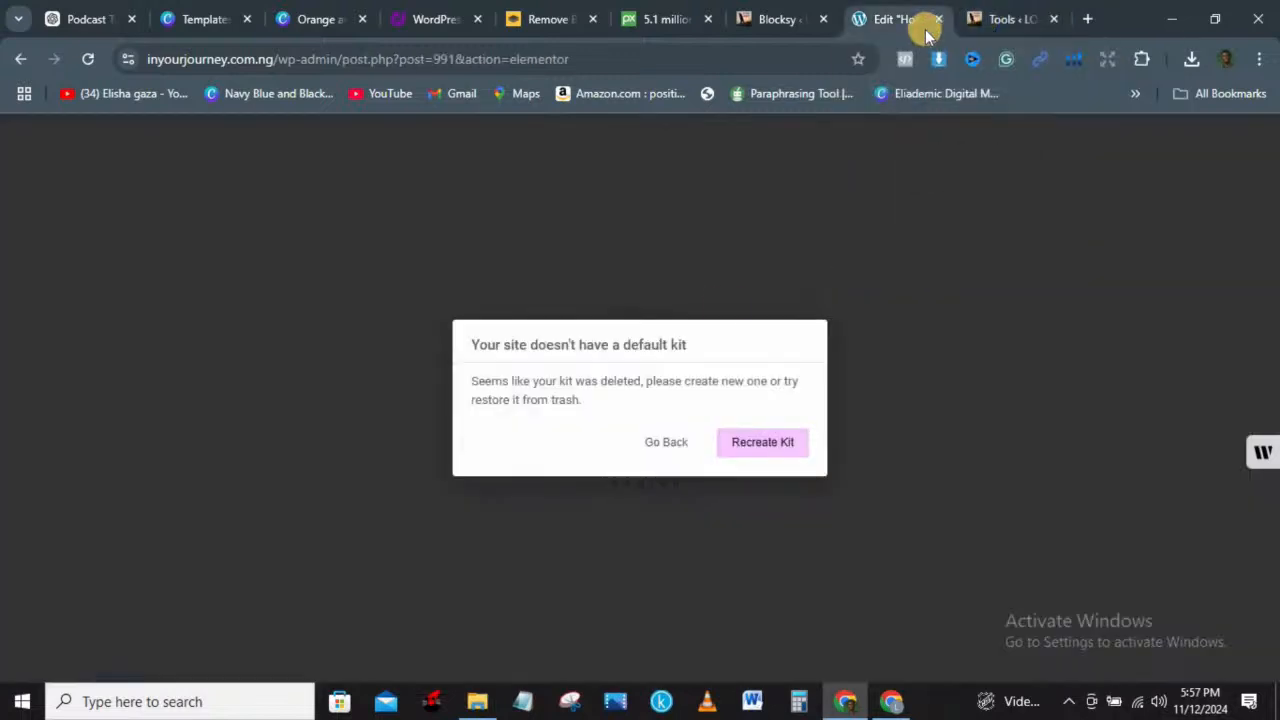
click(664, 443)
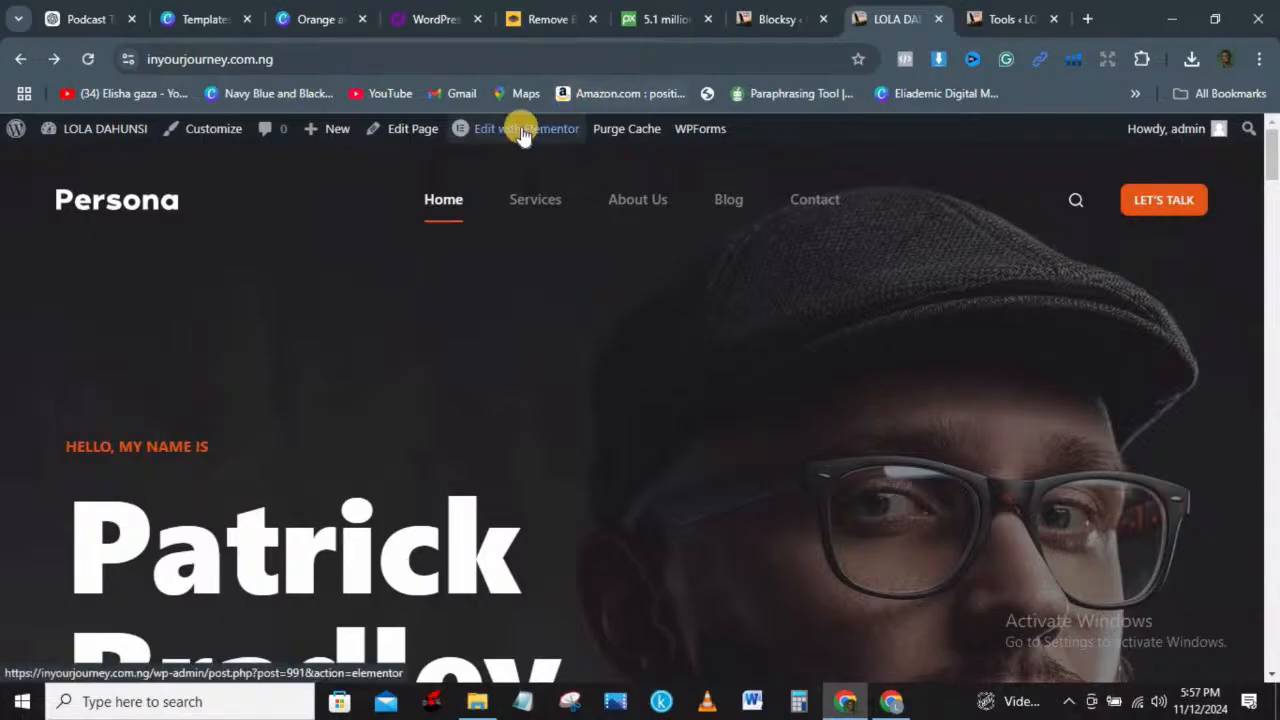
Step: Open the Persona Home page in Elementor and scroll the preview to the video cards
click(626, 160)
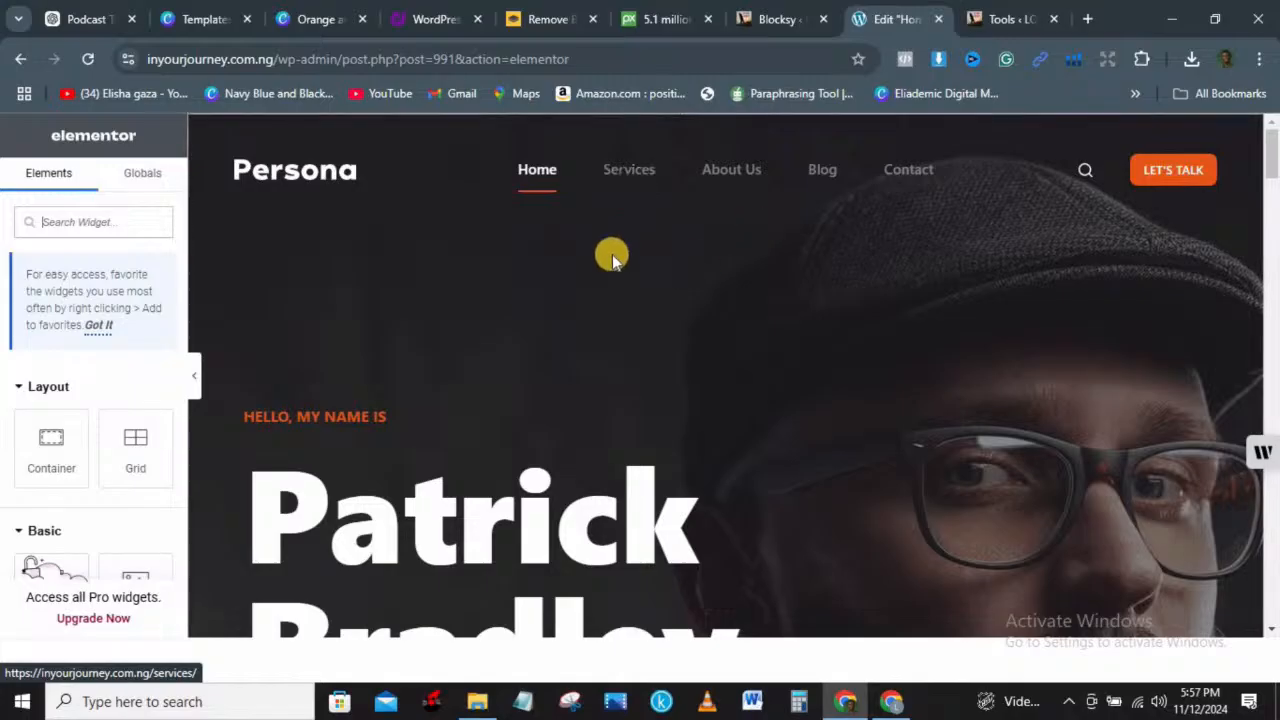
mouse_move(1272, 168)
mouse_down()
mouse_move(1277, 178)
mouse_move(1266, 149)
mouse_up()
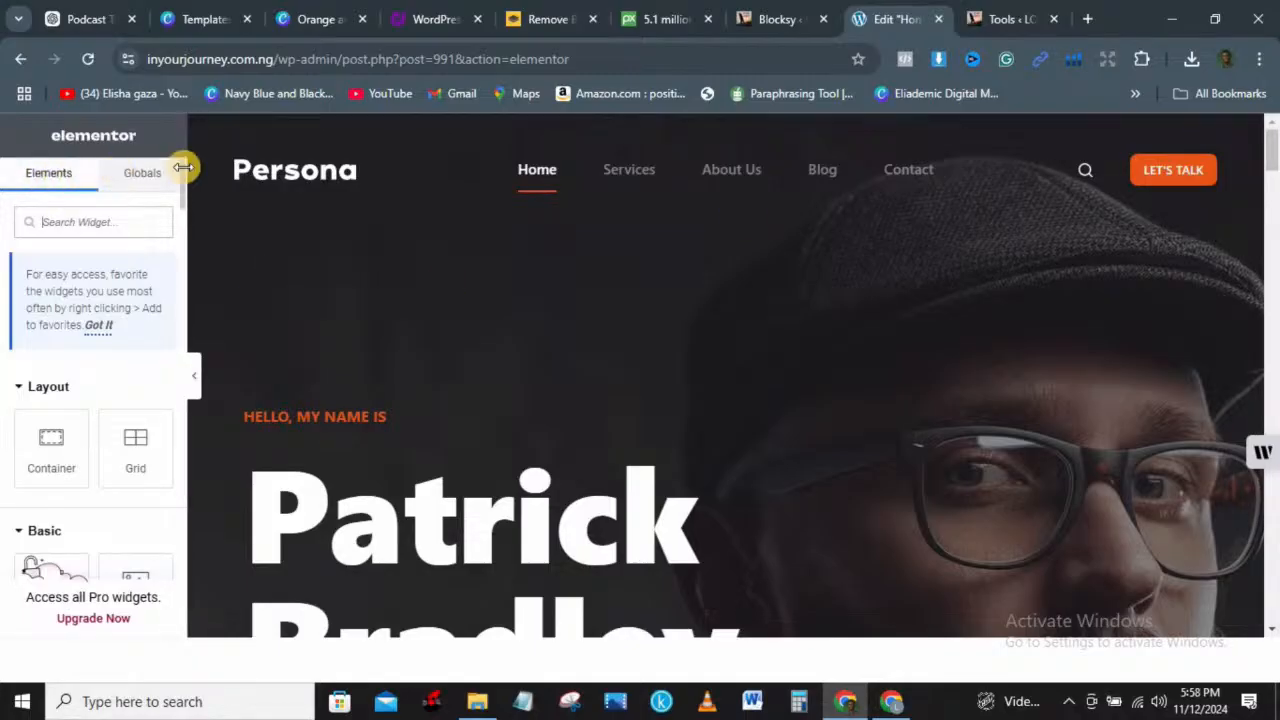
click(321, 170)
drag(181, 178, 188, 211)
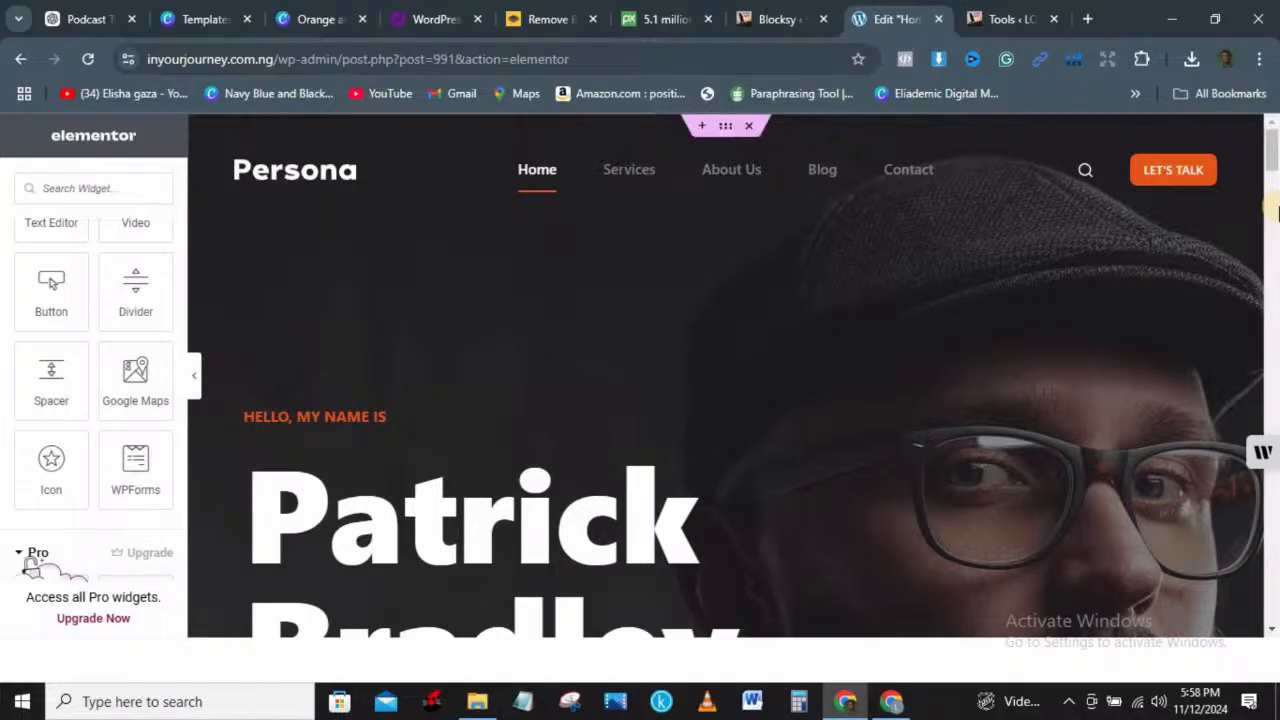
drag(1273, 143, 1273, 204)
scroll(1153, 365, down, 10)
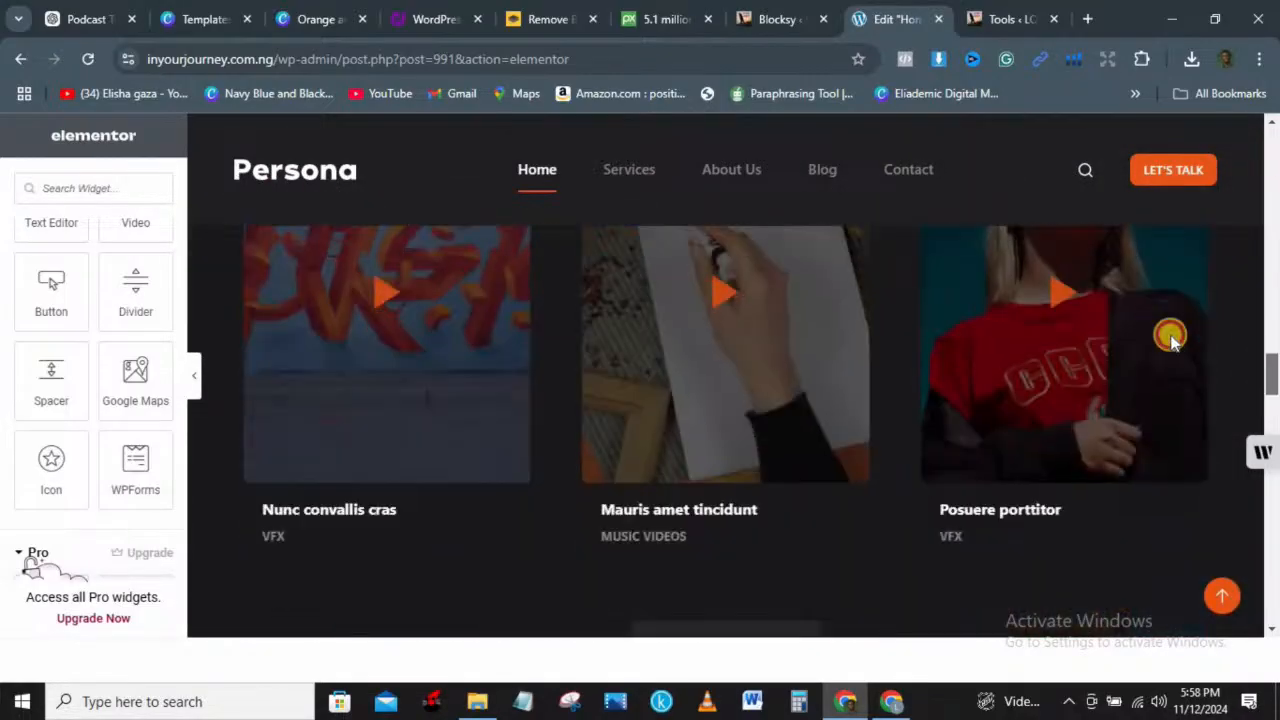
scroll(1197, 315, down, 4)
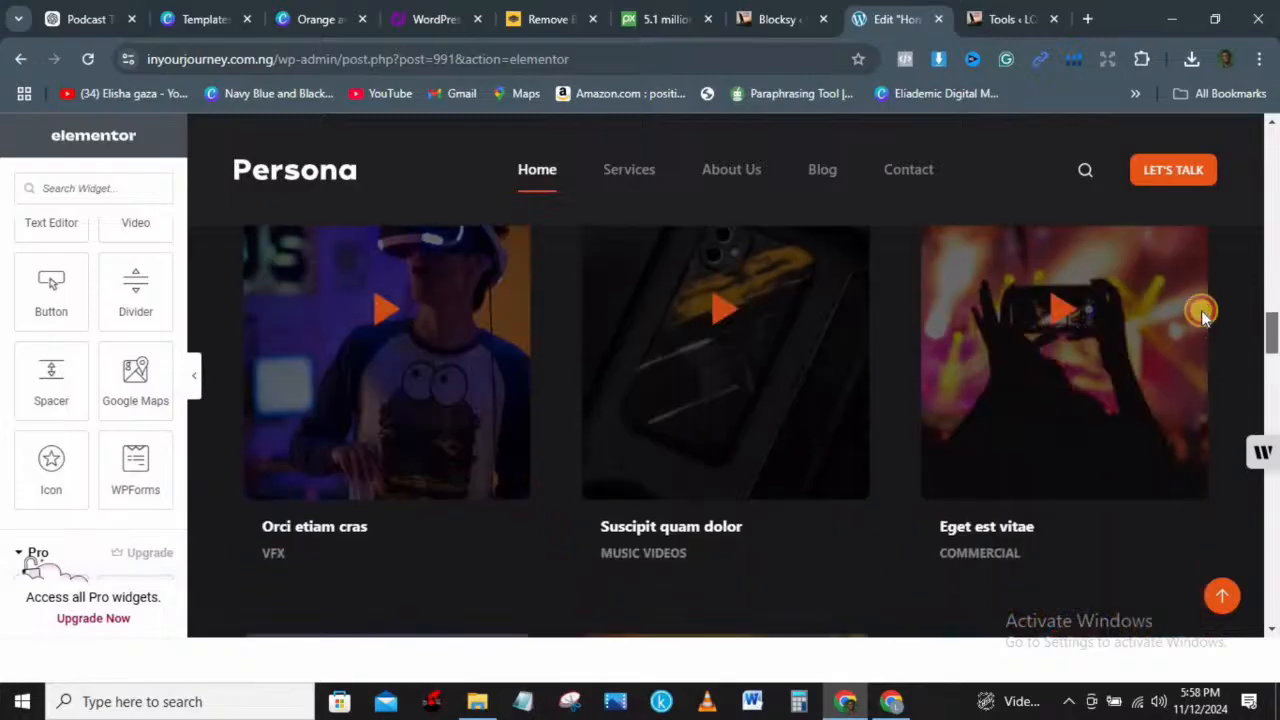
scroll(1197, 306, up, 3)
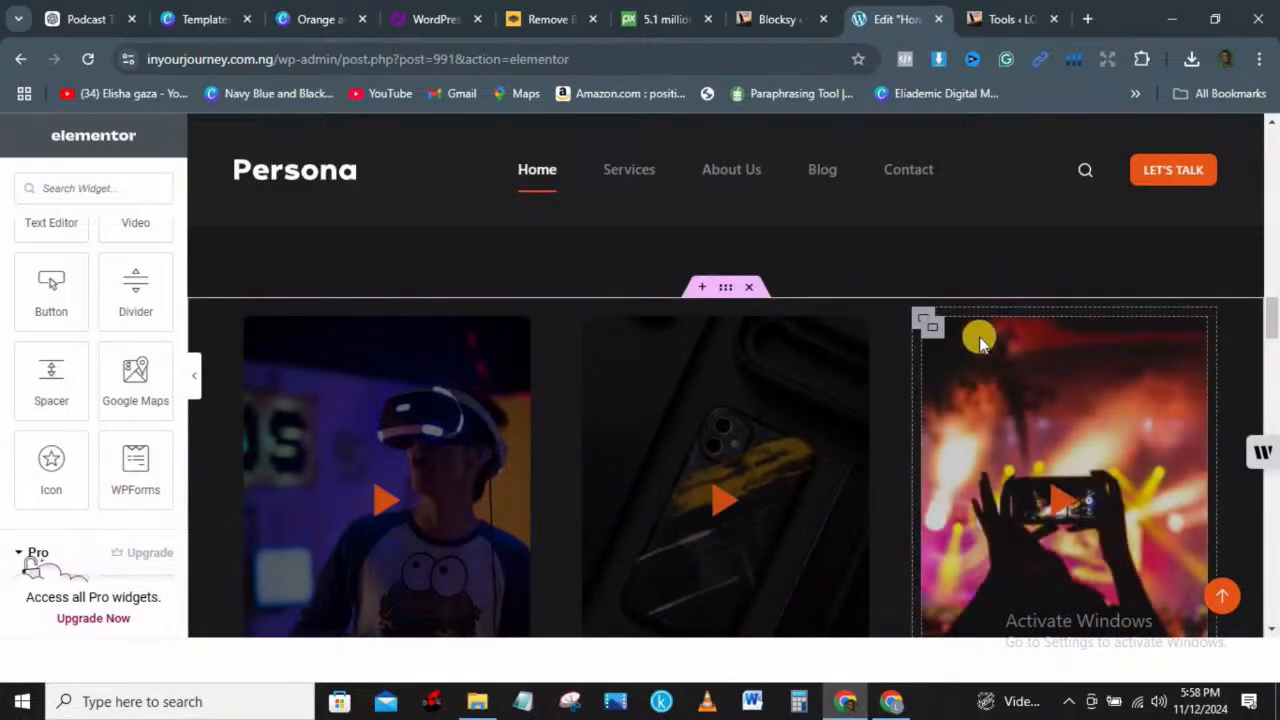
Step: Delete the second row of video cards and the '02. Videos' heading section
click(726, 290)
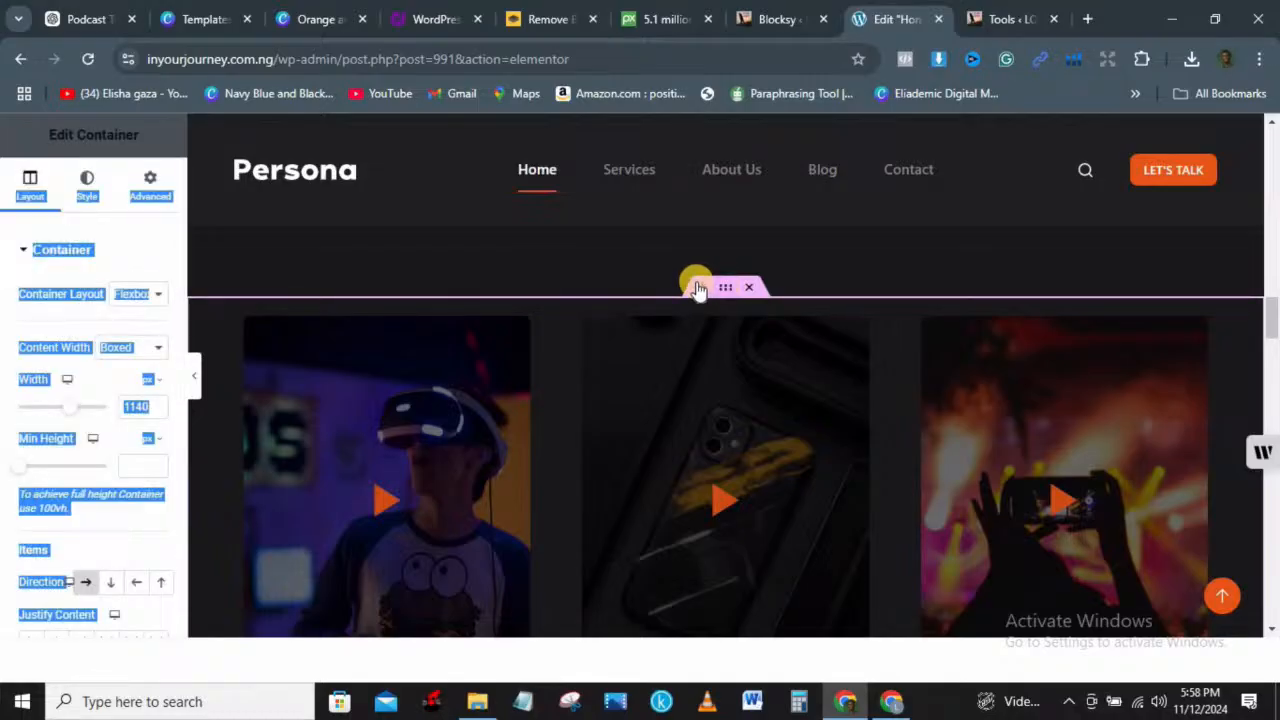
click(698, 288)
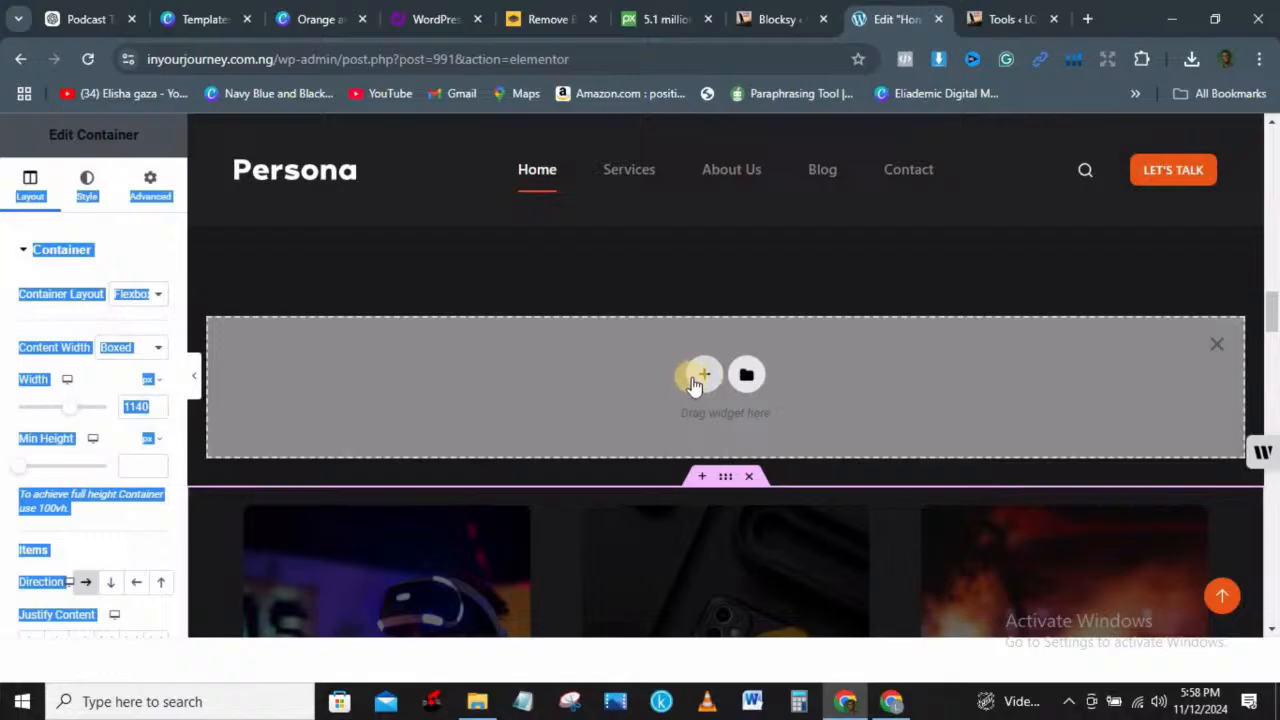
click(1216, 341)
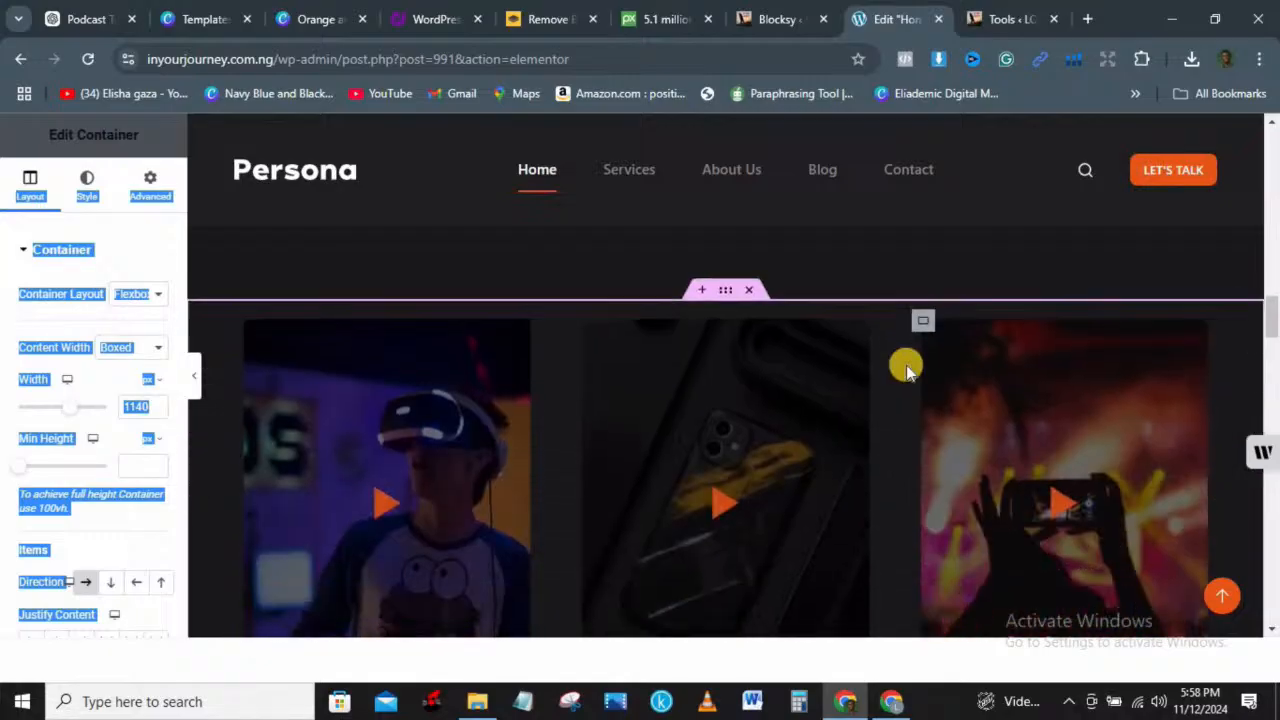
click(749, 290)
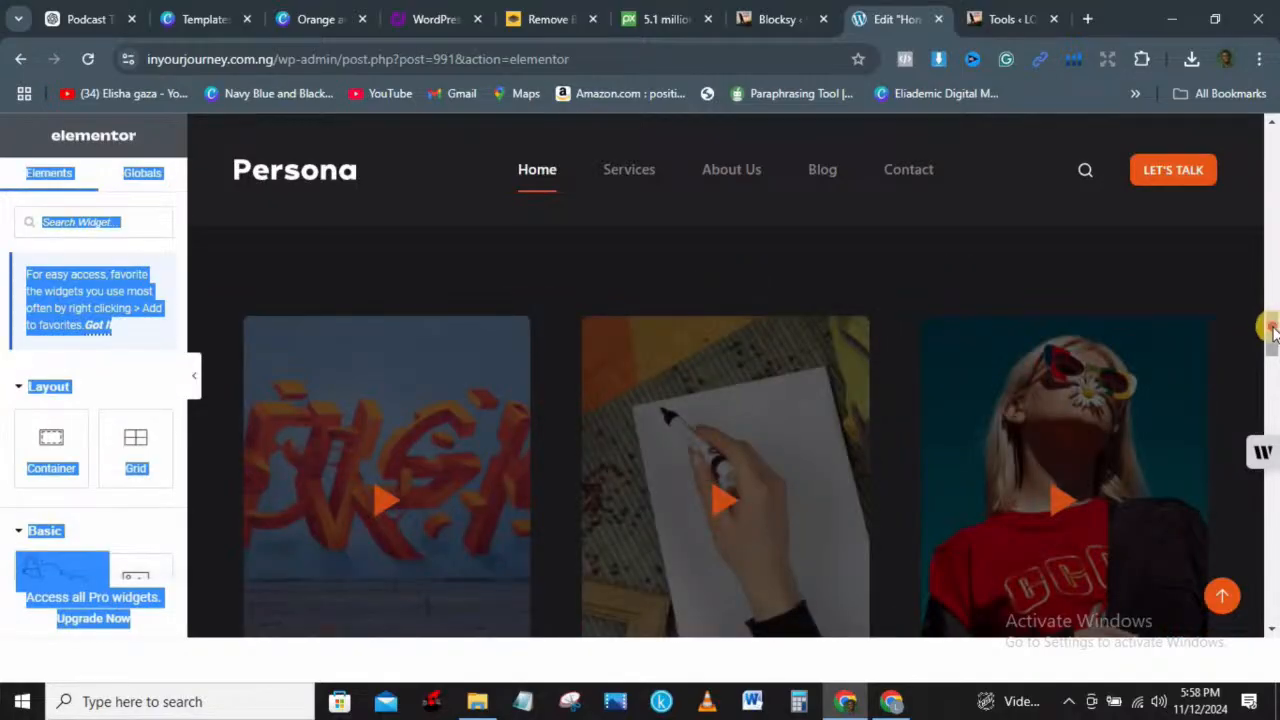
drag(1270, 322, 1270, 319)
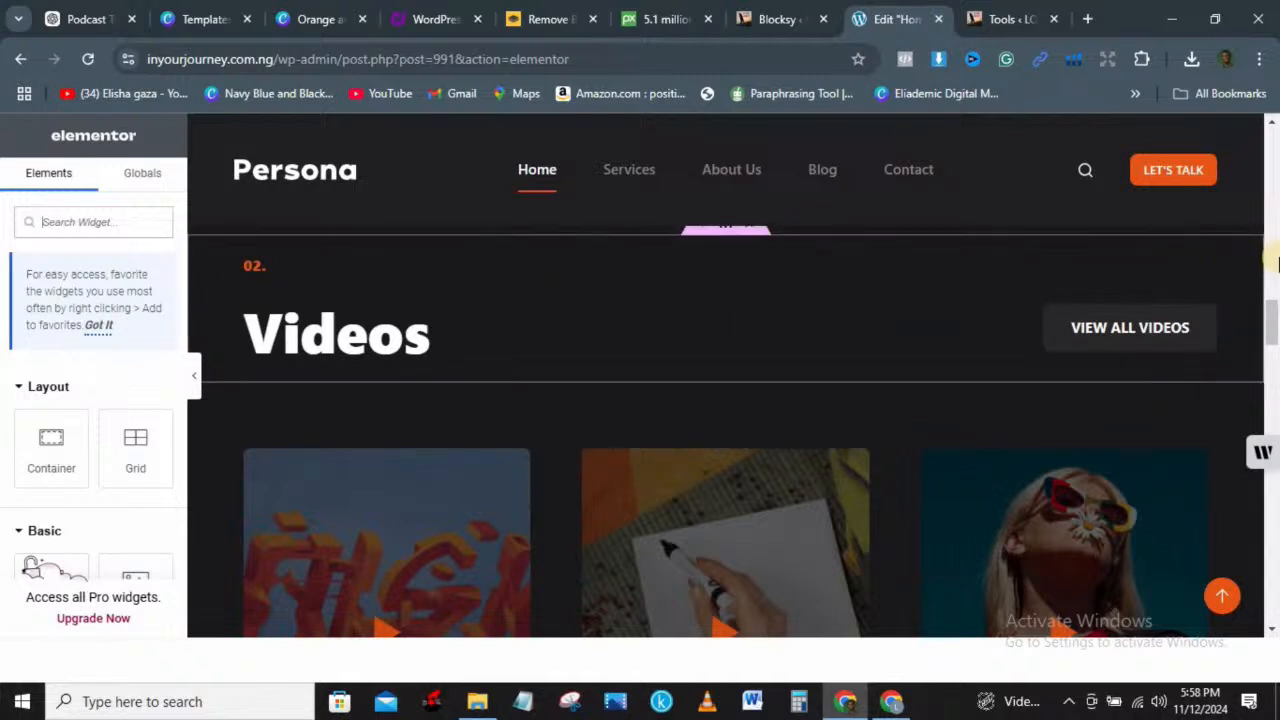
drag(1272, 295, 1266, 286)
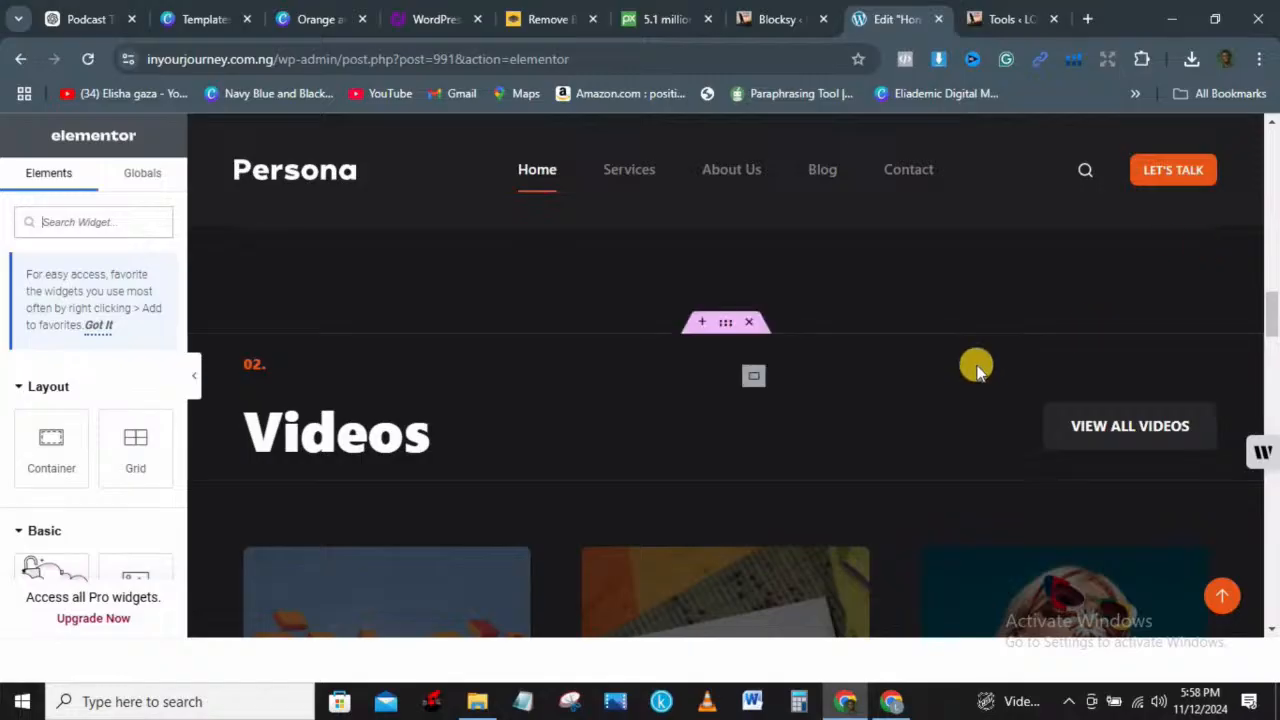
click(747, 323)
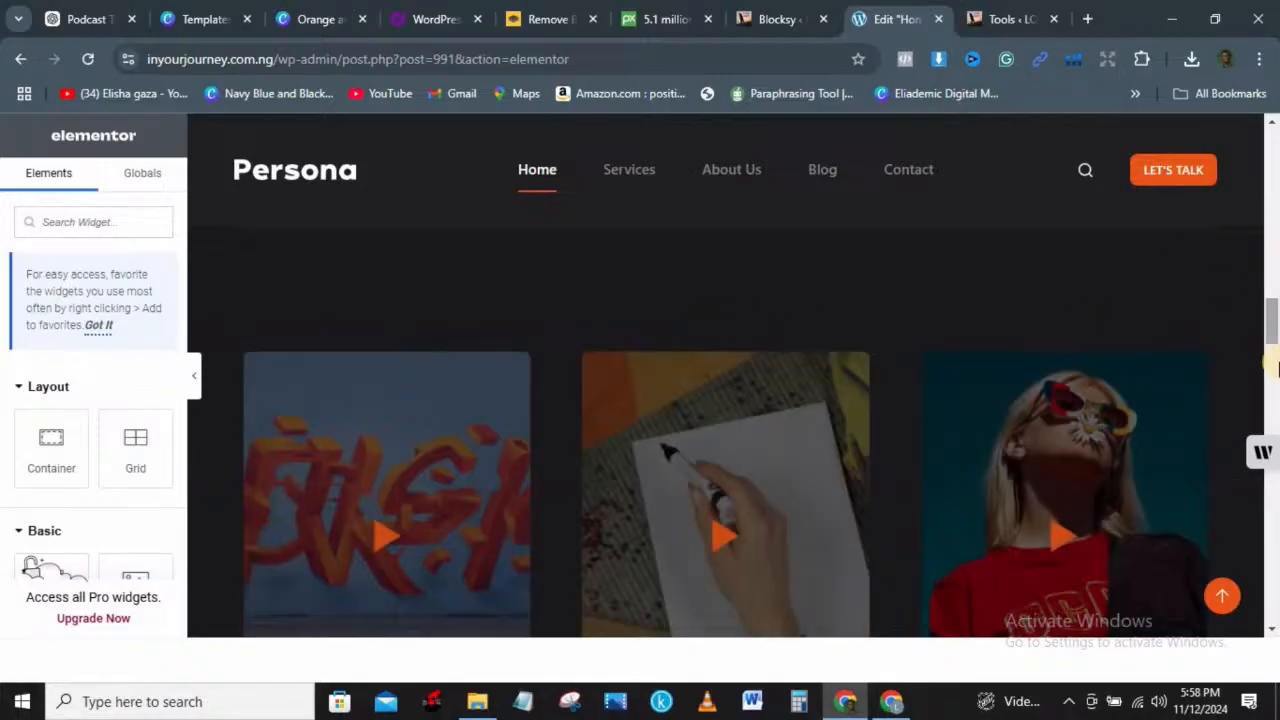
drag(1272, 325, 1257, 291)
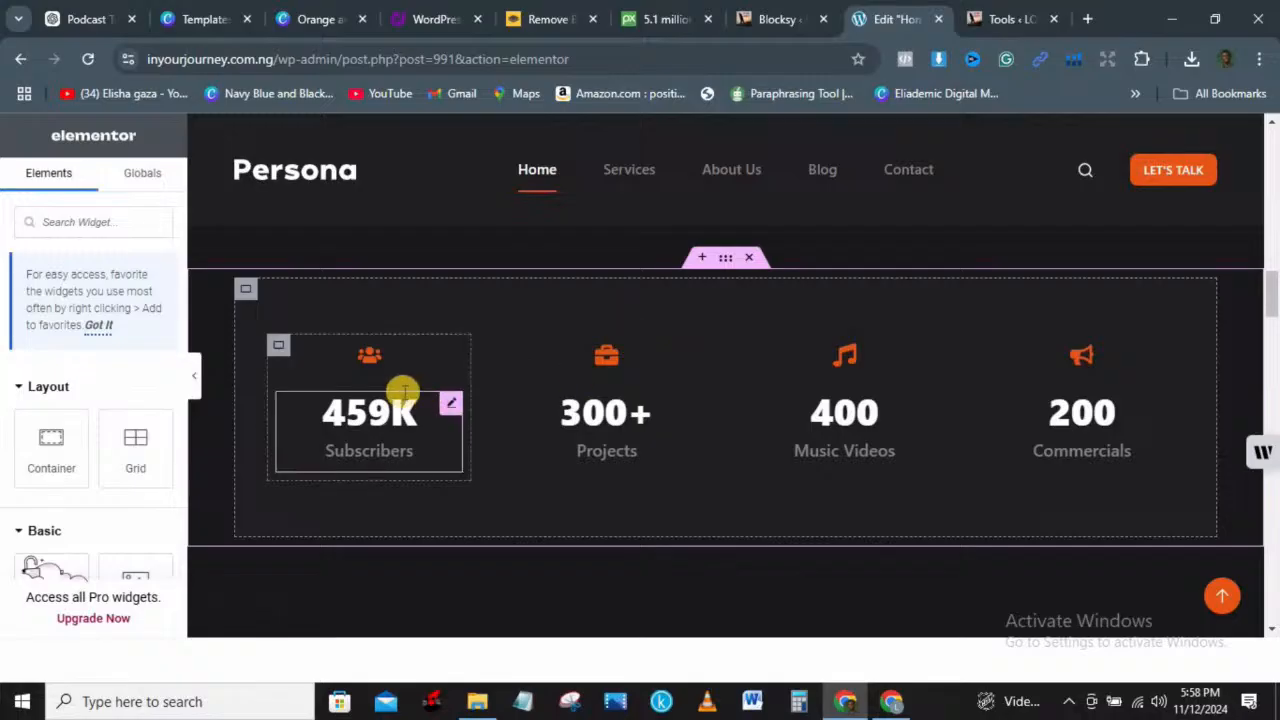
Step: Set the first counter's ending number to 1000 with suffix K and retitle it 'follower'
click(420, 422)
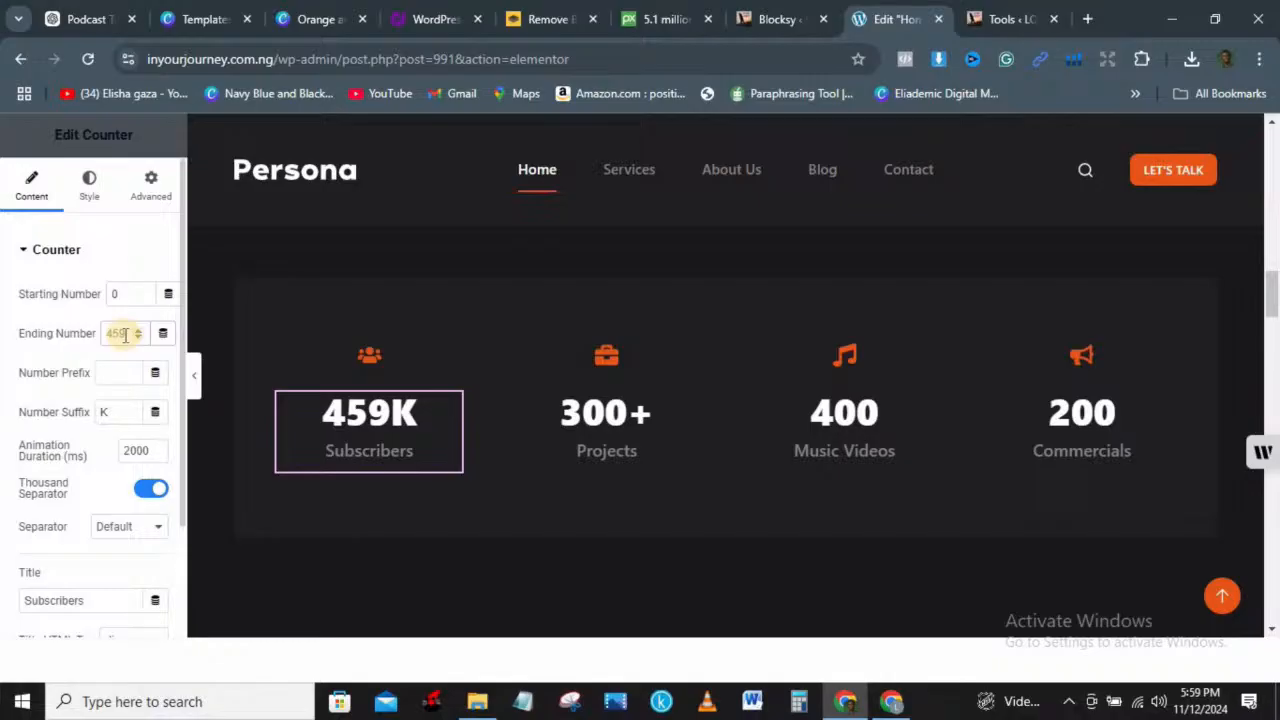
key(BackSpace)
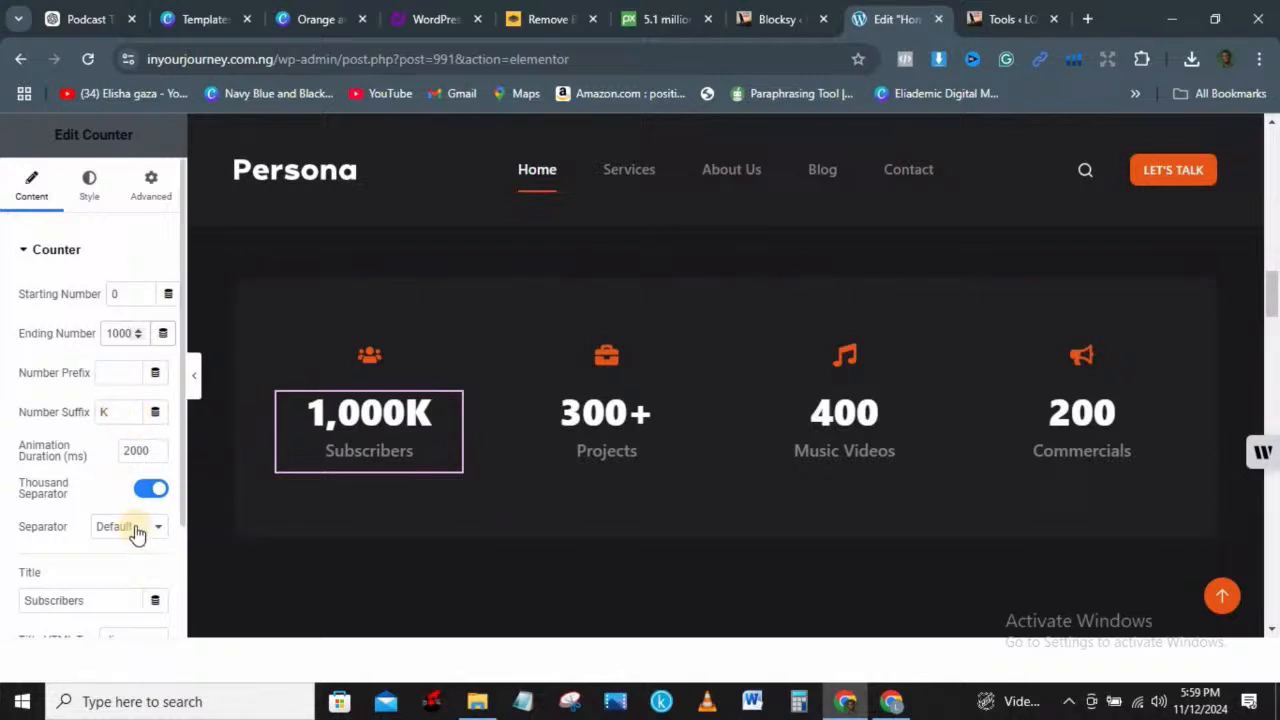
click(101, 598)
key(BackSpace)
key(BackSpace)
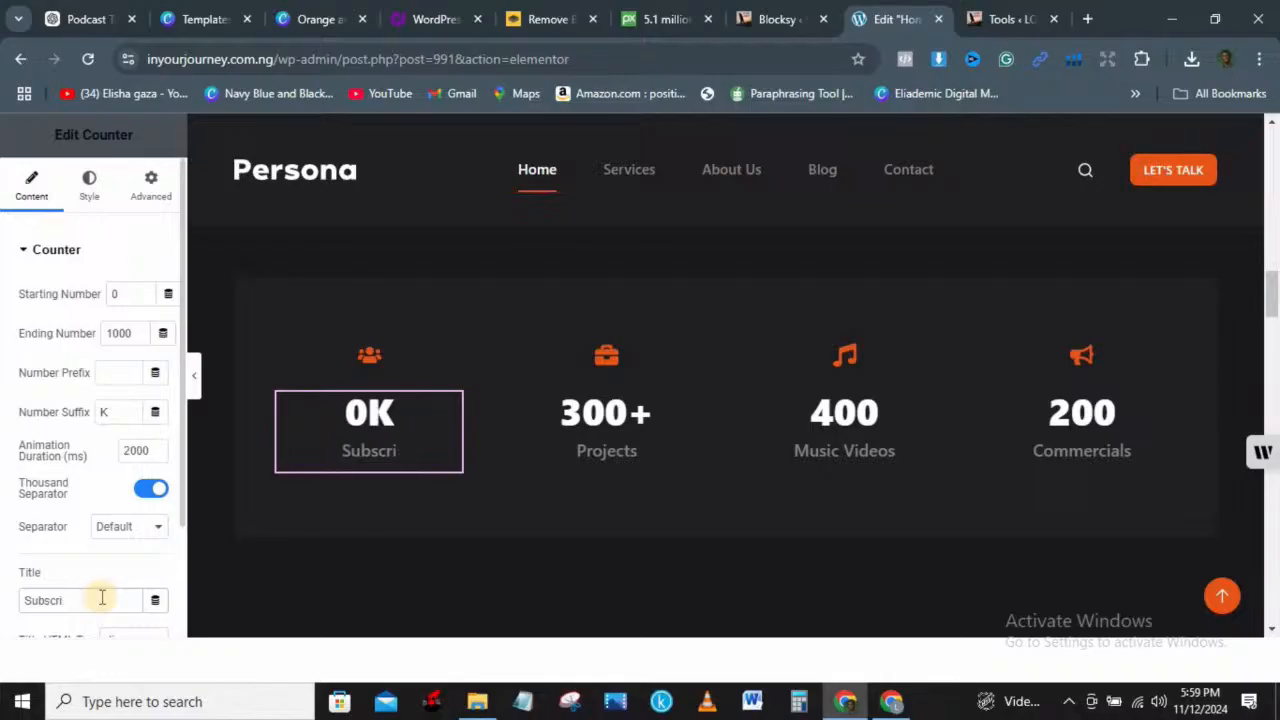
key(BackSpace)
key(BackSpace)
key(BackSpace)
key(BackSpace)
text(f)
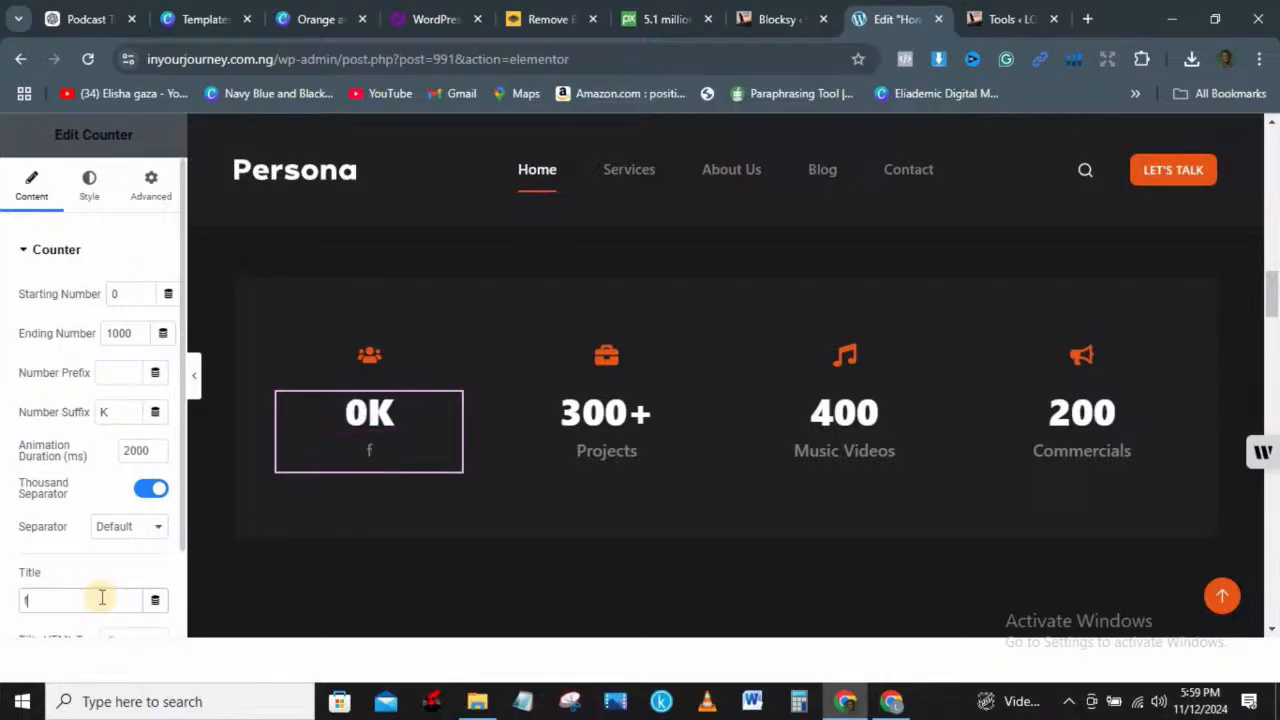
text(ollow)
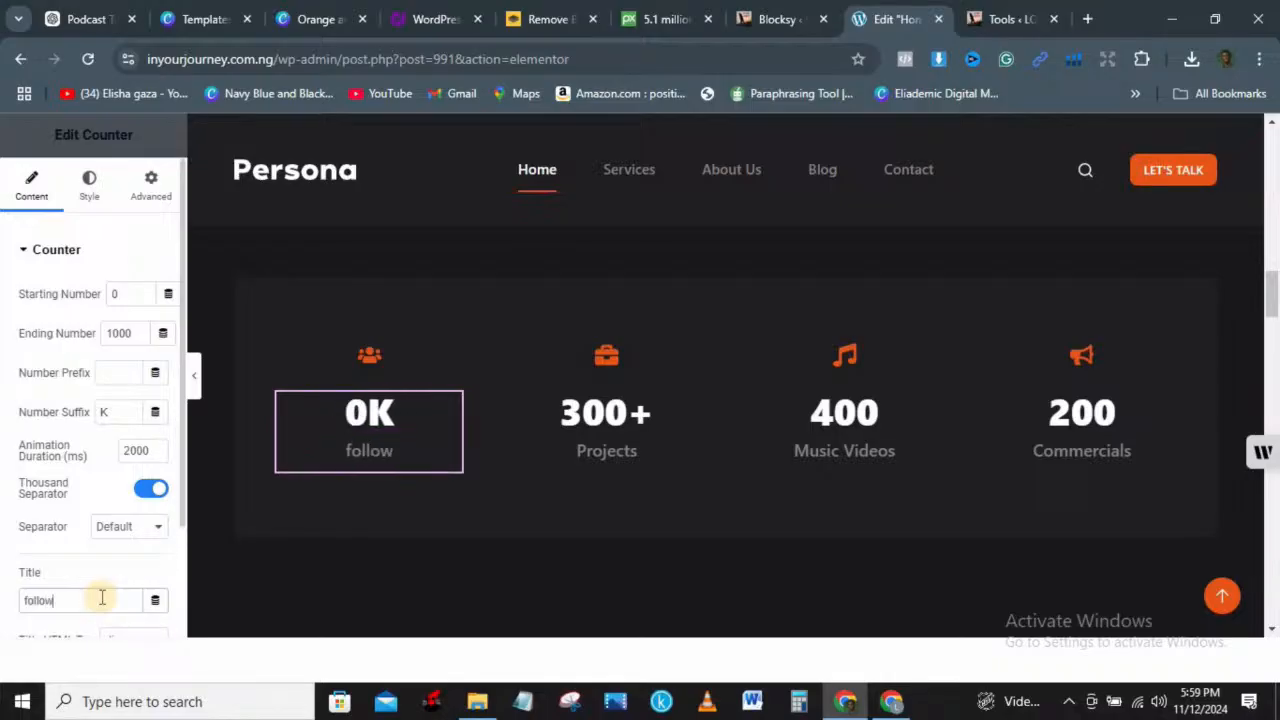
text(ers)
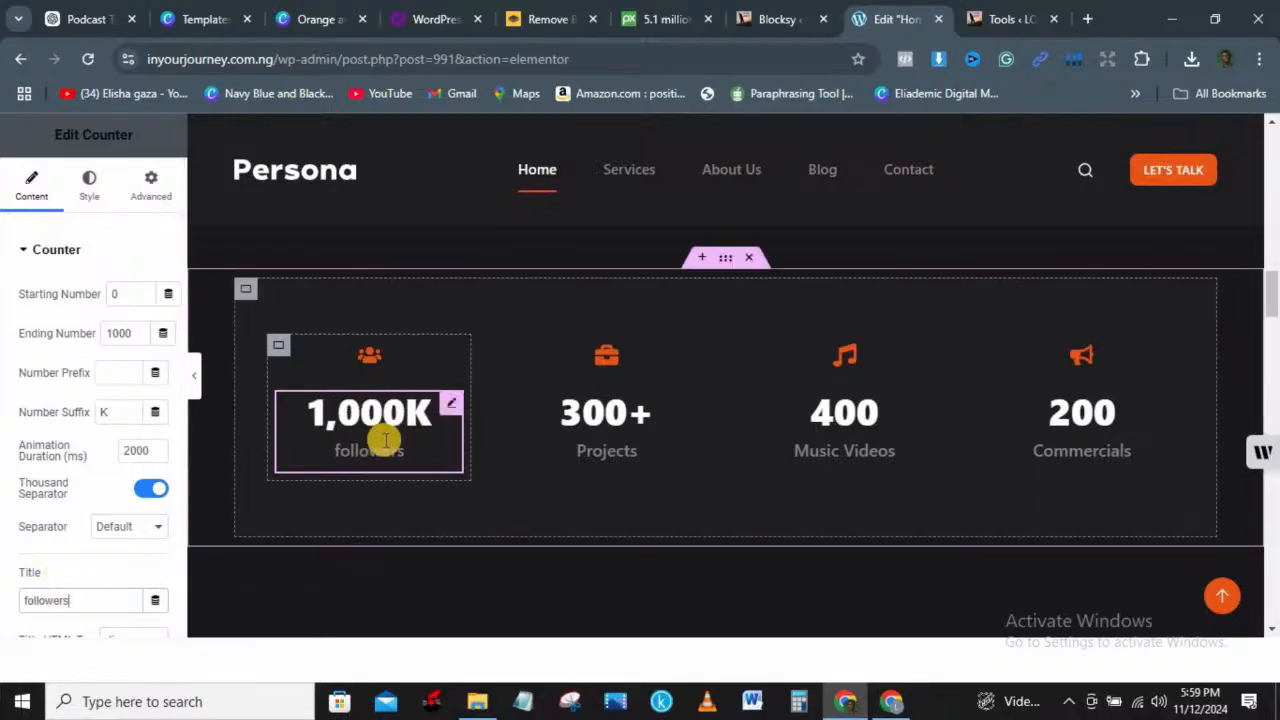
Step: Change the 300+ Projects counter to ending number 10 titled 'guest'
click(597, 400)
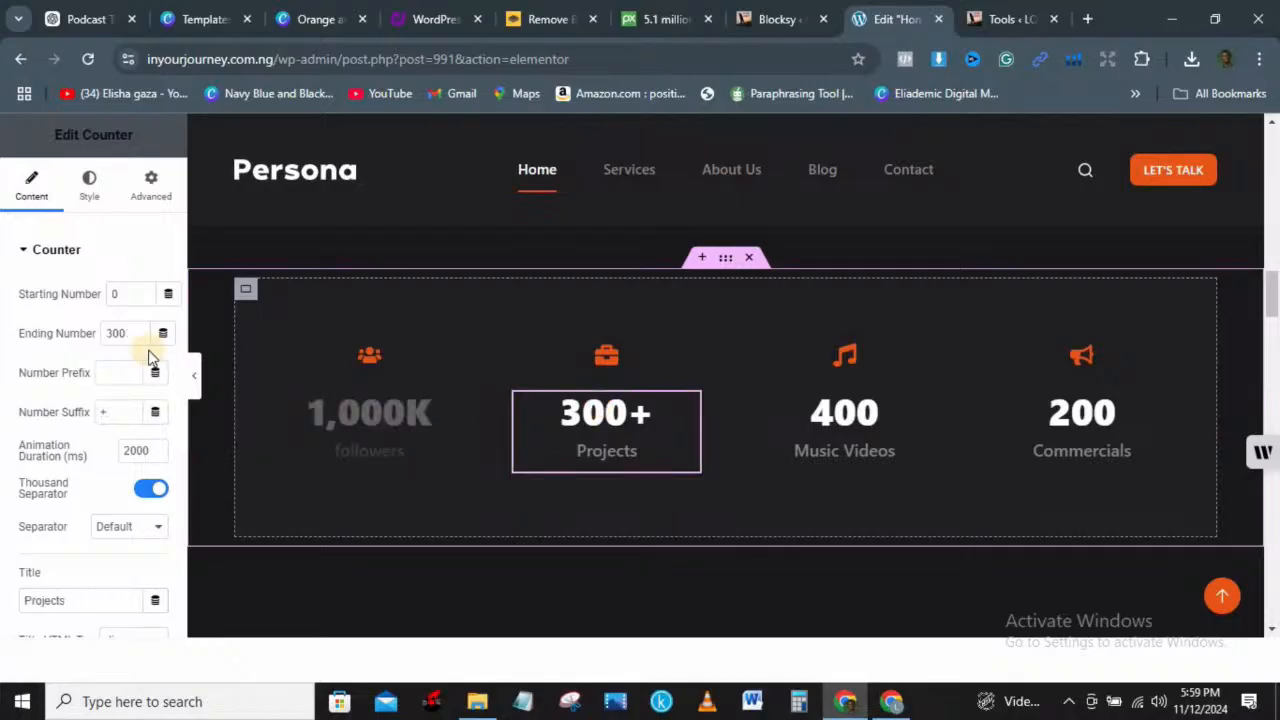
double_click(123, 334)
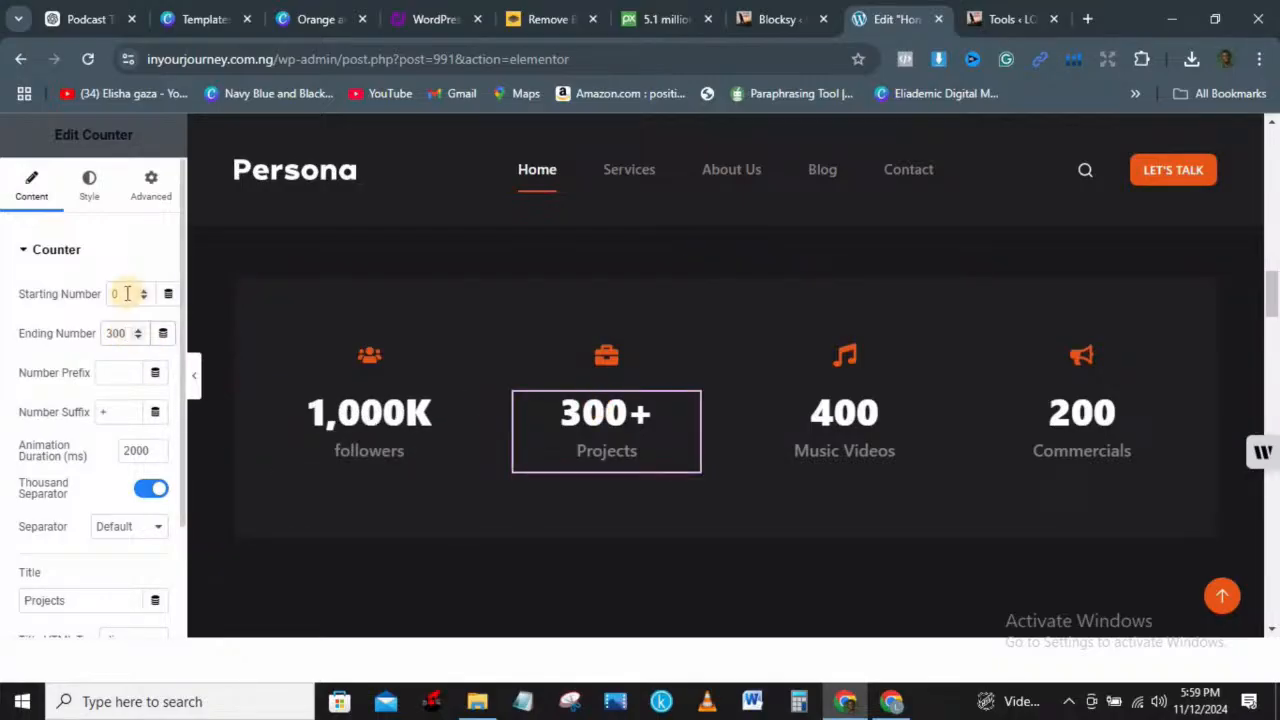
click(123, 293)
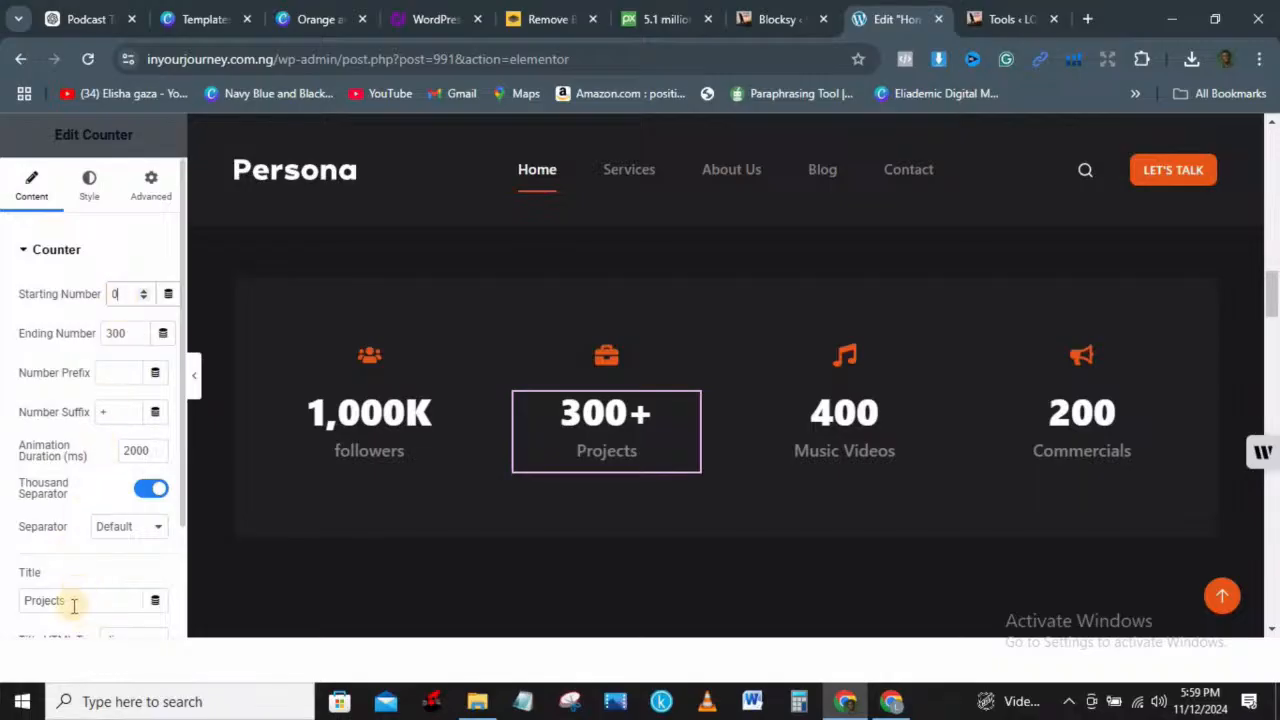
key(BackSpace)
key(BackSpace)
key(BackSpace)
key(BackSpace)
key(BackSpace)
key(BackSpace)
key(BackSpace)
key(BackSpace)
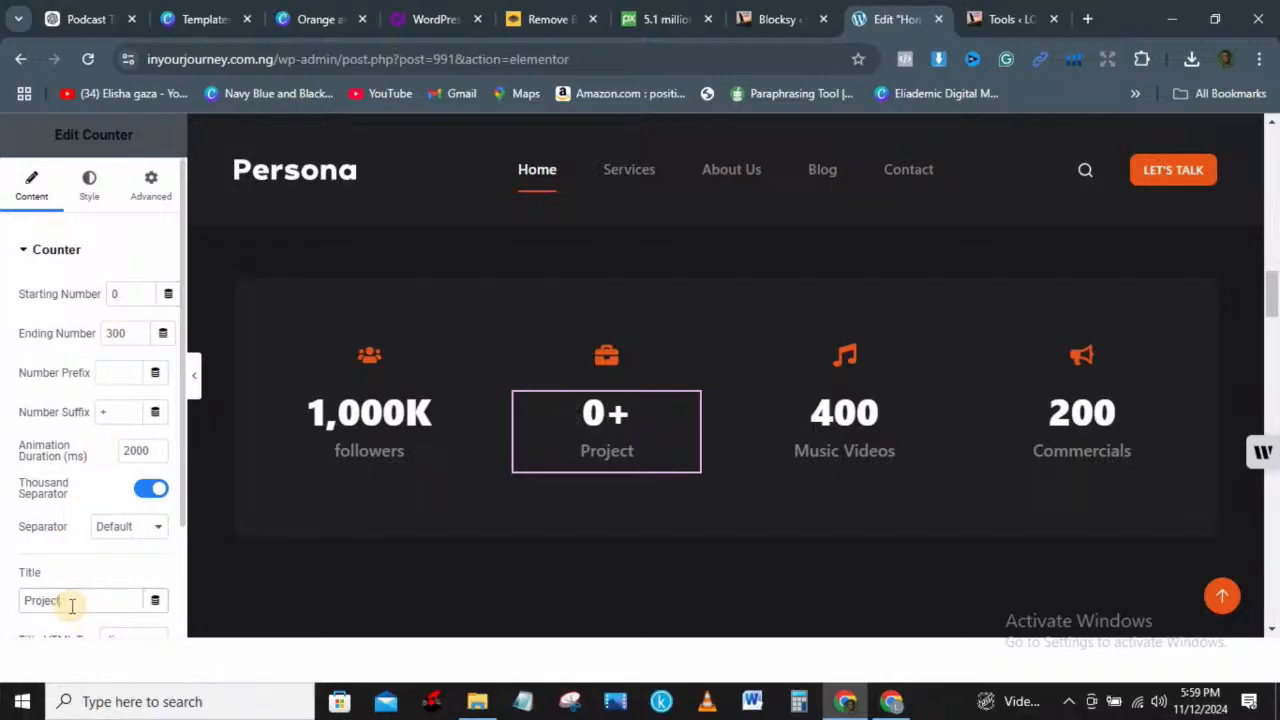
text(guest)
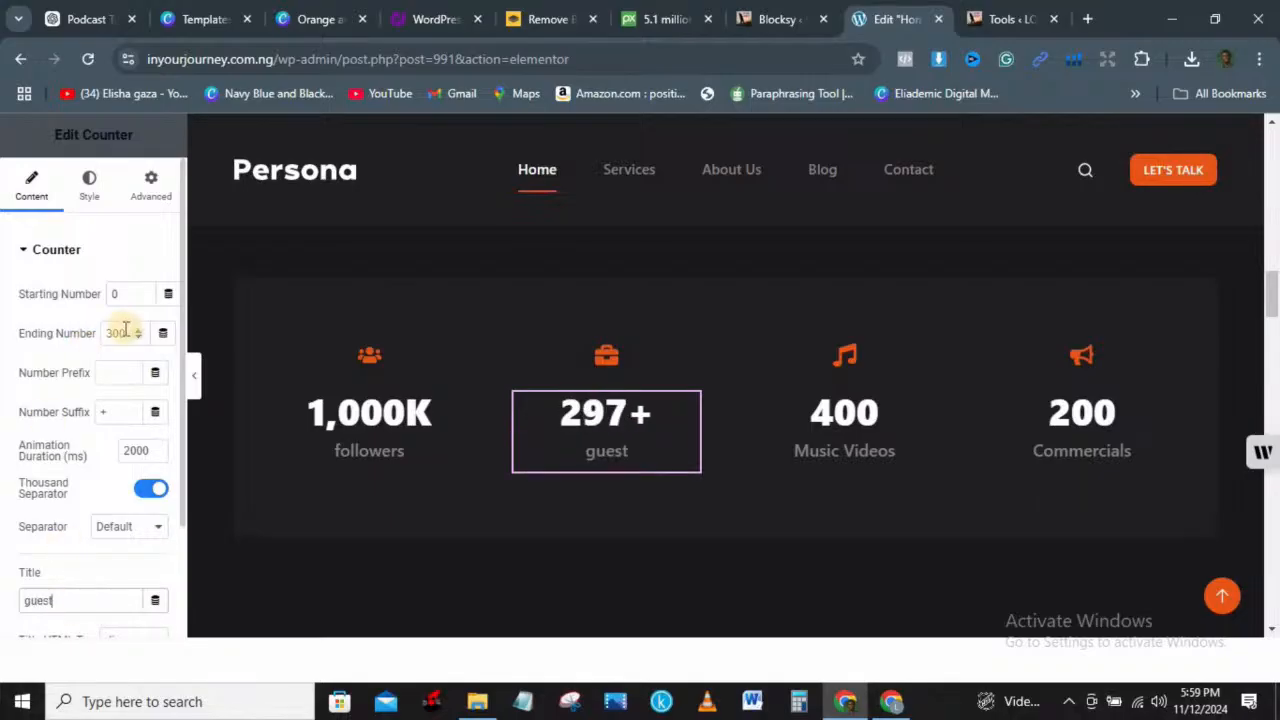
key(BackSpace)
key(BackSpace)
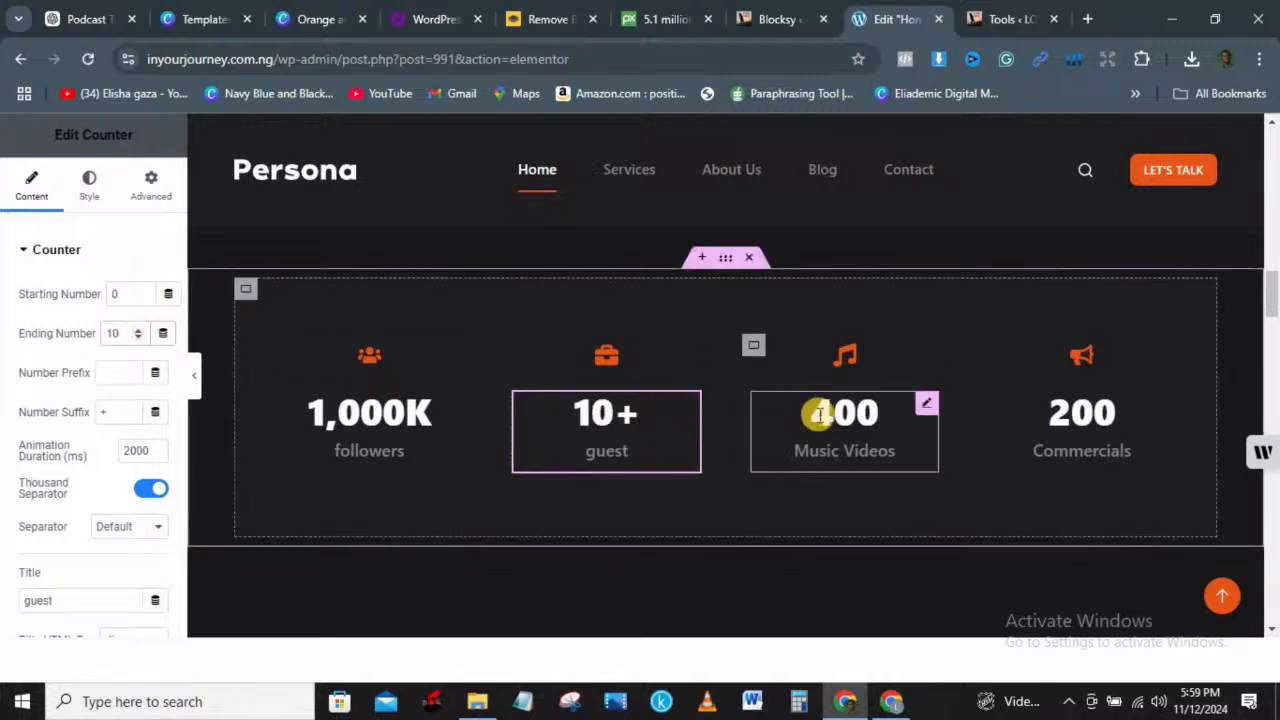
click(882, 418)
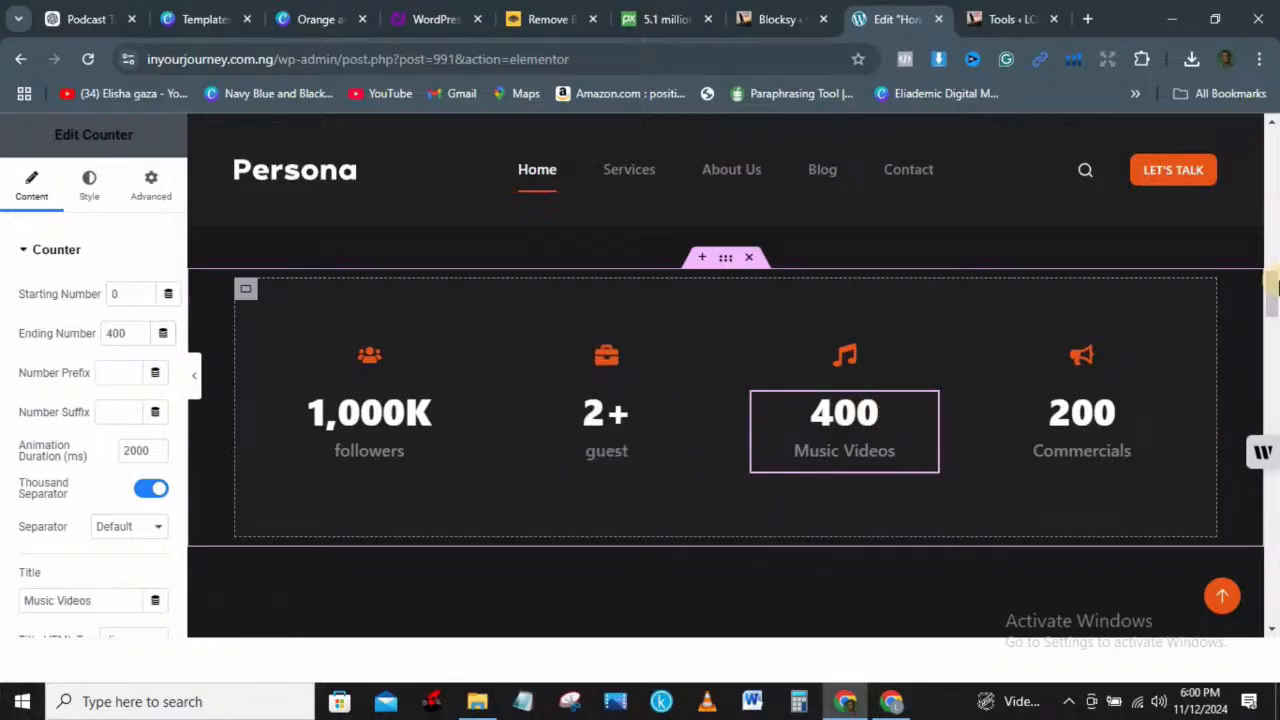
drag(1275, 276, 1272, 458)
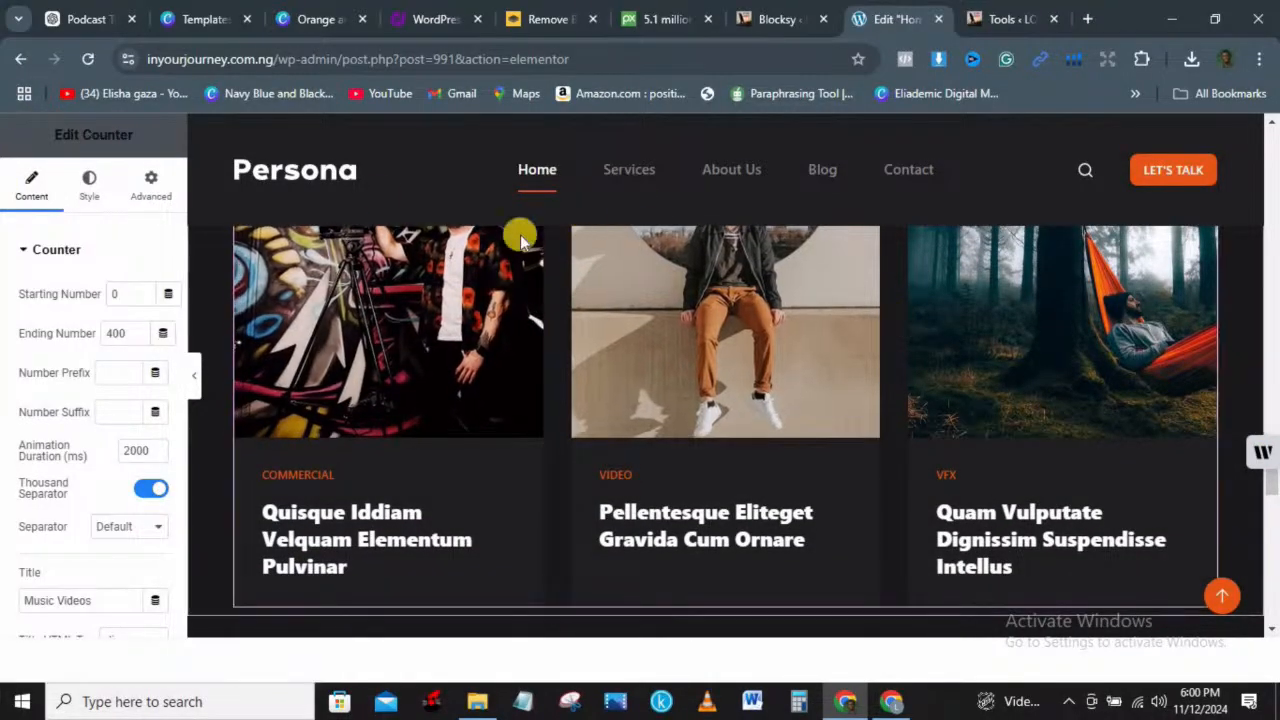
Step: Return to the Elements panel and drag a Container widget onto the page
click(637, 183)
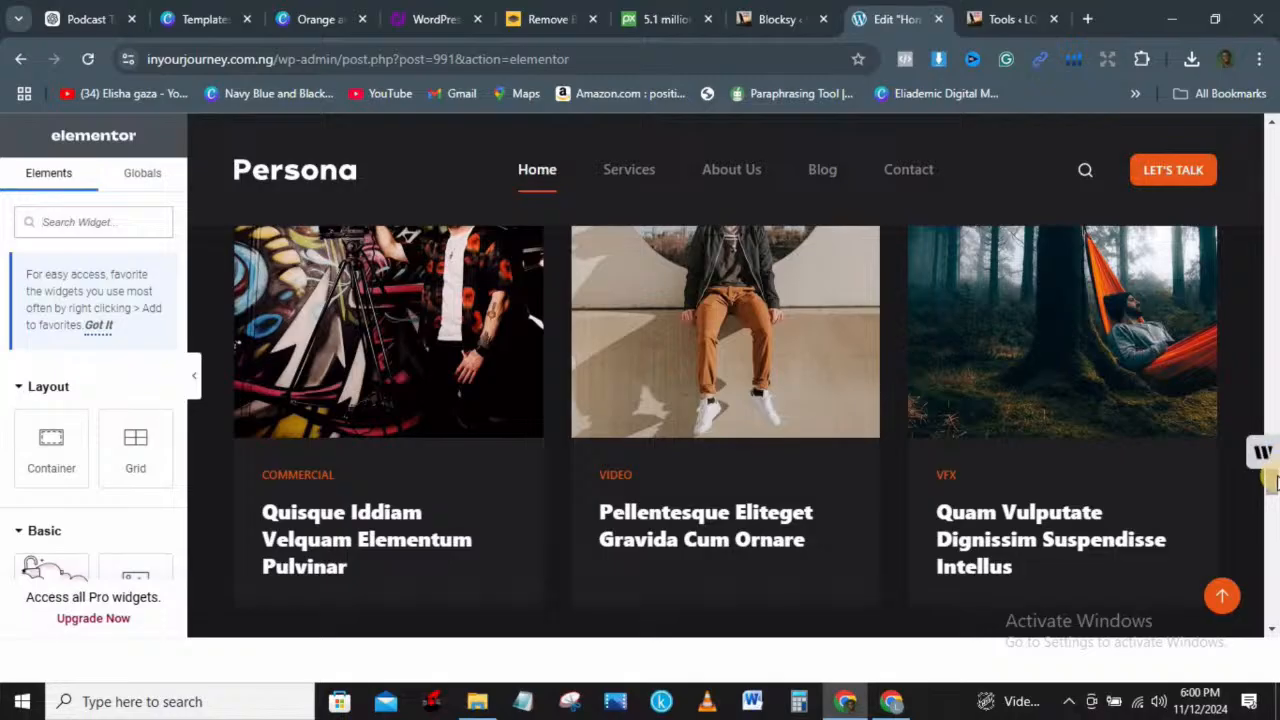
scroll(1272, 495, down, 3)
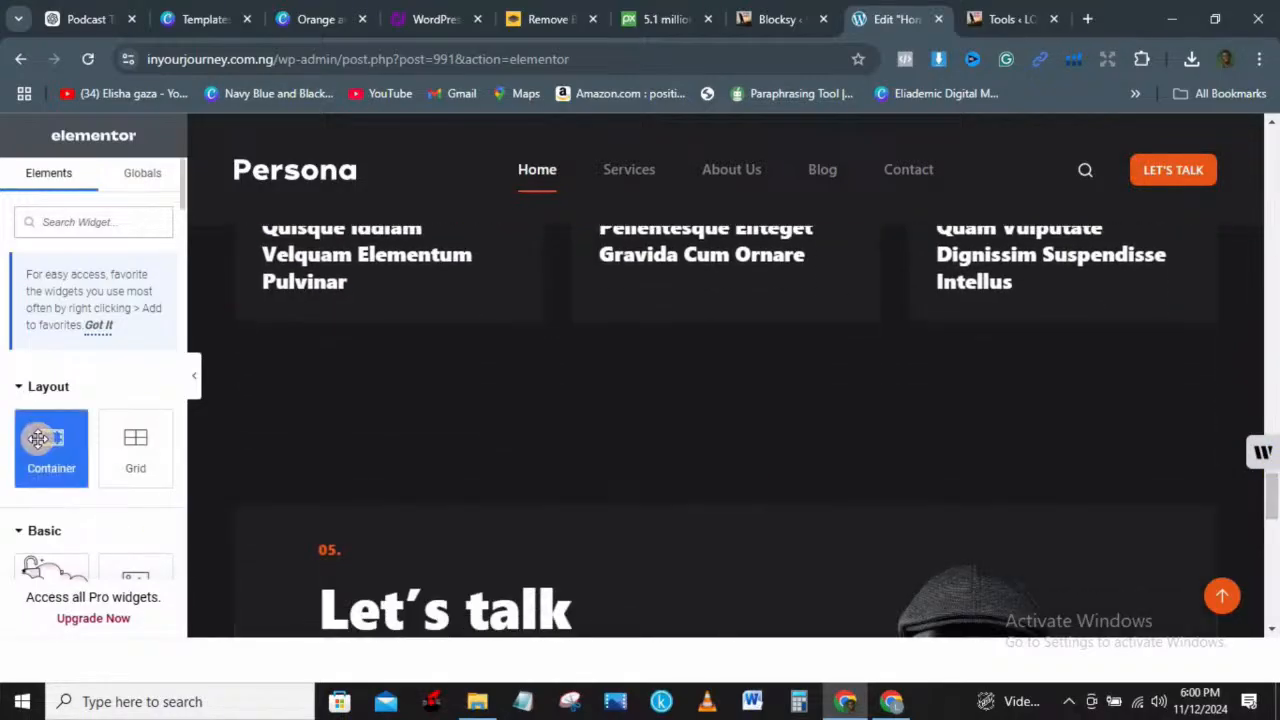
drag(38, 437, 683, 400)
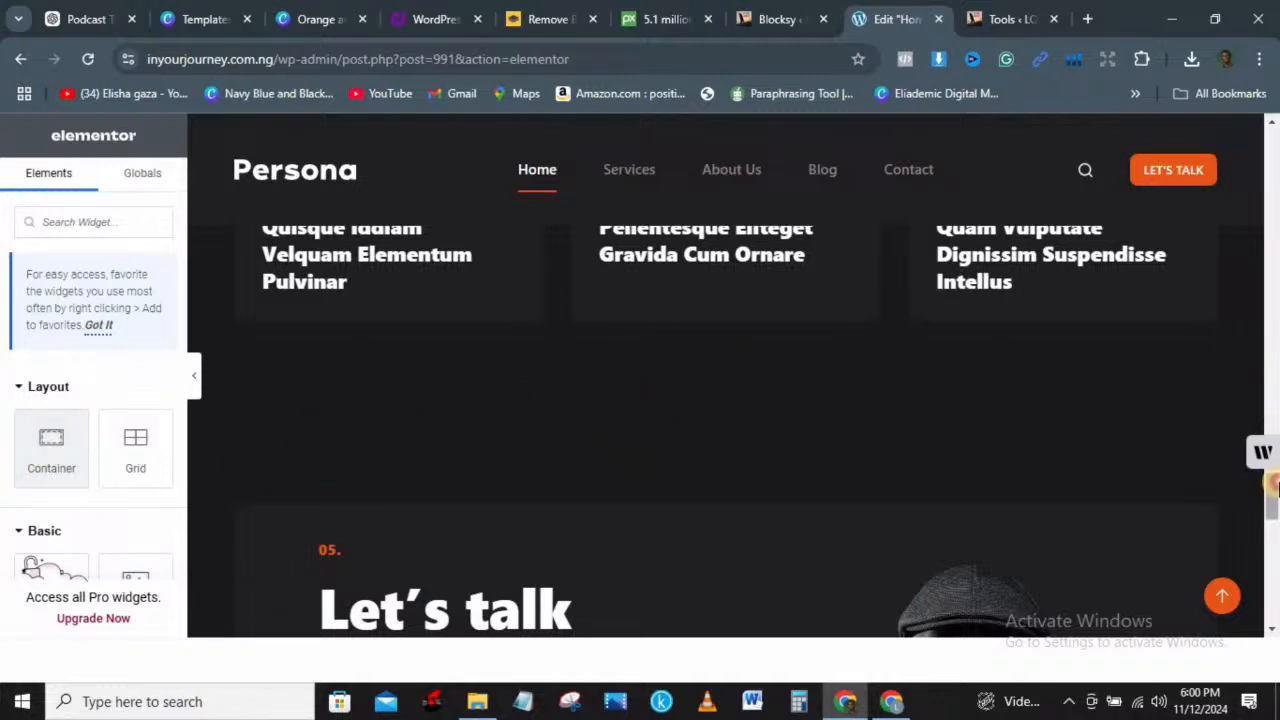
scroll(1275, 485, down, 2)
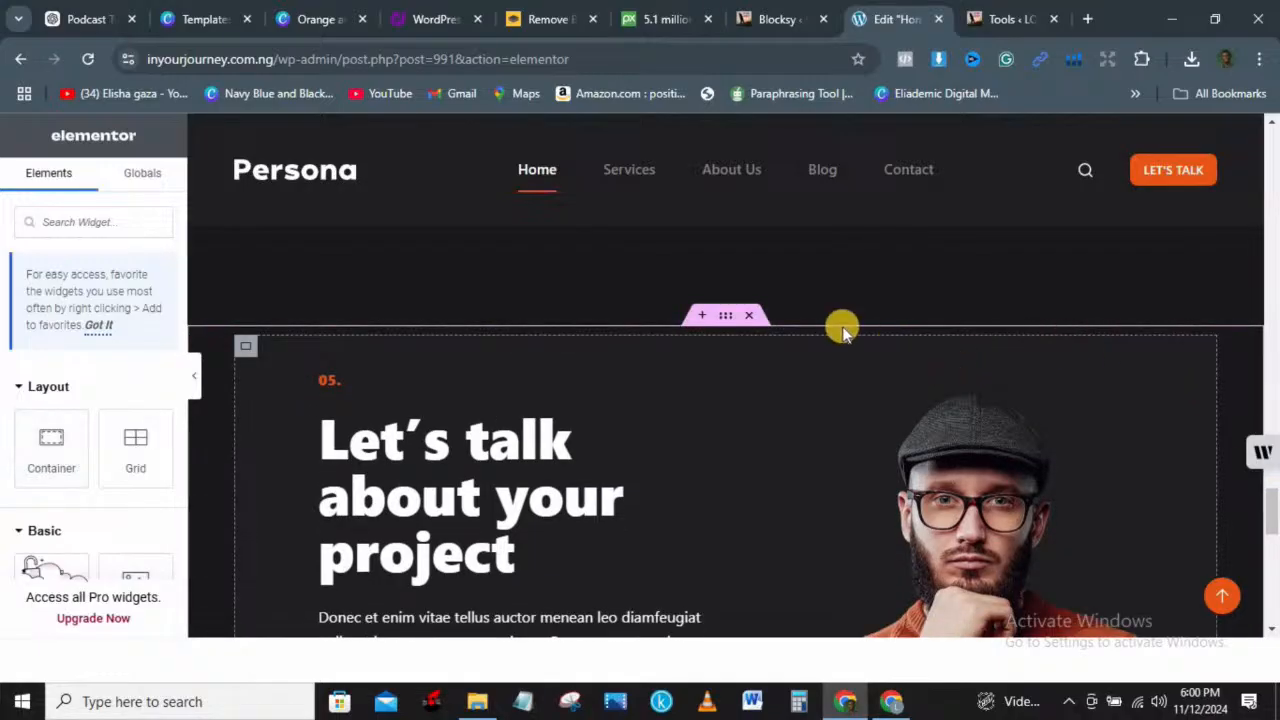
Step: Inspect the Let's talk container's Layout and Style settings
click(725, 318)
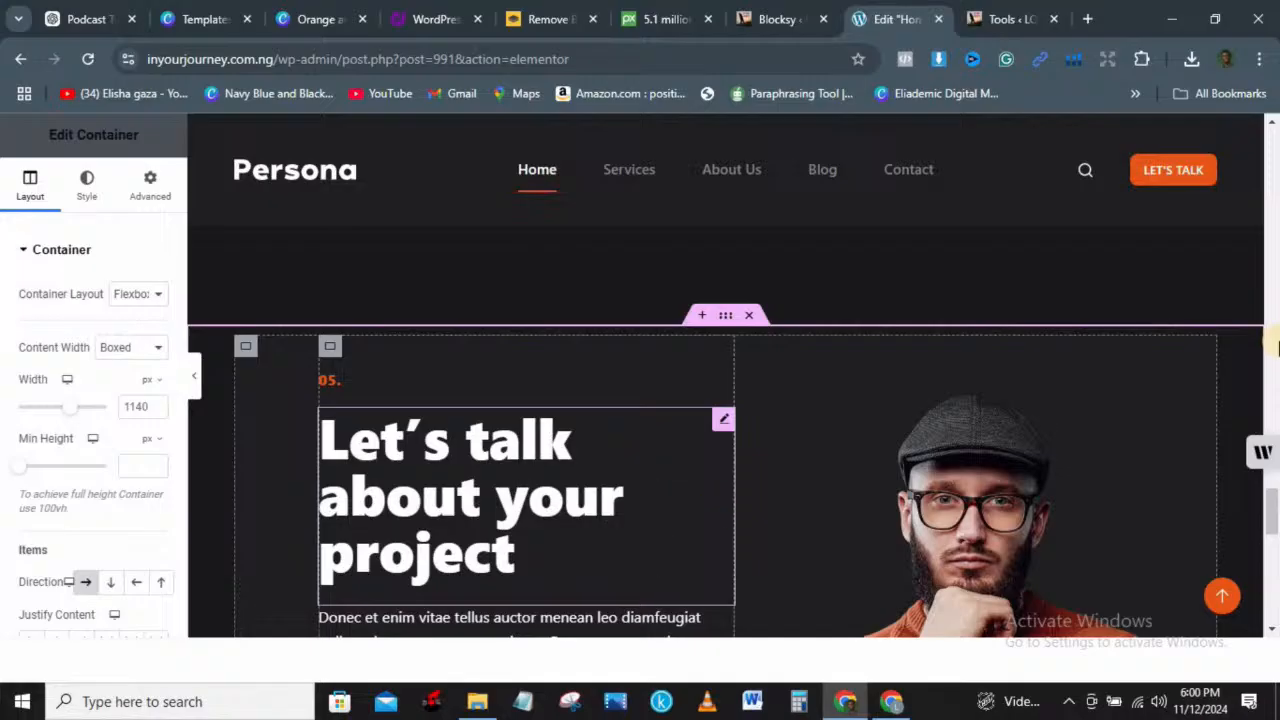
drag(1275, 510, 1274, 536)
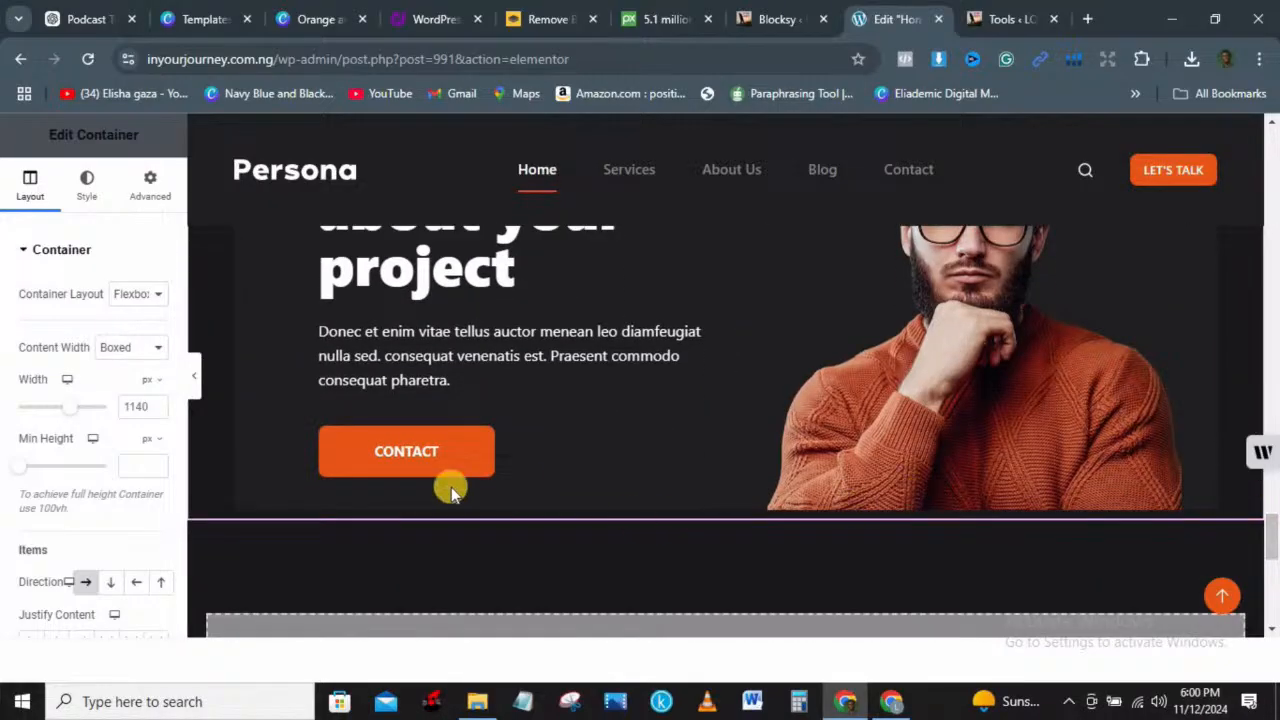
click(39, 251)
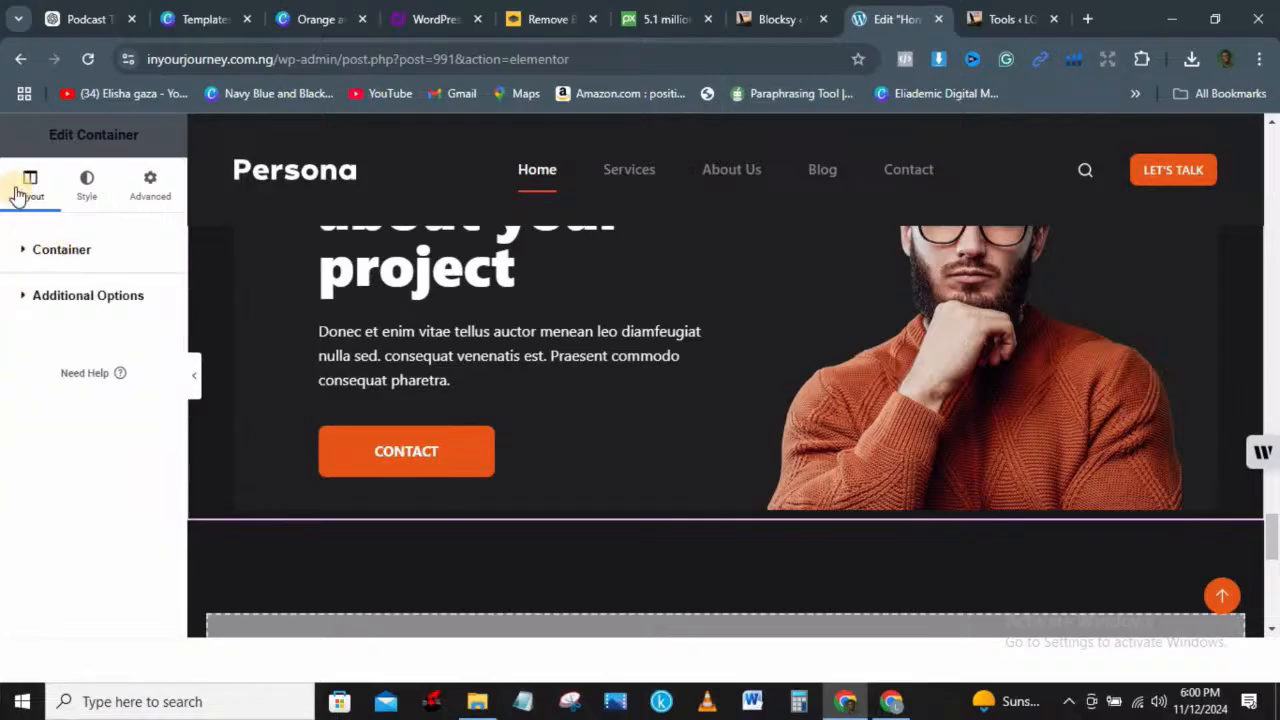
click(77, 189)
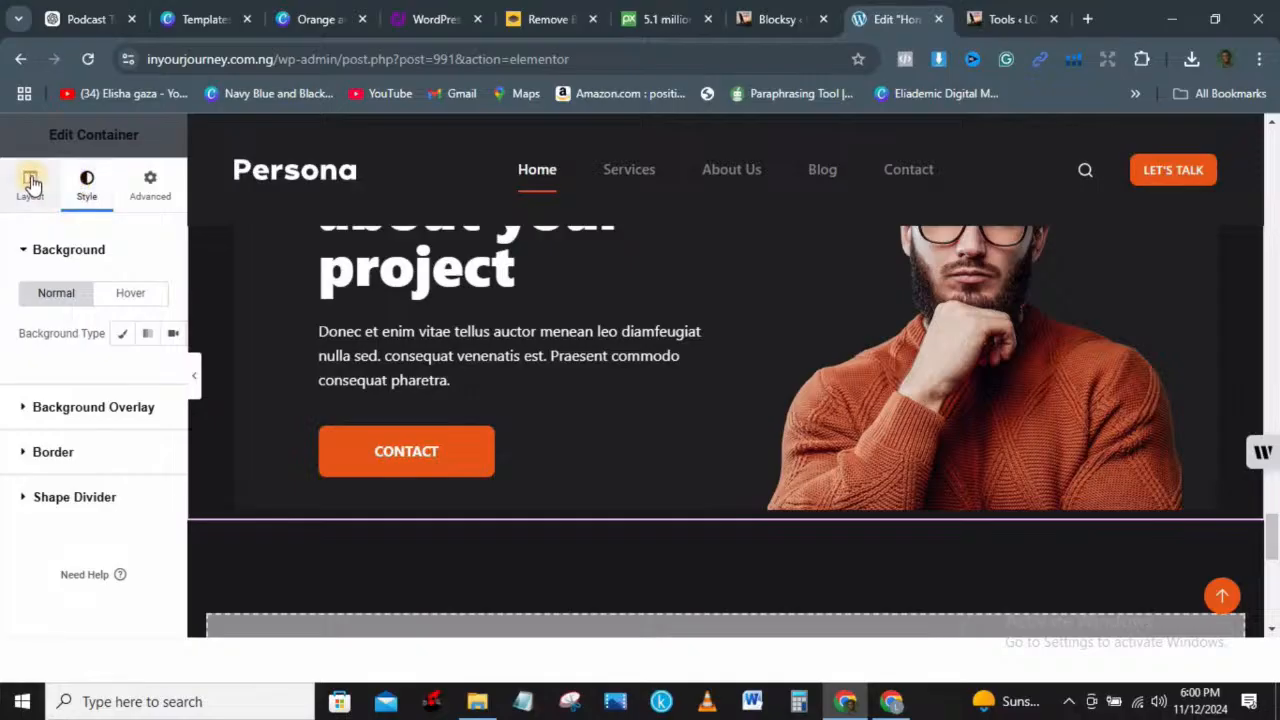
click(32, 183)
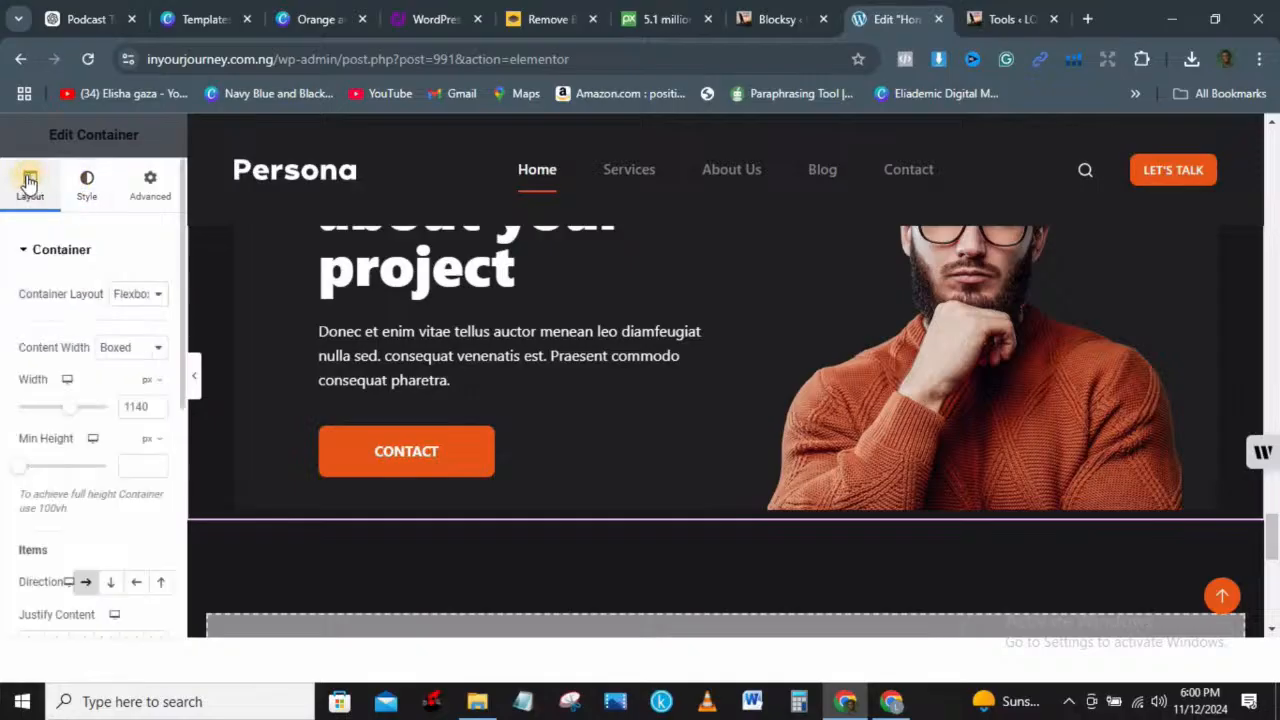
Step: Select the CONTACT button, then add a new section in the empty area below
click(451, 458)
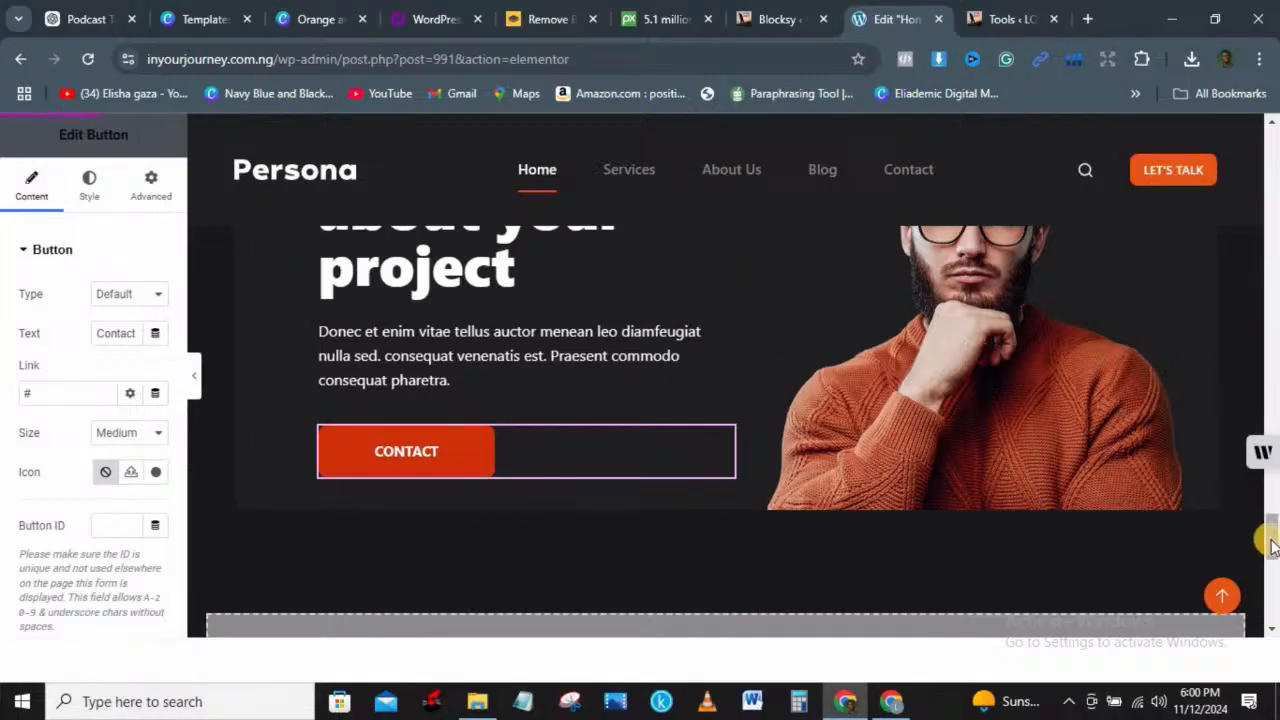
scroll(1268, 545, down, 1)
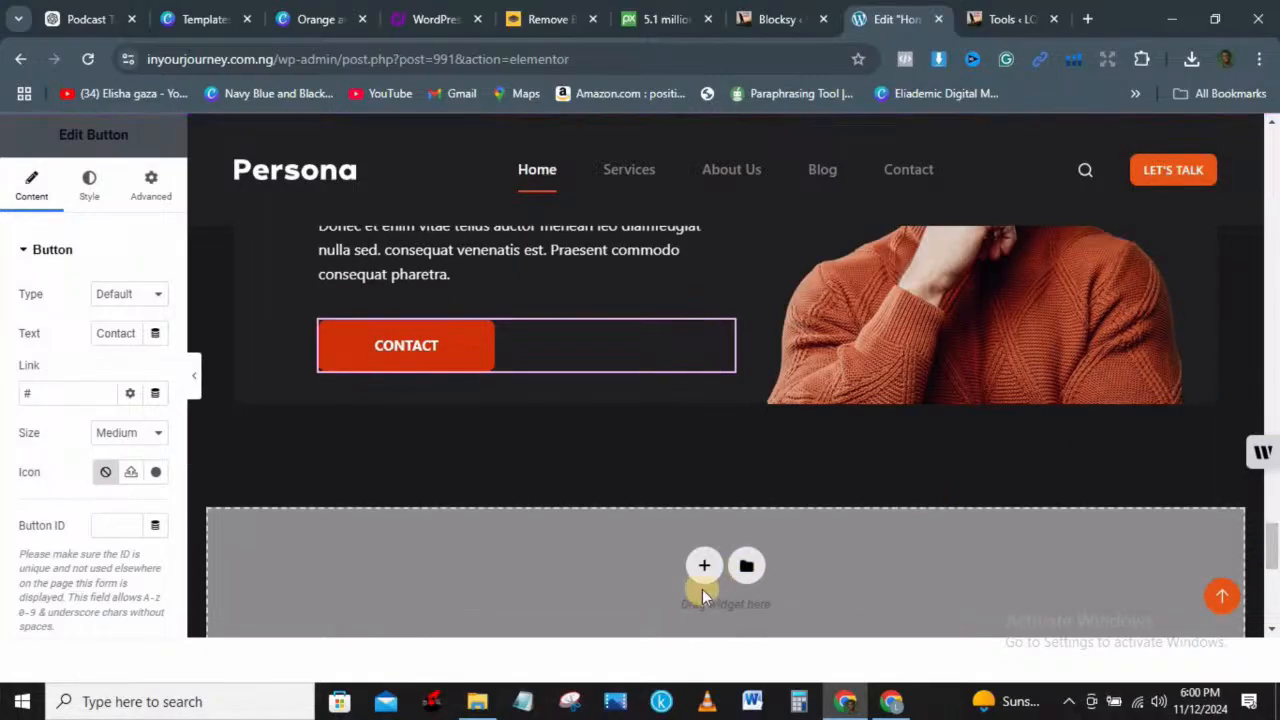
click(704, 566)
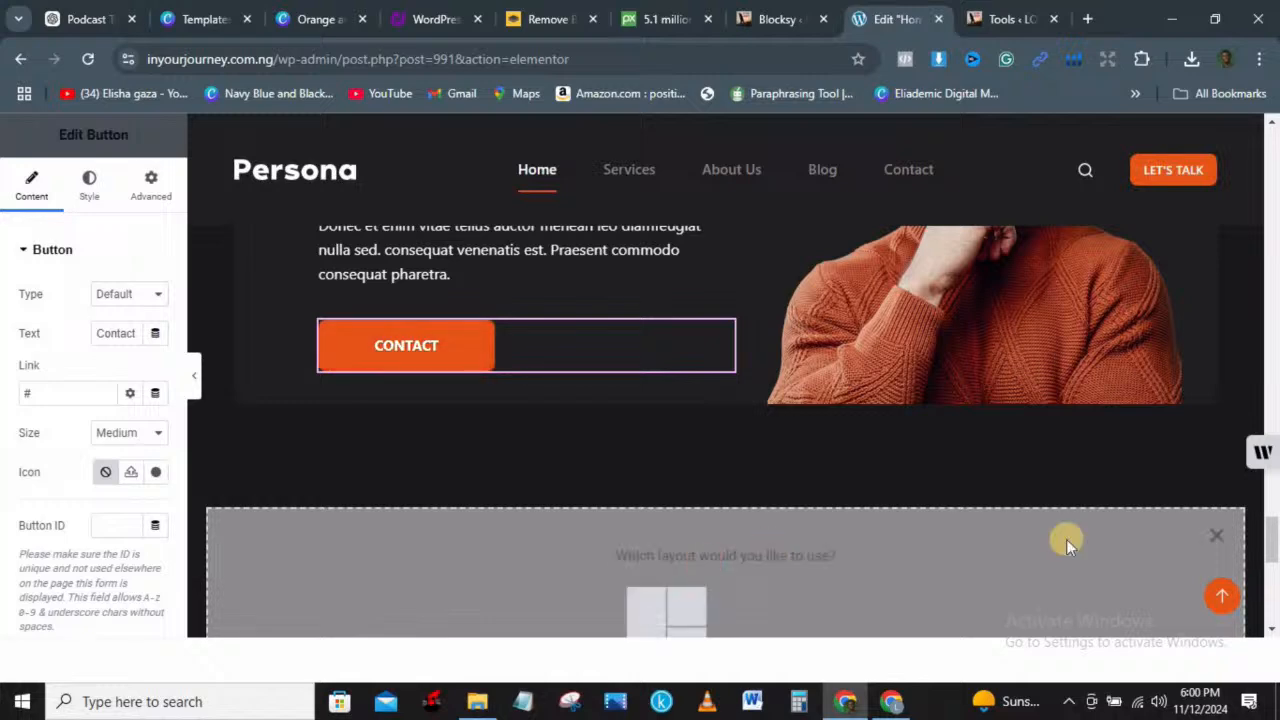
Step: Pick Flexbox, dismiss the structure picker, and open the template library's page designs
scroll(1272, 538, down, 1)
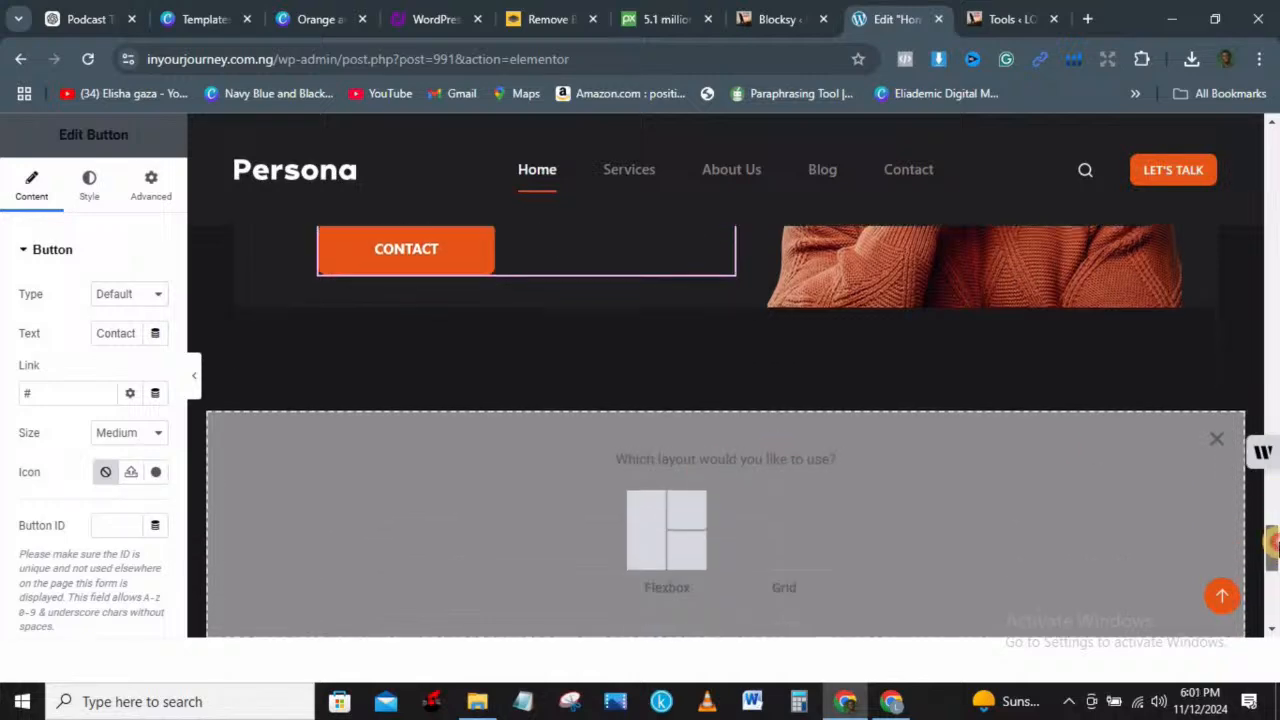
click(650, 504)
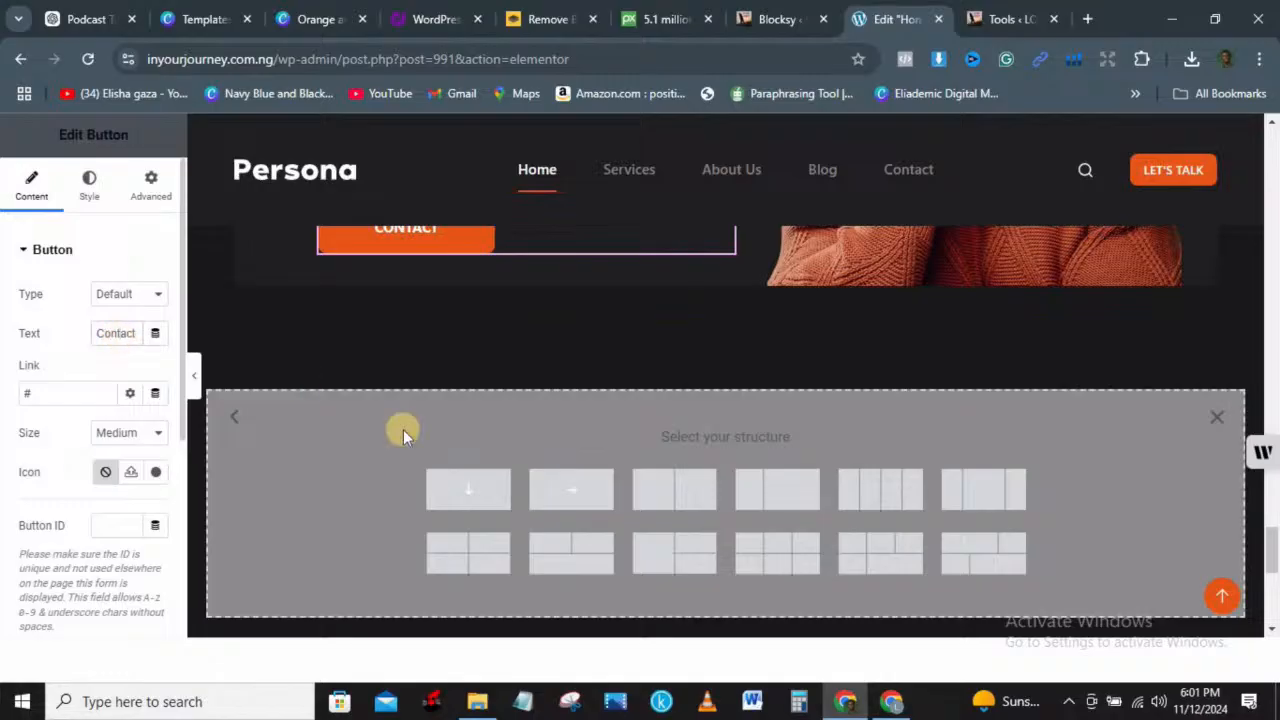
click(1216, 408)
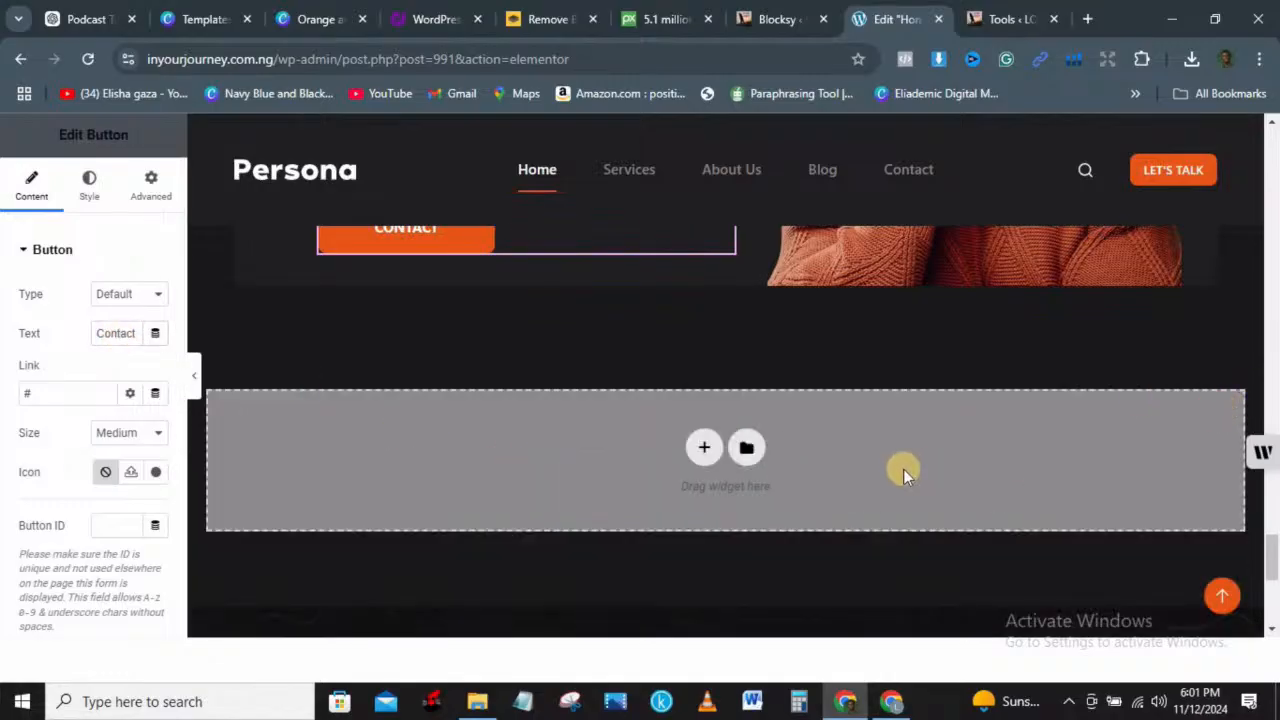
click(748, 449)
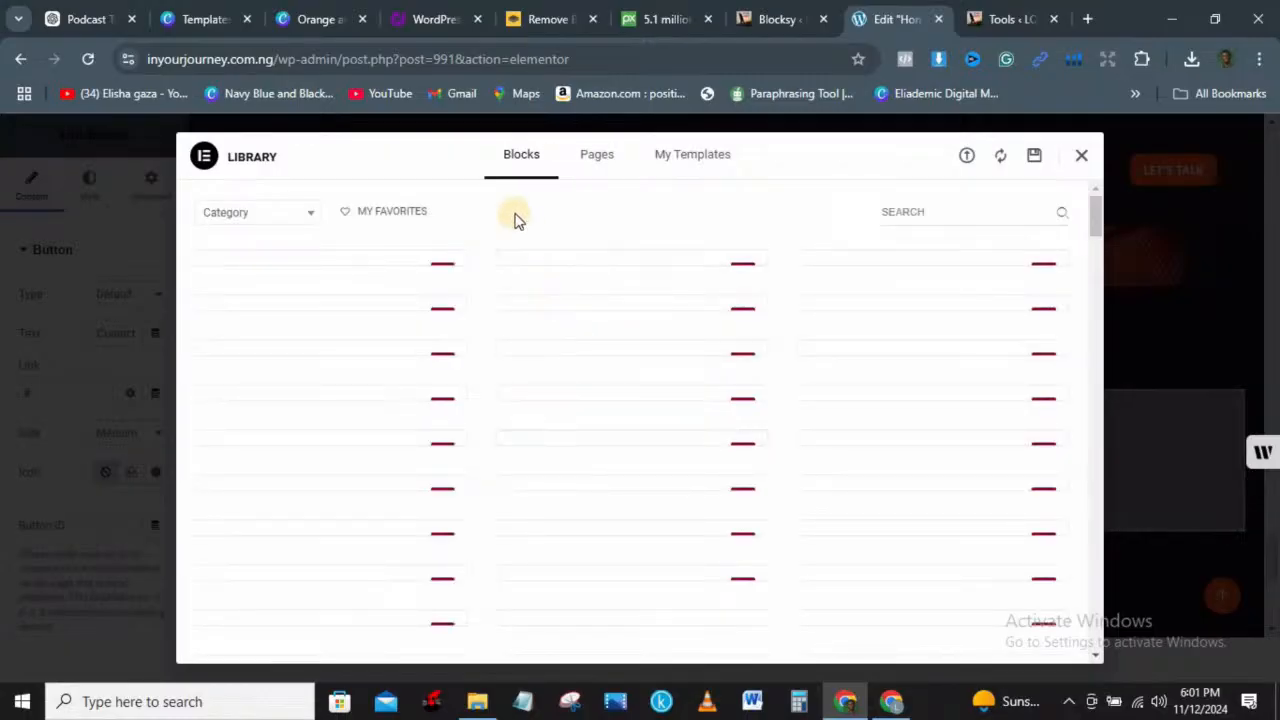
click(600, 156)
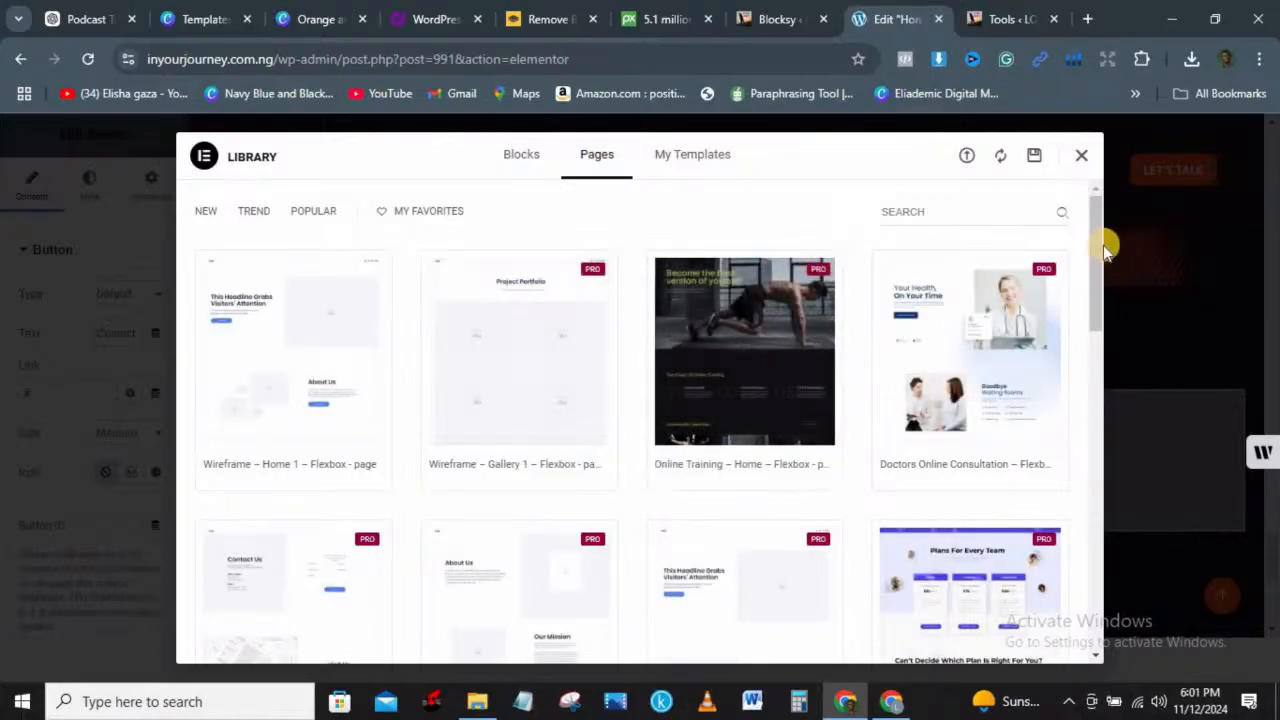
Step: Browse My Templates and Blocks, filter blocks to Service Details, then close the library
click(690, 164)
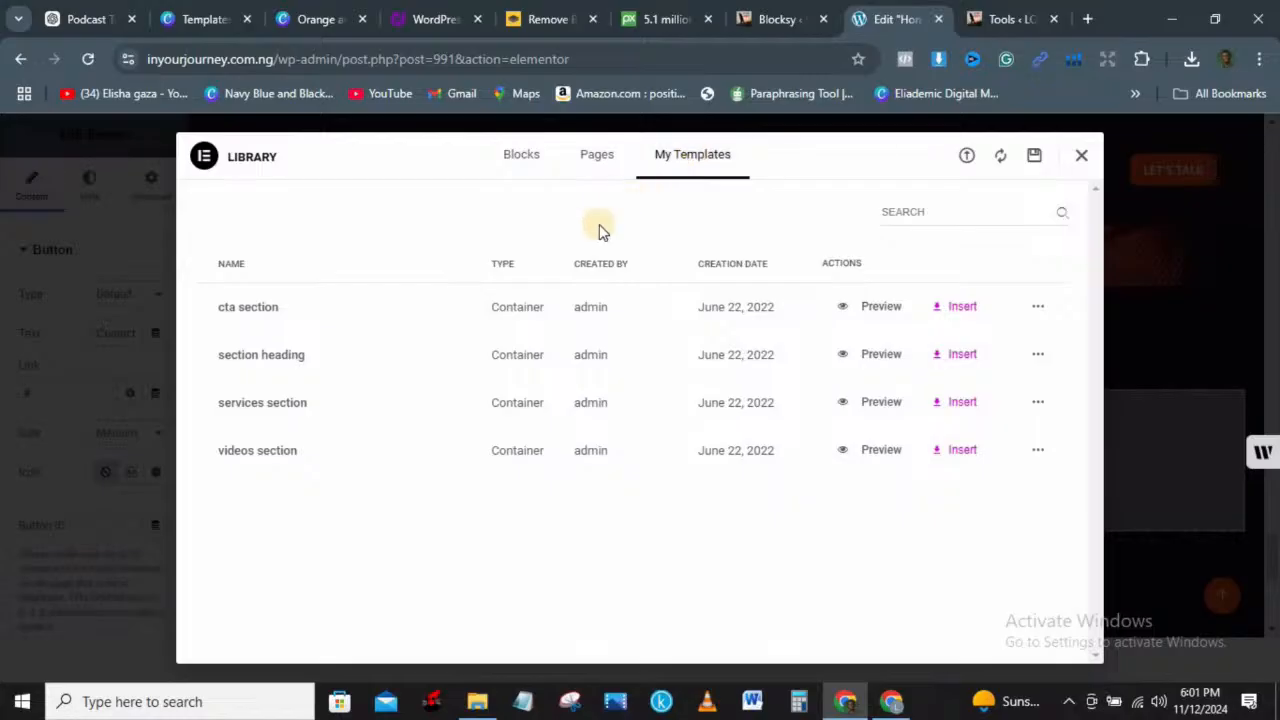
click(518, 160)
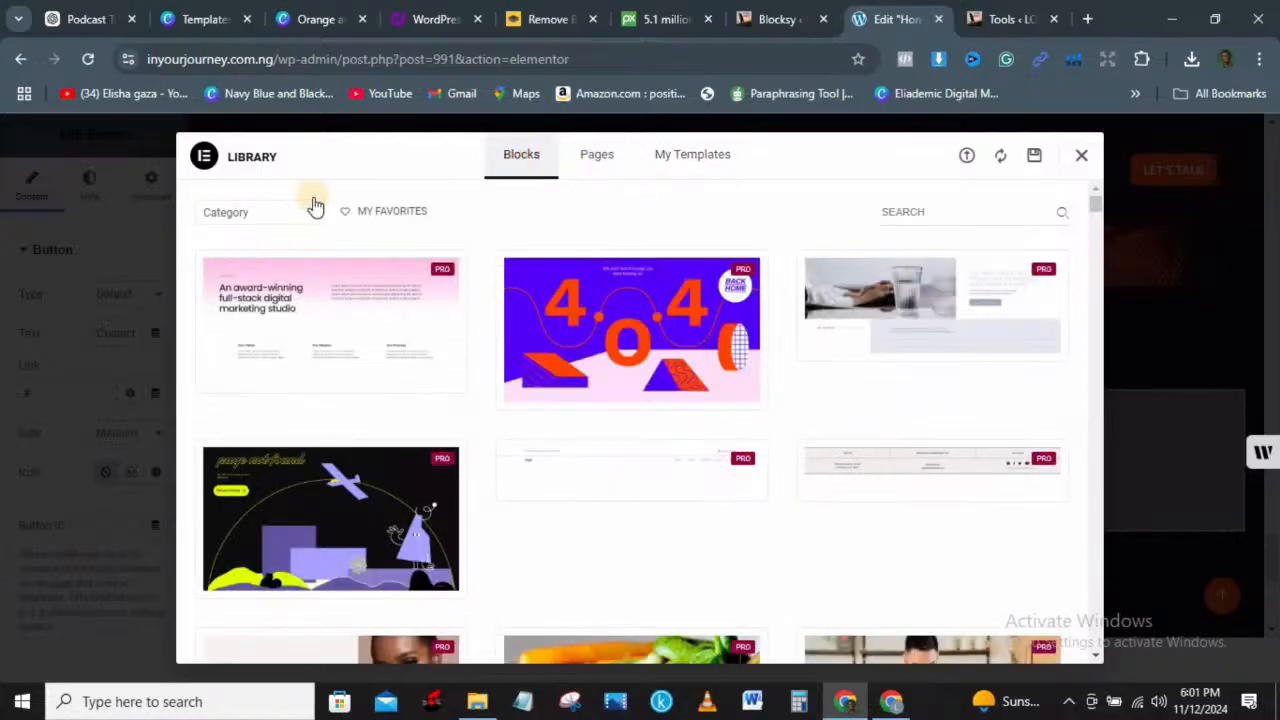
click(304, 216)
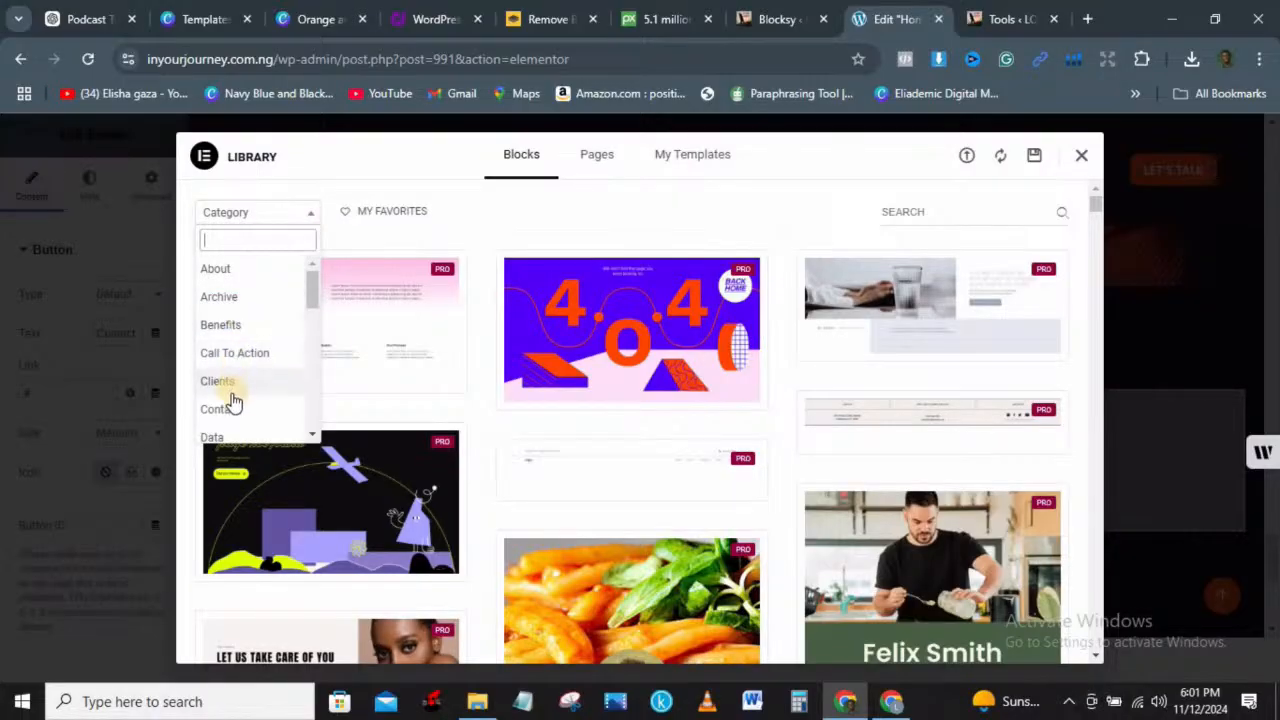
drag(308, 286, 316, 390)
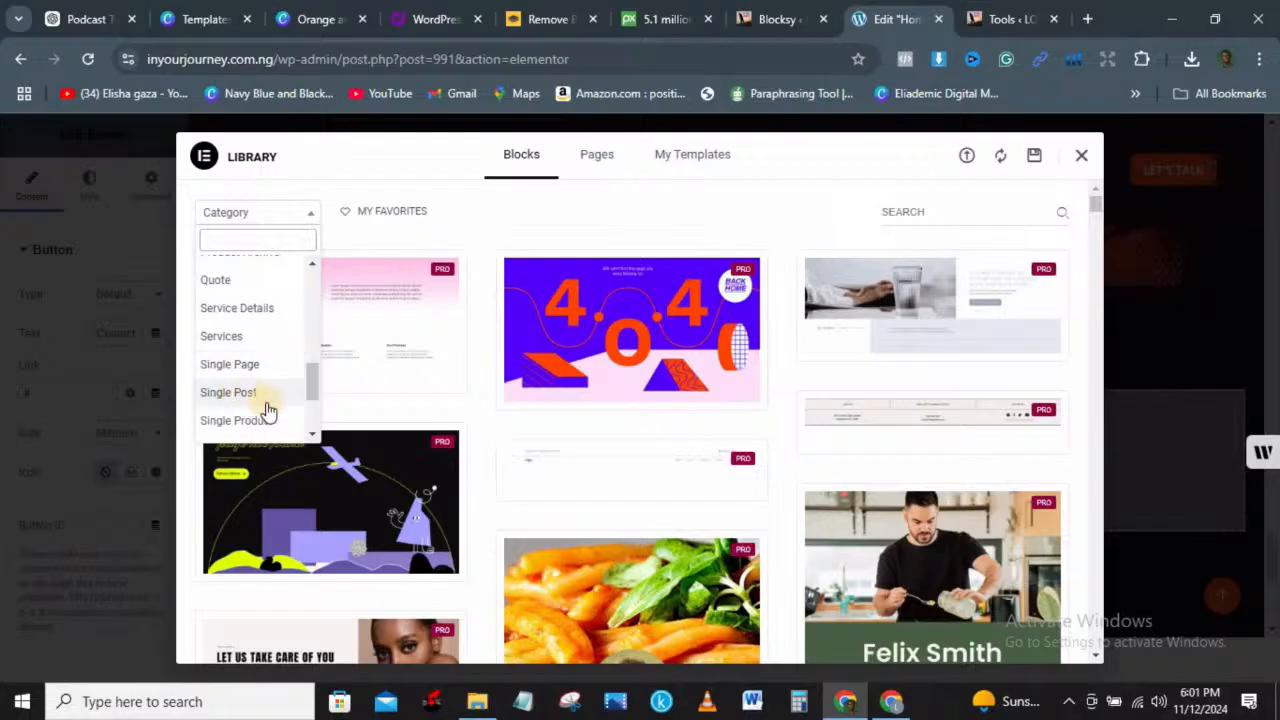
click(231, 309)
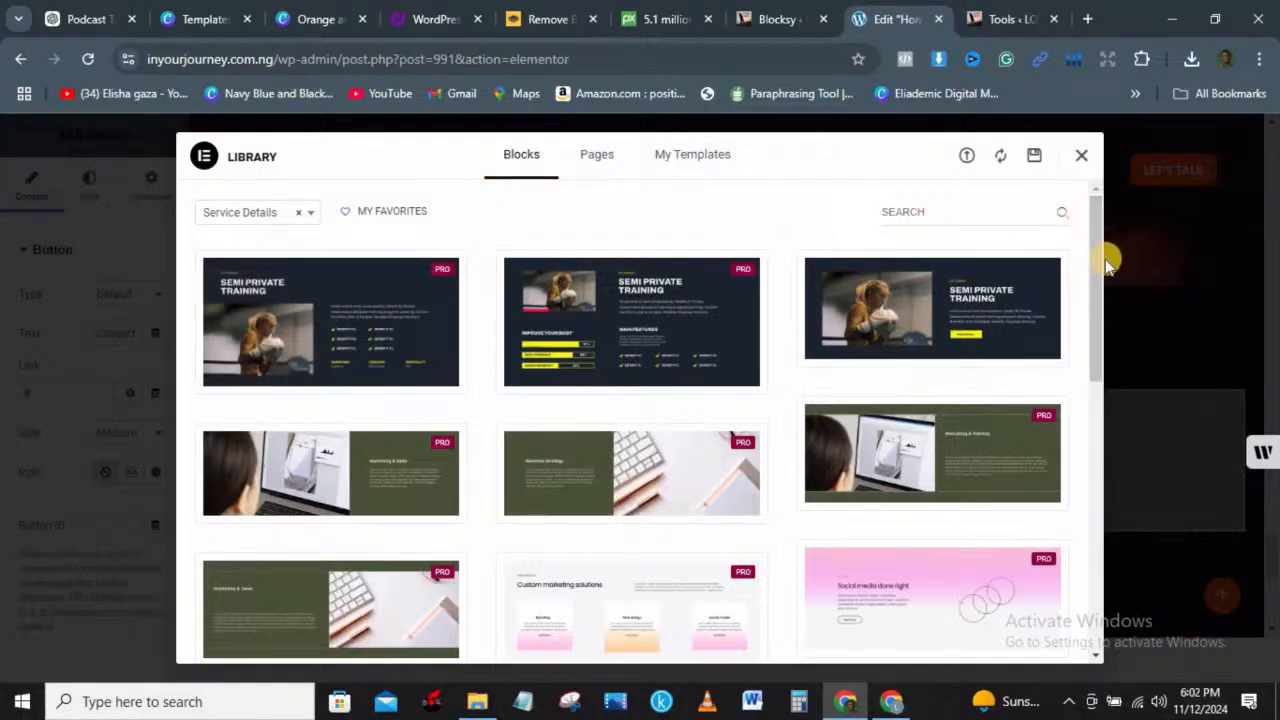
key(ctrl+a)
key(Escape)
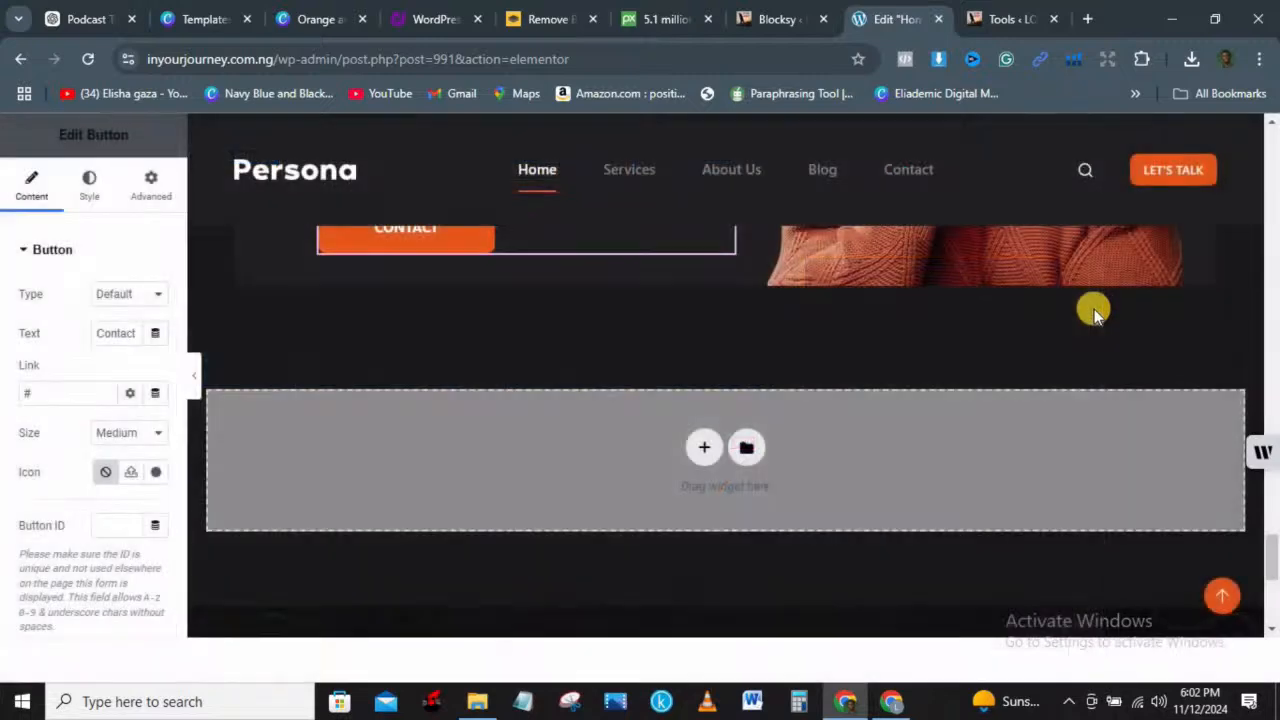
Step: Insert the yellow dietitian profile block and start the Get Started library connection
click(746, 450)
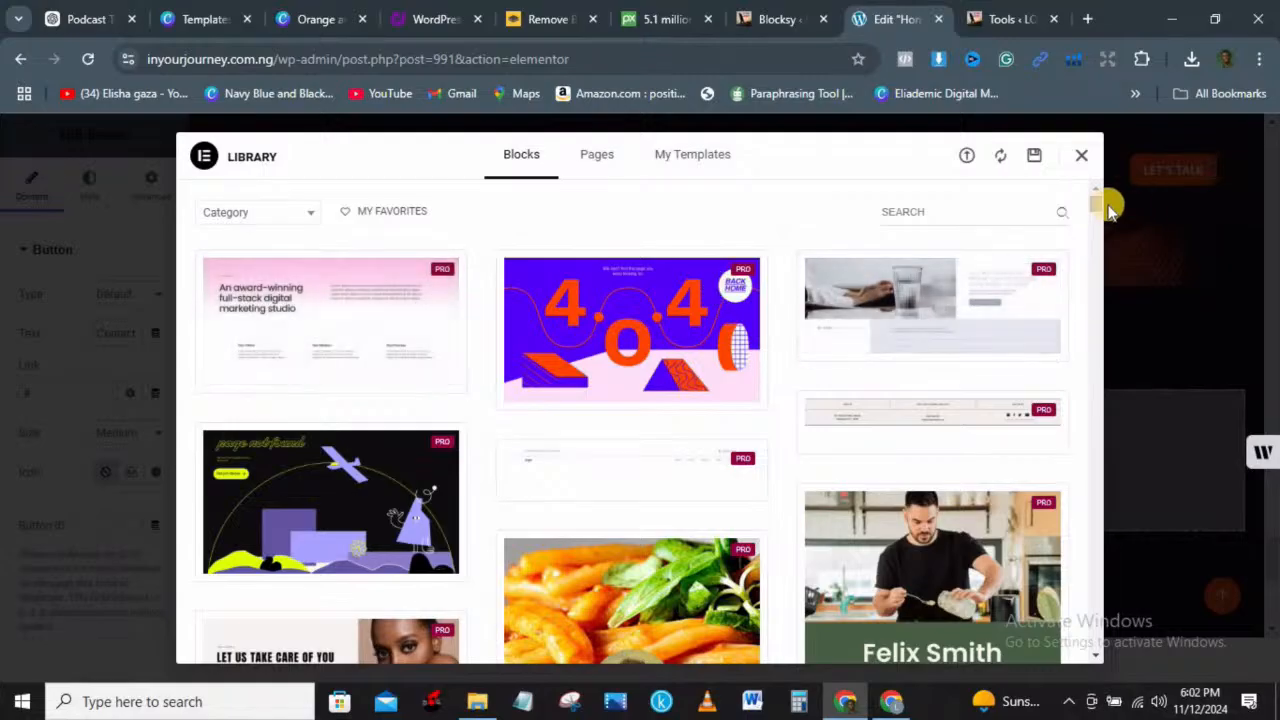
drag(1097, 204, 1103, 258)
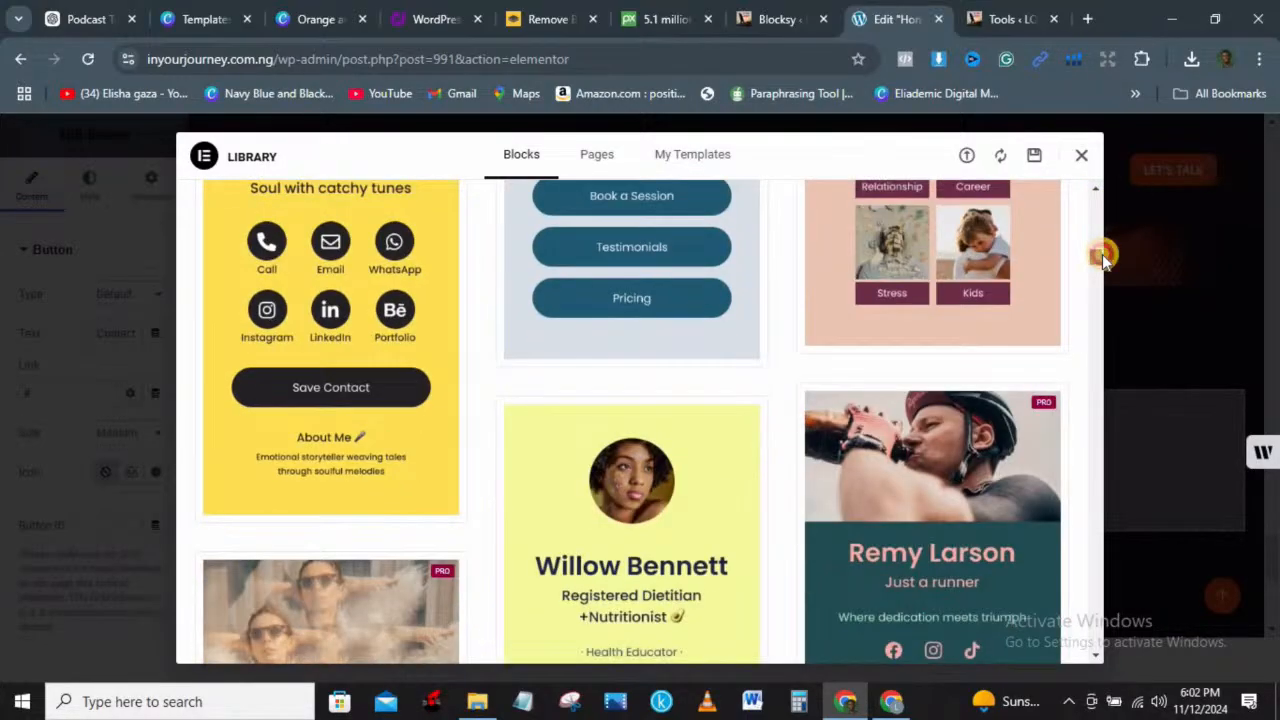
scroll(1103, 258, down, 1)
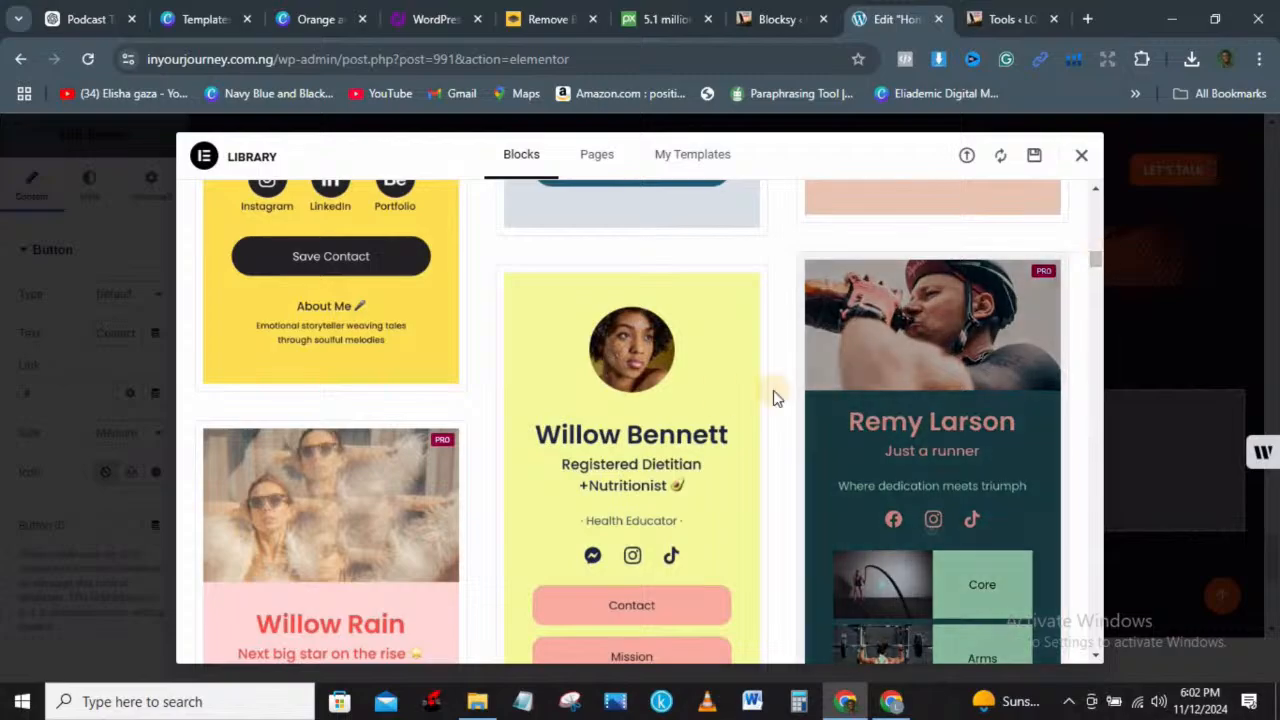
click(700, 394)
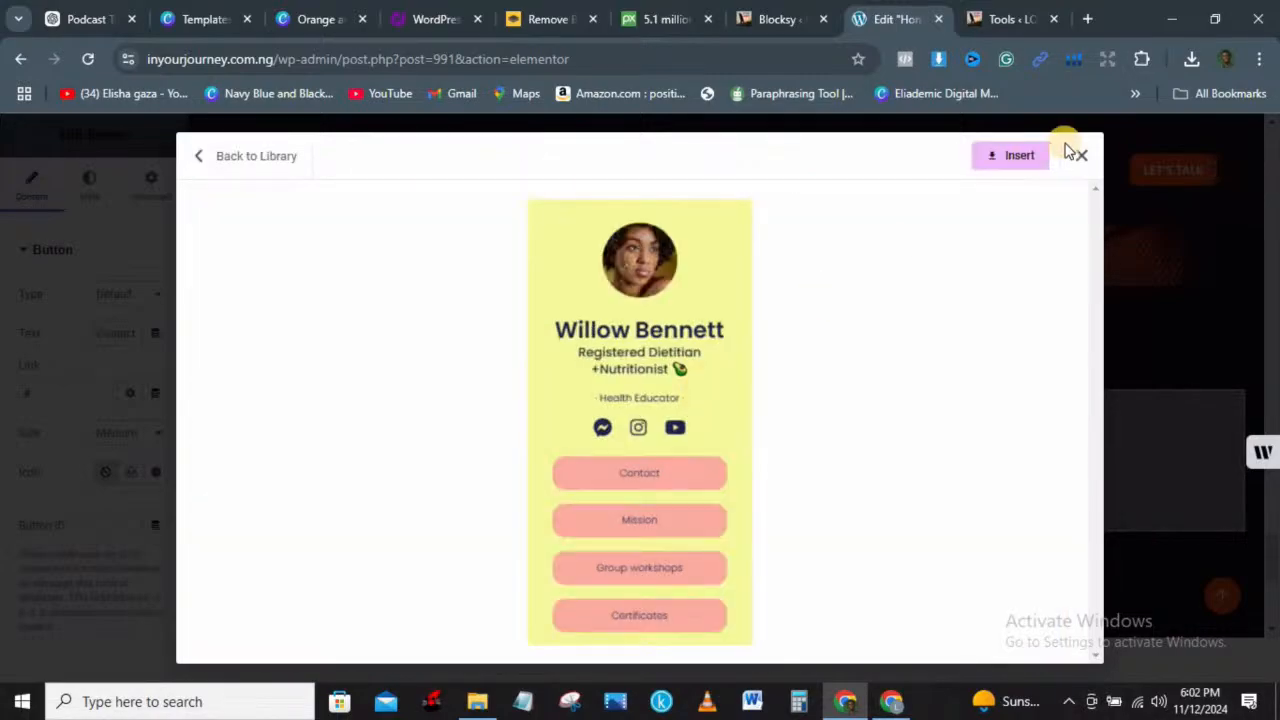
click(1016, 160)
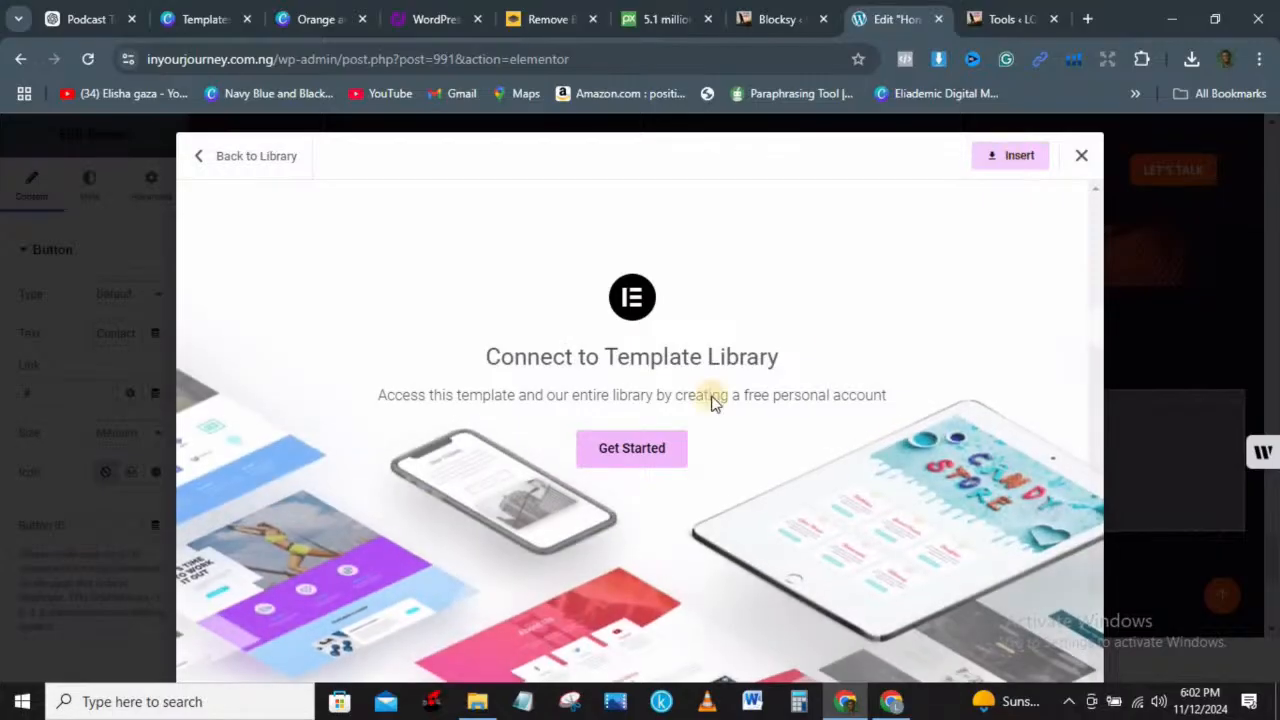
click(637, 450)
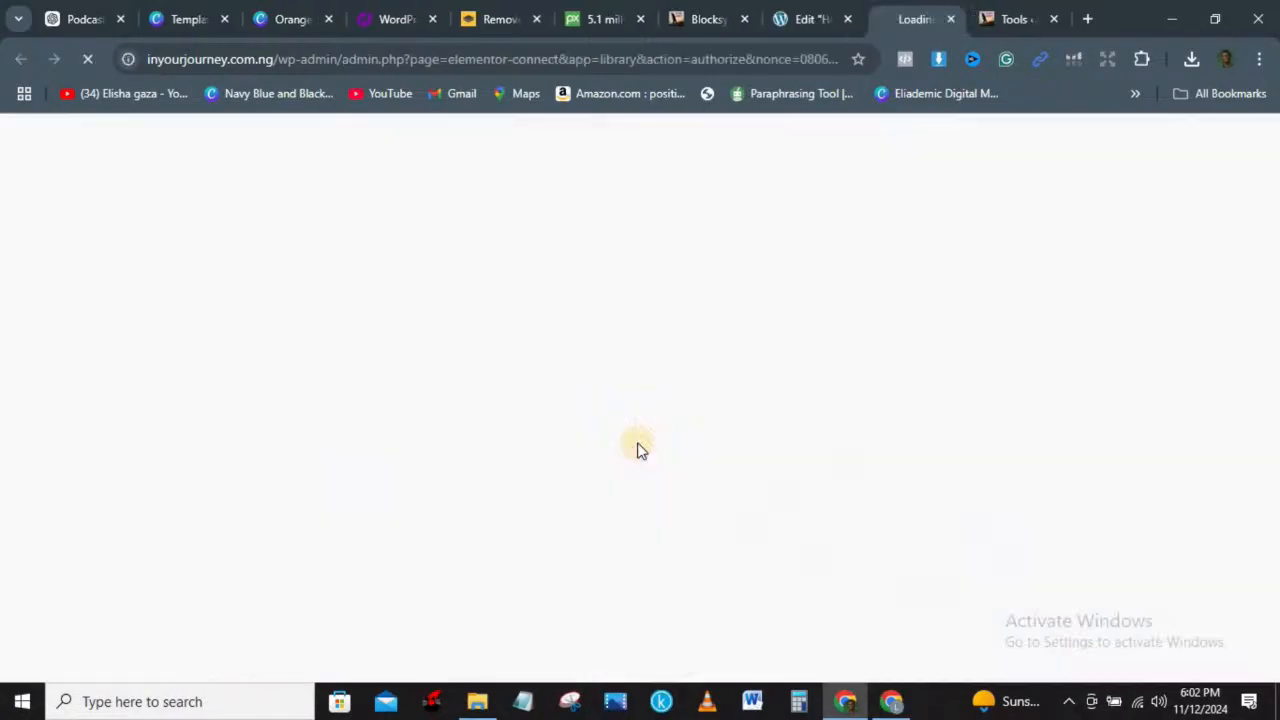
click(978, 12)
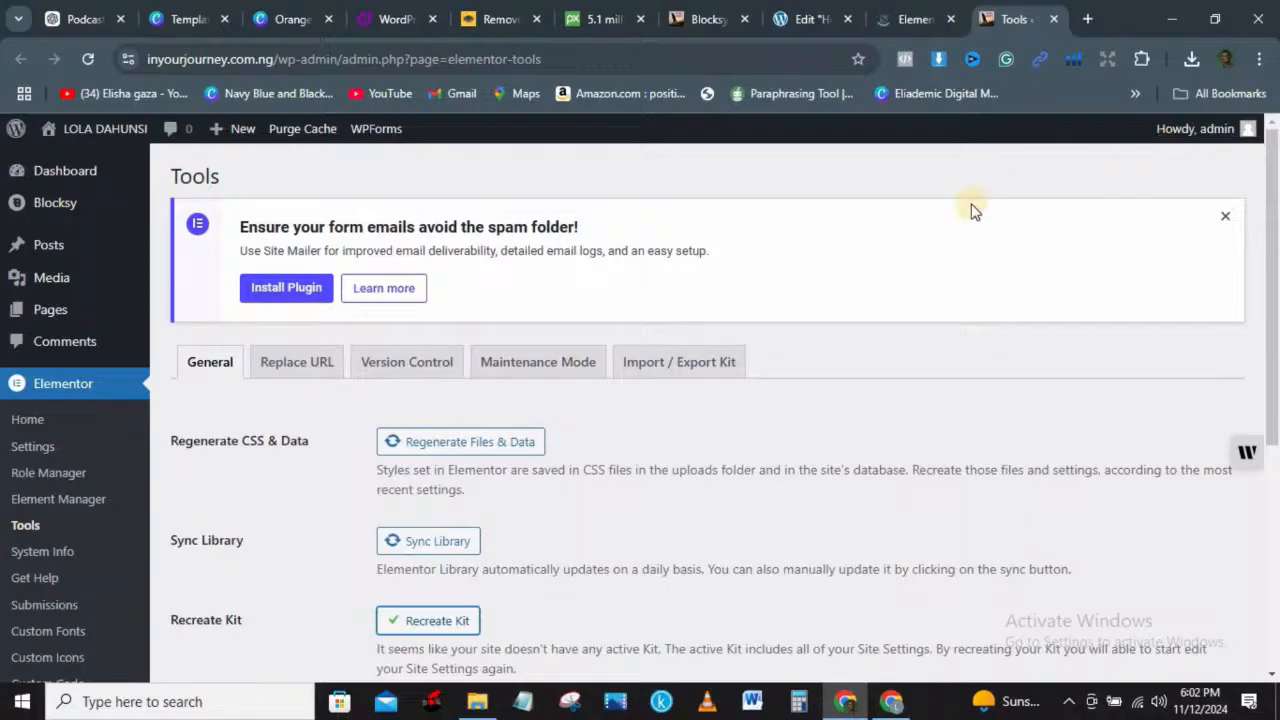
Step: Sign in to my.elementor.com with the first Google account and allow sharing details
click(912, 22)
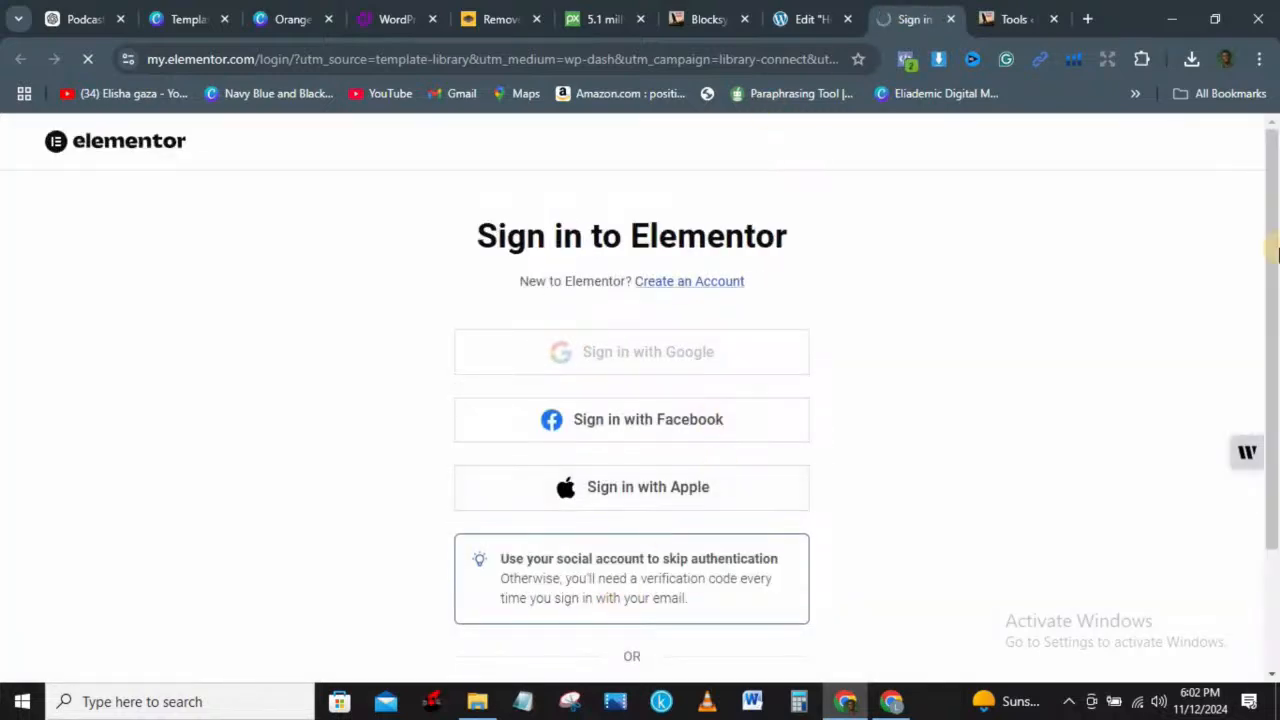
scroll(617, 190, down, 2)
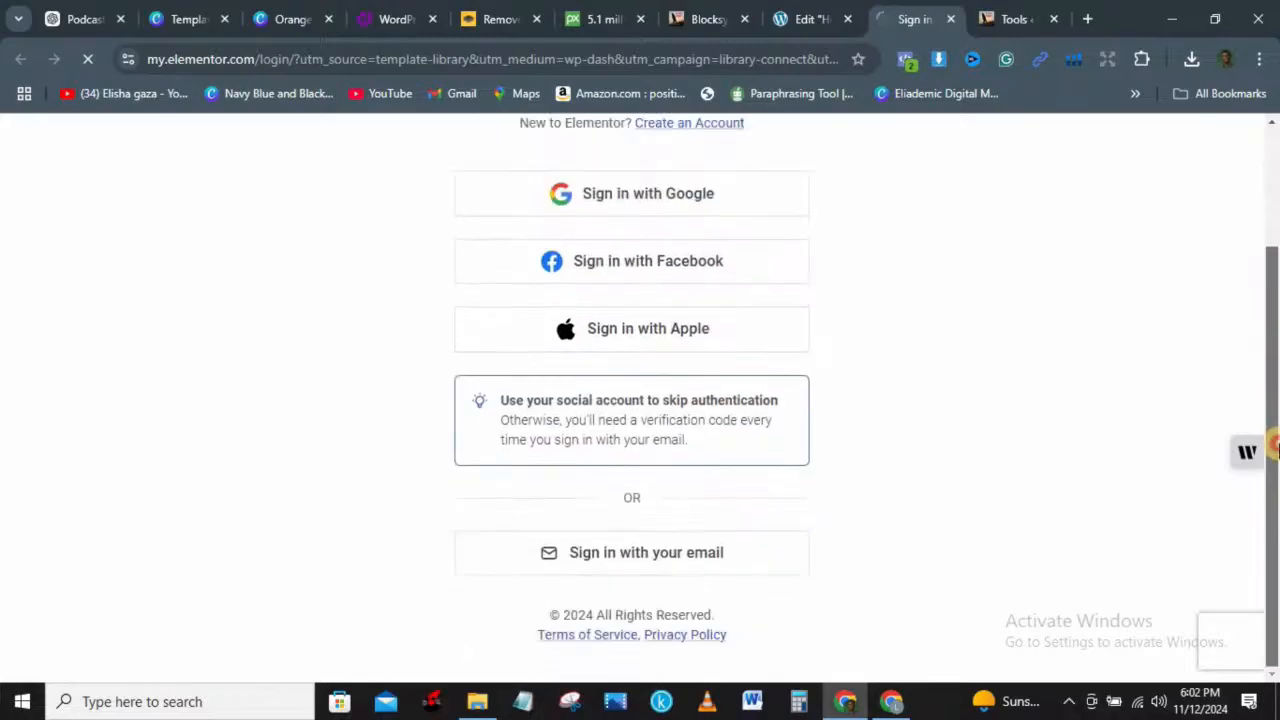
click(648, 198)
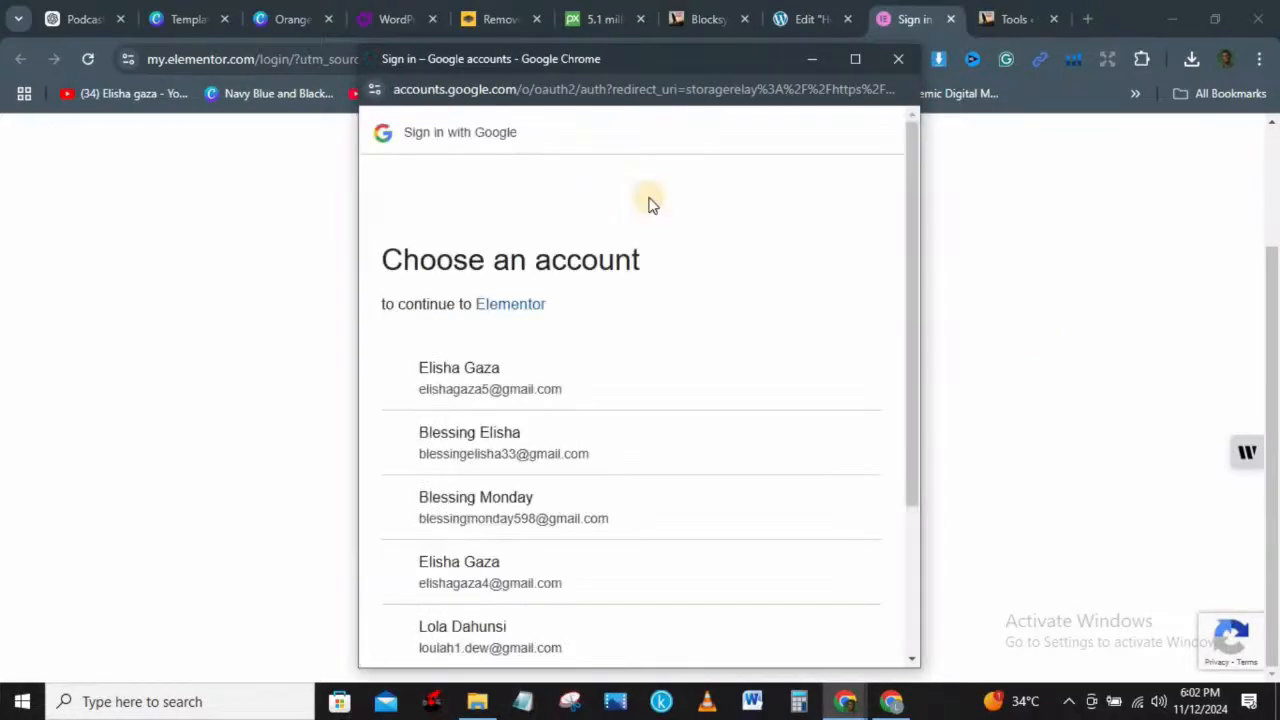
drag(466, 371, 500, 368)
click(531, 369)
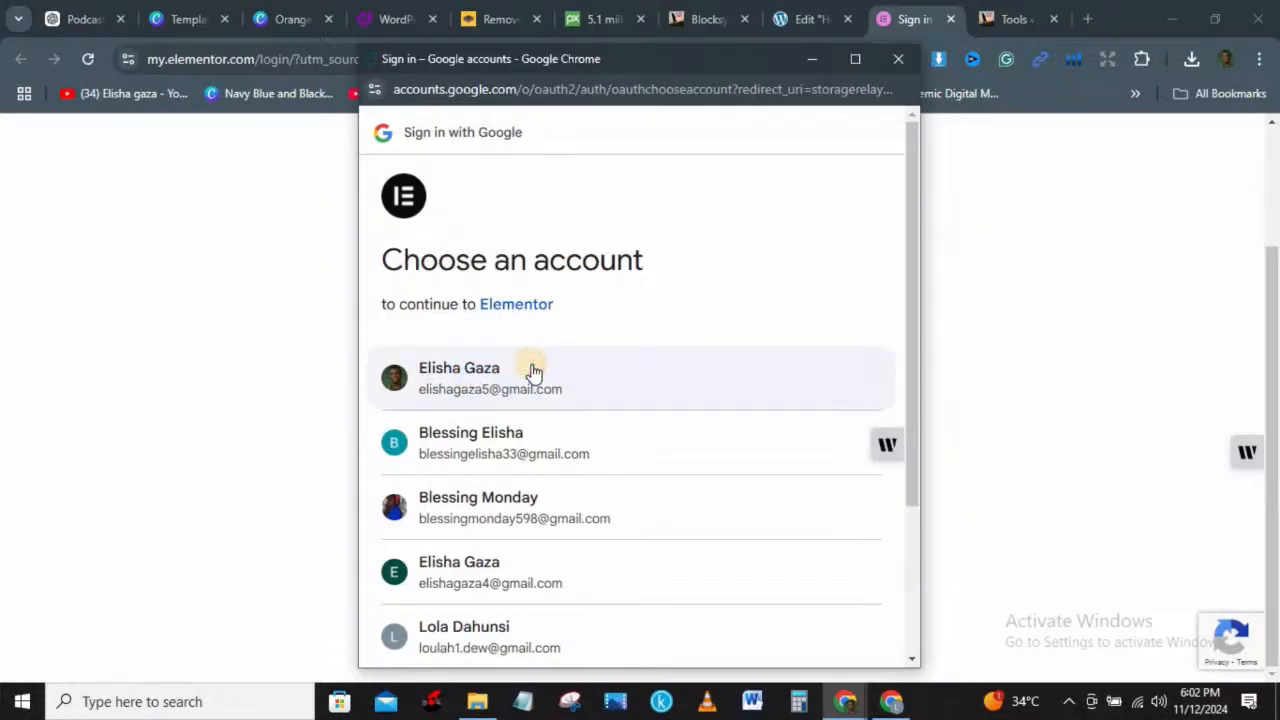
click(460, 372)
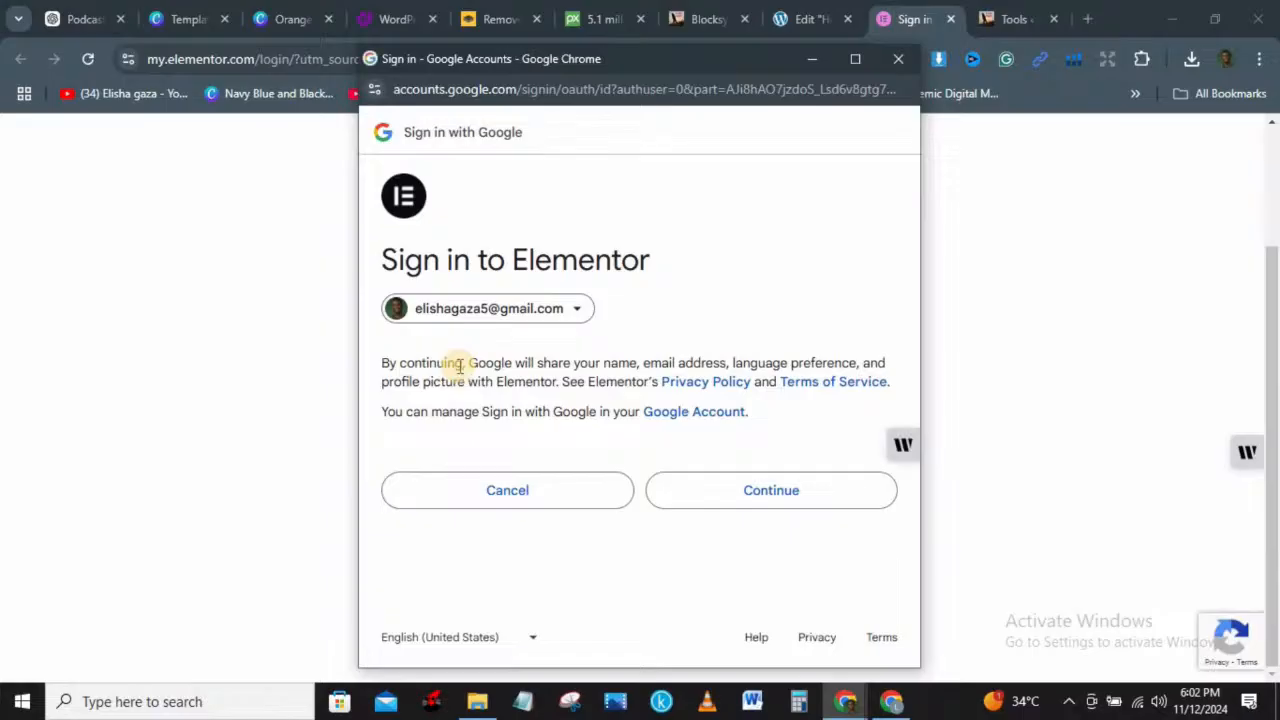
click(767, 489)
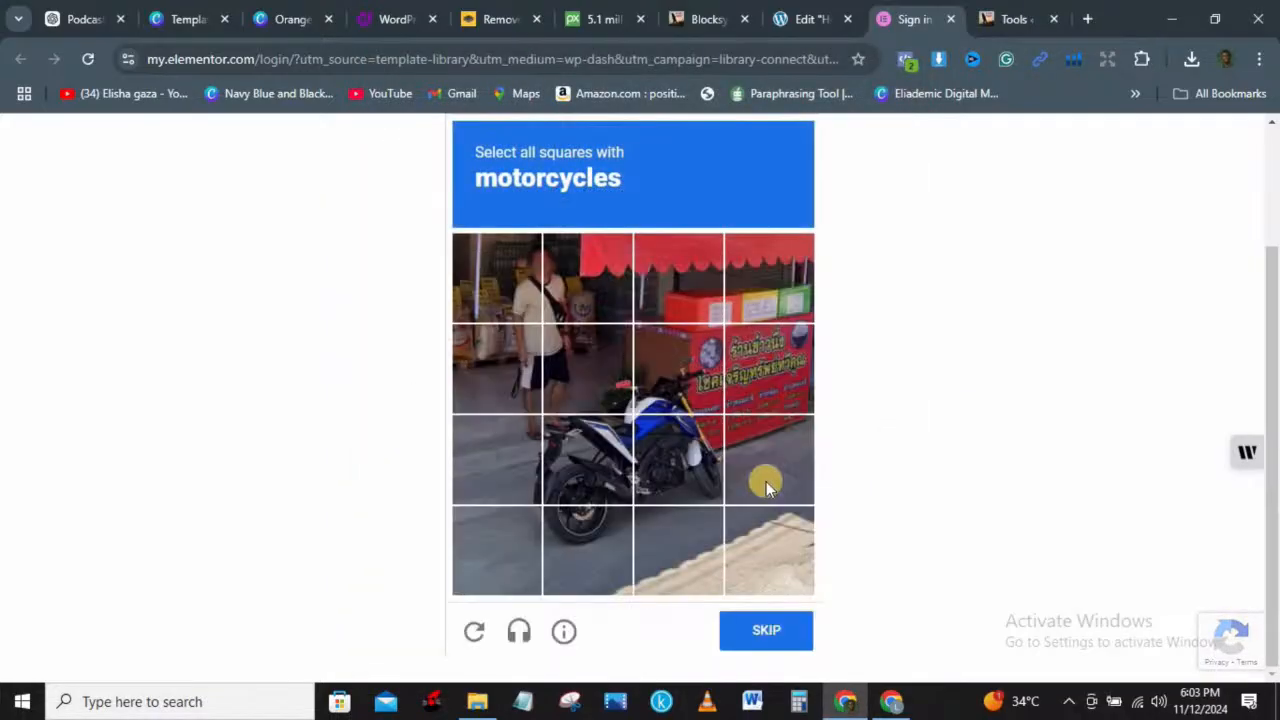
Step: Solve the motorcycle verification puzzle to reach the Connect Your Site page
click(592, 452)
click(666, 448)
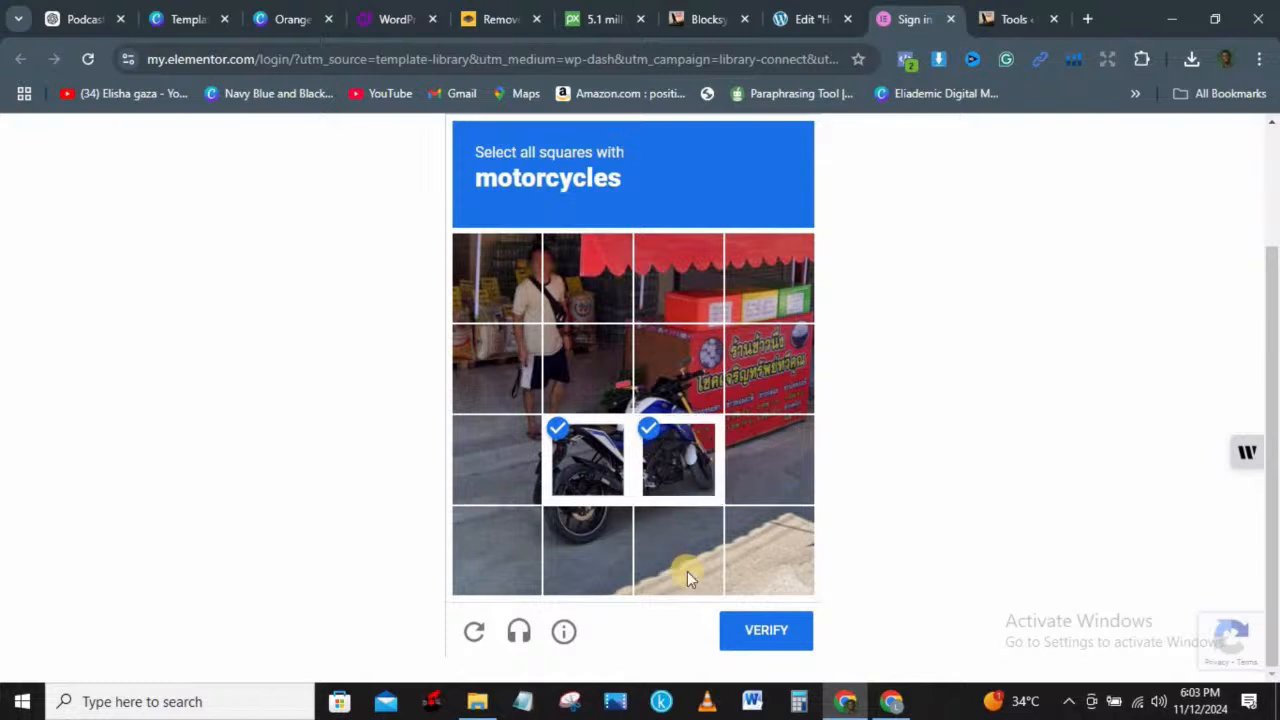
click(568, 543)
click(754, 627)
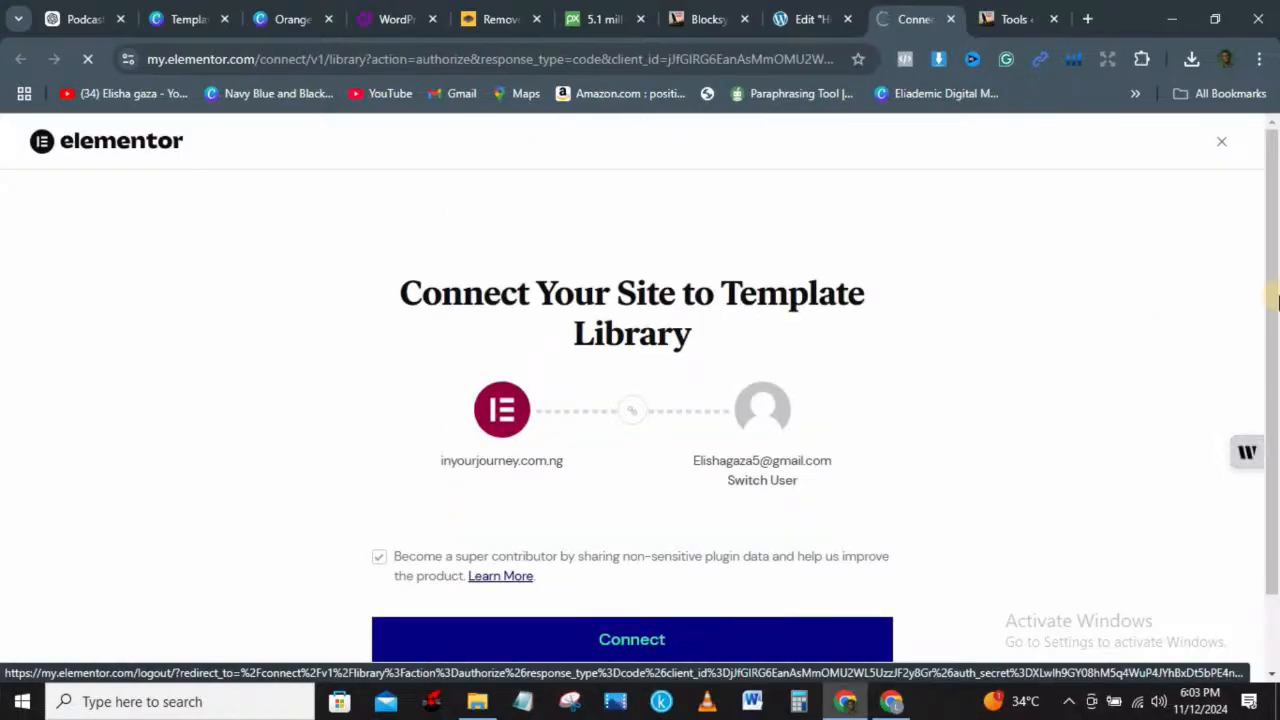
scroll(1270, 300, down, 2)
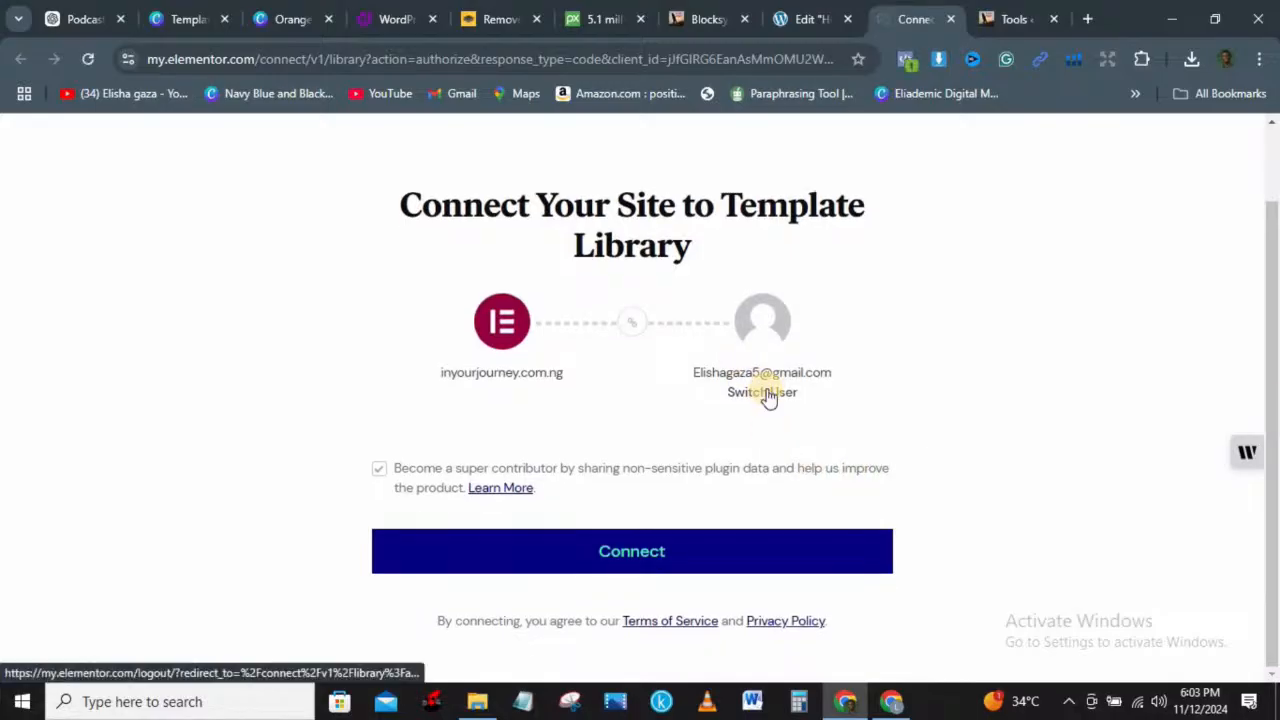
Step: Connect the site to the Elementor template library and go back to the Home page editor
click(636, 556)
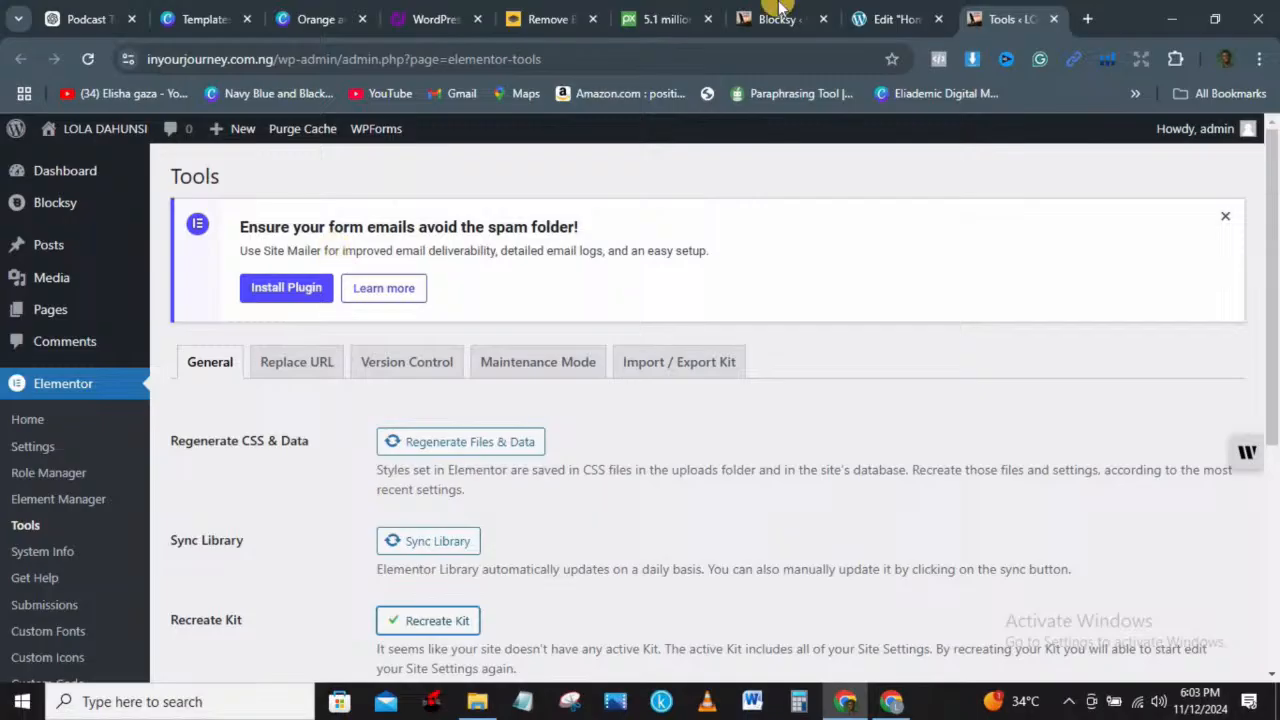
click(888, 21)
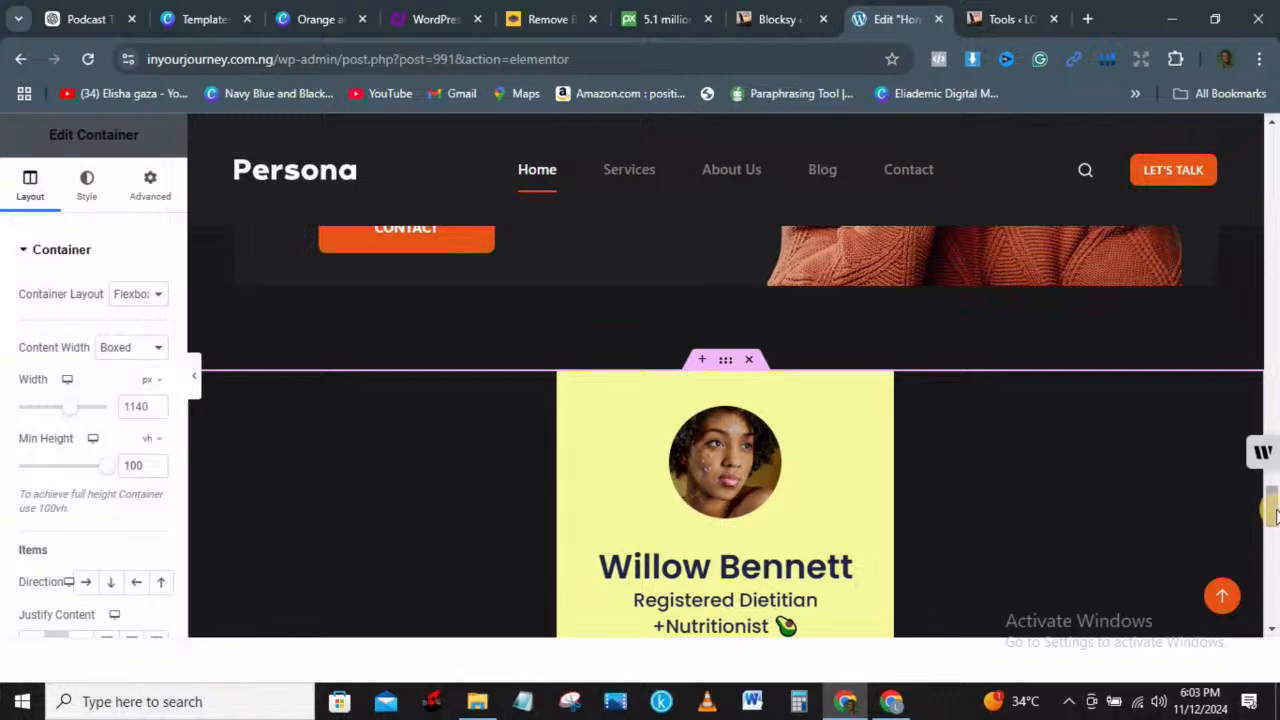
Step: Swap the profile card's photo for the In Your Journey podcast image from the Media Library
mouse_move(1276, 520)
mouse_down()
mouse_move(1274, 575)
mouse_move(1257, 520)
mouse_up()
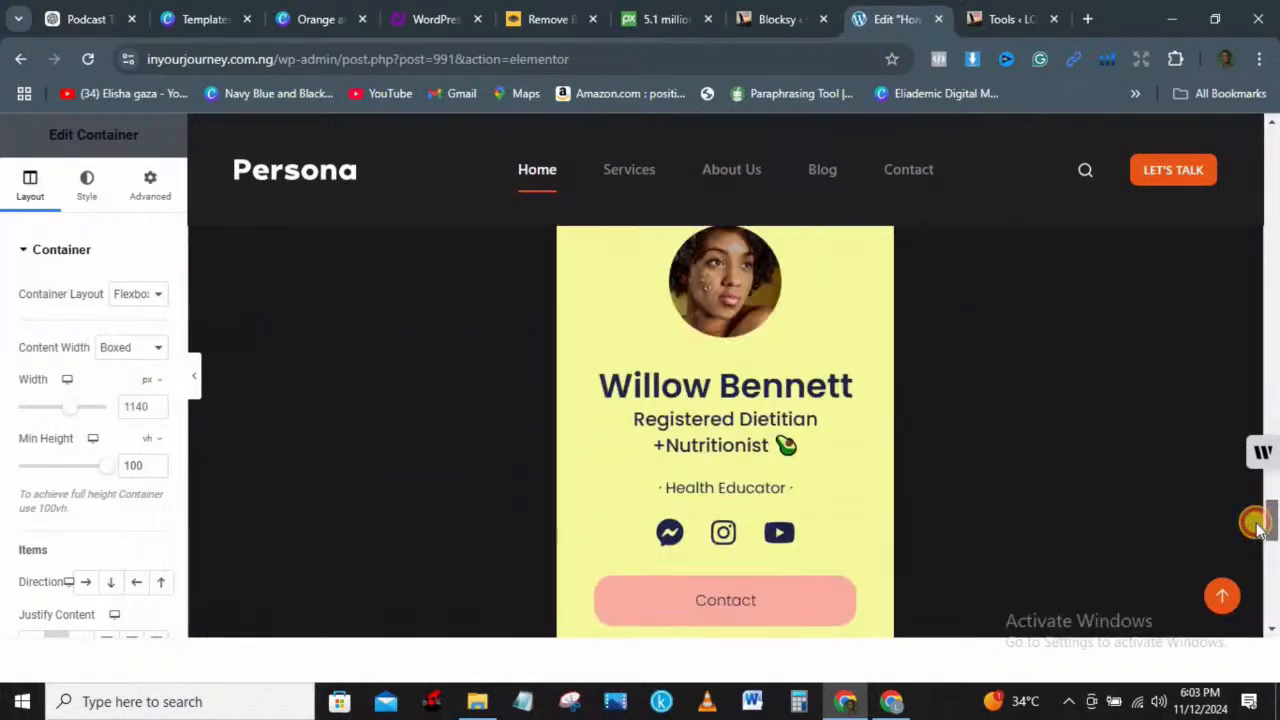
click(820, 286)
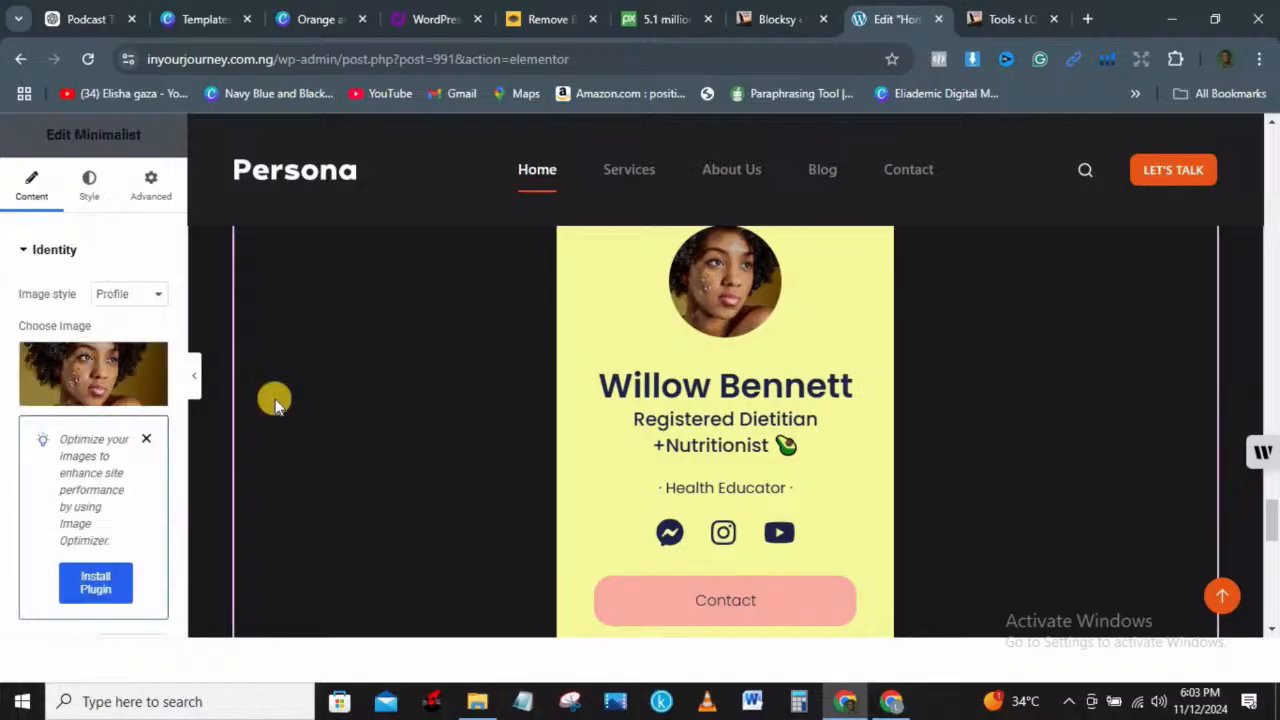
click(146, 439)
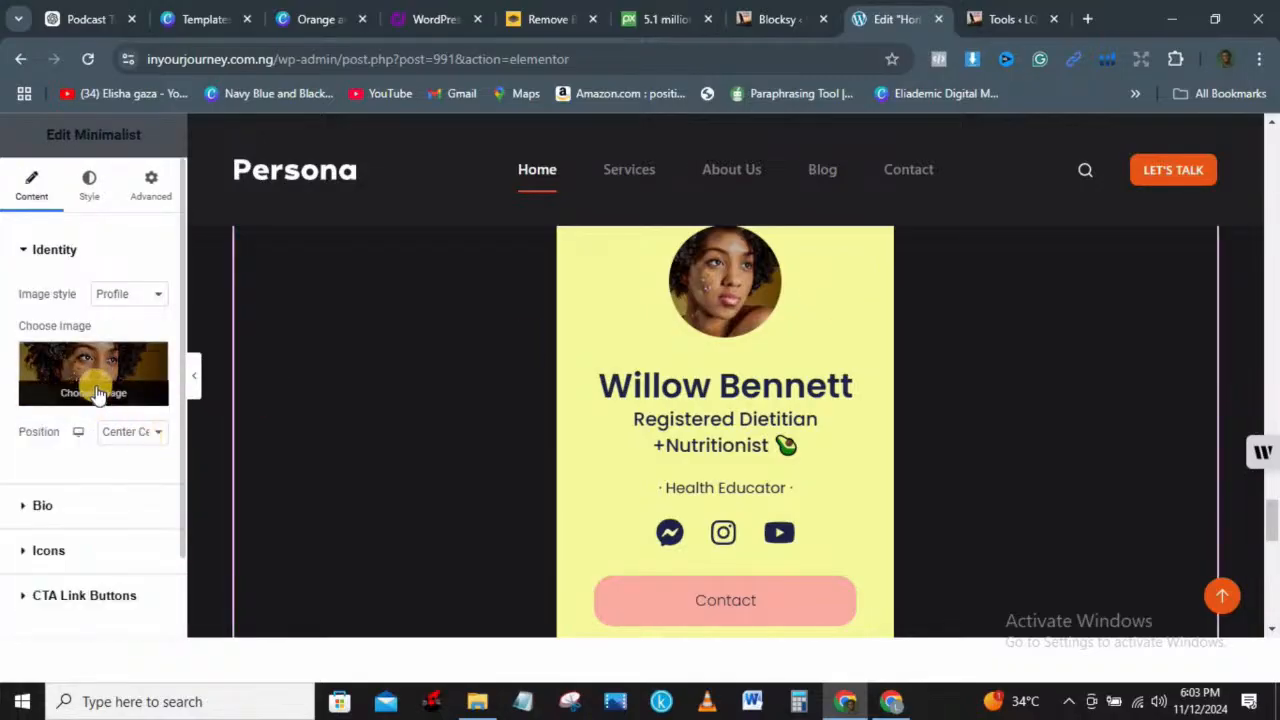
click(96, 393)
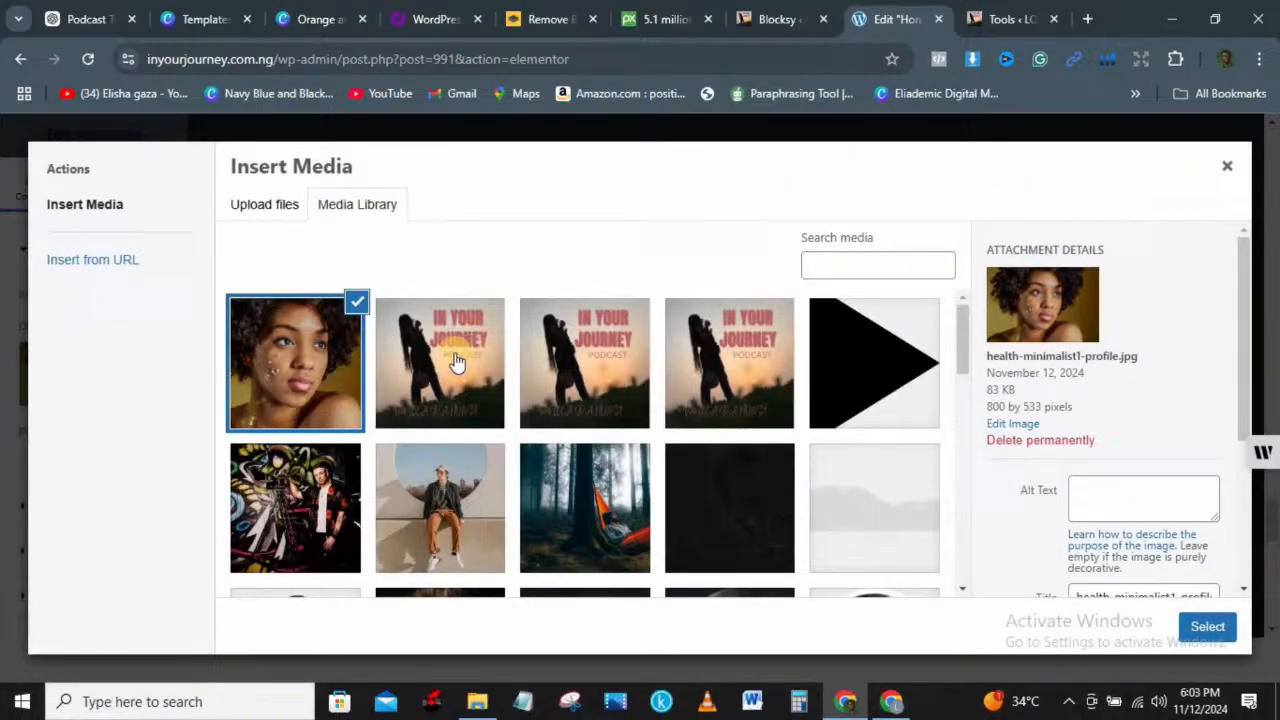
click(455, 360)
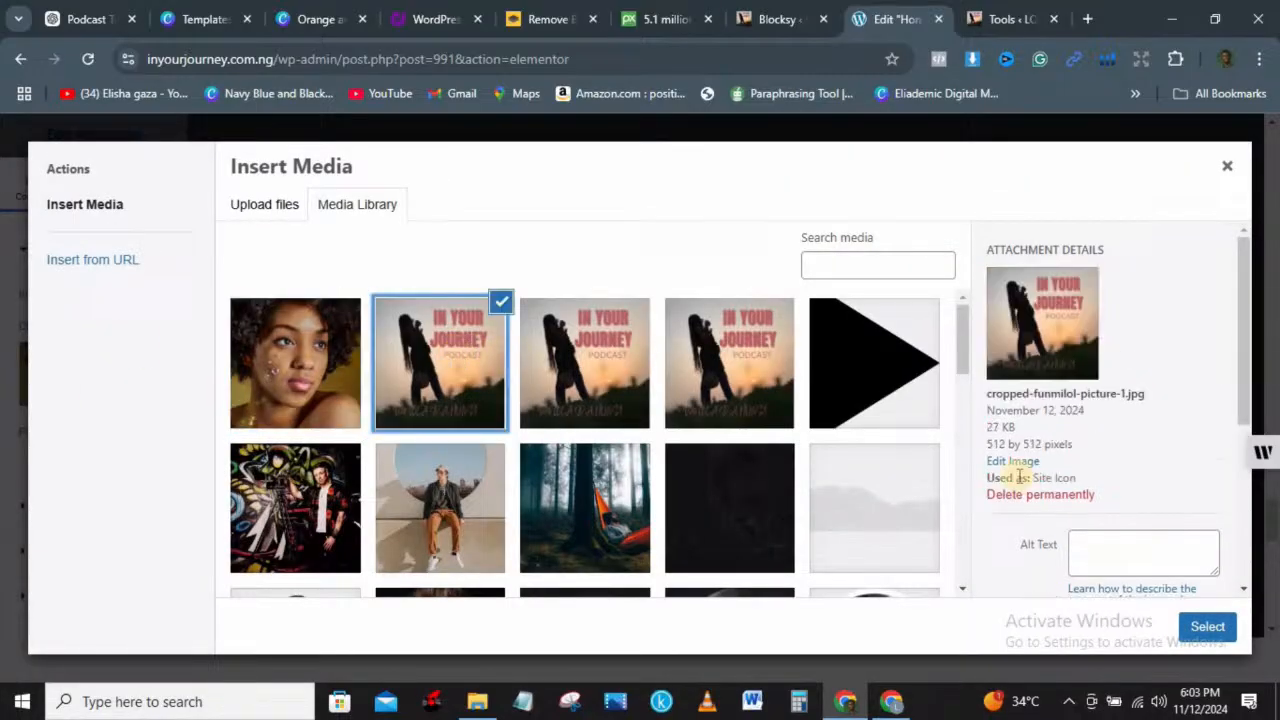
click(1207, 625)
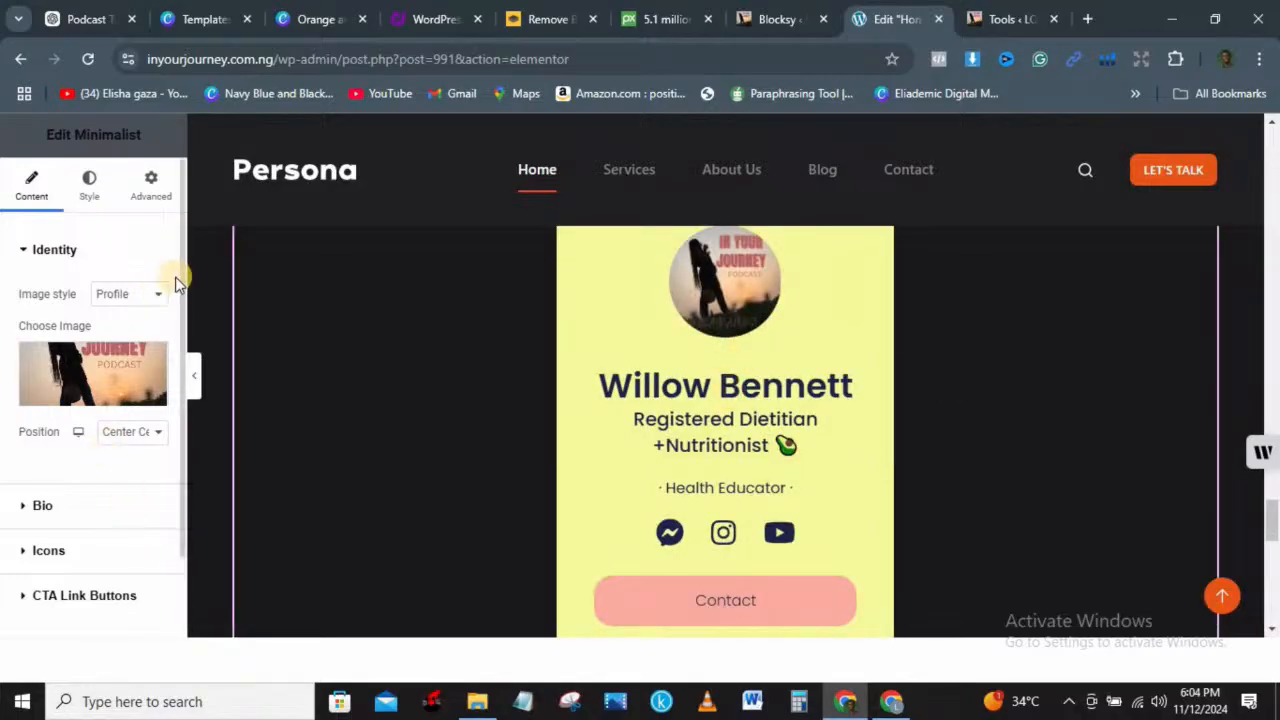
Step: Open the profile card's Bio settings and select its Heading field
drag(182, 284, 191, 374)
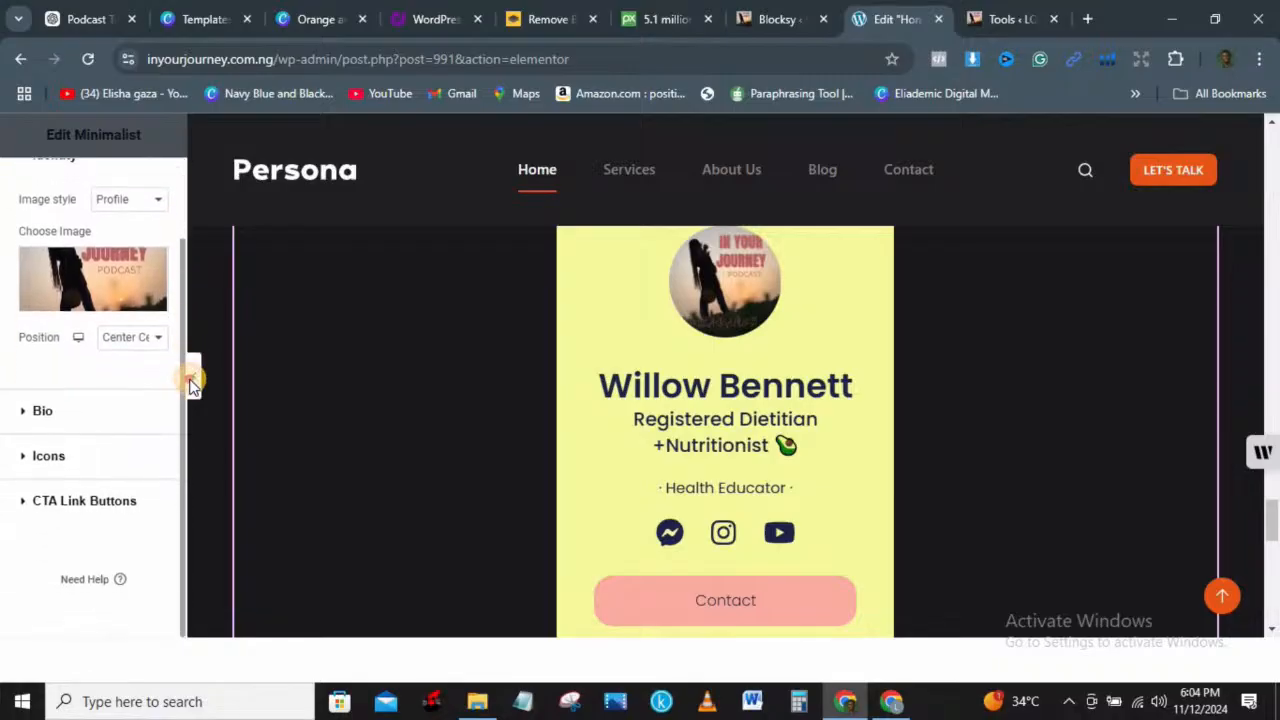
click(45, 412)
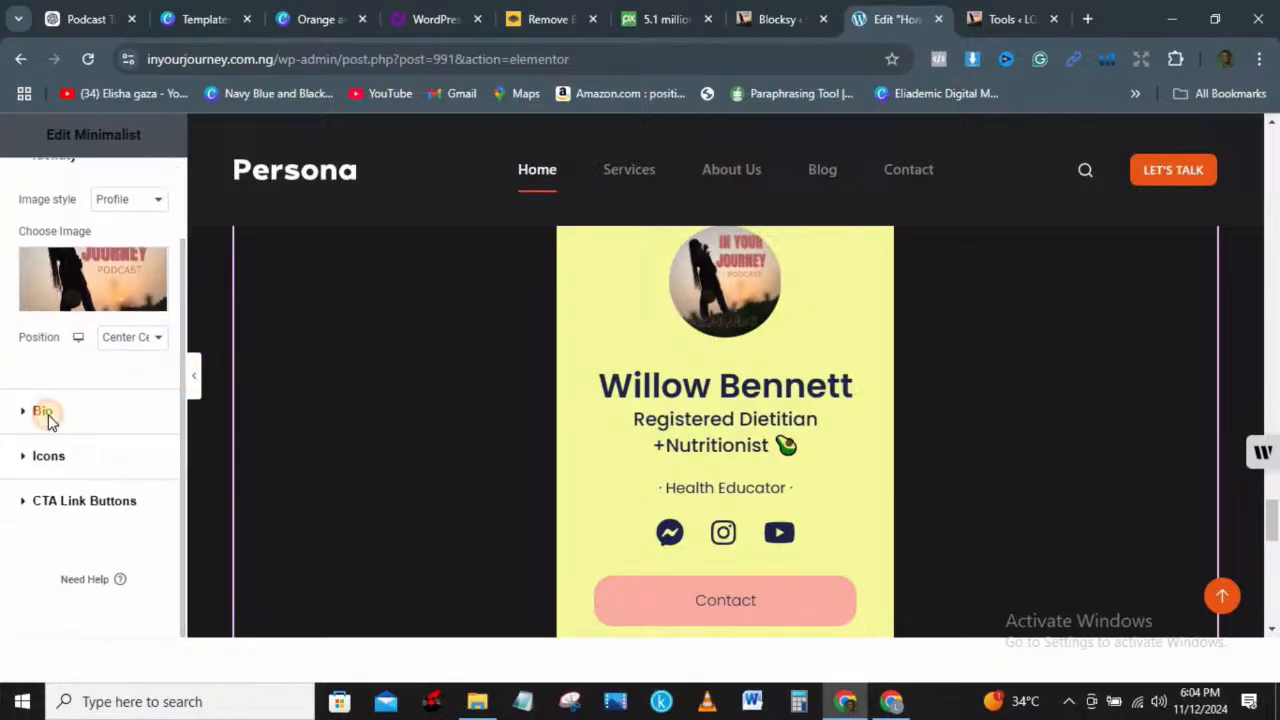
click(107, 362)
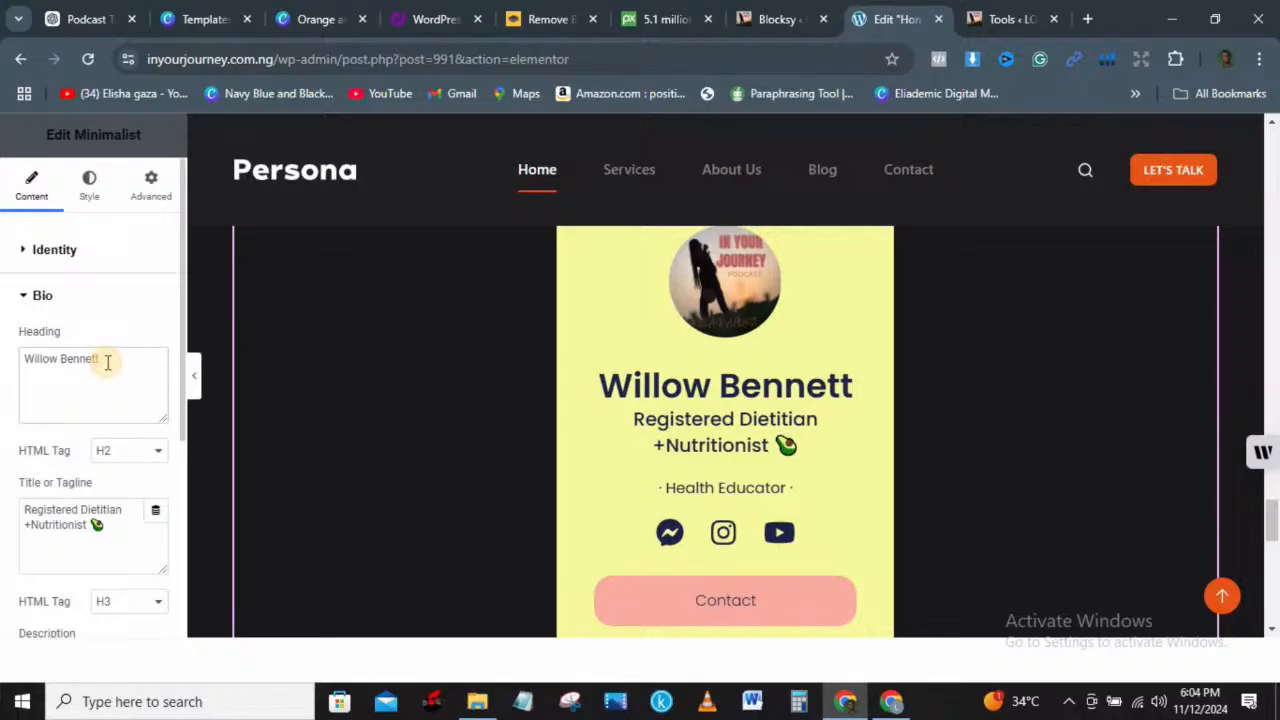
Step: Replace the sample name in the profile heading with the site owner's full name
key(ctrl+a)
key(BackSpace)
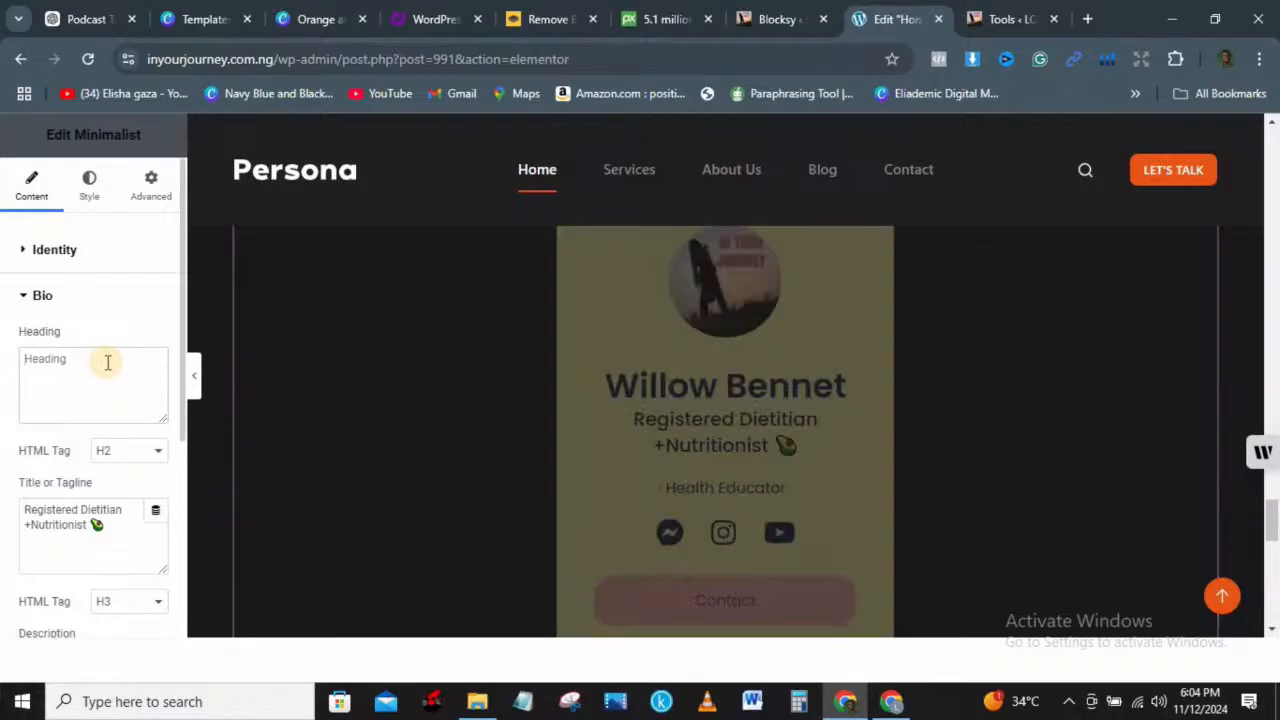
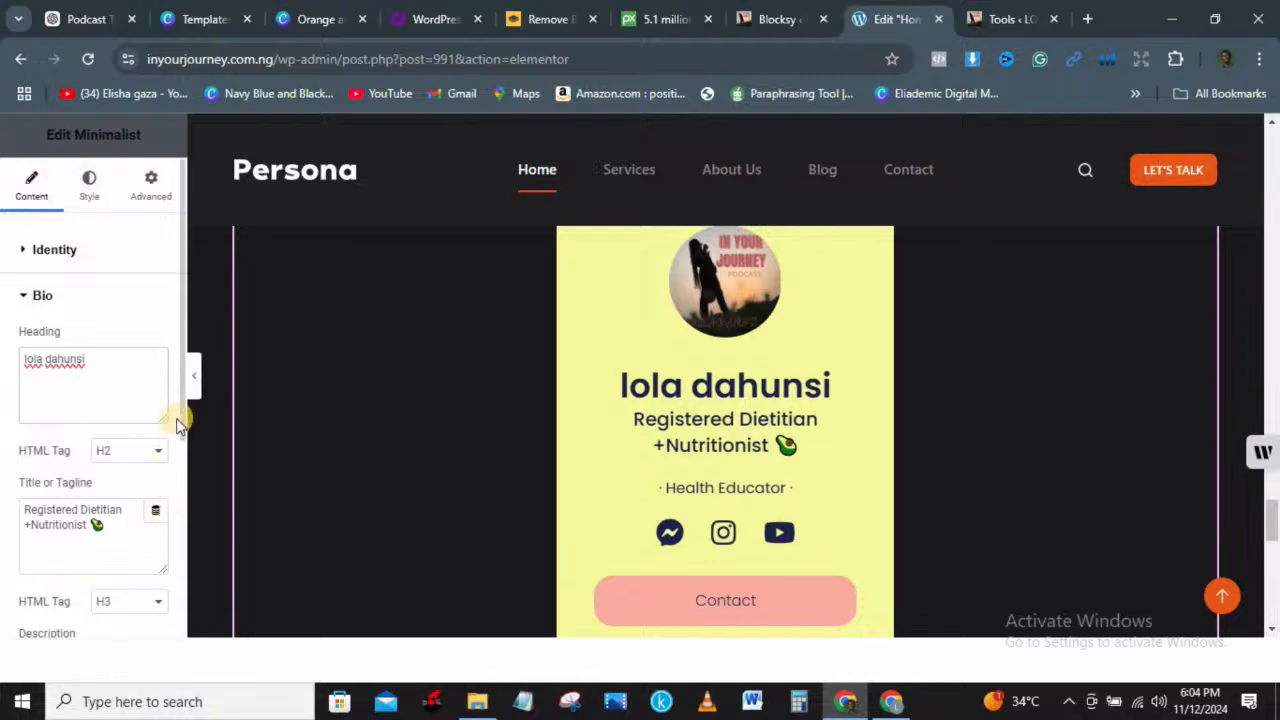
drag(179, 416, 177, 577)
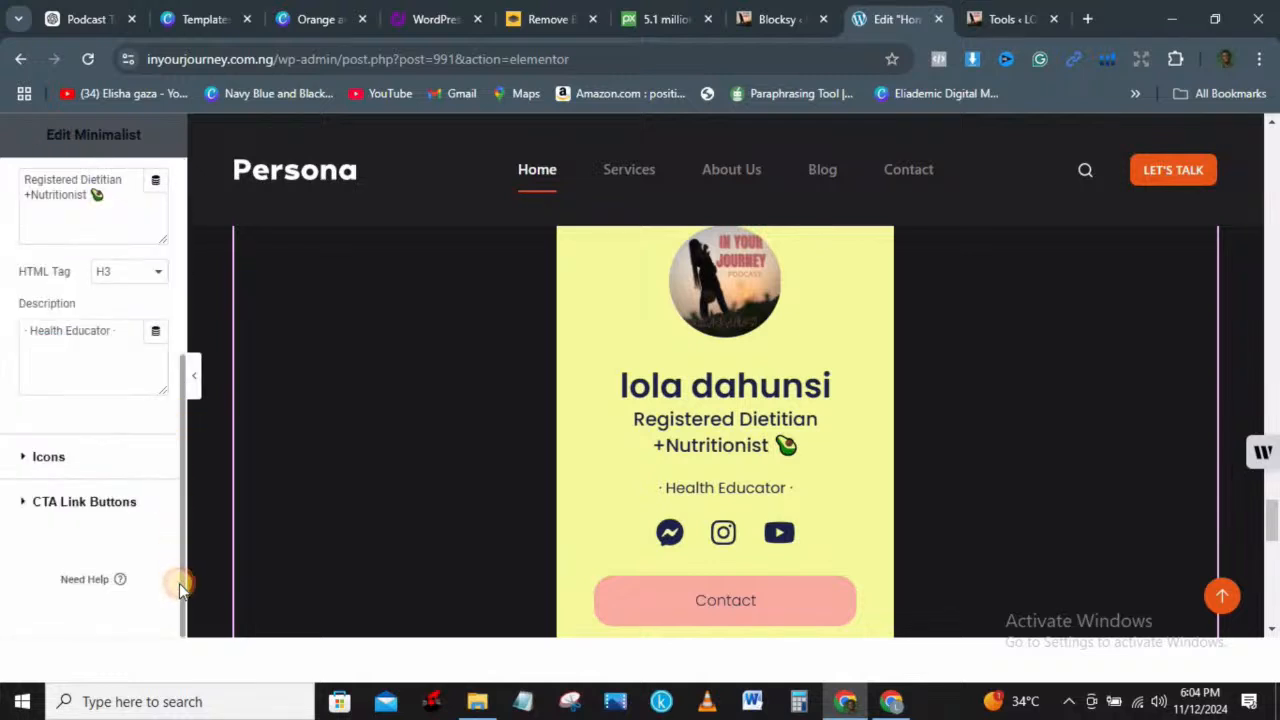
click(782, 12)
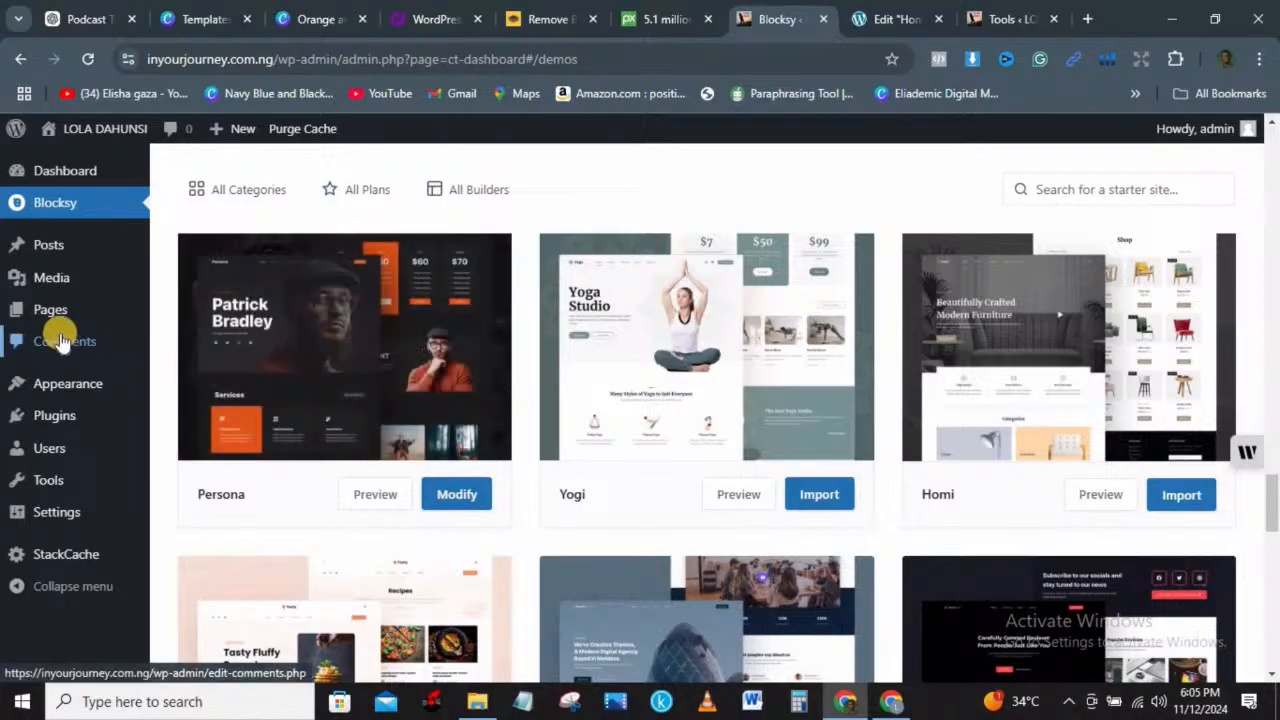
Step: Add a new page titled 'podcast' and publish it
mouse_move(38, 305)
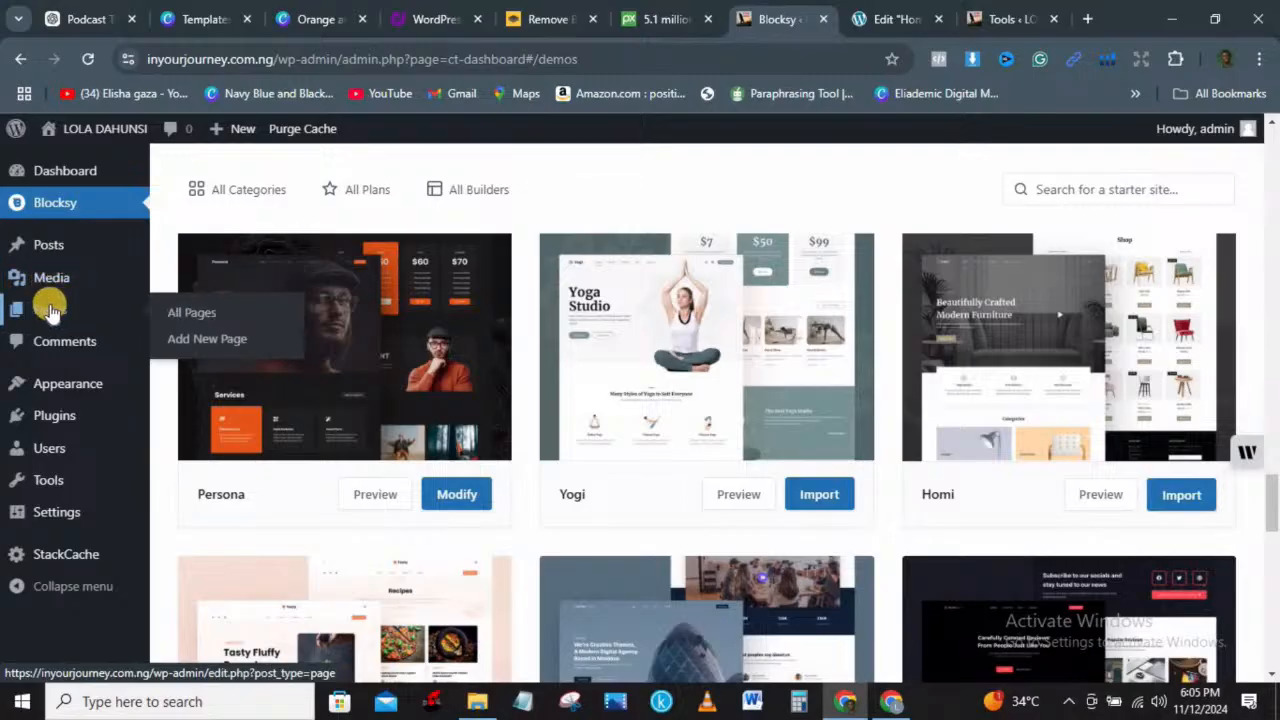
click(216, 339)
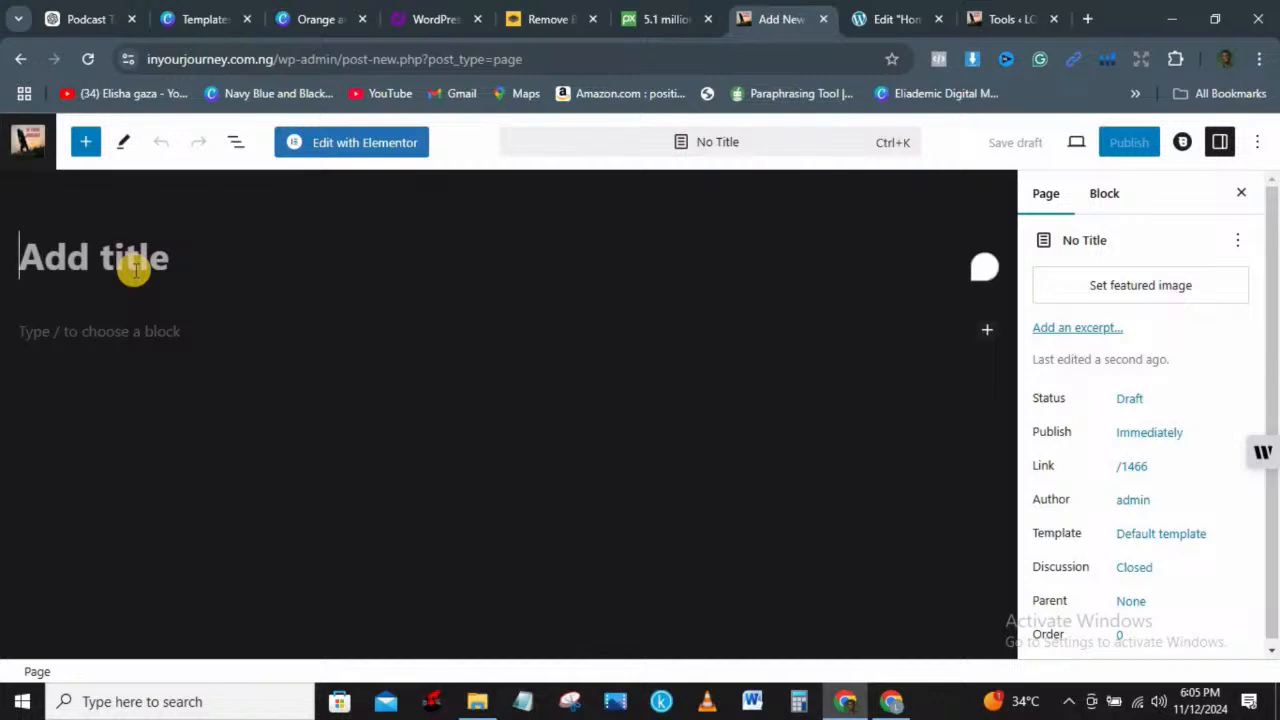
text(podcast)
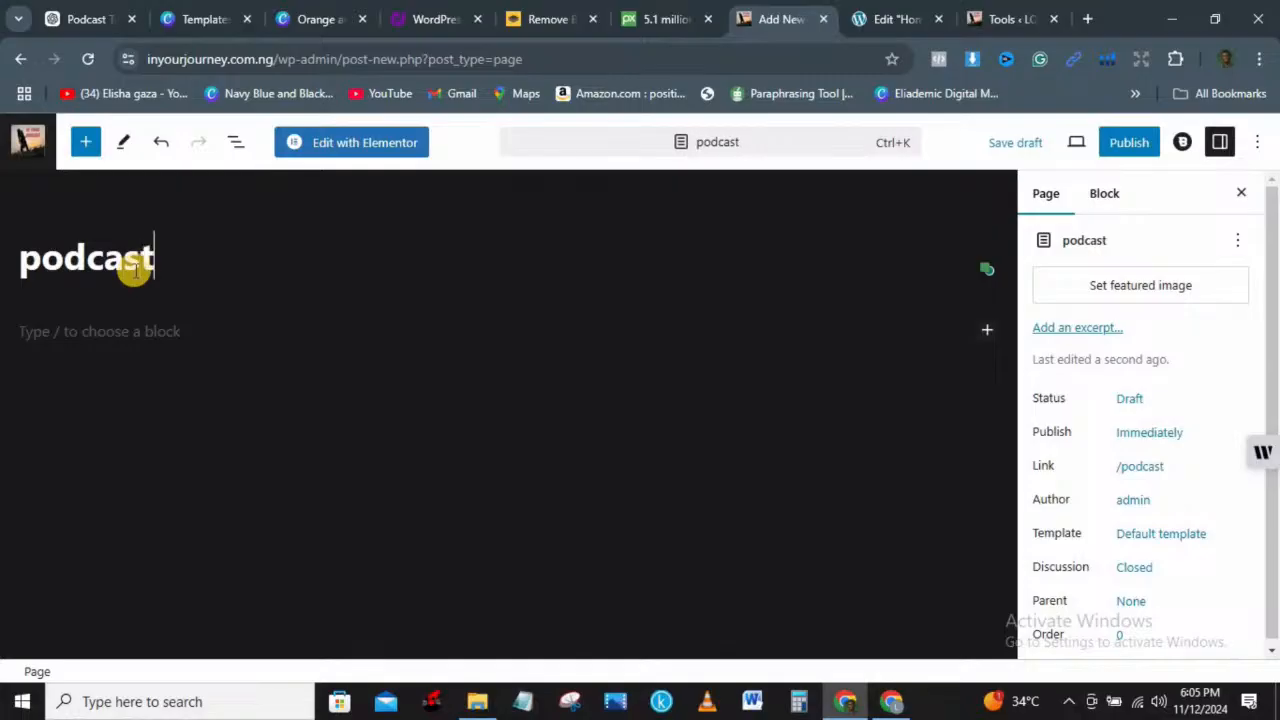
click(1119, 145)
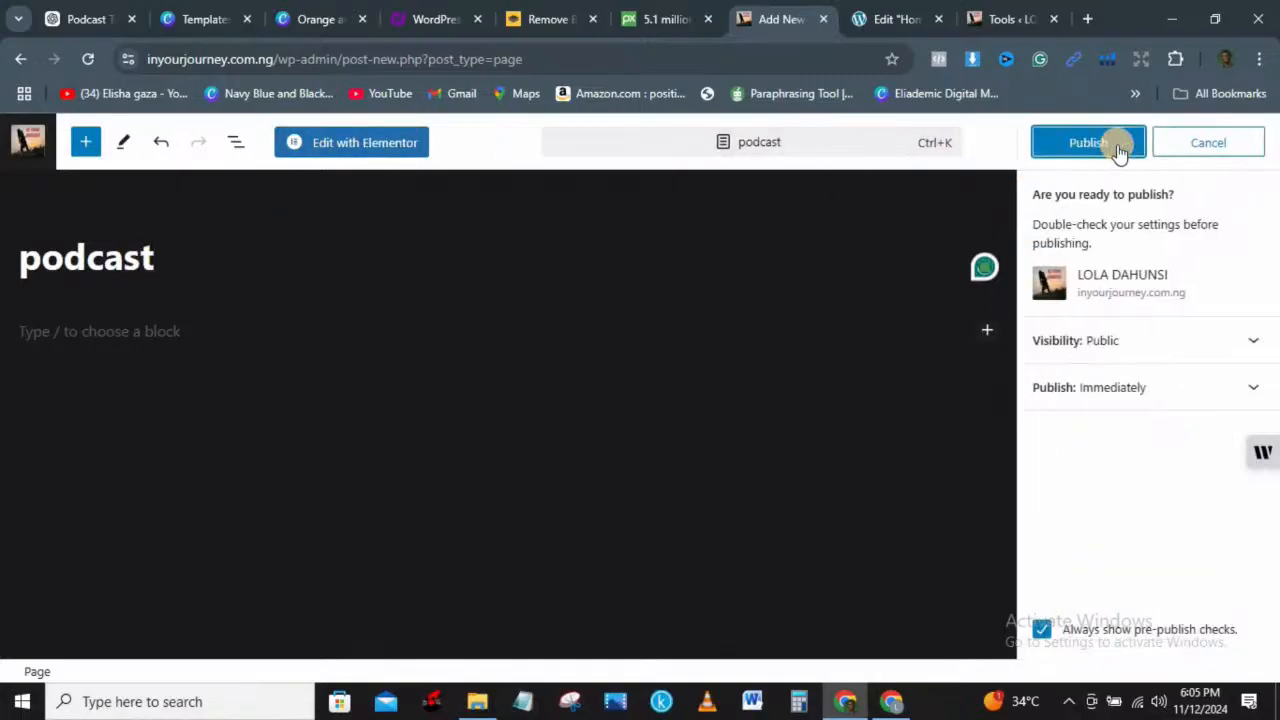
click(1087, 147)
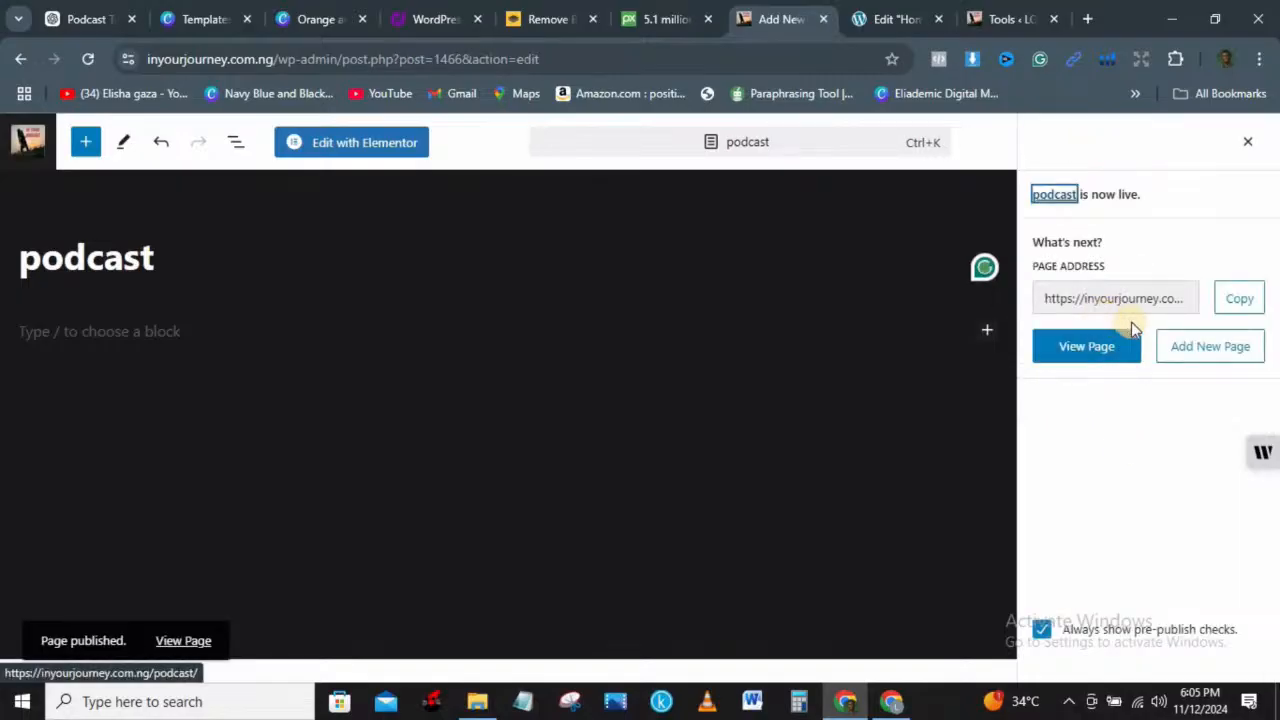
click(890, 18)
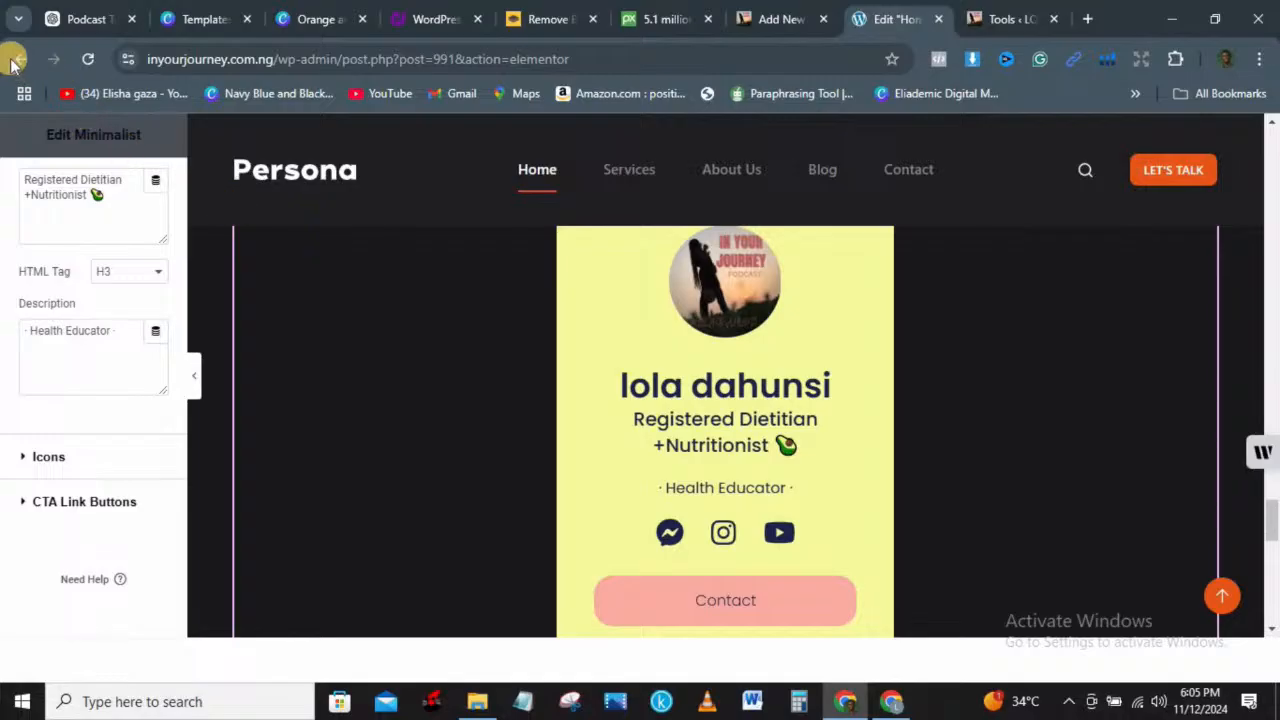
Step: Reload the Home page editor, then open the live site via Visit Site
click(90, 58)
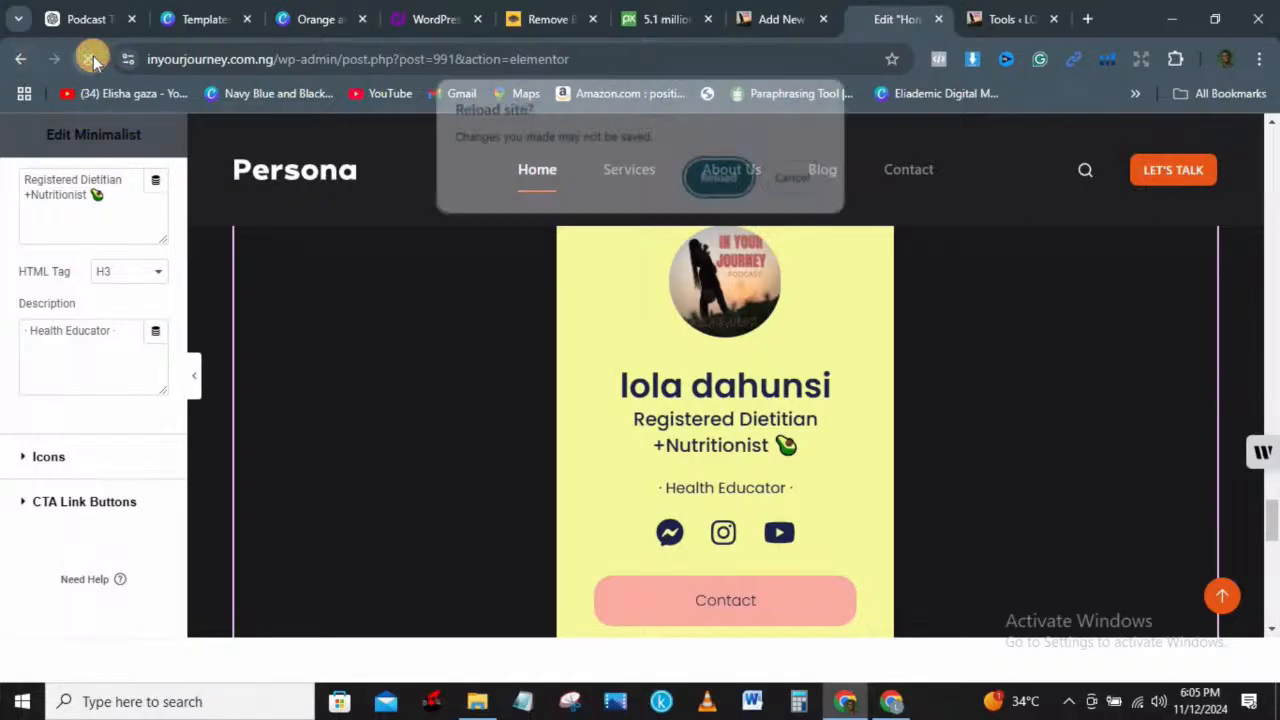
click(725, 186)
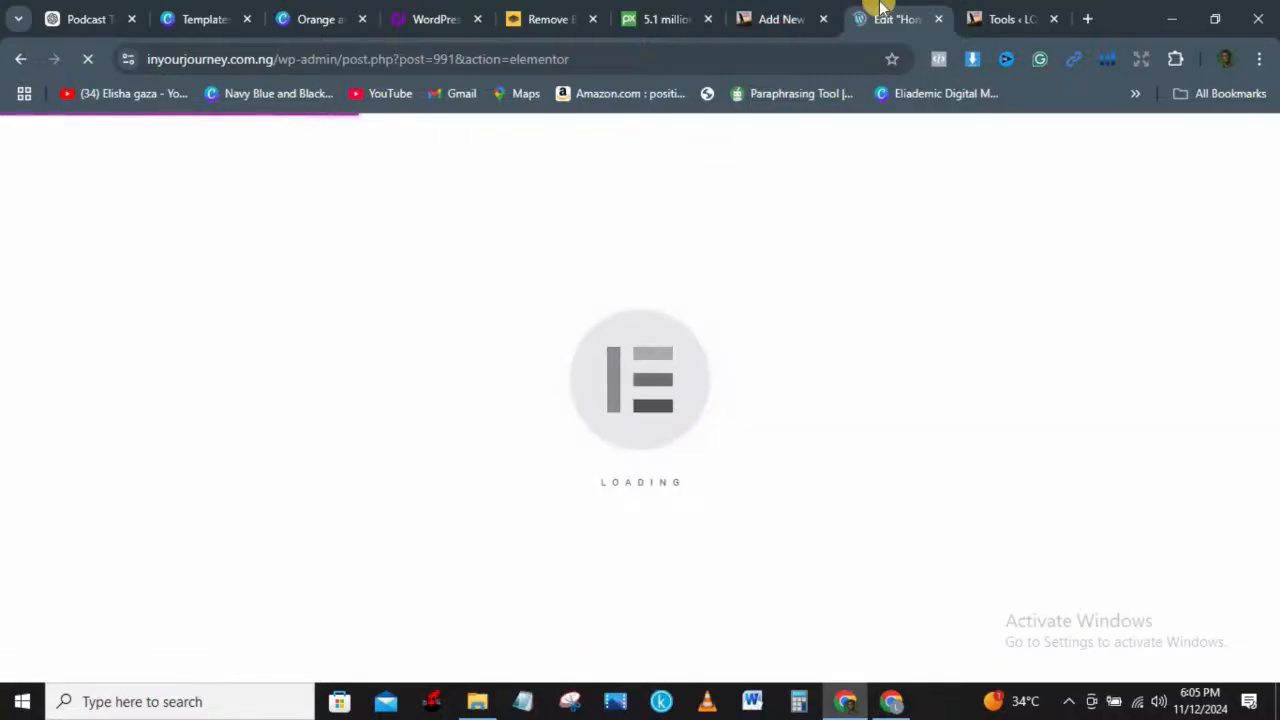
click(968, 12)
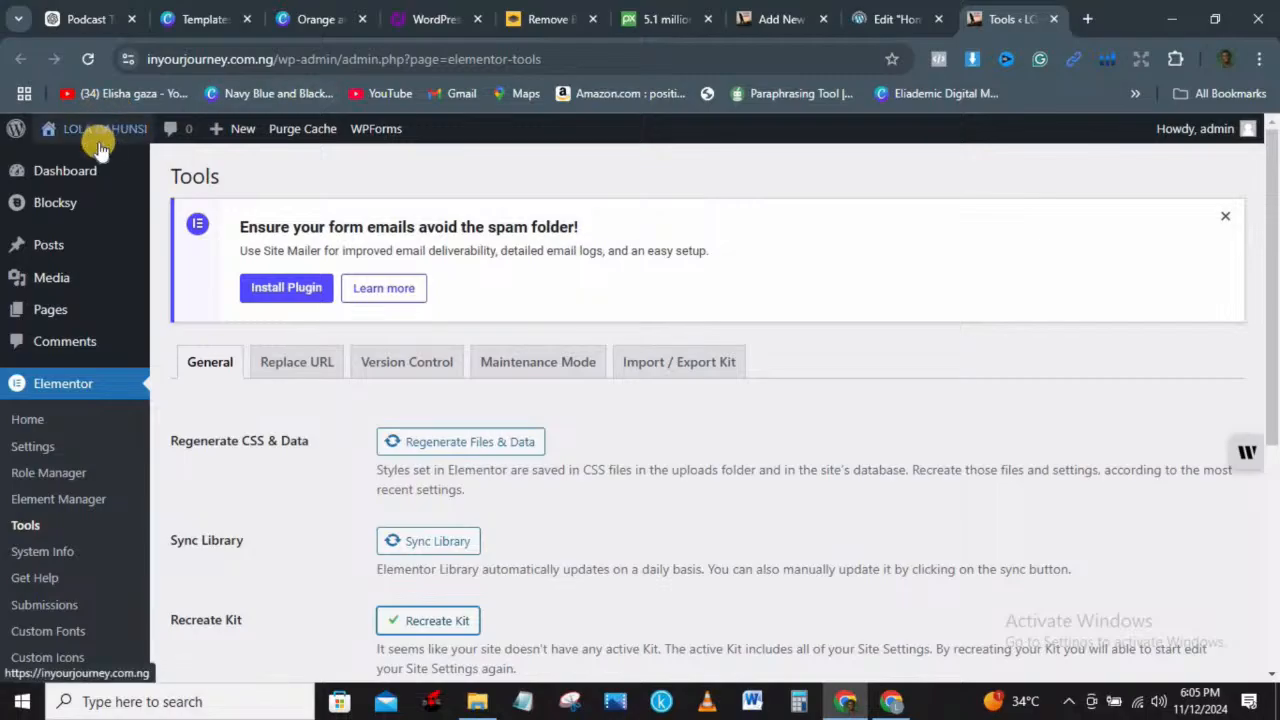
mouse_move(88, 163)
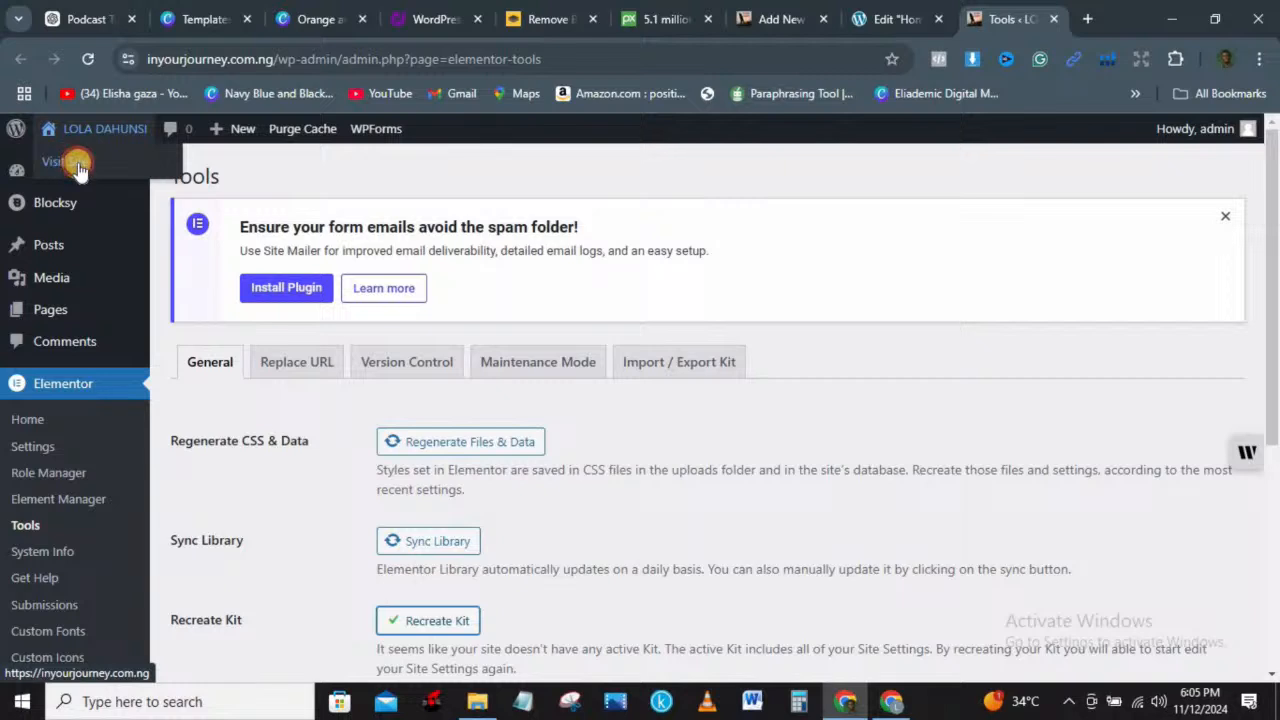
double_click(60, 163)
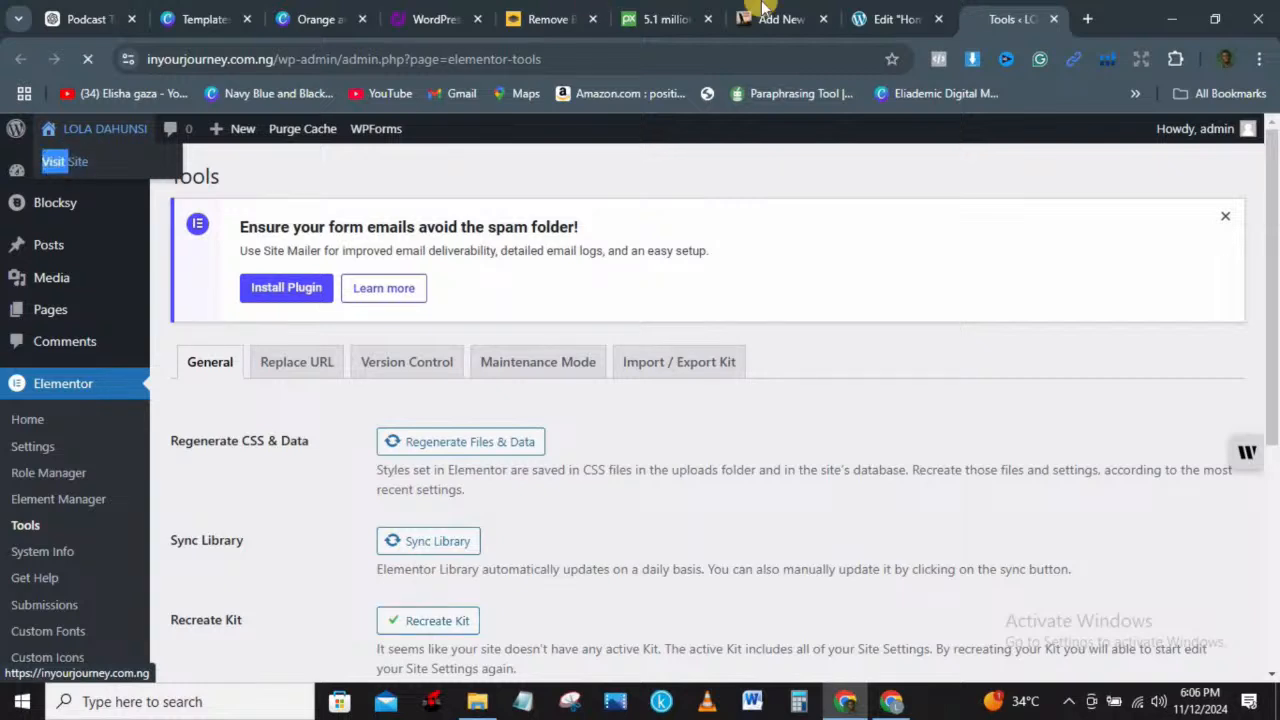
Step: Close the Edit 'Home' editor tab and bring up the live Persona home page
click(881, 18)
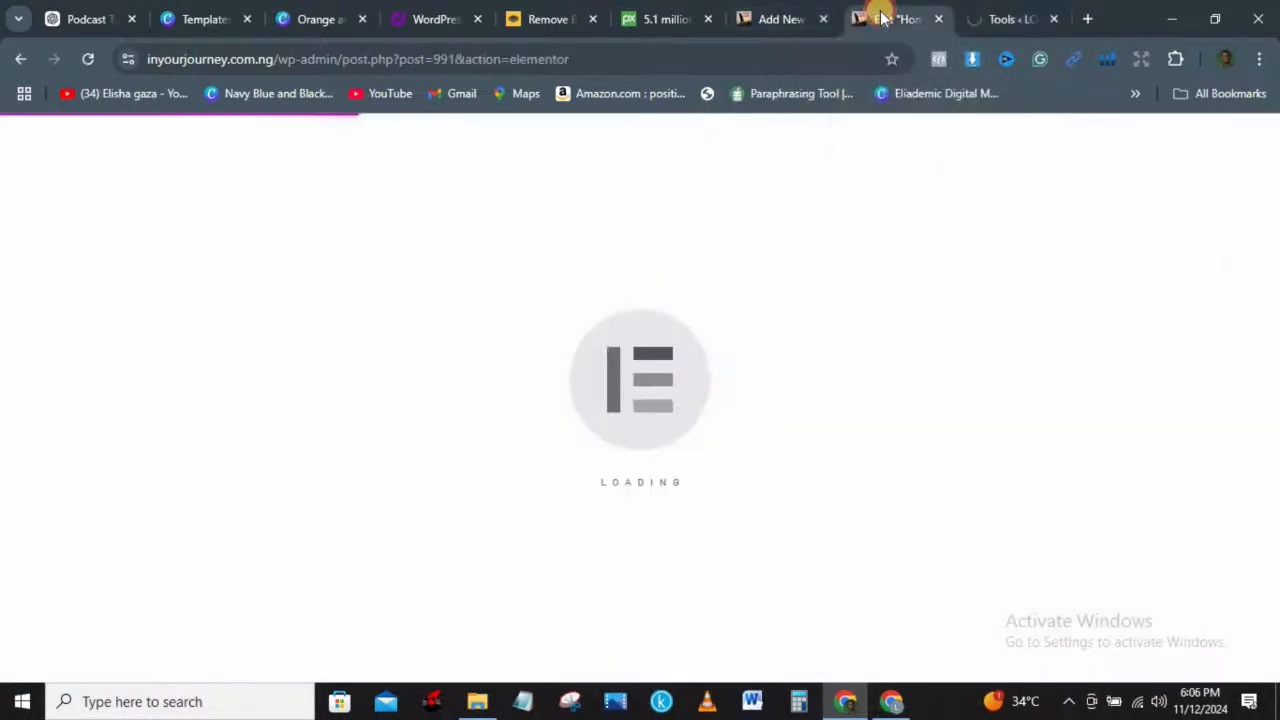
click(995, 19)
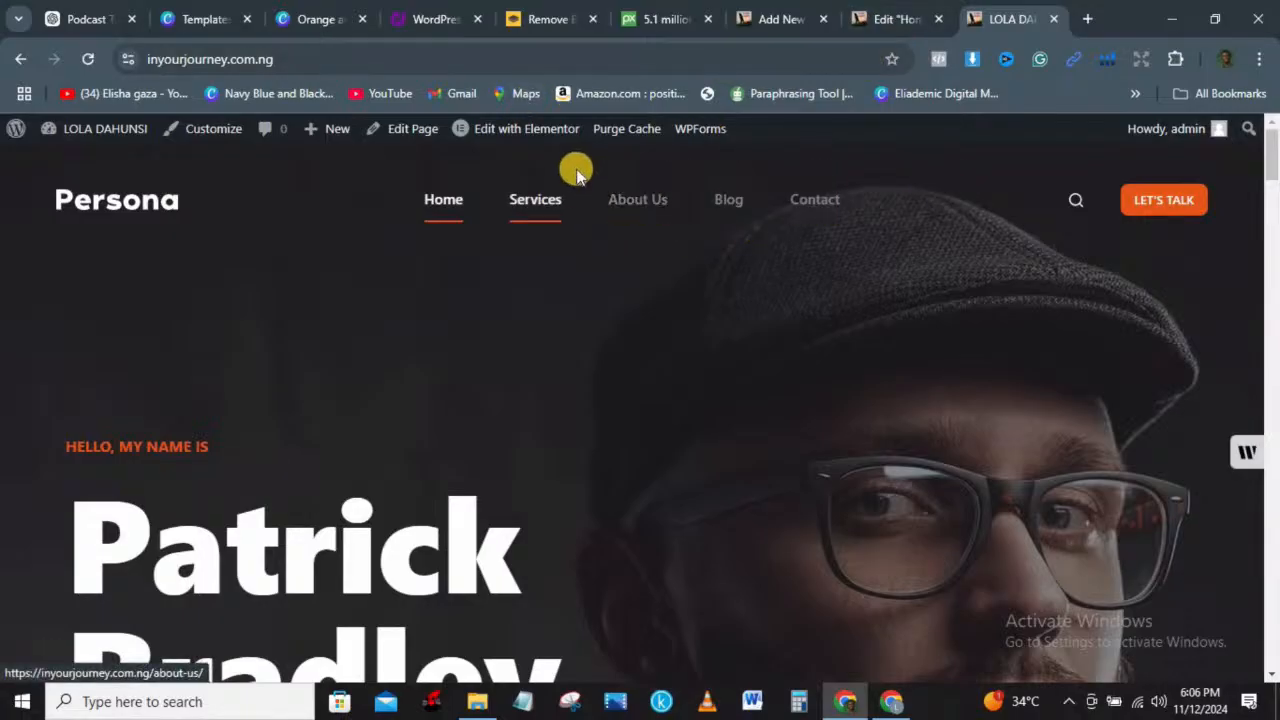
click(896, 19)
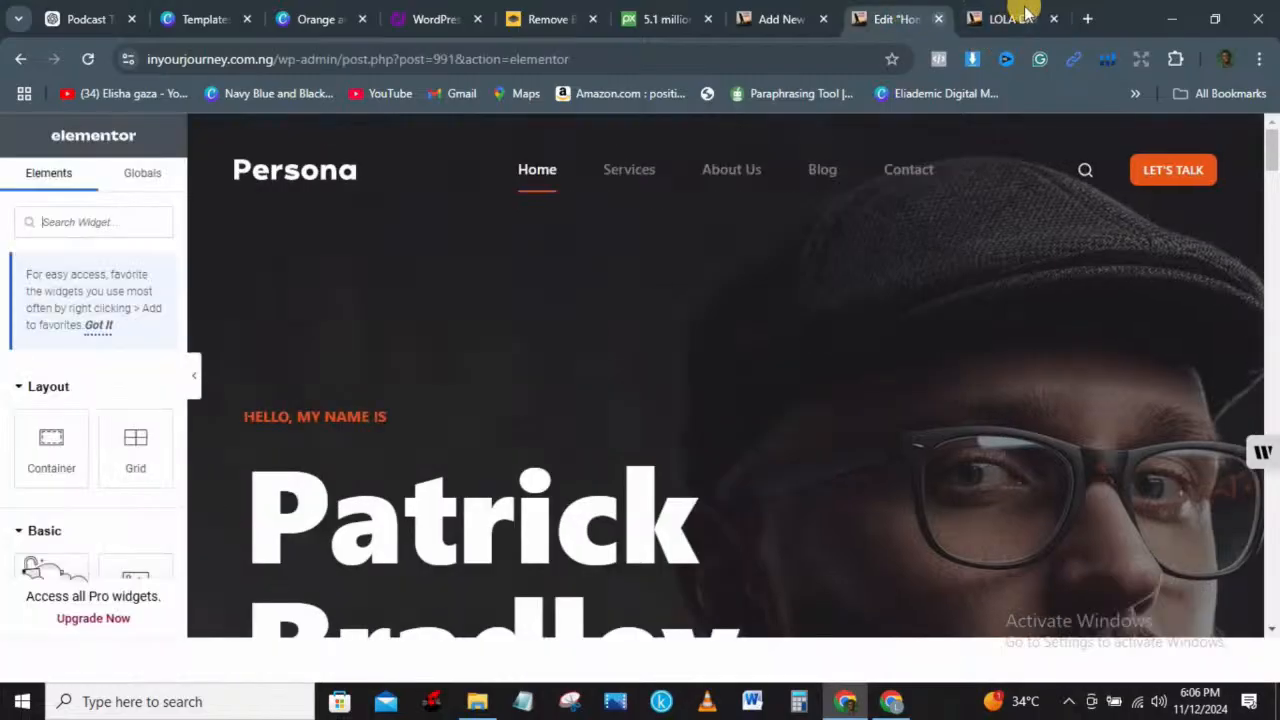
click(939, 19)
click(770, 19)
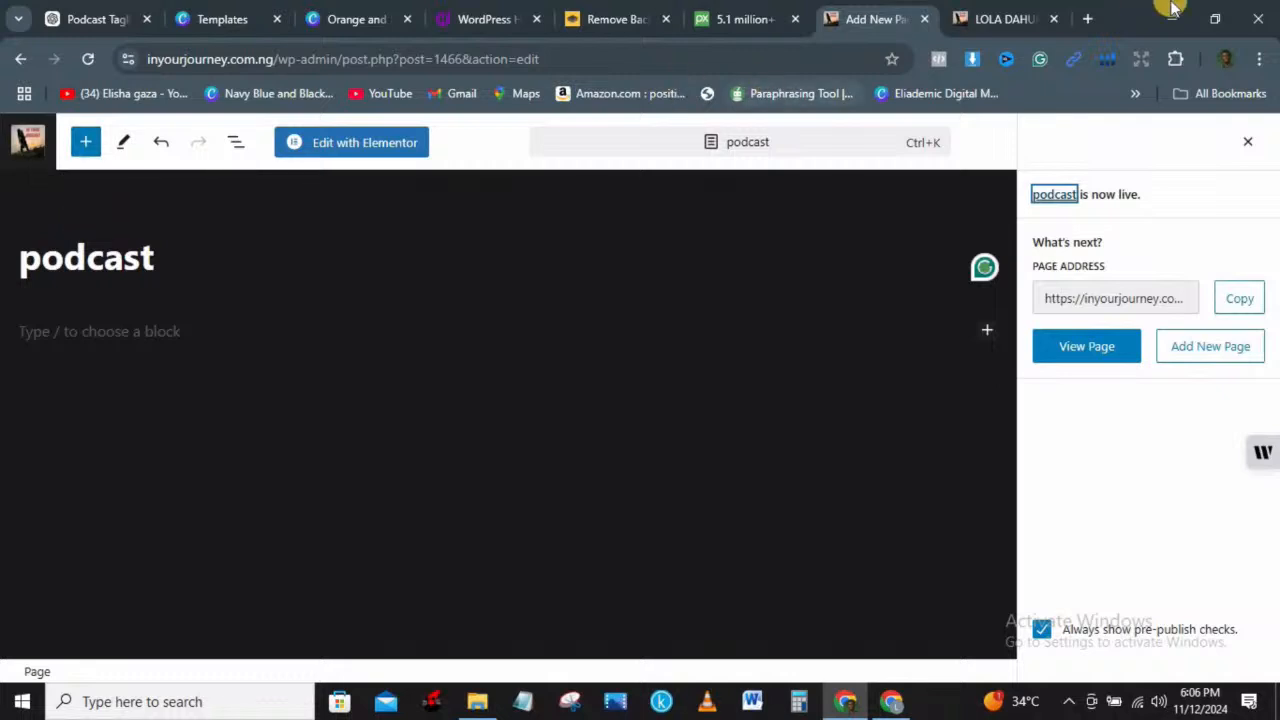
click(988, 18)
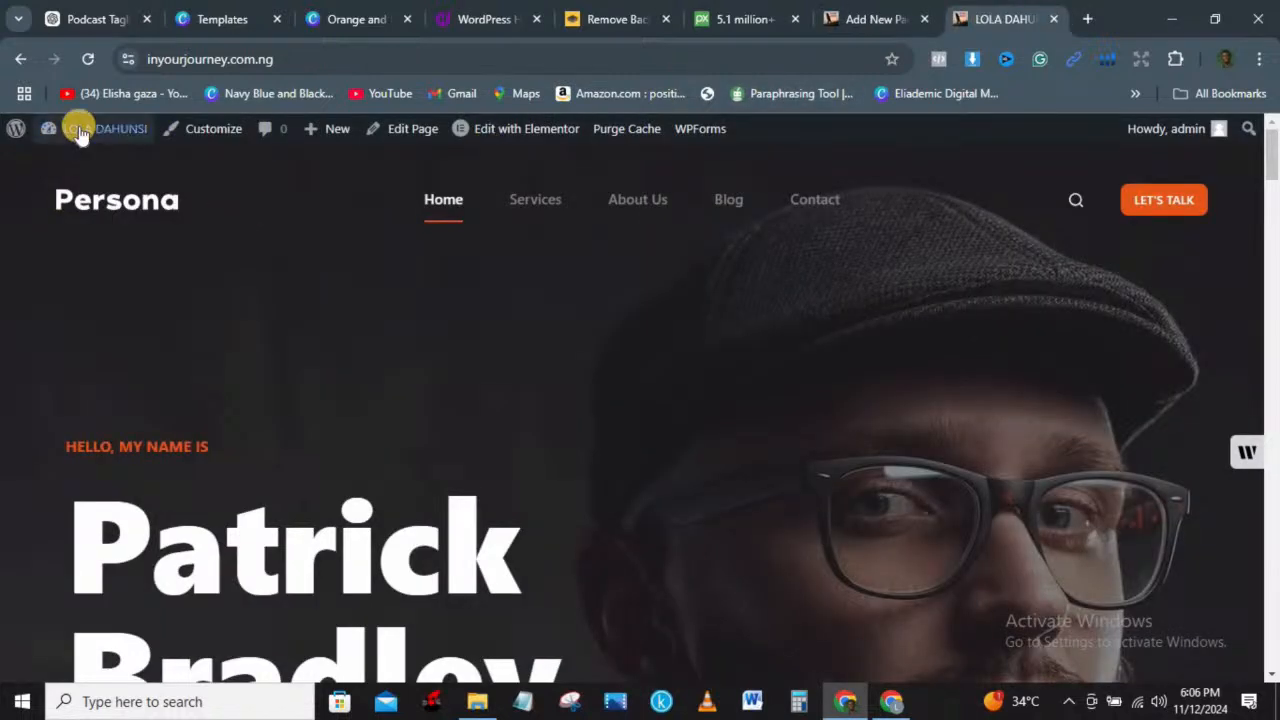
Step: Go from the admin dashboard to Appearance > Themes, with Blocksy shown as active
mouse_move(80, 133)
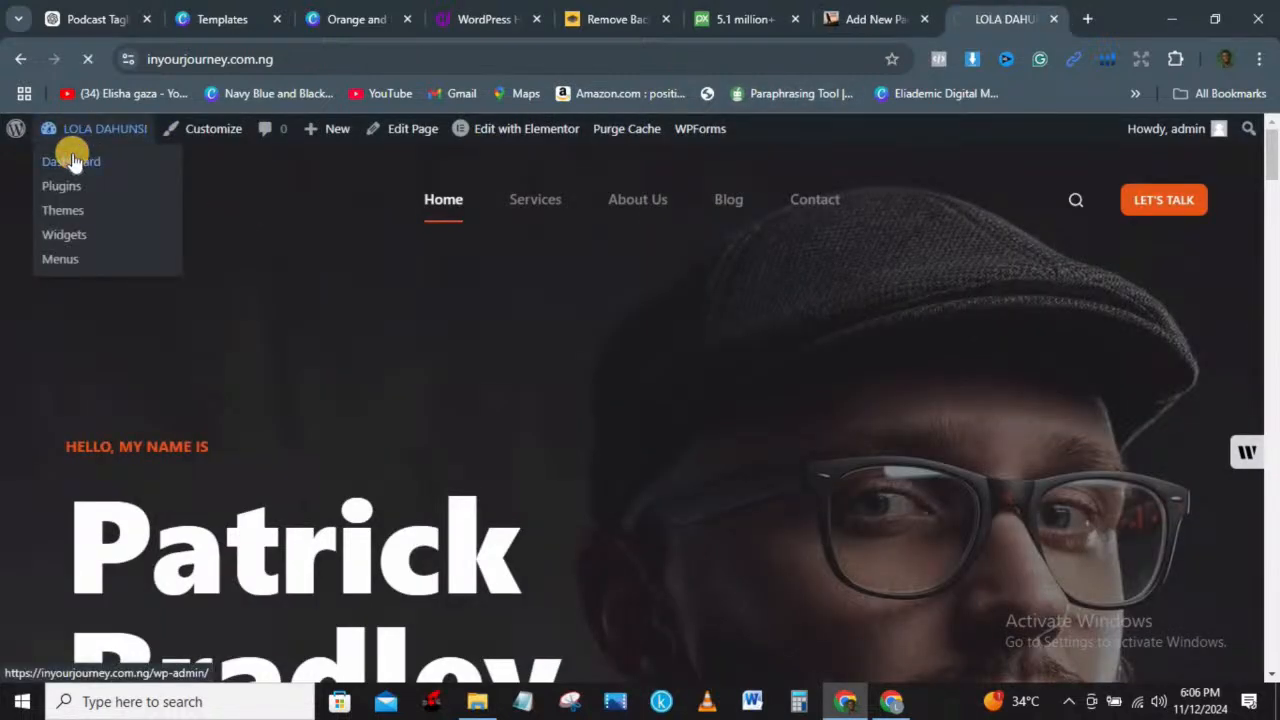
click(72, 162)
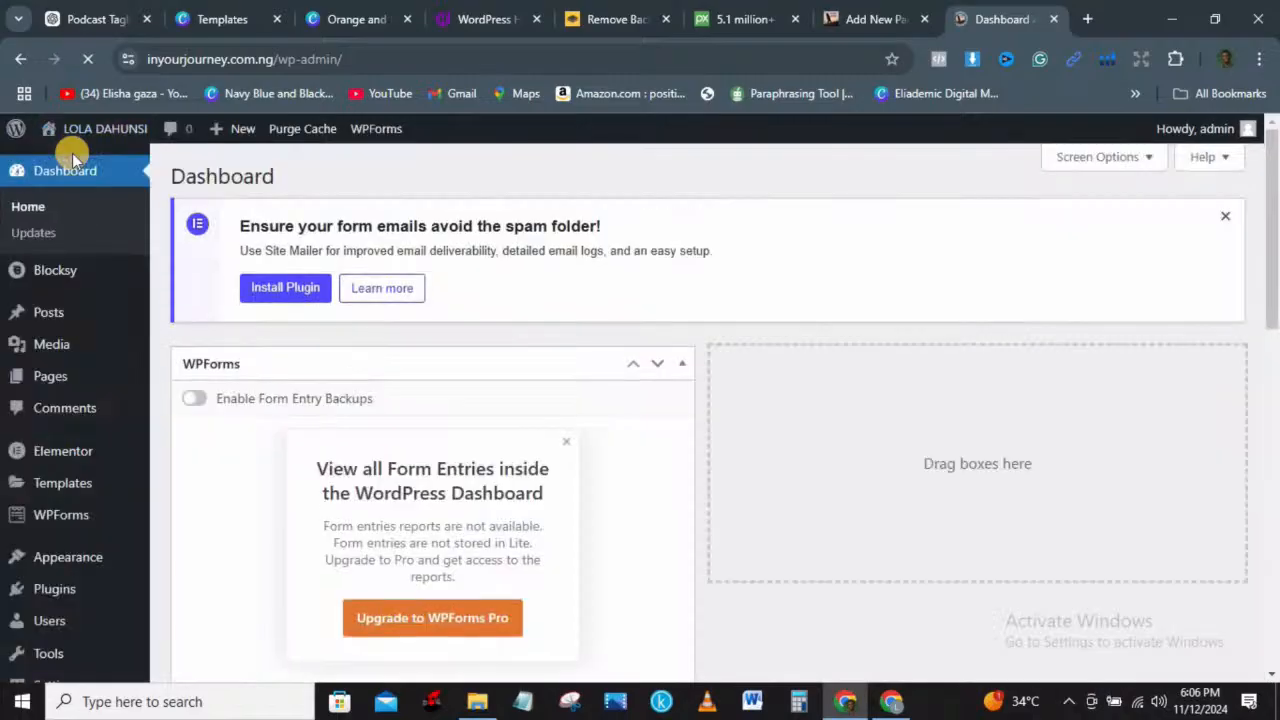
mouse_move(63, 570)
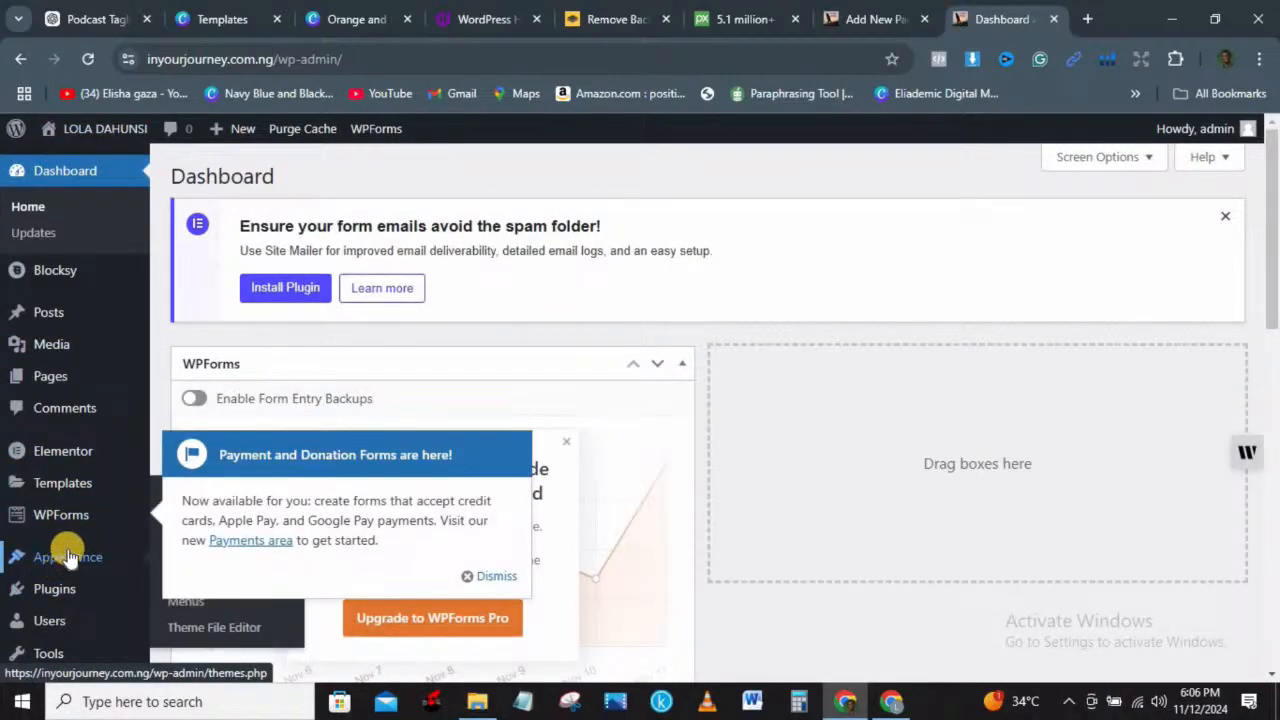
click(68, 557)
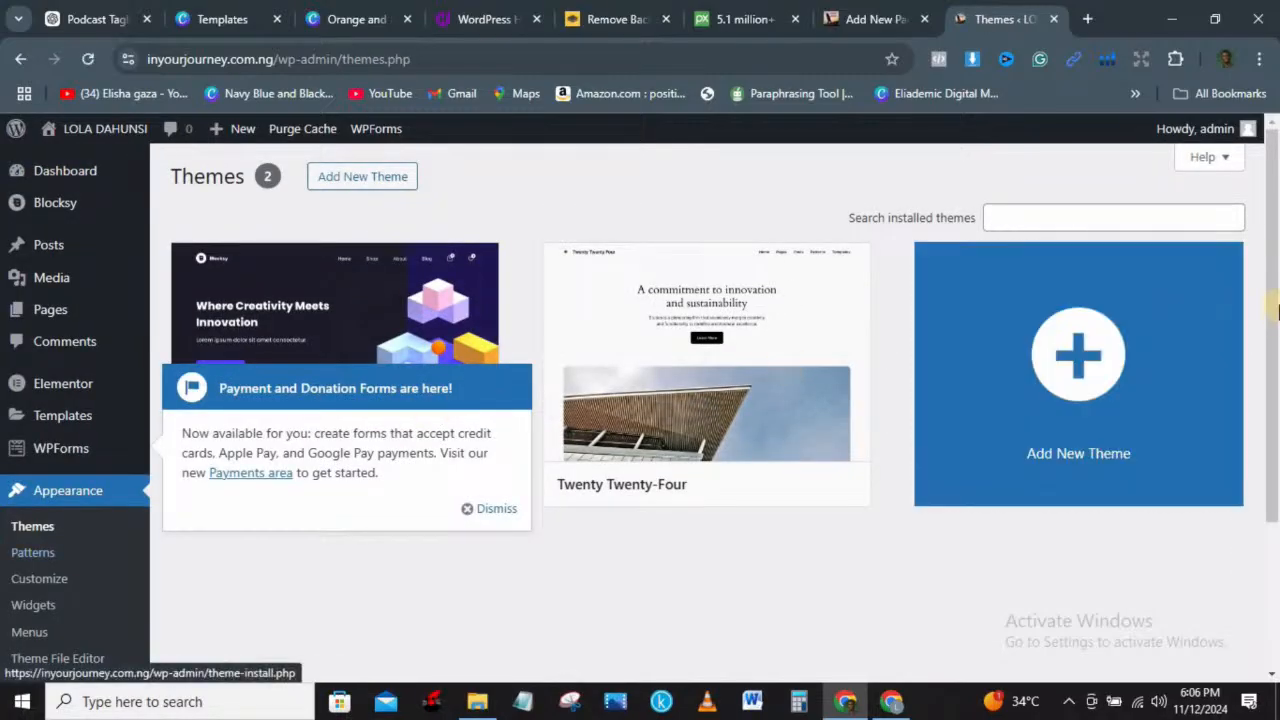
drag(1274, 250, 1277, 340)
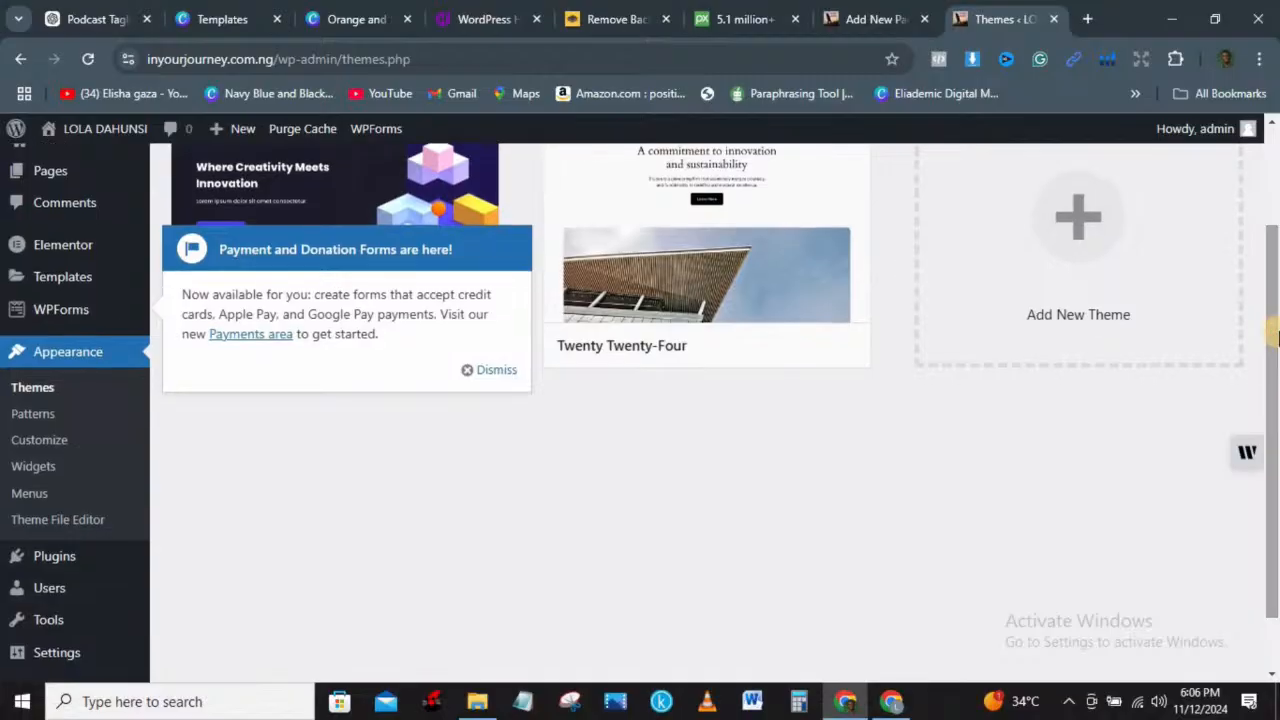
click(481, 371)
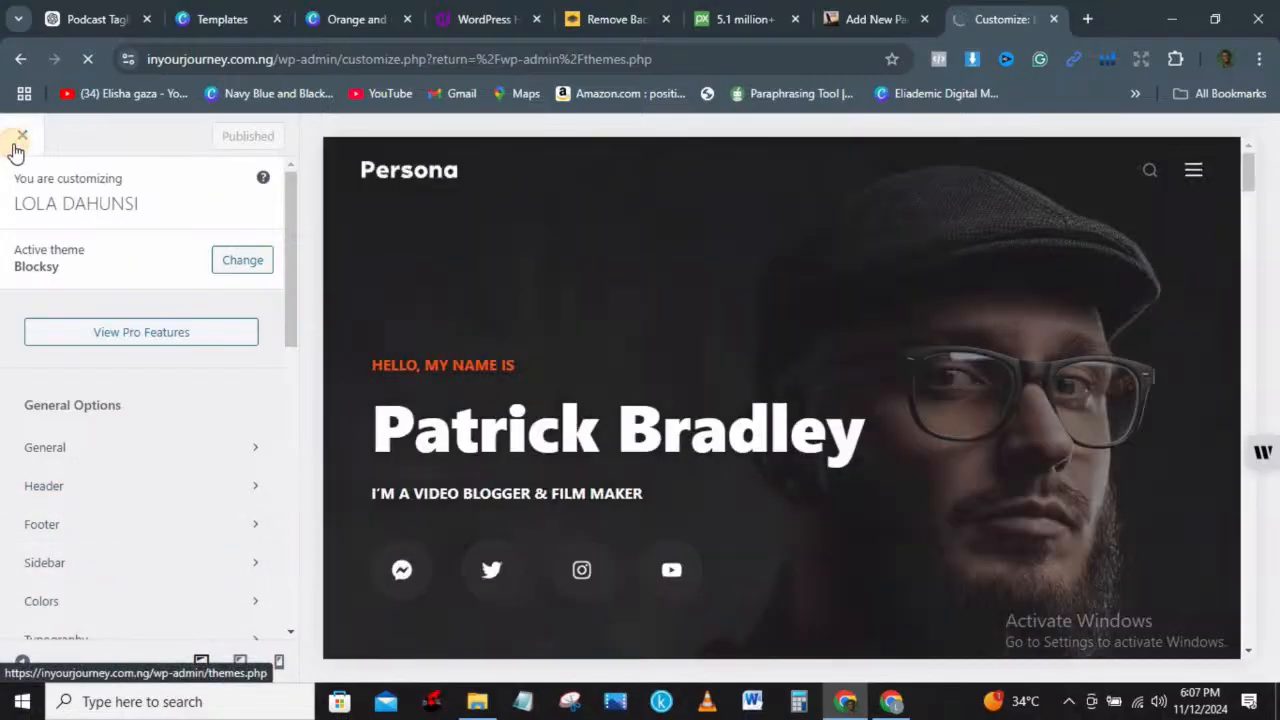
click(22, 135)
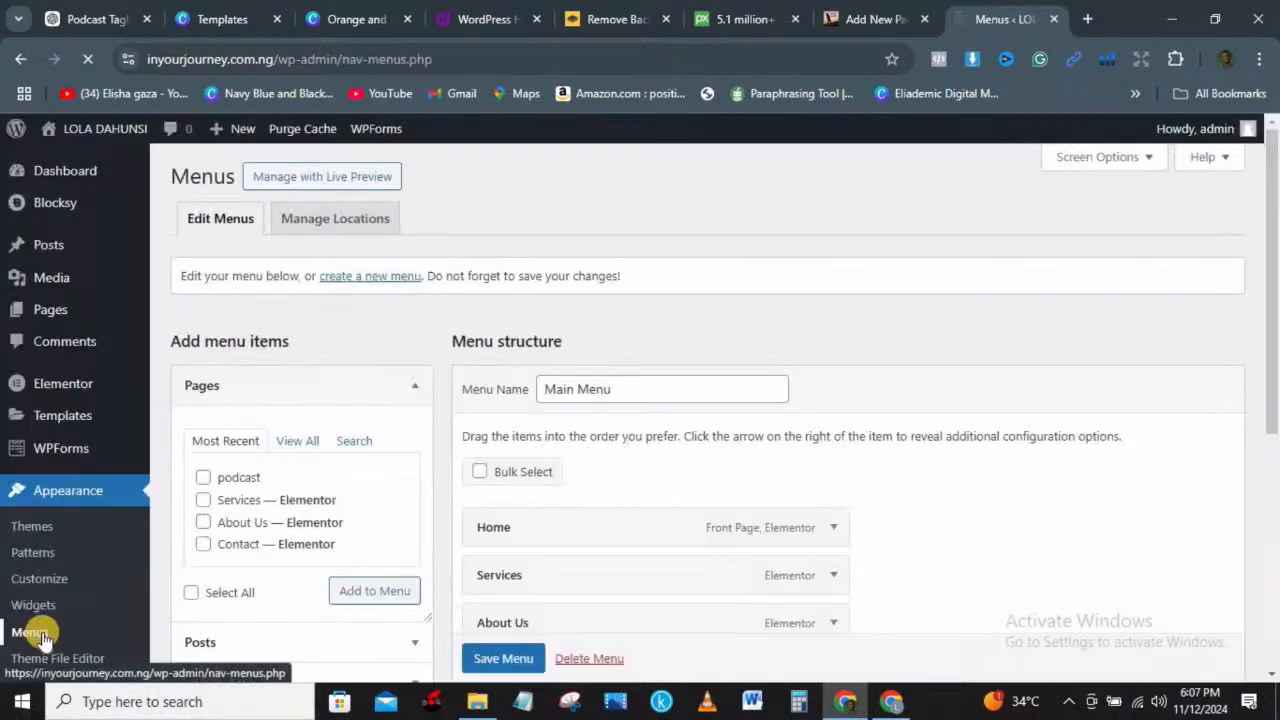
Step: Add the podcast page to the Main Menu directly below Home and save the menu
click(204, 479)
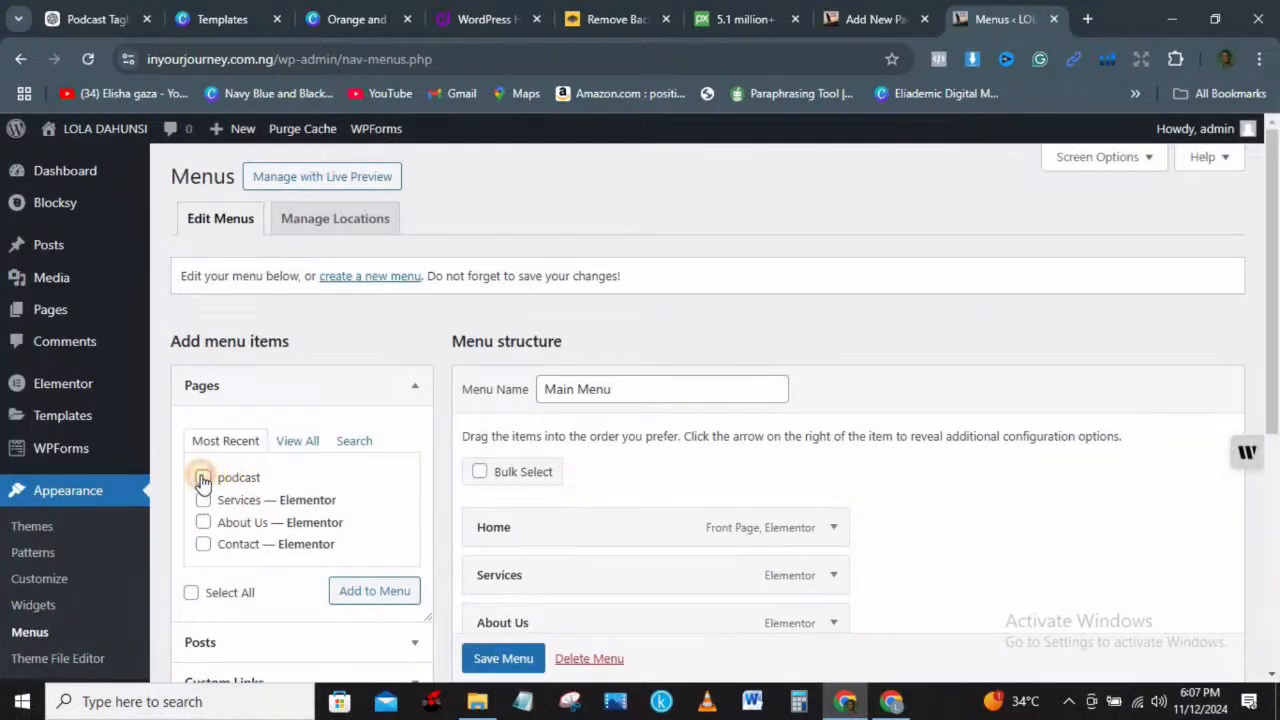
drag(1277, 224, 1277, 355)
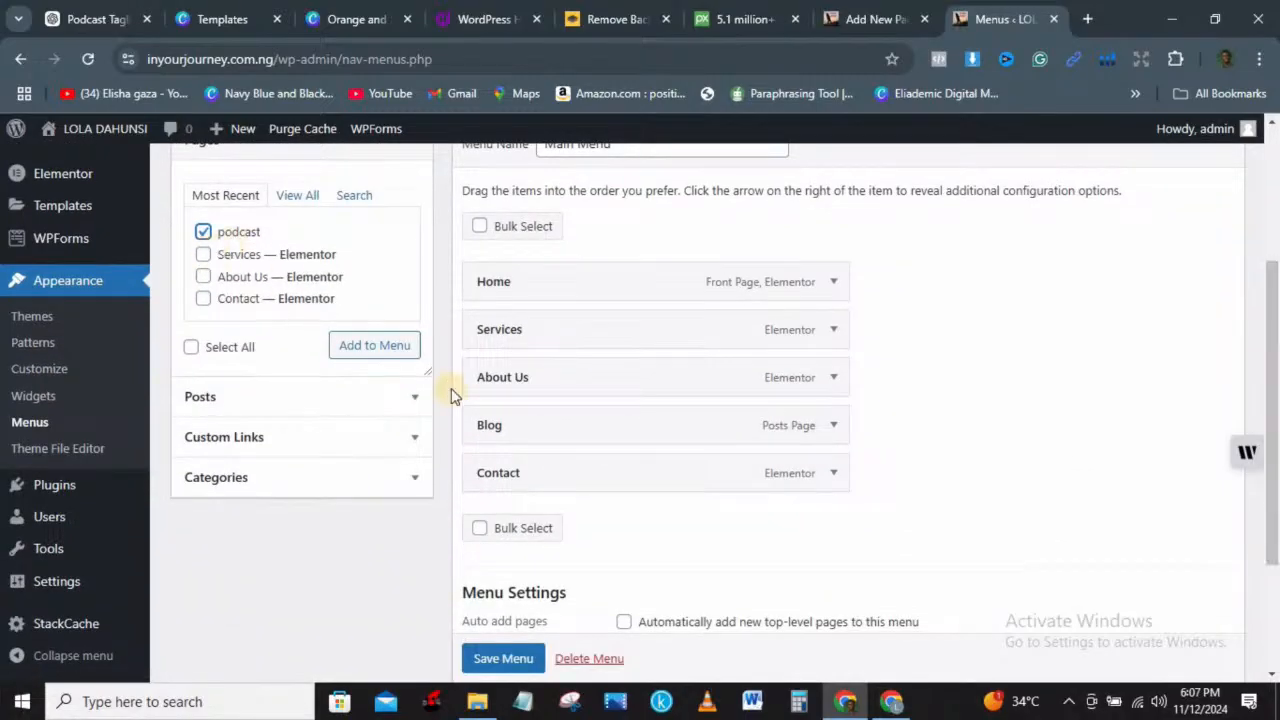
click(385, 352)
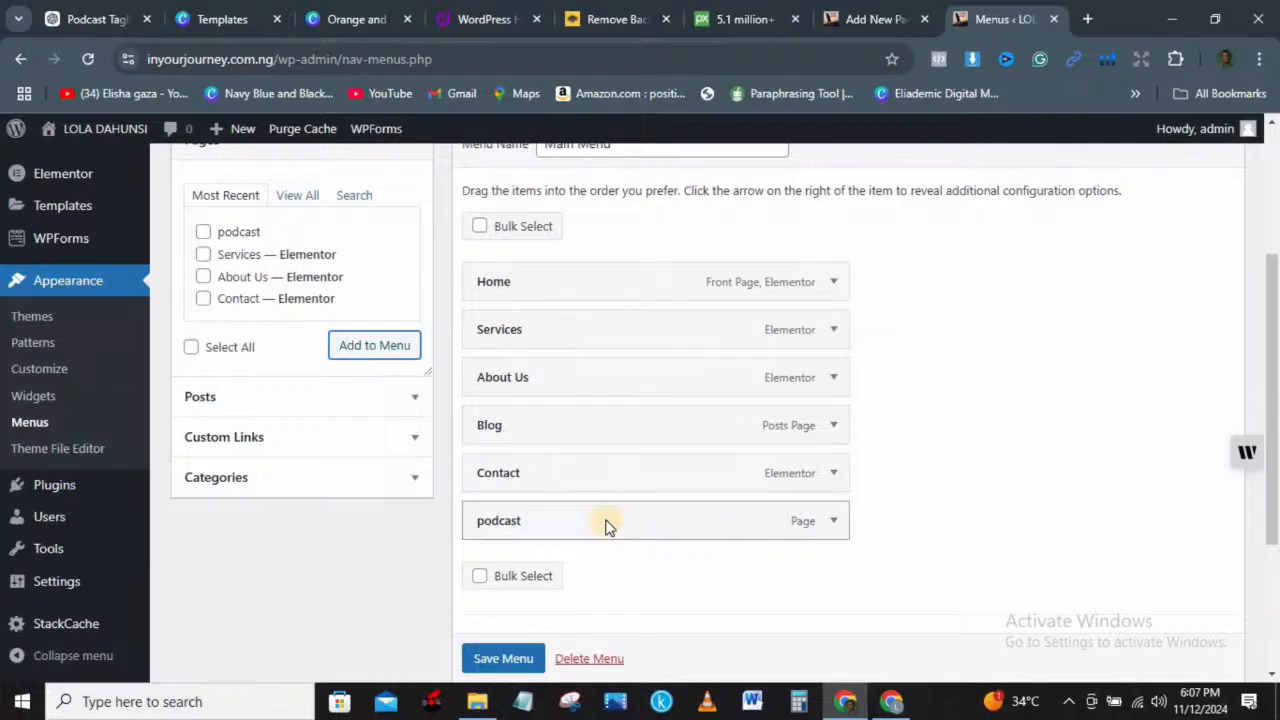
drag(607, 523, 597, 326)
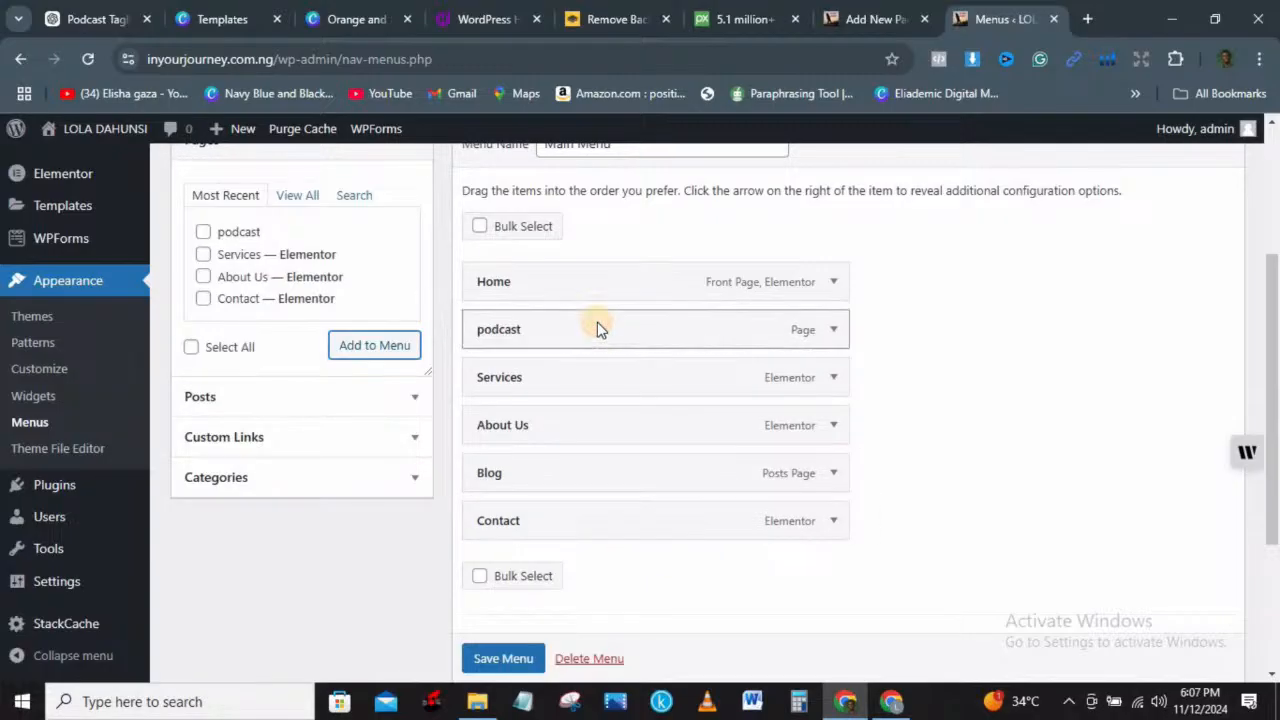
click(510, 657)
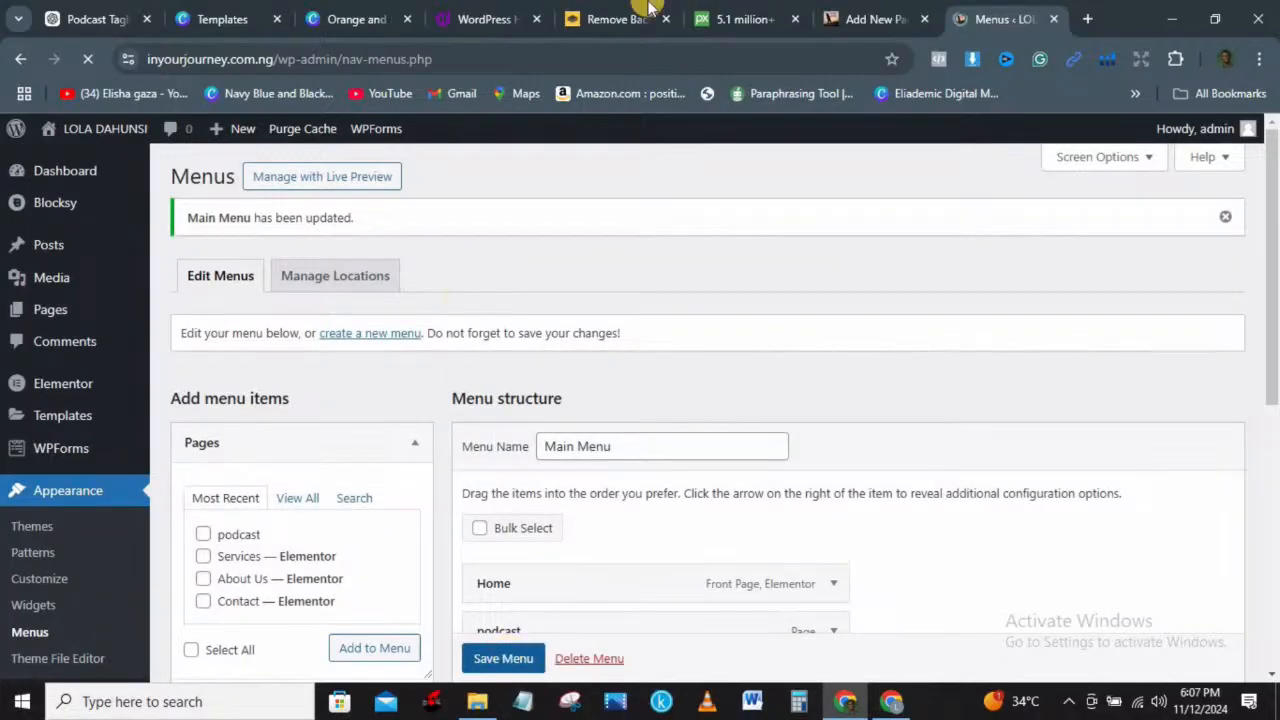
click(840, 16)
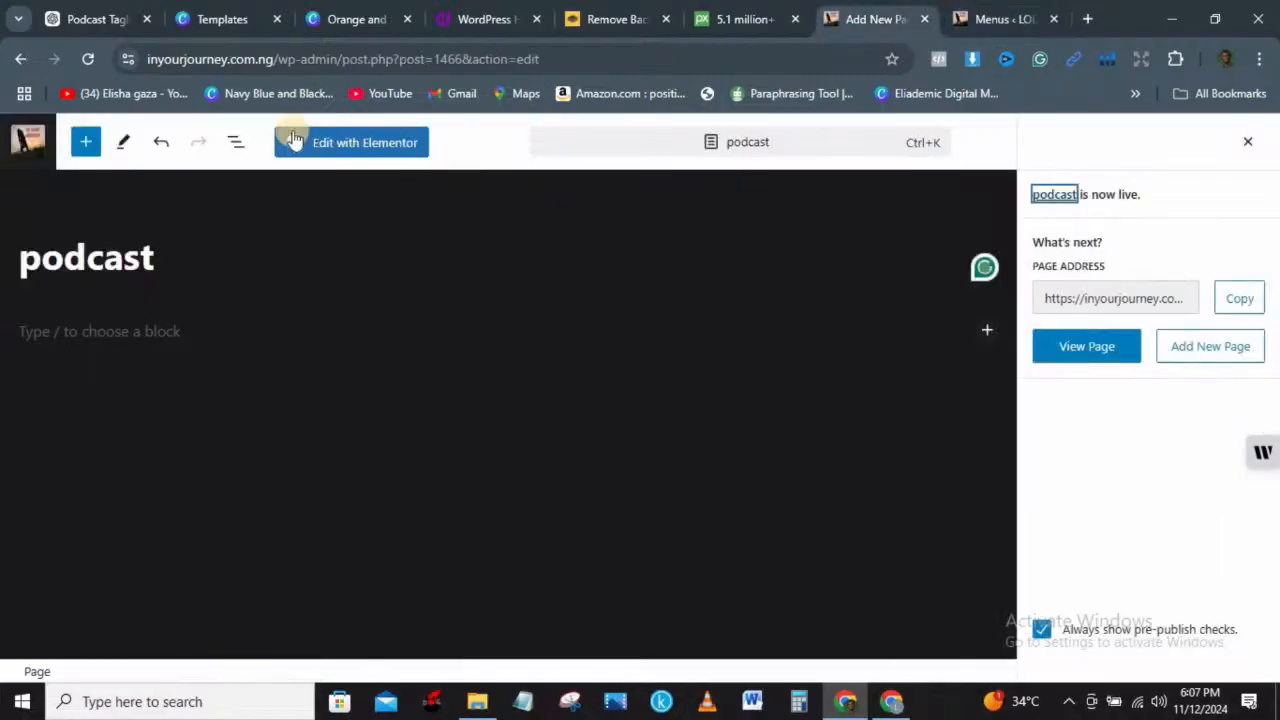
Step: View the live podcast page from the editor's published panel
click(1106, 346)
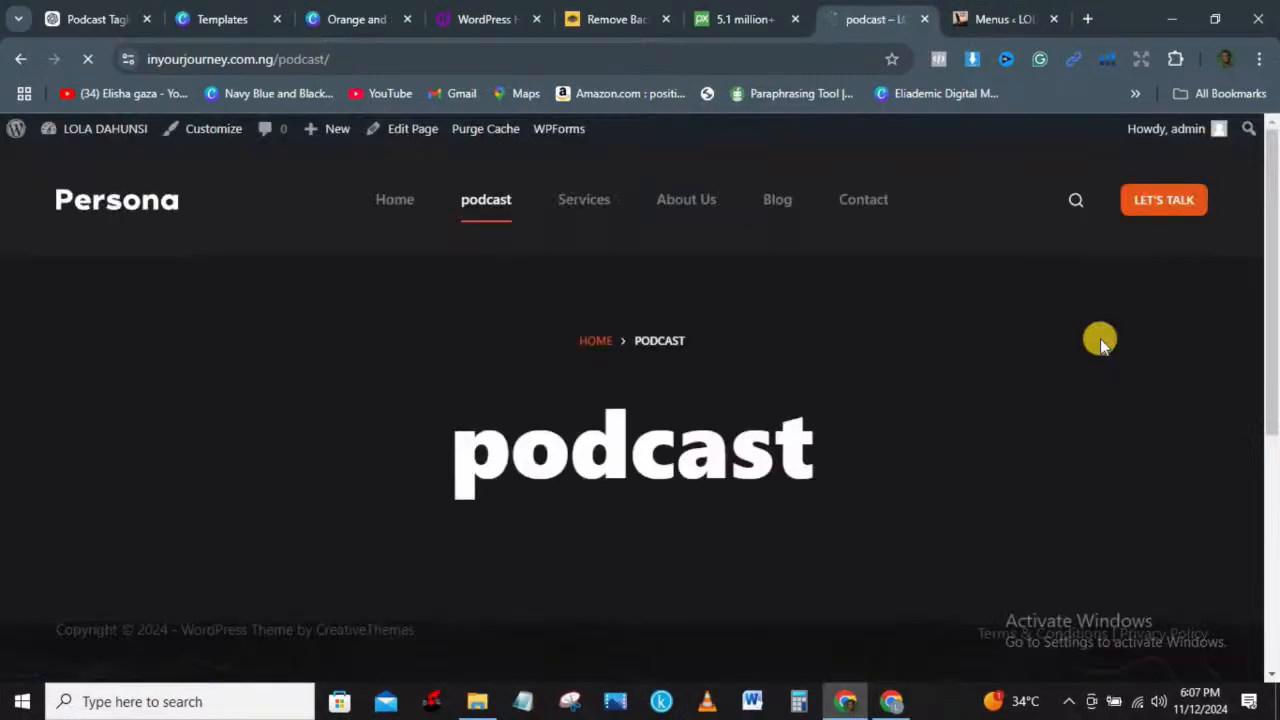